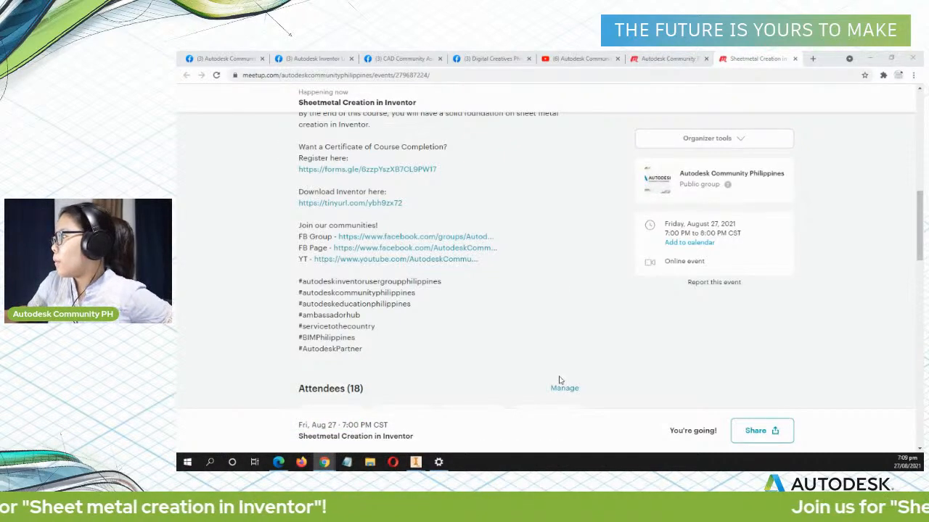
Look over the Sheetmetal Creation in Inventor event on Meetup and the Autodesk Community Philippines group page
{"action": "scroll", "coordinate": [560, 377], "scroll_direction": "up", "scroll_amount": 5}
{"action": "scroll", "coordinate": [551, 352], "scroll_direction": "down", "scroll_amount": 6}
{"action": "scroll", "coordinate": [550, 345], "scroll_direction": "up", "scroll_amount": 11}
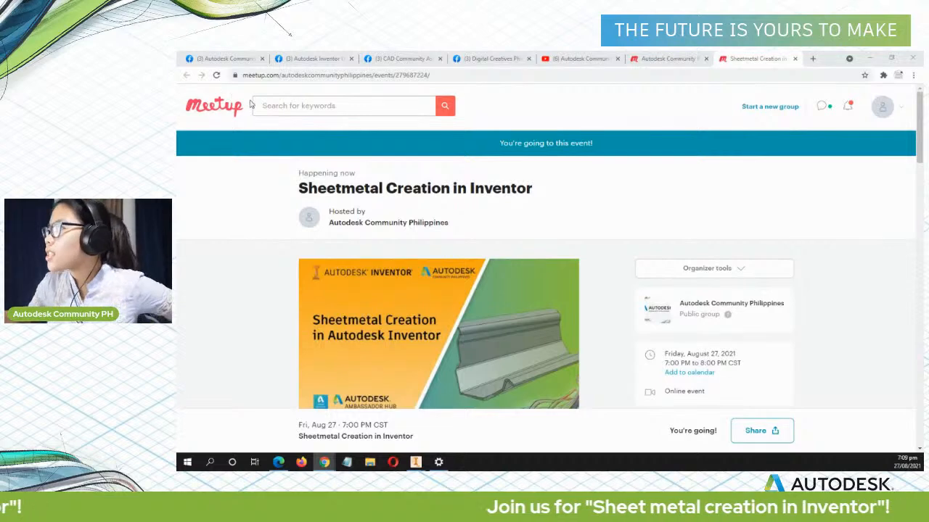
{"action": "left_click", "coordinate": [666, 58]}
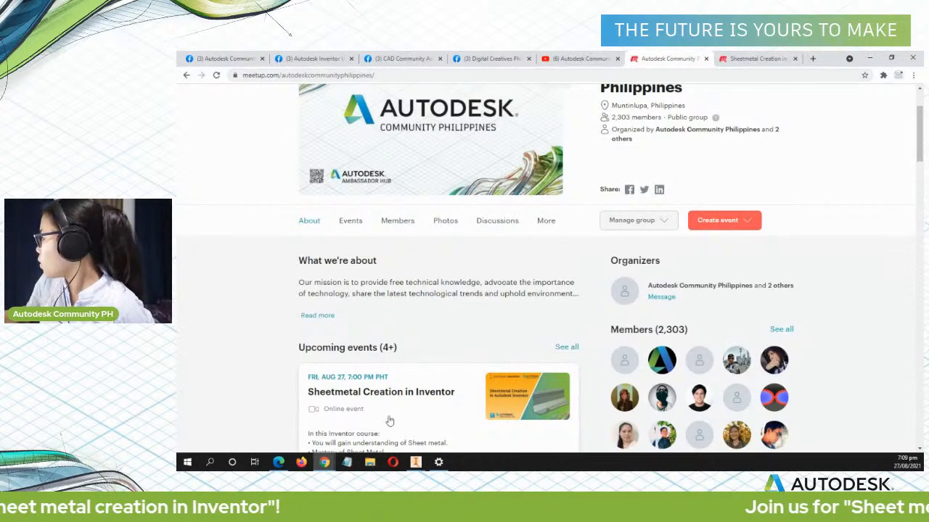
Switch to Autodesk Inventor Professional and view its home screen
{"action": "left_click", "coordinate": [416, 462]}
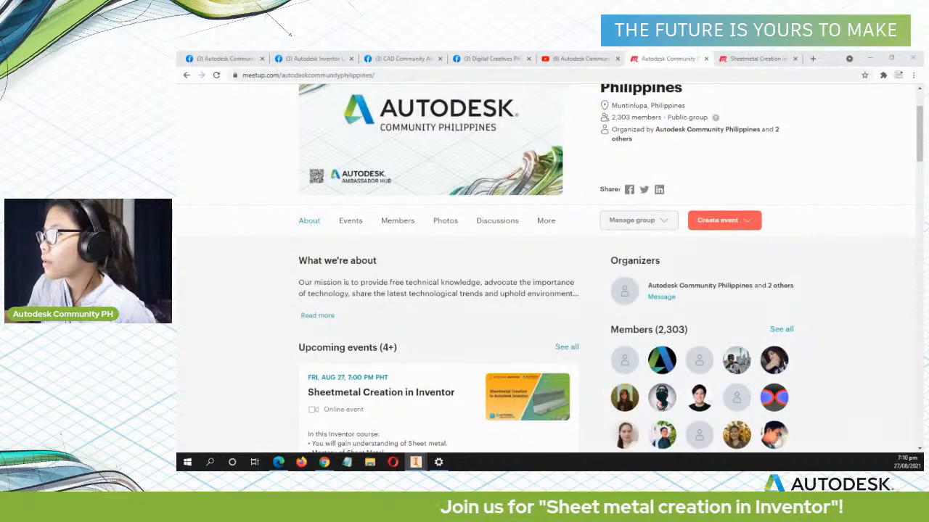
{"action": "left_click", "coordinate": [415, 462]}
{"action": "left_click", "coordinate": [365, 417]}
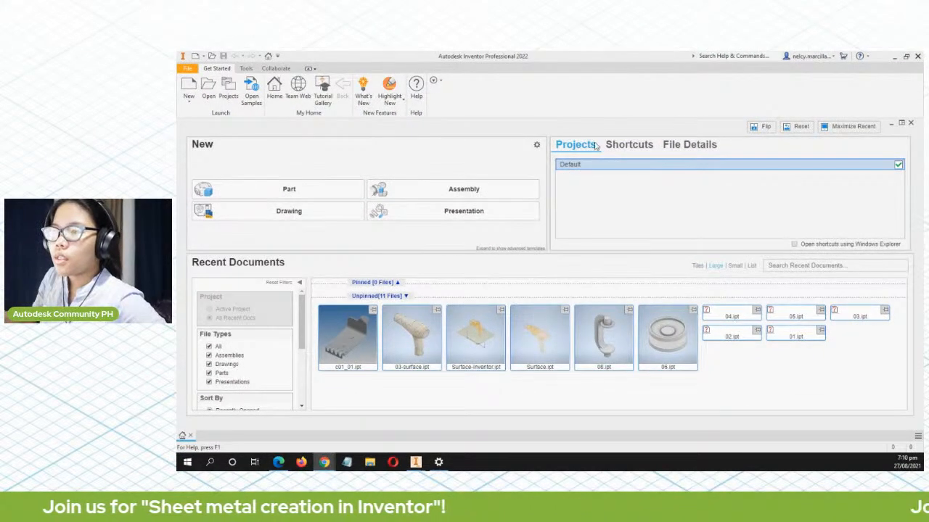
Switch to Chrome and examine the uploaded training videos on the Autodesk Community Philippines YouTube channel
{"action": "mouse_move", "coordinate": [326, 462]}
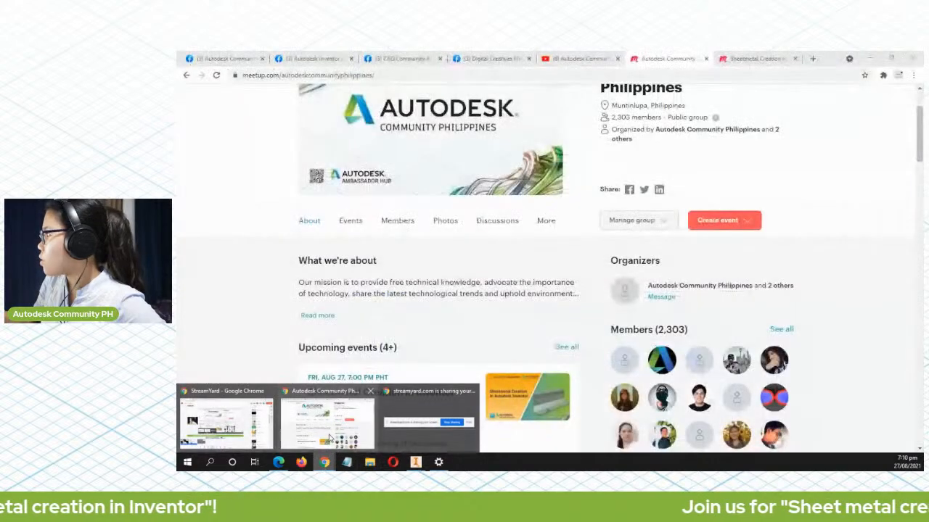
{"action": "left_click", "coordinate": [327, 424]}
{"action": "left_click", "coordinate": [589, 58]}
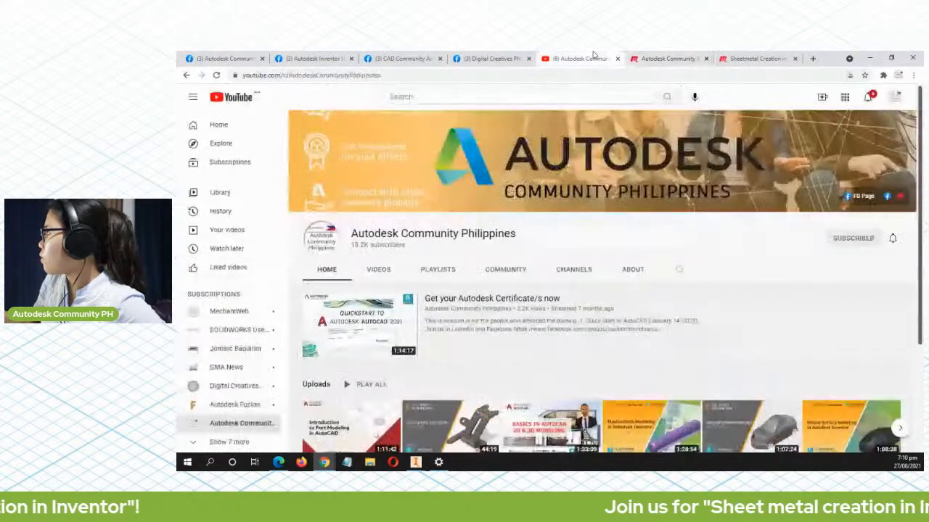
{"action": "scroll", "coordinate": [324, 231], "scroll_direction": "down", "scroll_amount": 2}
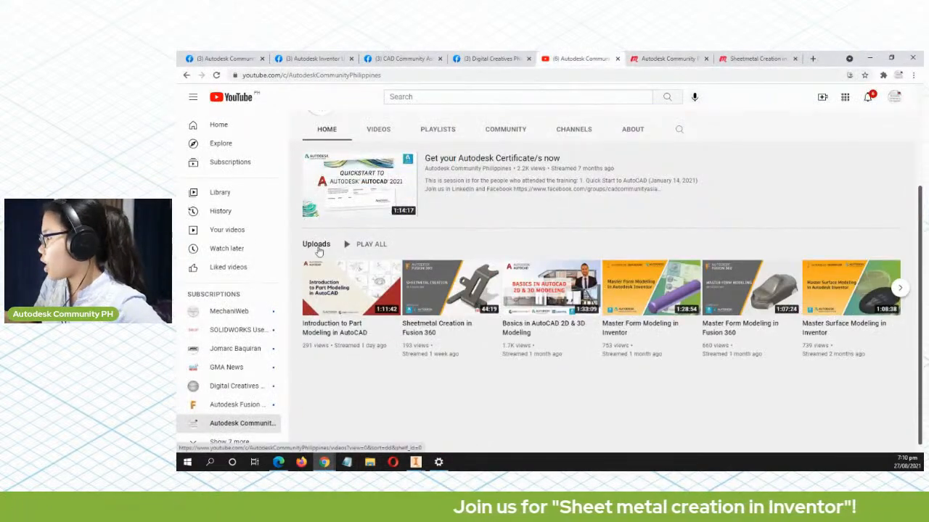
{"action": "left_click", "coordinate": [317, 247]}
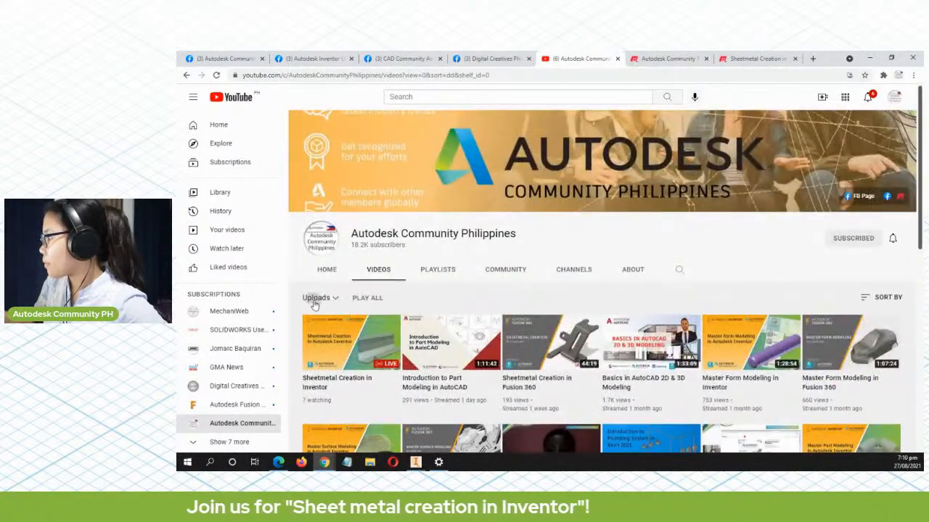
{"action": "left_click", "coordinate": [316, 306]}
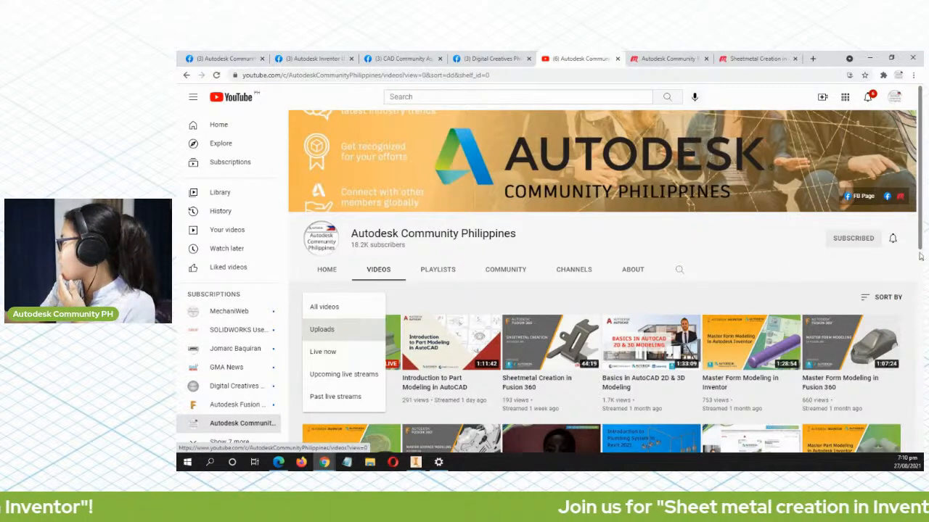
{"action": "left_click", "coordinate": [747, 264]}
{"action": "scroll", "coordinate": [747, 265], "scroll_direction": "down", "scroll_amount": 3}
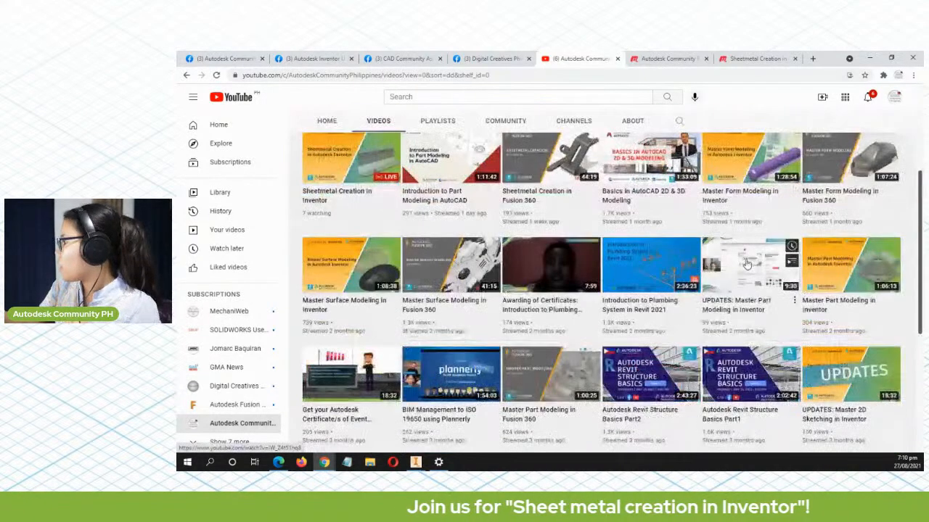
{"action": "scroll", "coordinate": [748, 263], "scroll_direction": "down", "scroll_amount": 1}
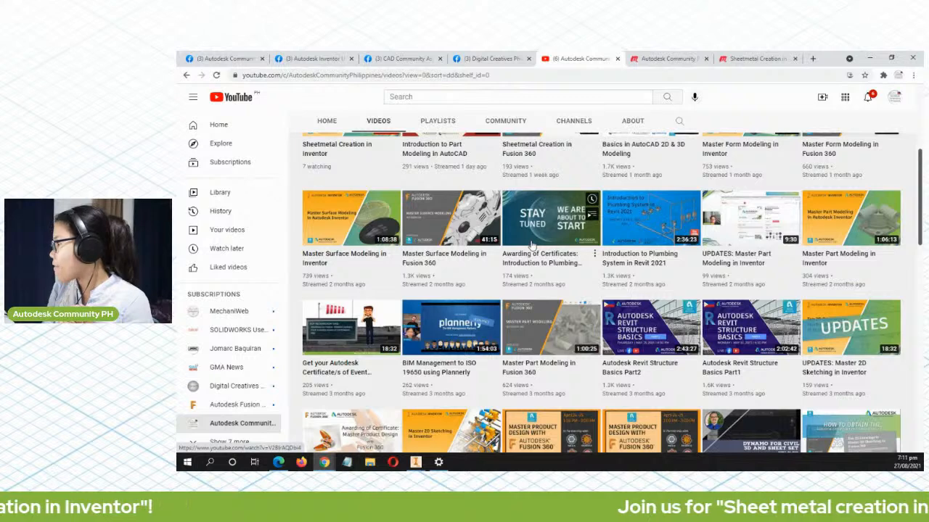
{"action": "scroll", "coordinate": [557, 254], "scroll_direction": "up", "scroll_amount": 1}
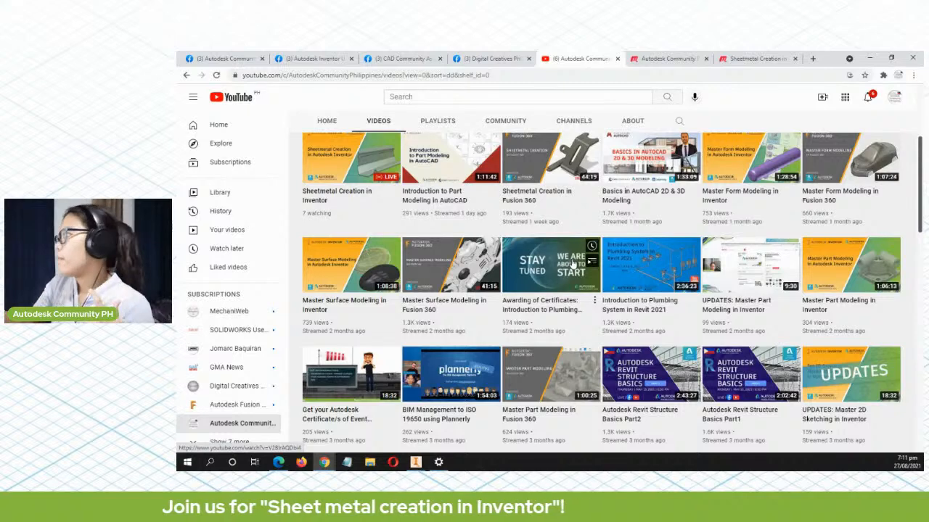
{"action": "scroll", "coordinate": [572, 267], "scroll_direction": "up", "scroll_amount": 1}
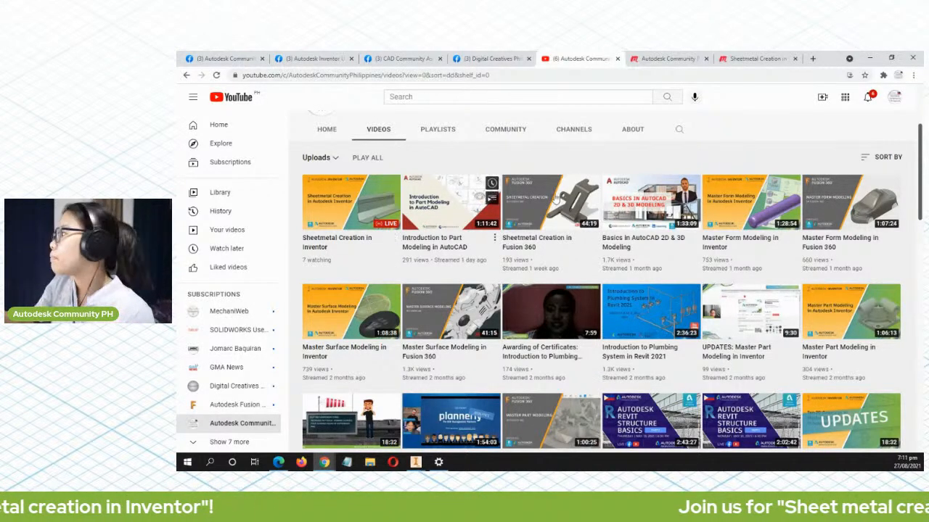
Return to Inventor and create a new part from the metric Sheet Metal (mm).ipt template
{"action": "left_click", "coordinate": [422, 468]}
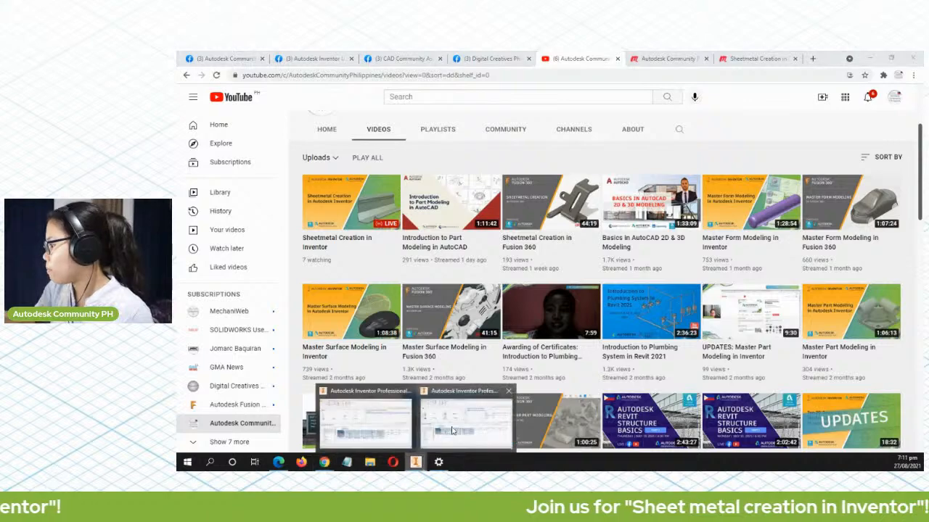
{"action": "left_click", "coordinate": [458, 428]}
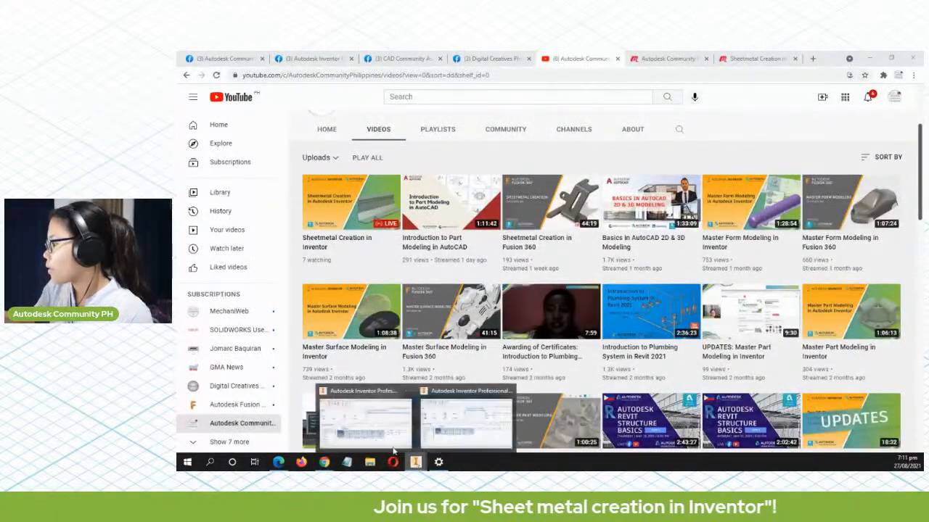
{"action": "left_click", "coordinate": [392, 432]}
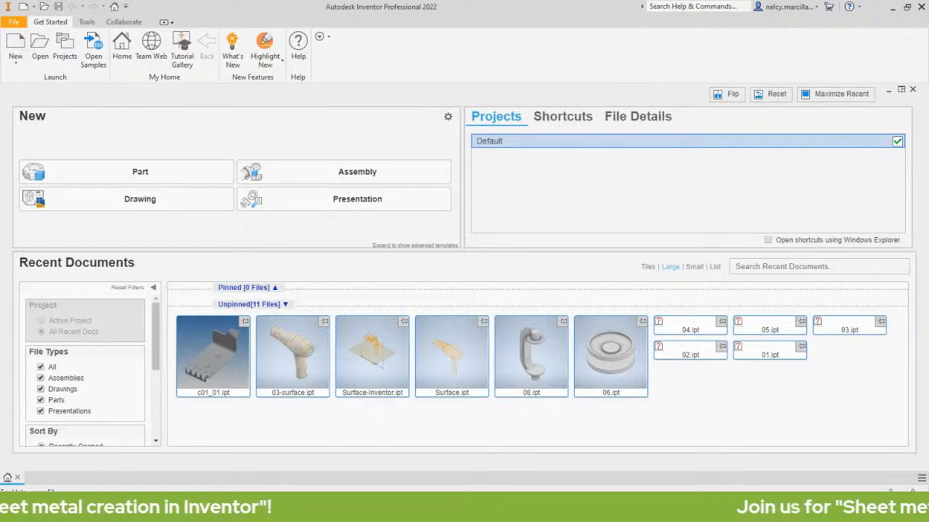
{"action": "left_click", "coordinate": [15, 45]}
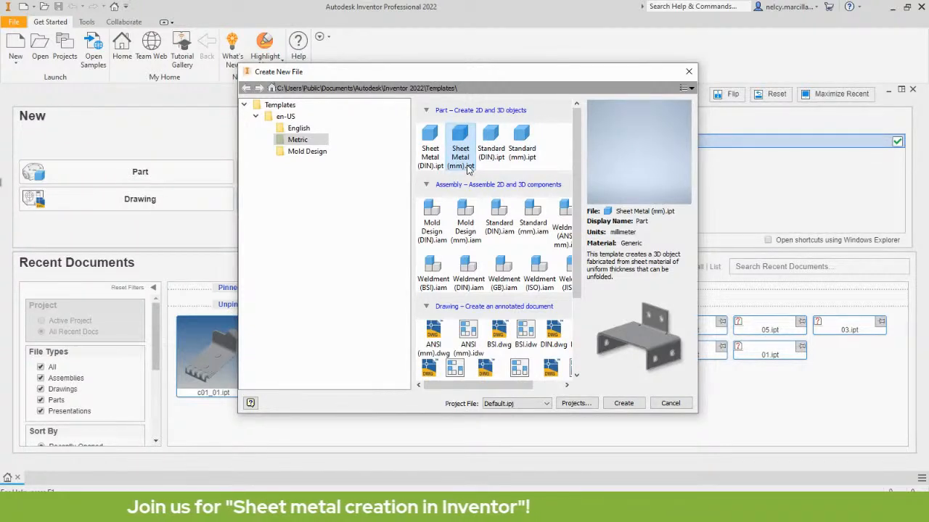
{"action": "left_click", "coordinate": [624, 404]}
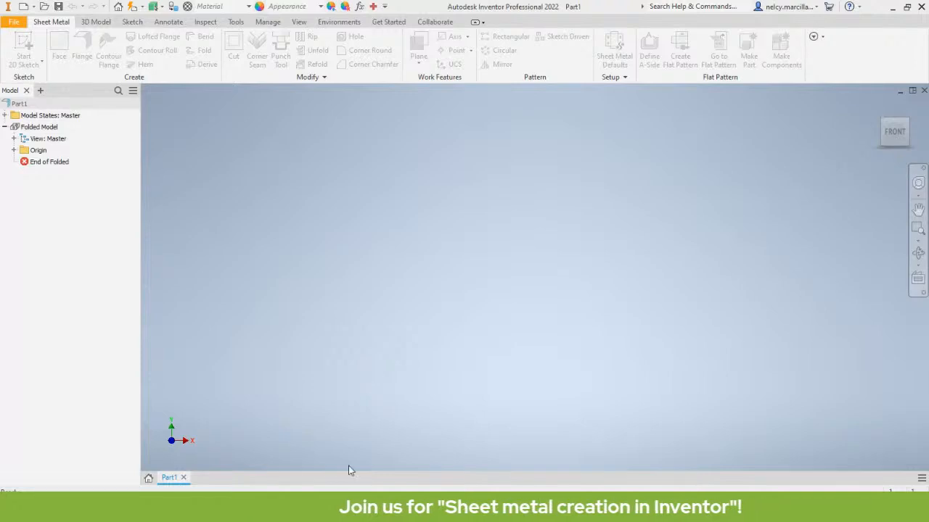
Start a 2D sketch on the horizontal XZ origin plane
{"action": "left_click", "coordinate": [878, 107]}
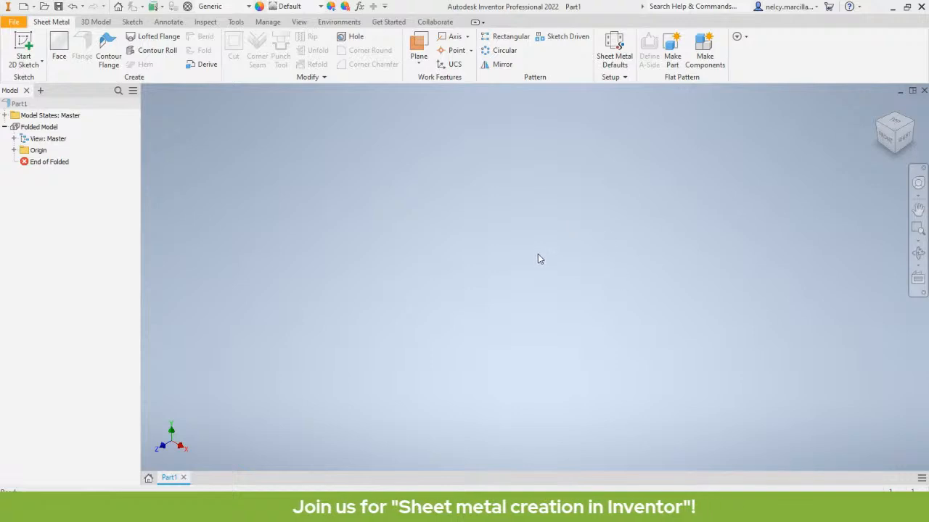
{"action": "left_click", "coordinate": [31, 65]}
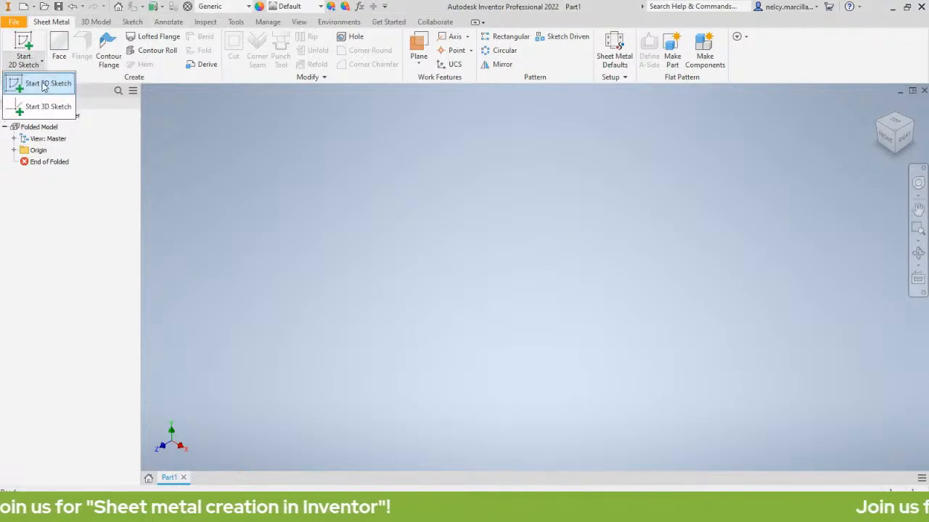
{"action": "left_click", "coordinate": [40, 84]}
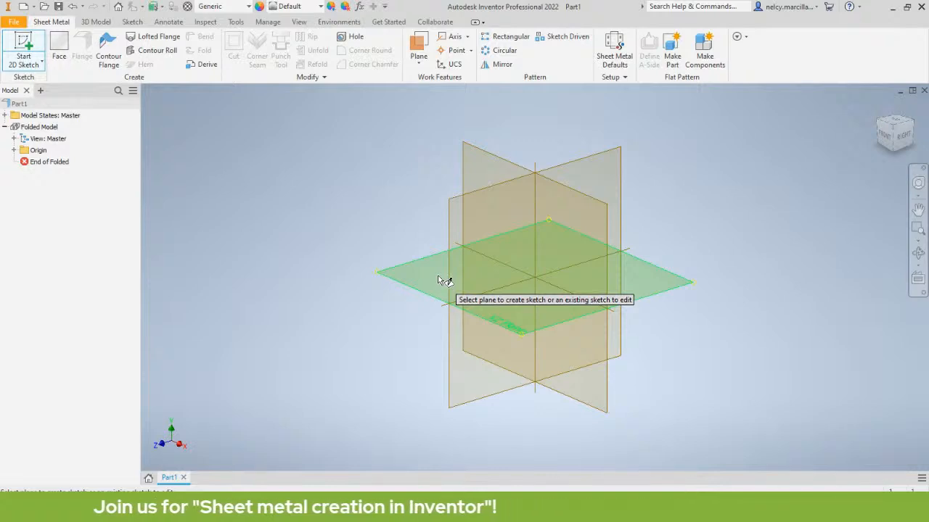
{"action": "left_click", "coordinate": [440, 277]}
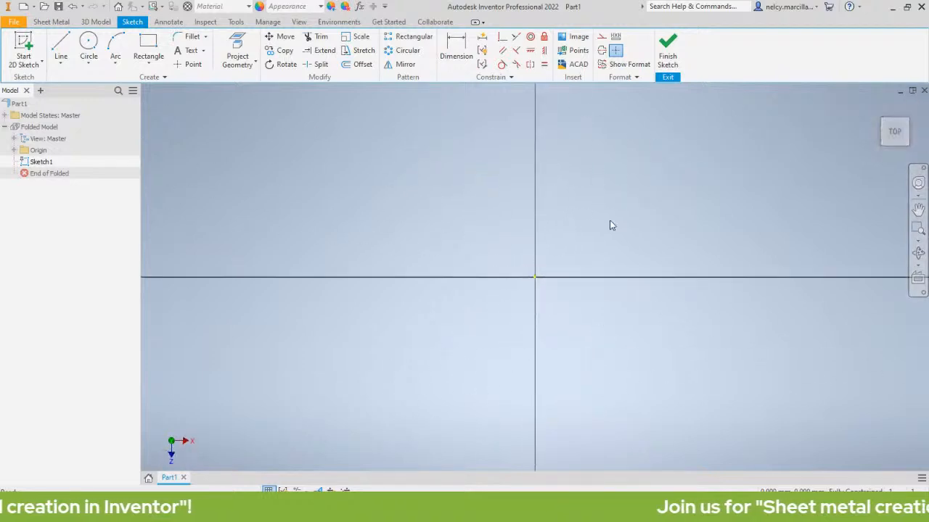
Sketch a vertical line about 21.6 mm long, running down from the origin
{"action": "scroll", "coordinate": [611, 221], "scroll_direction": "up", "scroll_amount": 5}
{"action": "scroll", "coordinate": [611, 221], "scroll_direction": "down", "scroll_amount": 12}
{"action": "scroll", "coordinate": [482, 323], "scroll_direction": "down", "scroll_amount": 3}
{"action": "middle_click_drag", "start_coordinate": [482, 324], "coordinate": [680, 170]}
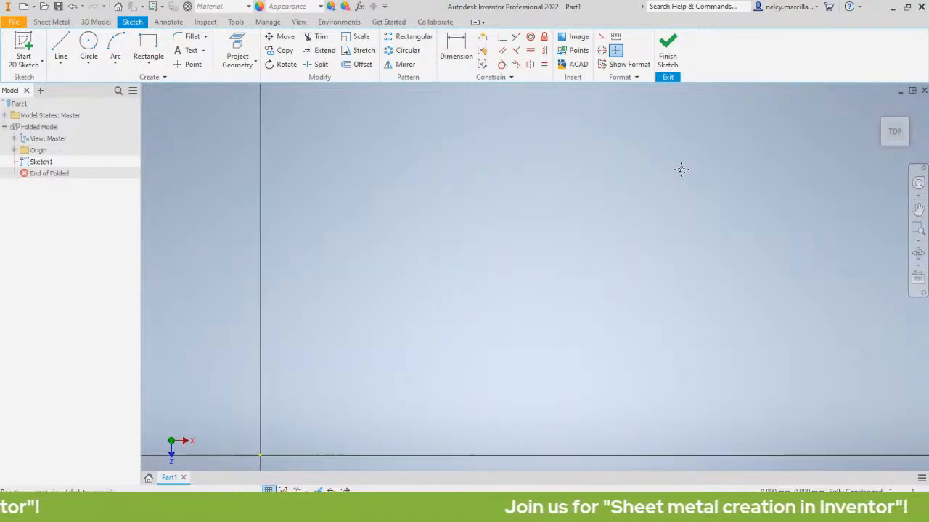
{"action": "middle_click_drag", "start_coordinate": [417, 337], "coordinate": [600, 207]}
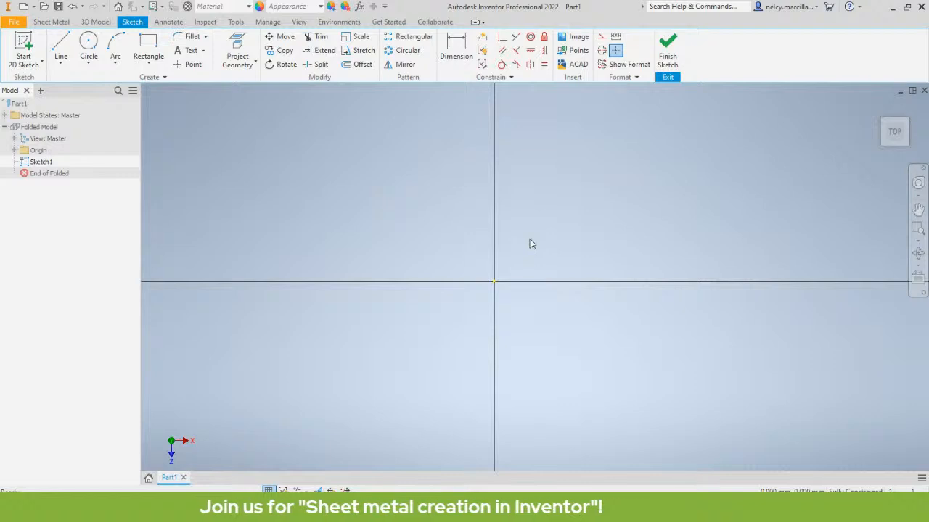
{"action": "key", "text": "l"}
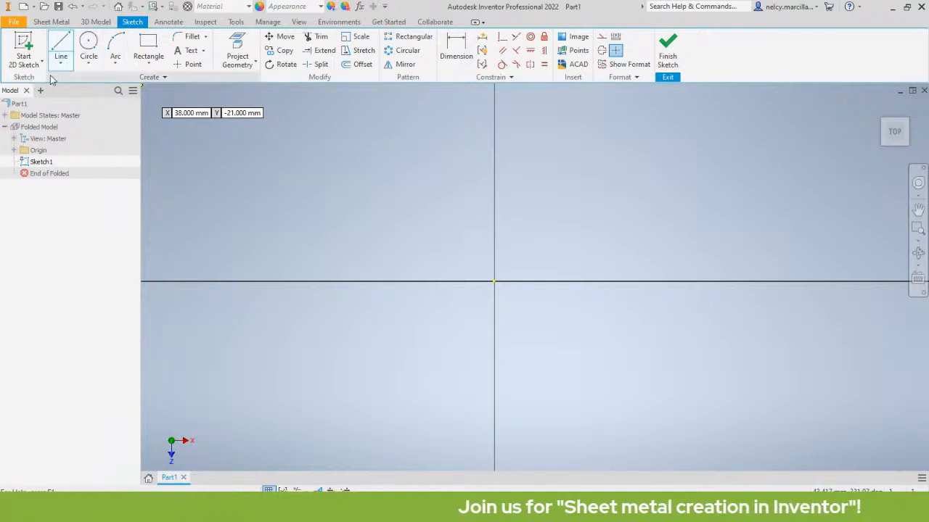
{"action": "mouse_move", "coordinate": [448, 272]}
{"action": "middle_mouse_down"}
{"action": "mouse_move", "coordinate": [431, 236]}
{"action": "mouse_move", "coordinate": [358, 154]}
{"action": "middle_mouse_up"}
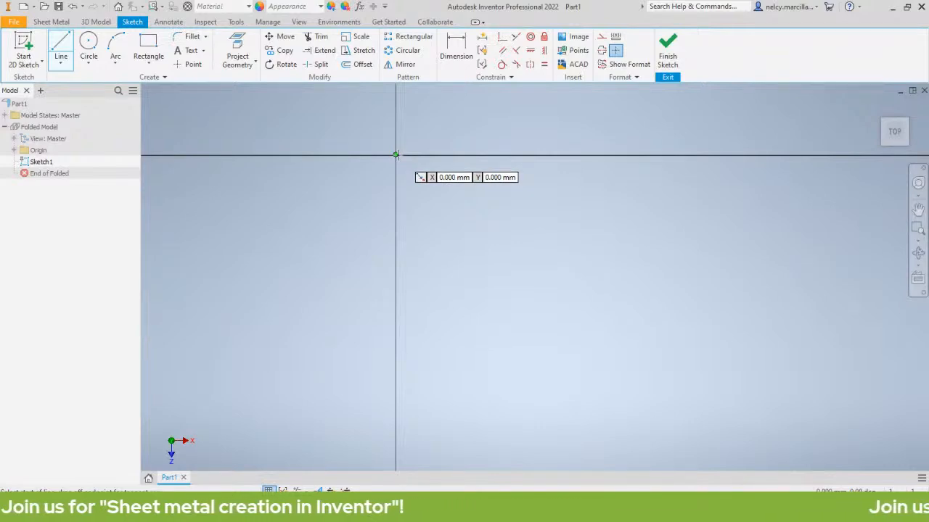
{"action": "left_click", "coordinate": [395, 155]}
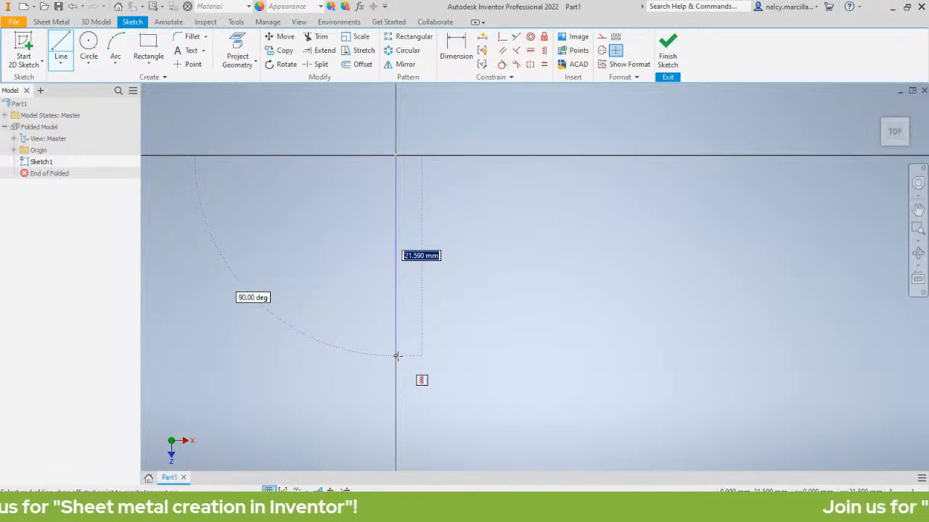
{"action": "double_click", "coordinate": [396, 358]}
{"action": "middle_click_drag", "start_coordinate": [481, 210], "coordinate": [383, 181]}
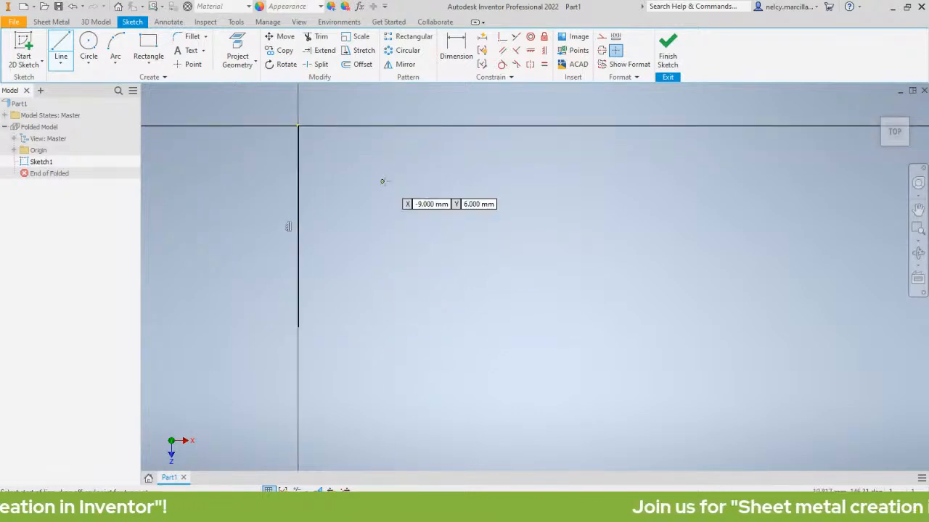
Sketch a stepped chain of lines from the origin: about 28 mm across, 13 mm down, 16.3 mm back and 8.6 mm down
{"action": "left_click", "coordinate": [298, 125]}
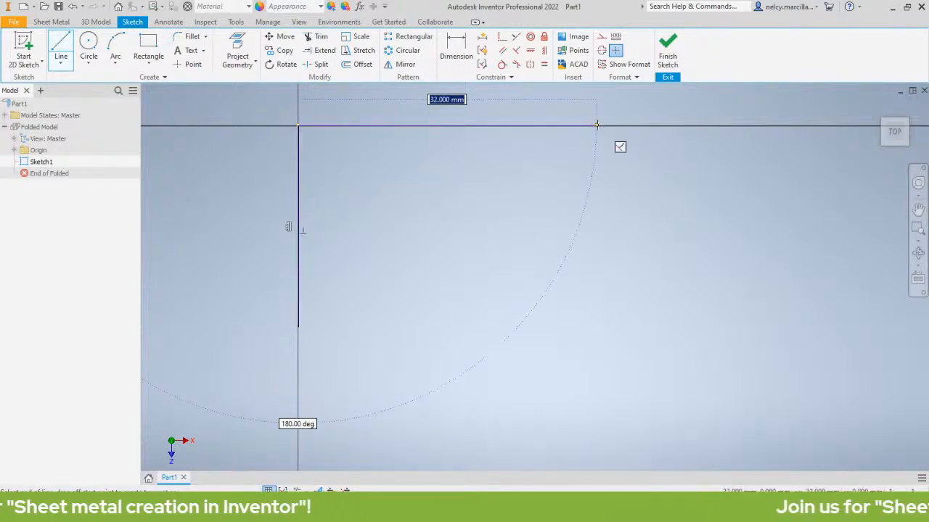
{"action": "left_click", "coordinate": [558, 126]}
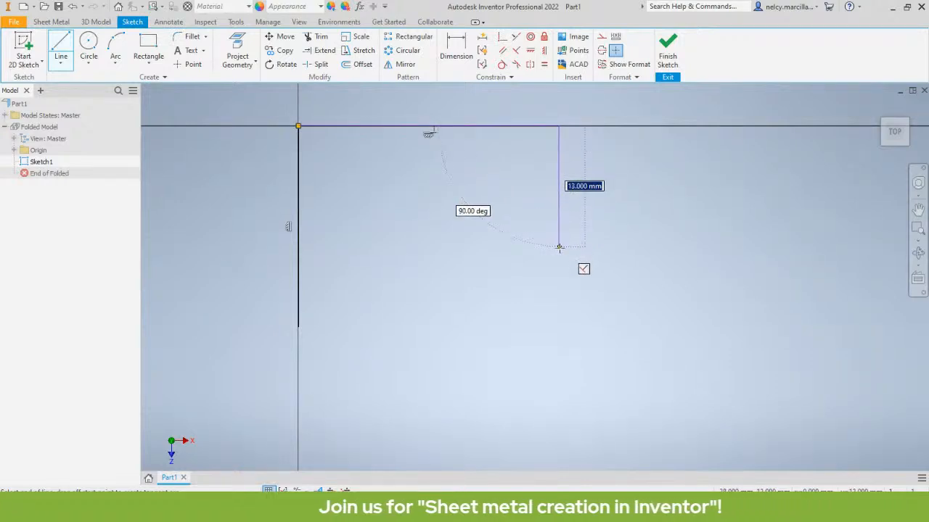
{"action": "left_click", "coordinate": [559, 247]}
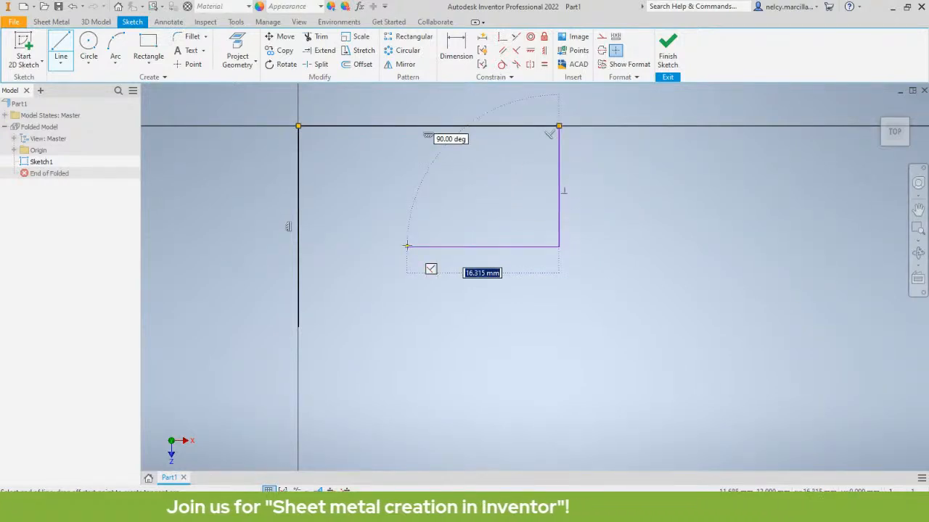
{"action": "left_click", "coordinate": [407, 246]}
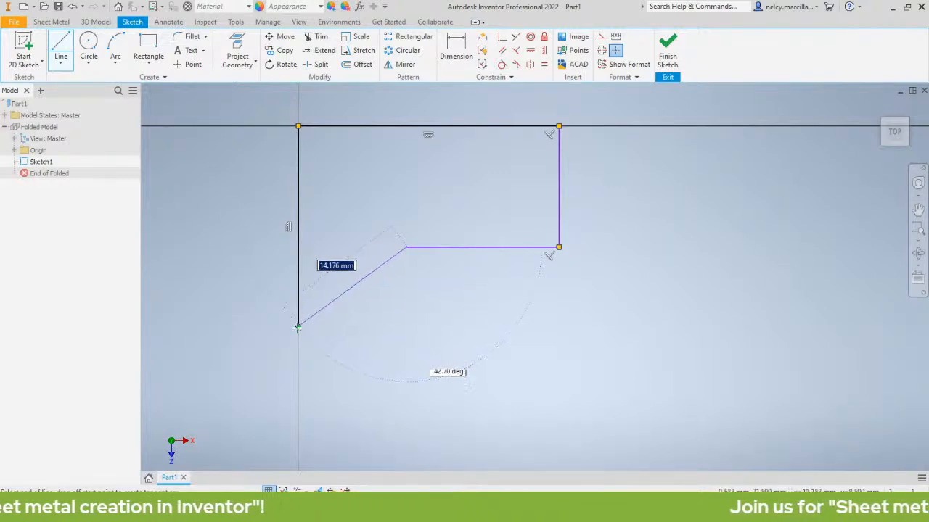
{"action": "left_click", "coordinate": [407, 327]}
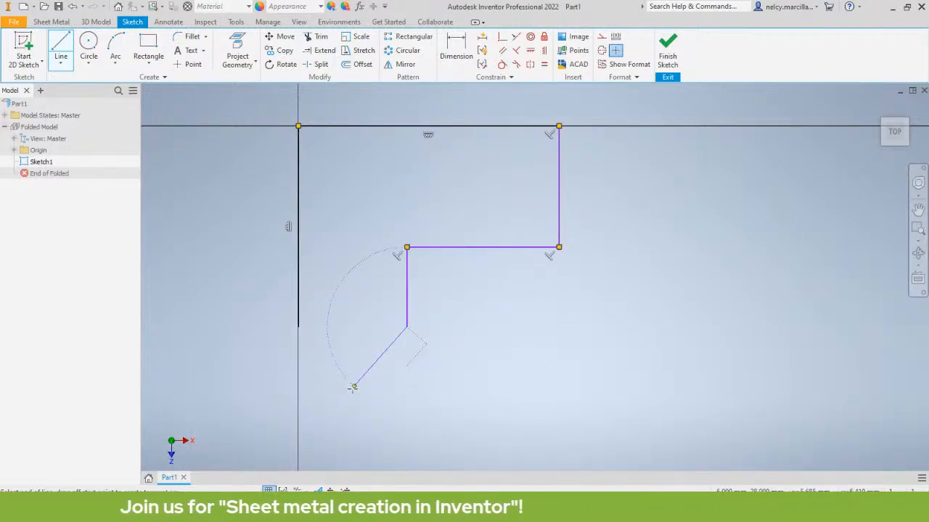
{"action": "key", "text": "Escape"}
{"action": "middle_click_drag", "start_coordinate": [364, 273], "coordinate": [384, 218]}
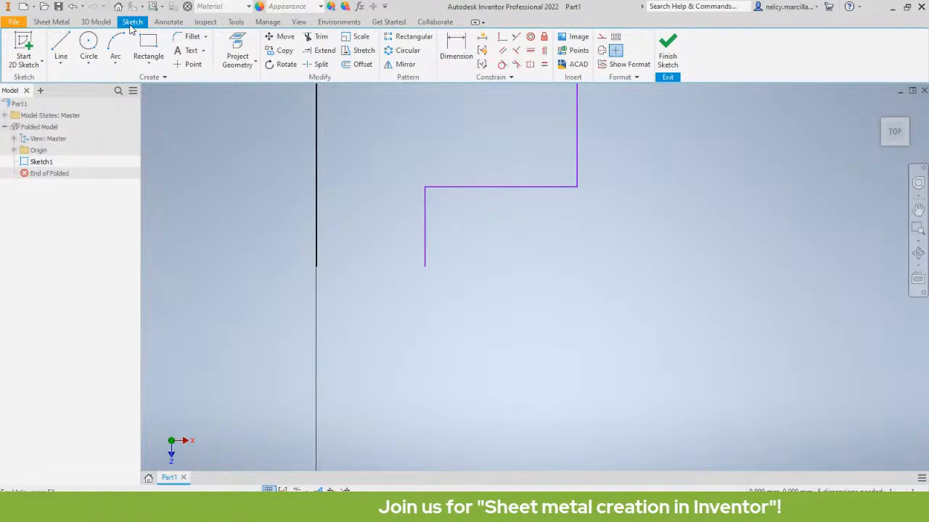
Close the profile's open lower end with a three-point arc of about 5.9 mm radius between the two vertical lines
{"action": "left_click", "coordinate": [120, 61]}
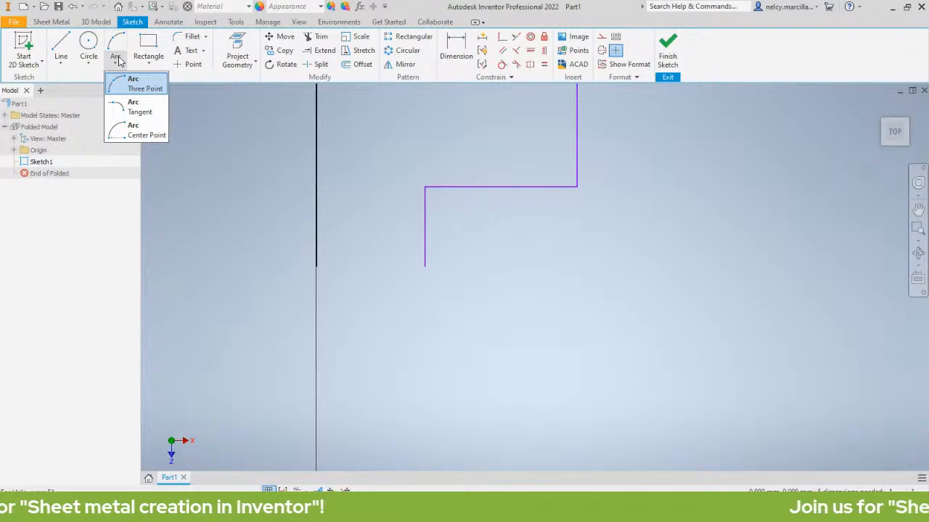
{"action": "left_click", "coordinate": [140, 91]}
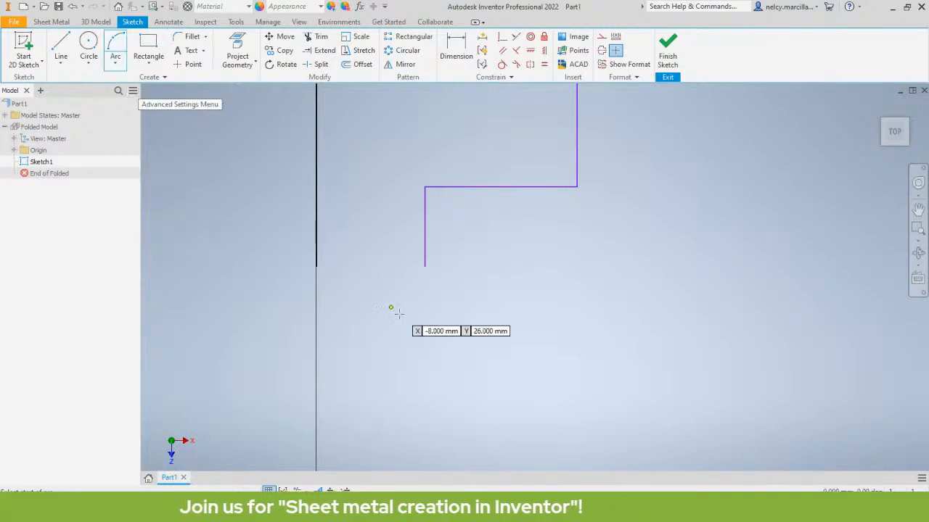
{"action": "left_click", "coordinate": [315, 266]}
{"action": "left_click", "coordinate": [424, 266]}
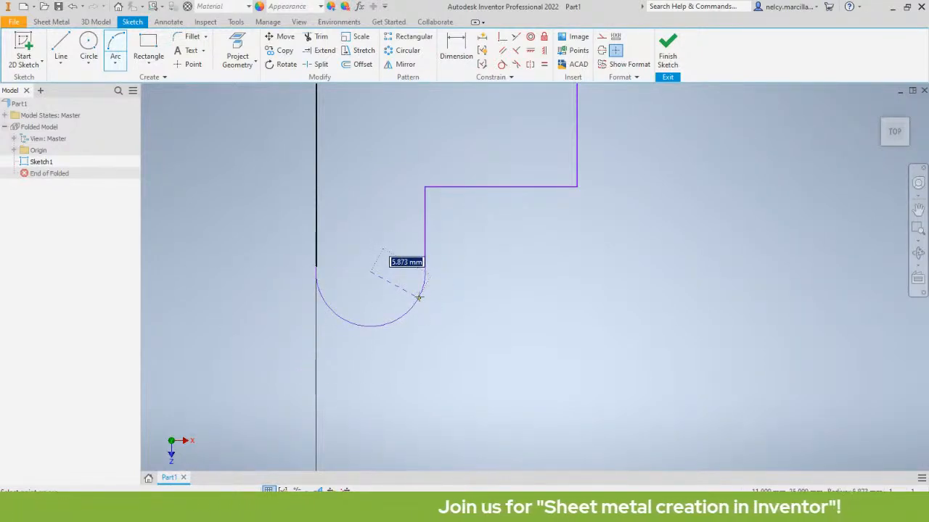
{"action": "left_click", "coordinate": [418, 298]}
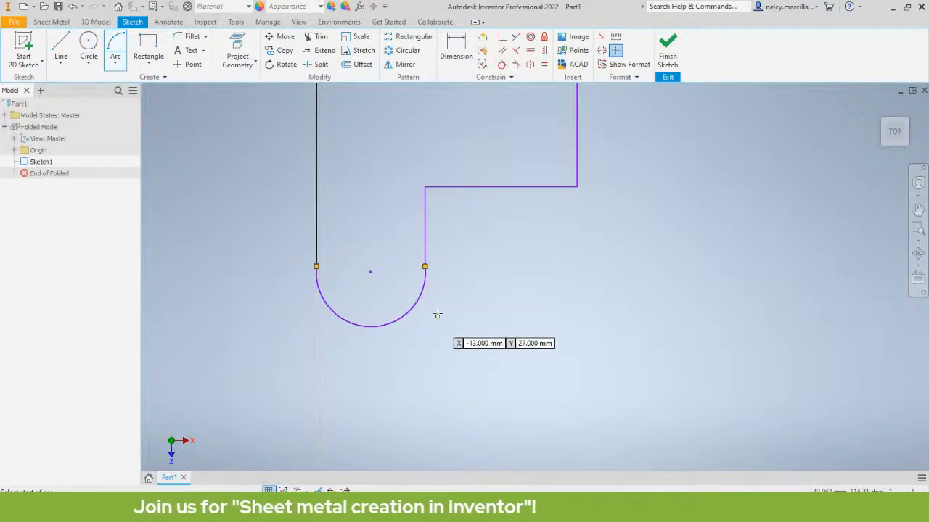
{"action": "key", "text": "Escape"}
Dimension the profile's overall width between the two outer vertical lines as 44 mm
{"action": "scroll", "coordinate": [440, 316], "scroll_direction": "up", "scroll_amount": 5}
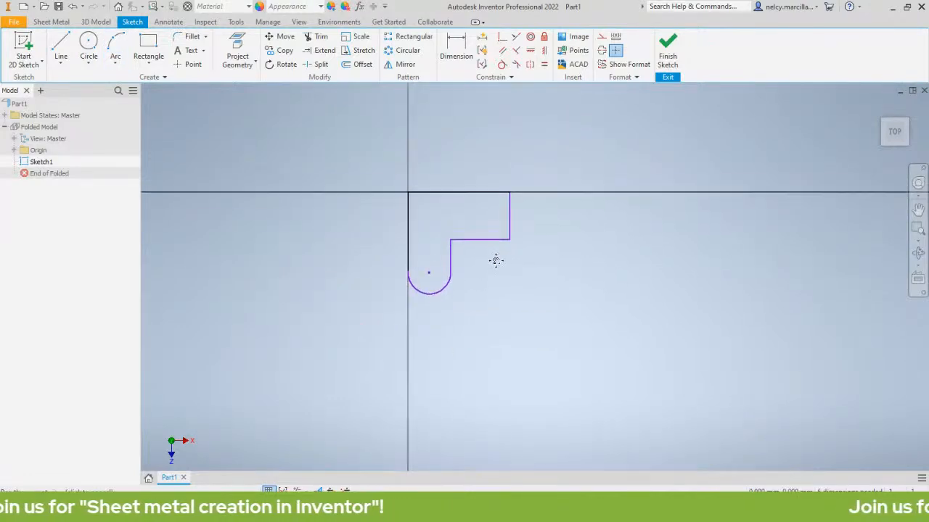
{"action": "scroll", "coordinate": [492, 280], "scroll_direction": "down", "scroll_amount": 3}
{"action": "middle_click_drag", "start_coordinate": [493, 280], "coordinate": [514, 275]}
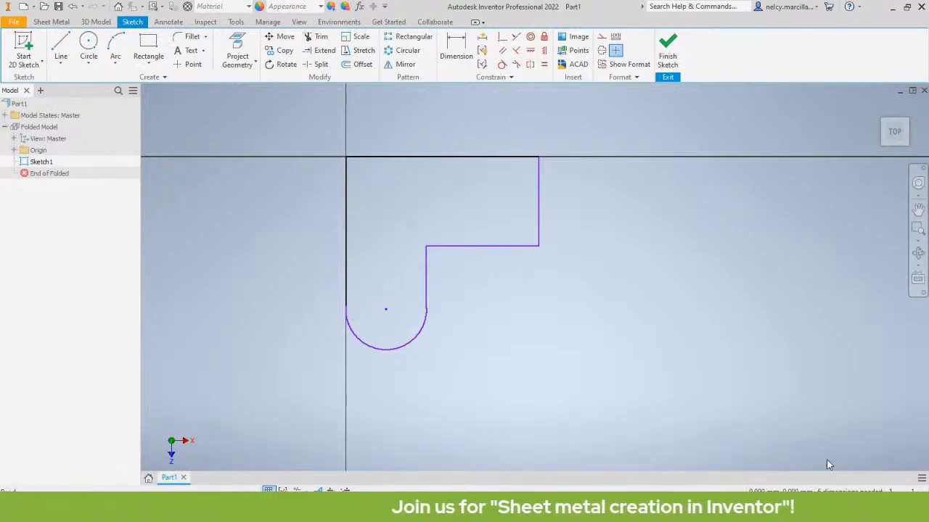
{"action": "middle_click_drag", "start_coordinate": [475, 182], "coordinate": [486, 174]}
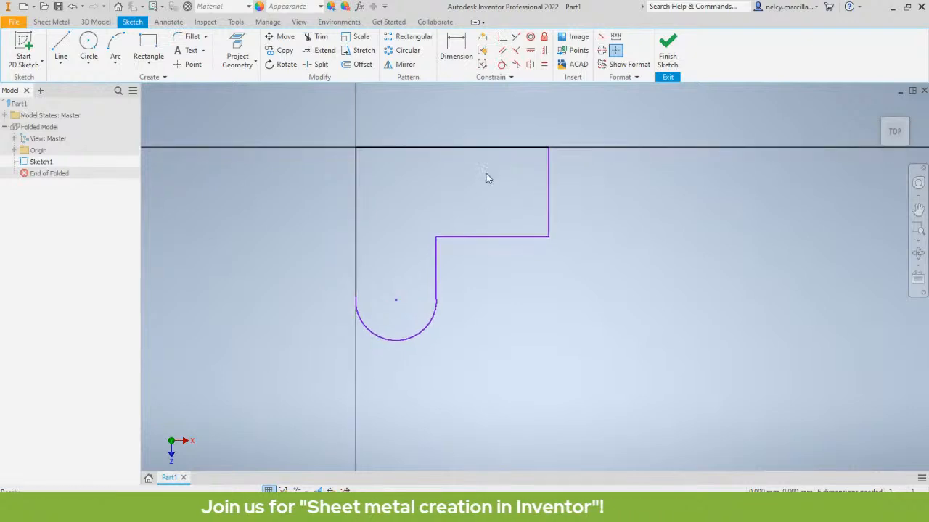
{"action": "left_click", "coordinate": [451, 43]}
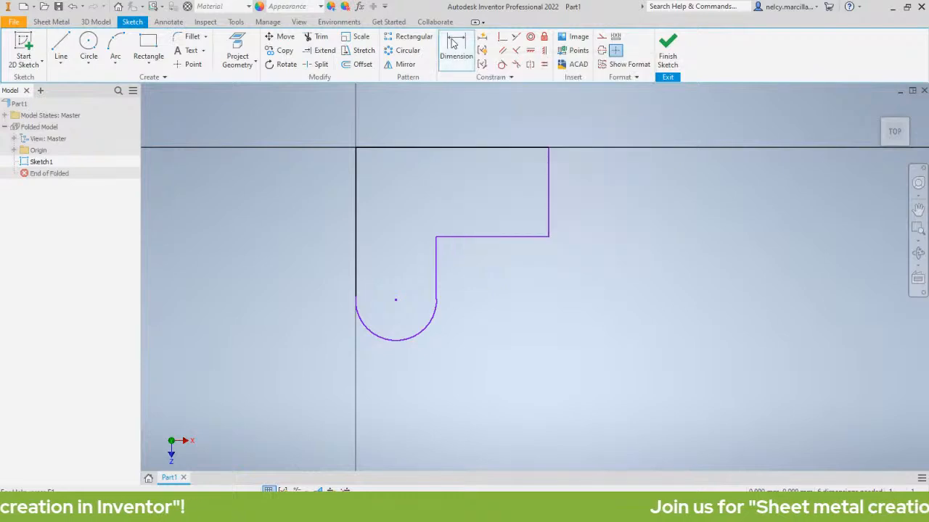
{"action": "left_click", "coordinate": [353, 212]}
{"action": "left_click", "coordinate": [551, 186]}
{"action": "middle_click_drag", "start_coordinate": [504, 185], "coordinate": [489, 281]}
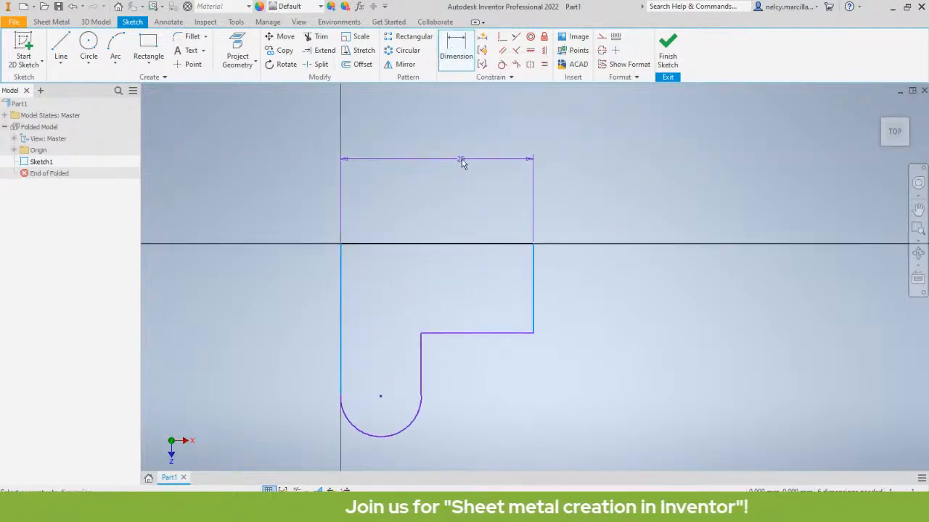
{"action": "left_click", "coordinate": [461, 163]}
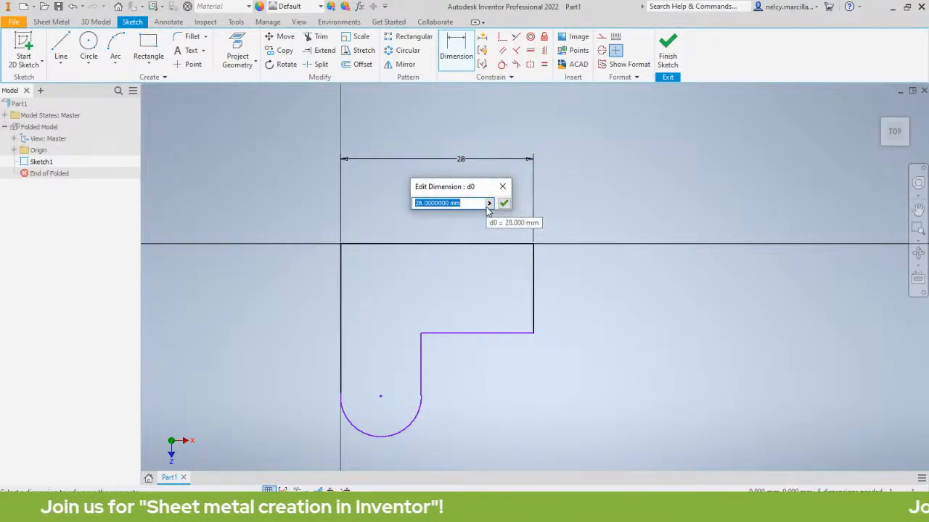
{"action": "type", "text": "44"}
{"action": "key", "text": "Return"}
Dimension the height between the top edge and the horizontal step line as 21 mm
{"action": "scroll", "coordinate": [504, 225], "scroll_direction": "down", "scroll_amount": 3}
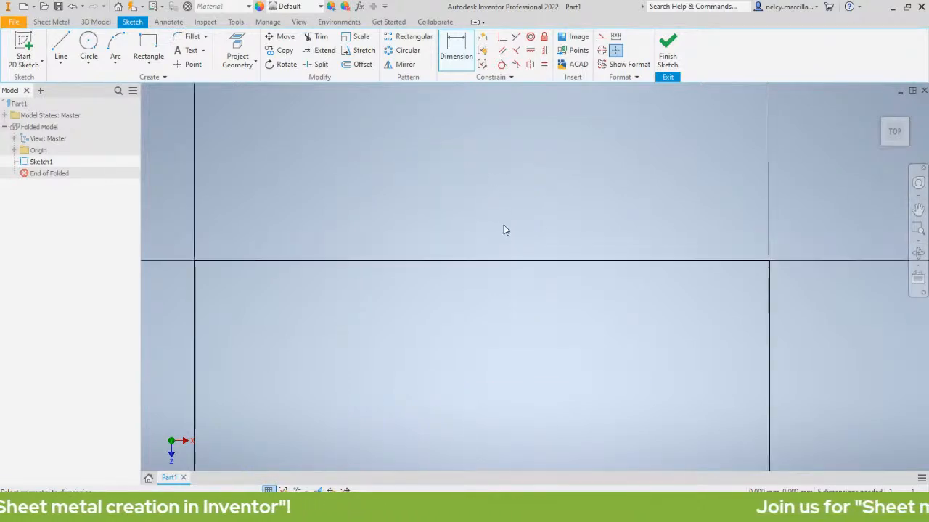
{"action": "scroll", "coordinate": [503, 226], "scroll_direction": "up", "scroll_amount": 7}
{"action": "scroll", "coordinate": [509, 304], "scroll_direction": "up", "scroll_amount": 1}
{"action": "middle_click_drag", "start_coordinate": [509, 304], "coordinate": [501, 242]}
{"action": "middle_click_drag", "start_coordinate": [513, 195], "coordinate": [485, 189]}
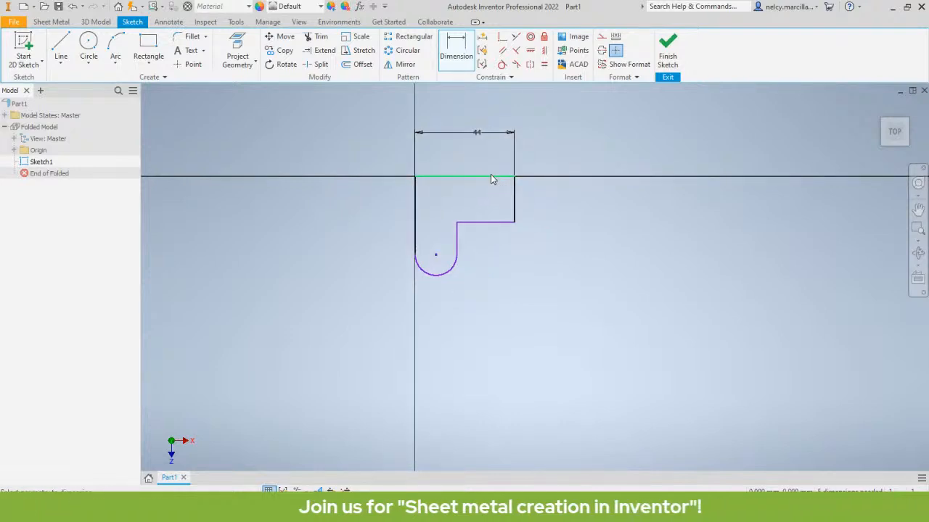
{"action": "left_click", "coordinate": [490, 179]}
{"action": "left_click", "coordinate": [504, 222]}
{"action": "left_click", "coordinate": [597, 221]}
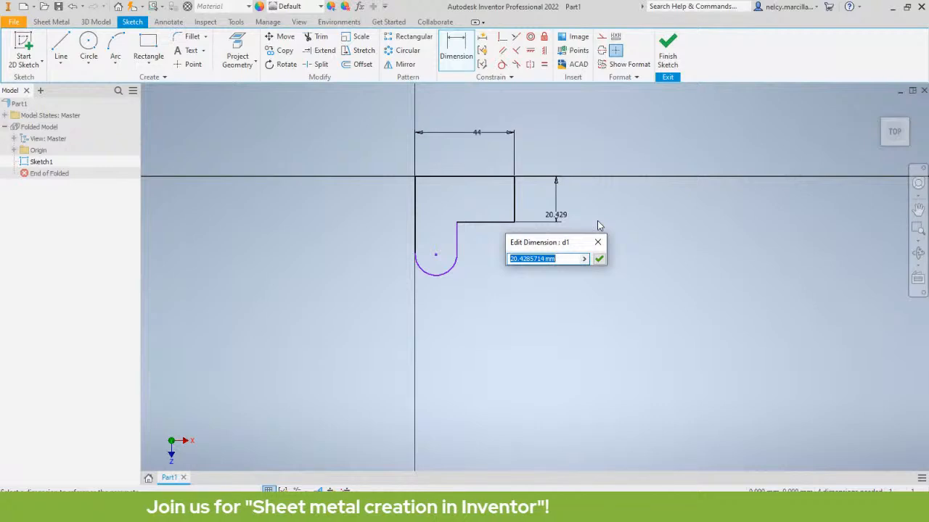
{"action": "key", "text": "Return"}
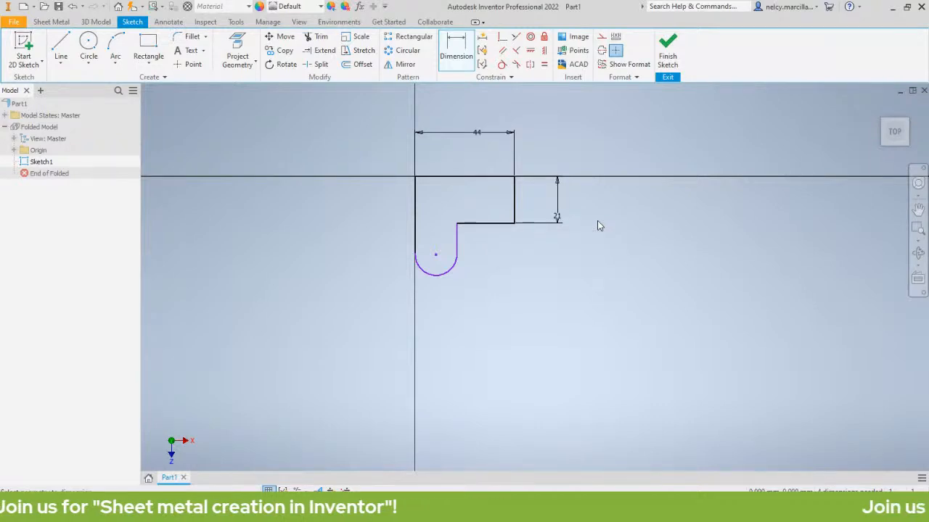
Dimension the distance from the top edge to the arc's centre point as 32 mm
{"action": "left_click", "coordinate": [477, 177]}
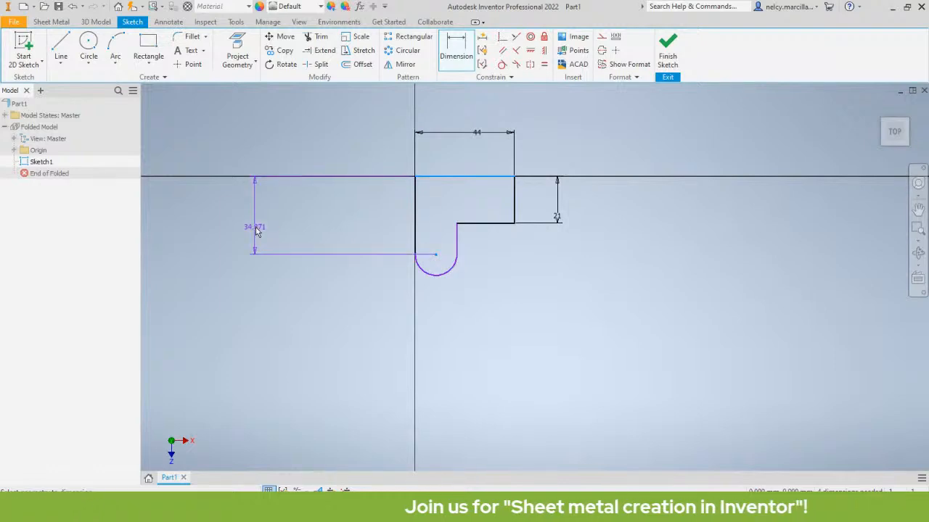
{"action": "left_click", "coordinate": [256, 231]}
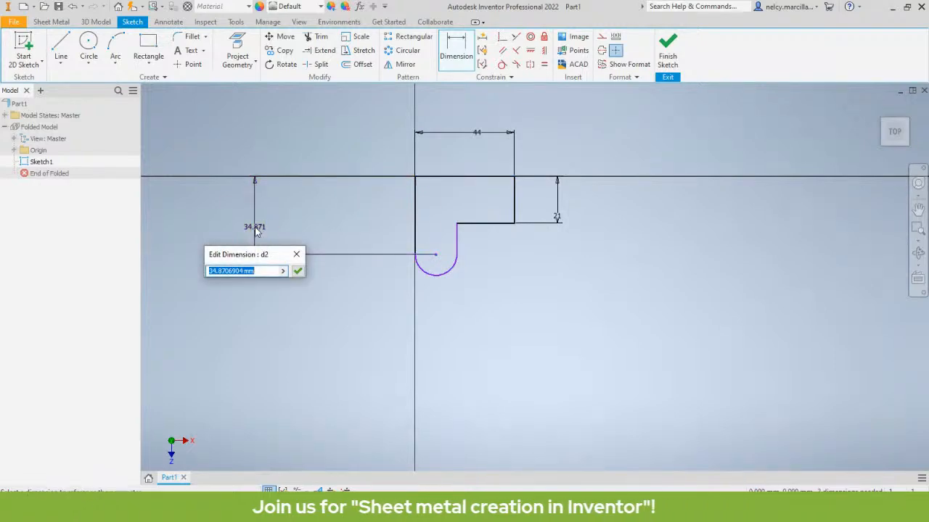
{"action": "type", "text": "32"}
{"action": "key", "text": "Return"}
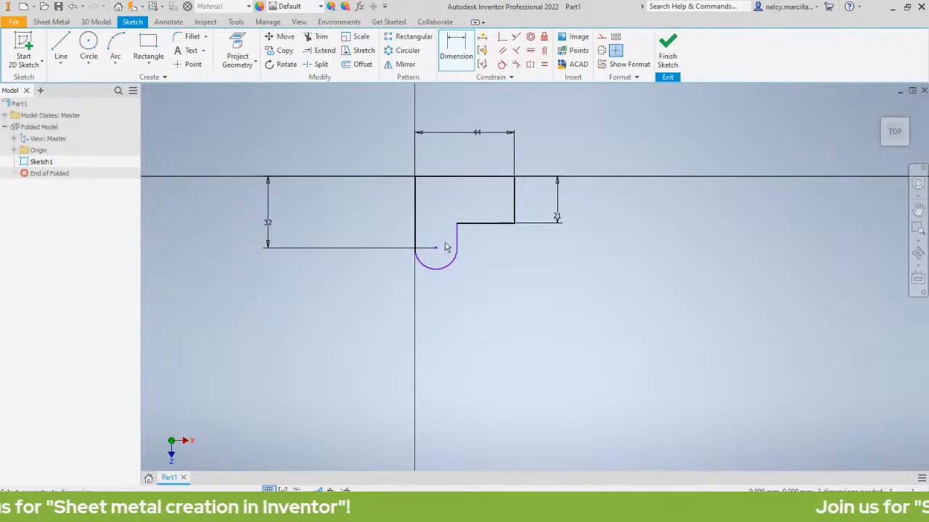
Dimension the arc at the profile's lower end with a 4 mm radius
{"action": "scroll", "coordinate": [485, 313], "scroll_direction": "down", "scroll_amount": 6}
{"action": "scroll", "coordinate": [455, 250], "scroll_direction": "up", "scroll_amount": 5}
{"action": "mouse_move", "coordinate": [487, 217]}
{"action": "middle_mouse_down"}
{"action": "mouse_move", "coordinate": [507, 270]}
{"action": "mouse_move", "coordinate": [519, 232]}
{"action": "middle_mouse_up"}
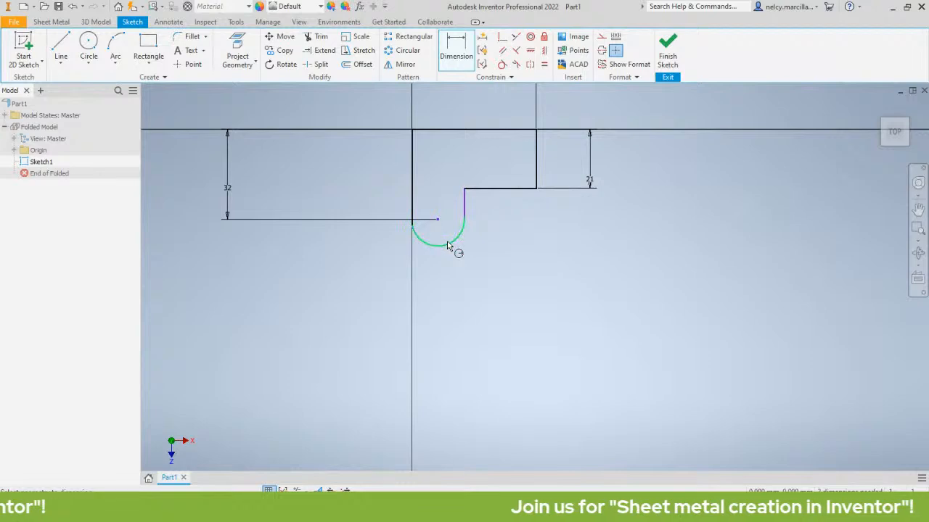
{"action": "left_click", "coordinate": [449, 247]}
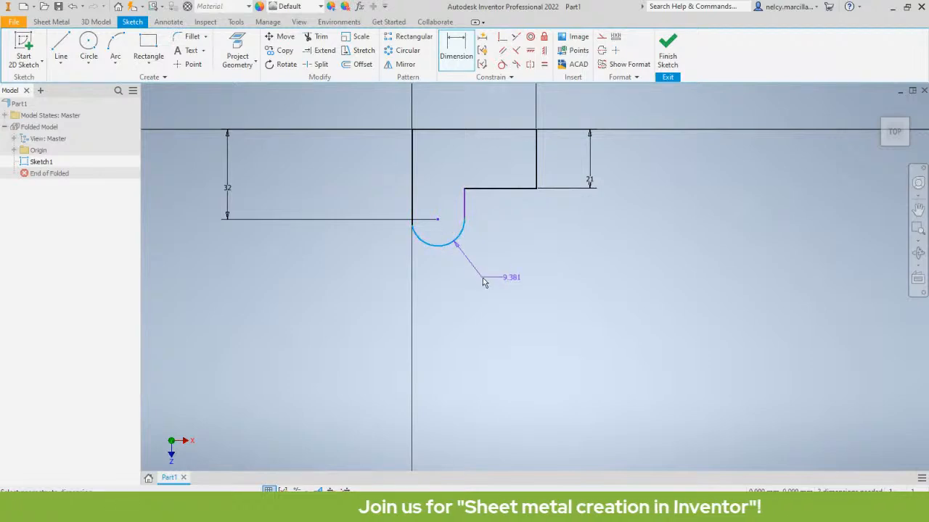
{"action": "left_click", "coordinate": [484, 282]}
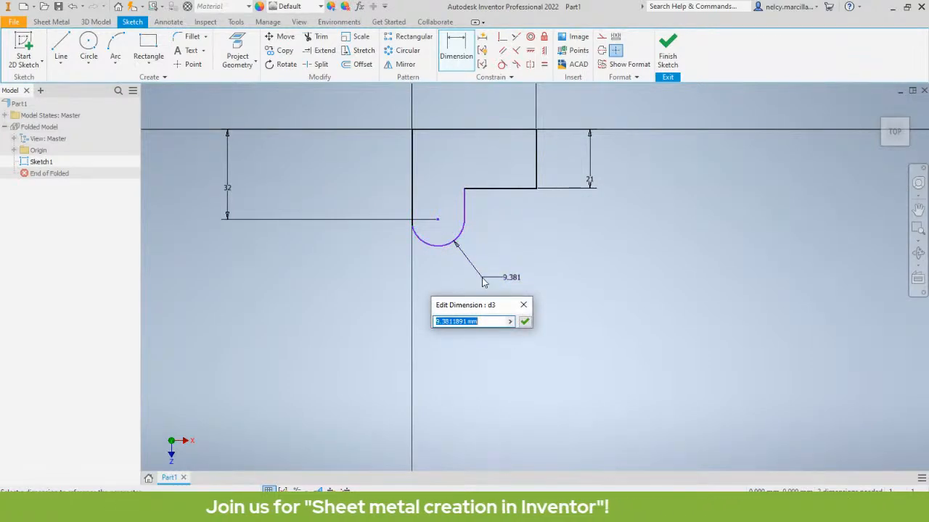
{"action": "type", "text": "4"}
{"action": "key", "text": "Return"}
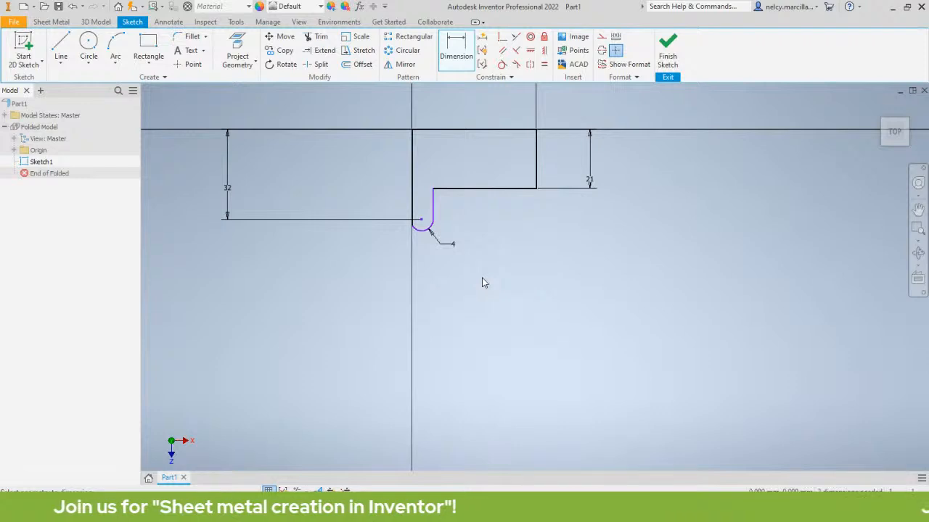
Pull the lower arc to several positions to test how freely it and the adjoining lines can still move
{"action": "scroll", "coordinate": [470, 225], "scroll_direction": "up", "scroll_amount": 5}
{"action": "mouse_move", "coordinate": [464, 201]}
{"action": "middle_mouse_down"}
{"action": "mouse_move", "coordinate": [627, 228]}
{"action": "mouse_move", "coordinate": [632, 259]}
{"action": "mouse_move", "coordinate": [570, 262]}
{"action": "middle_mouse_up"}
{"action": "scroll", "coordinate": [626, 229], "scroll_direction": "down", "scroll_amount": 4}
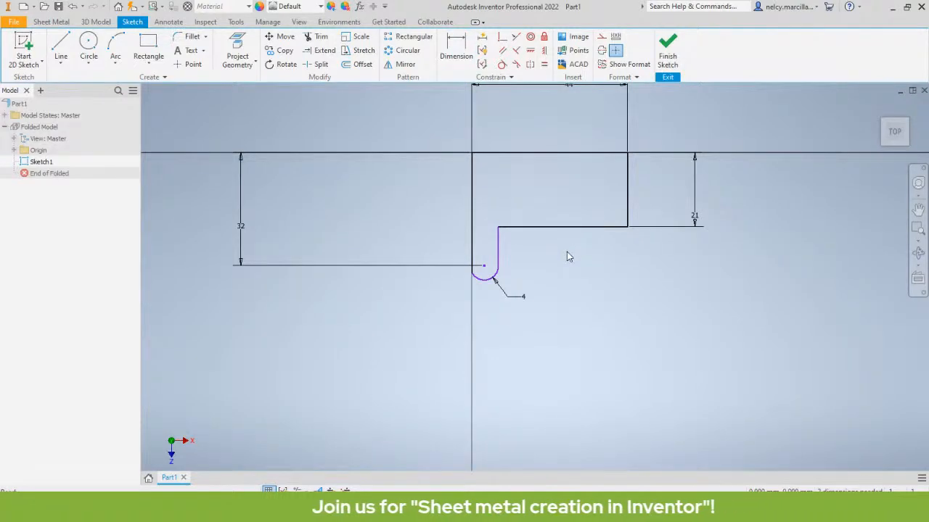
{"action": "scroll", "coordinate": [567, 252], "scroll_direction": "up", "scroll_amount": 5}
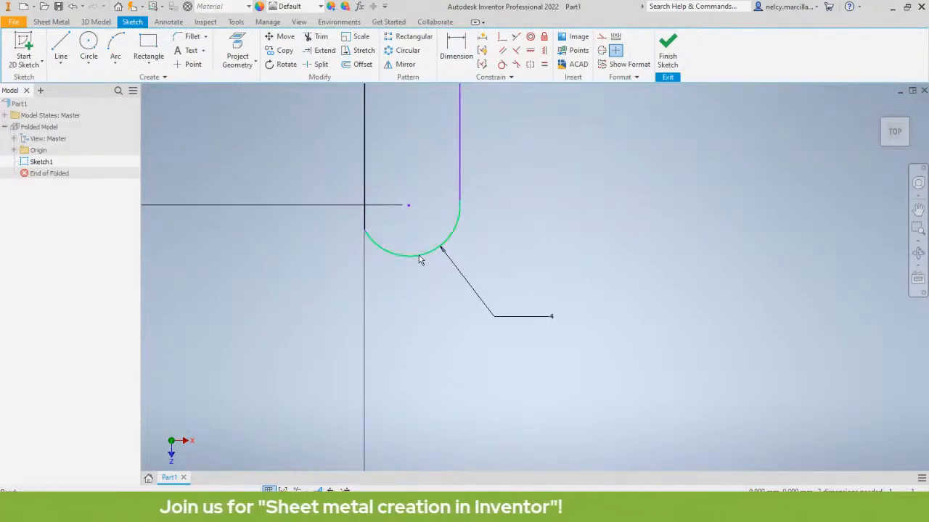
{"action": "mouse_move", "coordinate": [420, 260]}
{"action": "left_mouse_down"}
{"action": "mouse_move", "coordinate": [467, 380]}
{"action": "mouse_move", "coordinate": [460, 328]}
{"action": "mouse_move", "coordinate": [413, 301]}
{"action": "mouse_move", "coordinate": [536, 318]}
{"action": "mouse_move", "coordinate": [309, 284]}
{"action": "mouse_move", "coordinate": [428, 290]}
{"action": "mouse_move", "coordinate": [498, 271]}
{"action": "mouse_move", "coordinate": [395, 283]}
{"action": "left_mouse_up"}
{"action": "scroll", "coordinate": [572, 258], "scroll_direction": "down", "scroll_amount": 4}
{"action": "scroll", "coordinate": [594, 271], "scroll_direction": "up", "scroll_amount": 2}
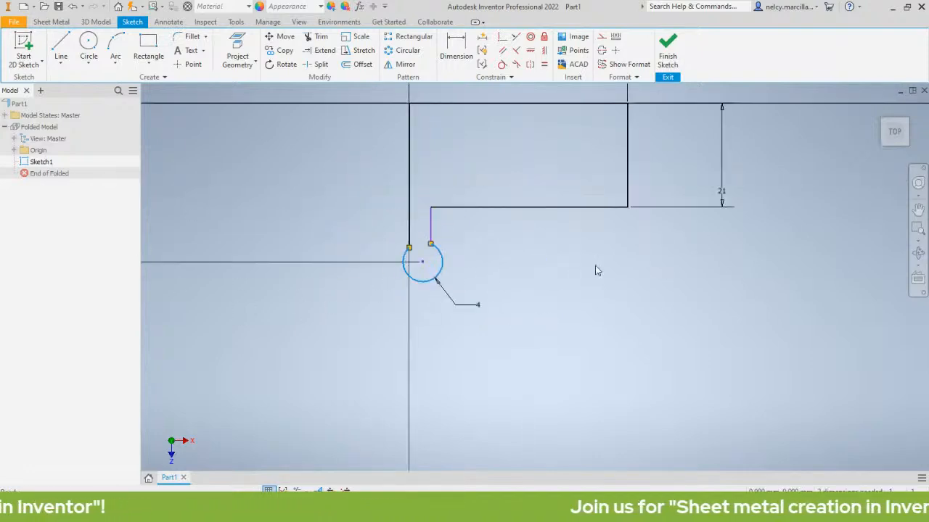
{"action": "scroll", "coordinate": [588, 239], "scroll_direction": "down", "scroll_amount": 2}
{"action": "scroll", "coordinate": [527, 232], "scroll_direction": "up", "scroll_amount": 2}
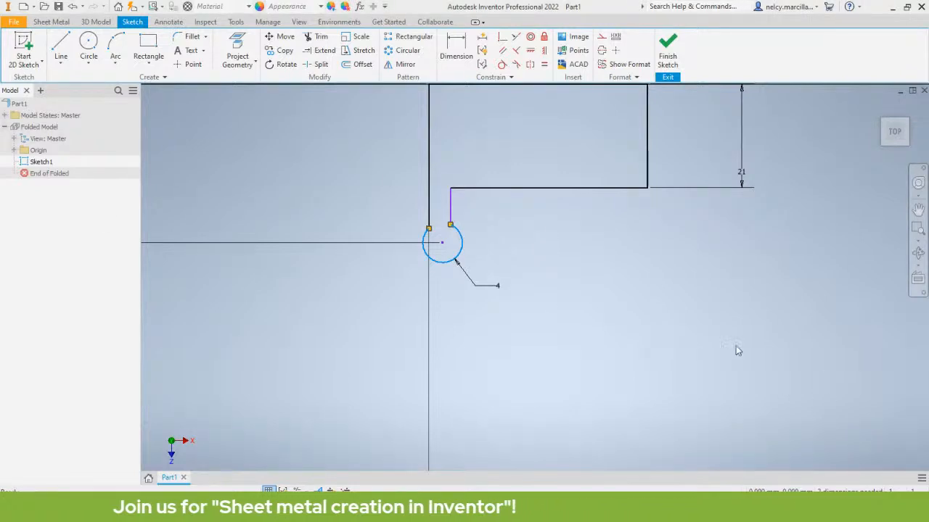
{"action": "left_click_drag", "start_coordinate": [458, 245], "coordinate": [465, 277]}
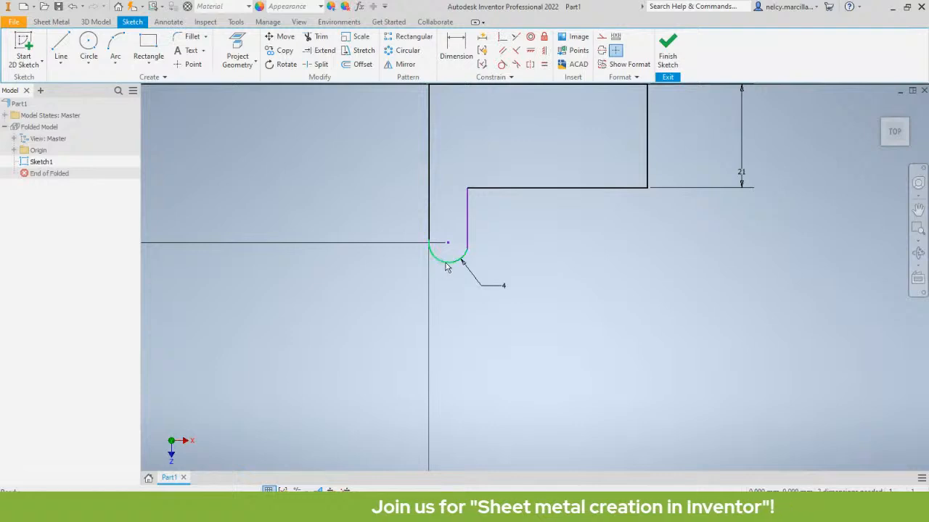
{"action": "mouse_move", "coordinate": [443, 262]}
{"action": "left_mouse_down"}
{"action": "mouse_move", "coordinate": [457, 285]}
{"action": "mouse_move", "coordinate": [483, 284]}
{"action": "mouse_move", "coordinate": [431, 262]}
{"action": "left_mouse_up"}
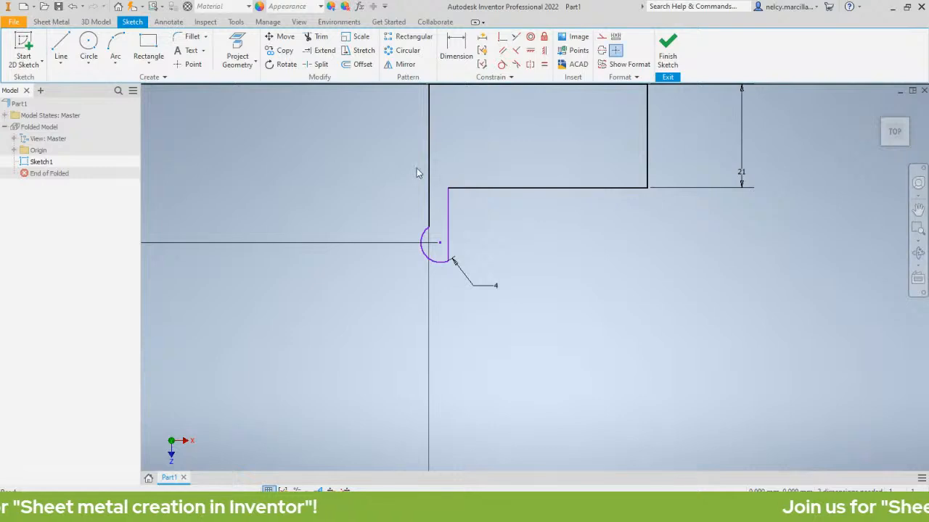
{"action": "left_click", "coordinate": [449, 252]}
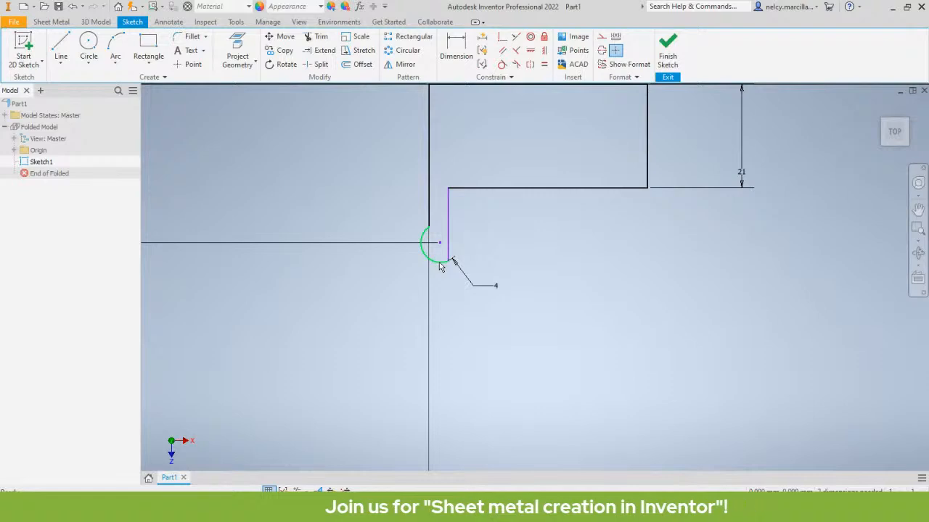
{"action": "left_click", "coordinate": [439, 263], "text": "ctrl"}
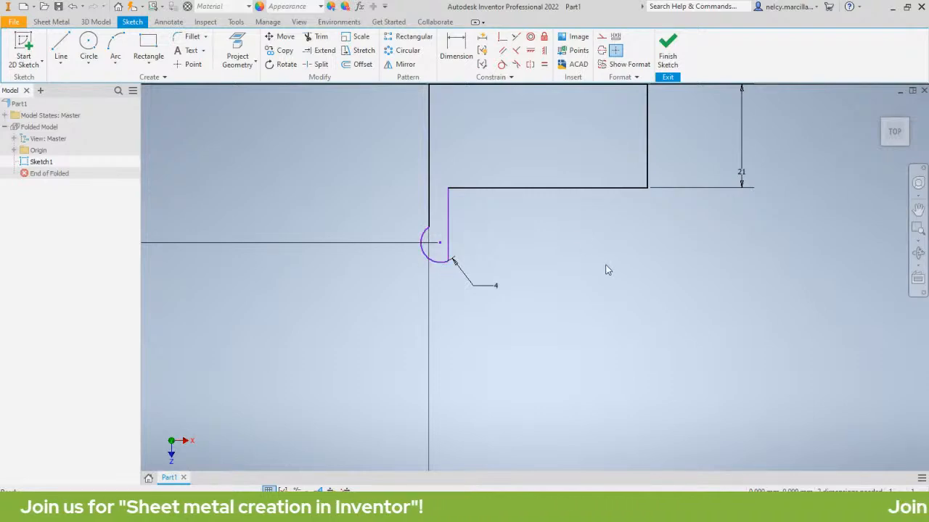
Apply tangent constraints between the lower arc and both adjoining vertical lines
{"action": "scroll", "coordinate": [527, 234], "scroll_direction": "down", "scroll_amount": 3}
{"action": "scroll", "coordinate": [495, 221], "scroll_direction": "up", "scroll_amount": 4}
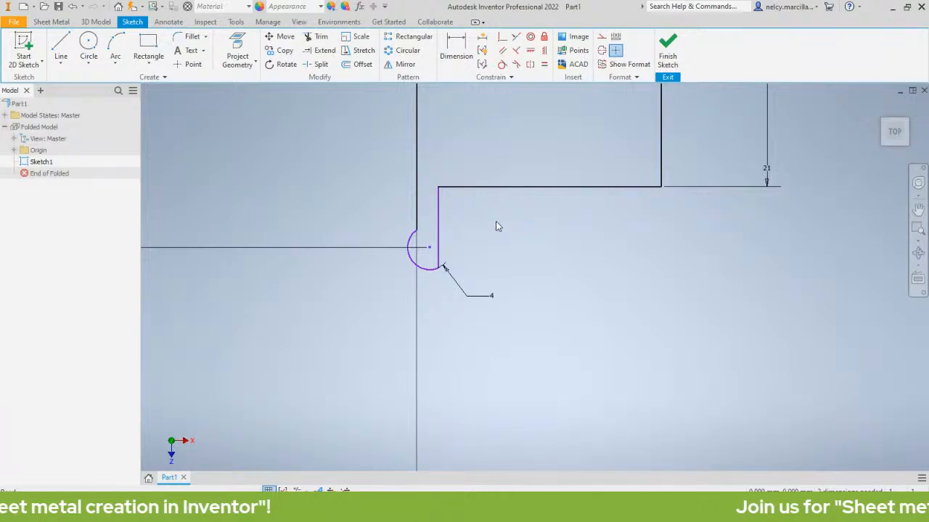
{"action": "mouse_move", "coordinate": [495, 222]}
{"action": "middle_mouse_down"}
{"action": "mouse_move", "coordinate": [509, 192]}
{"action": "mouse_move", "coordinate": [494, 192]}
{"action": "middle_mouse_up"}
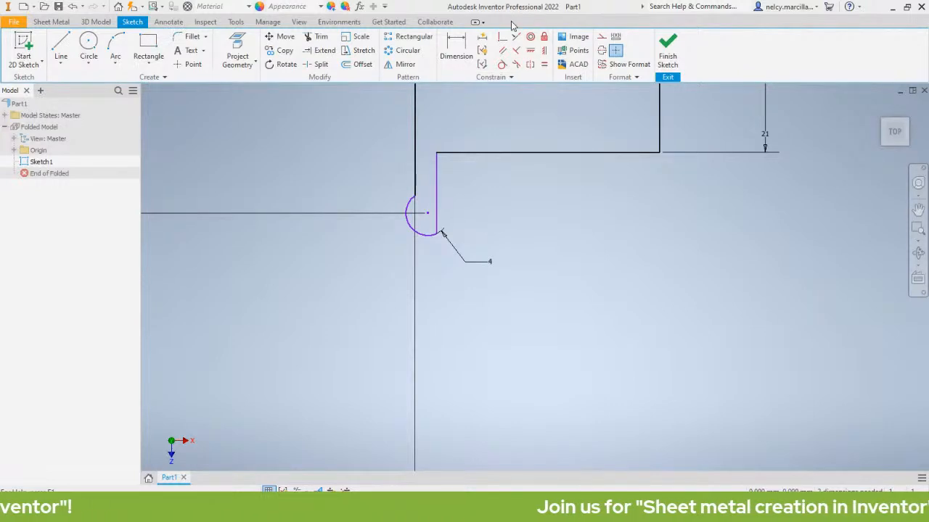
{"action": "left_click", "coordinate": [501, 64]}
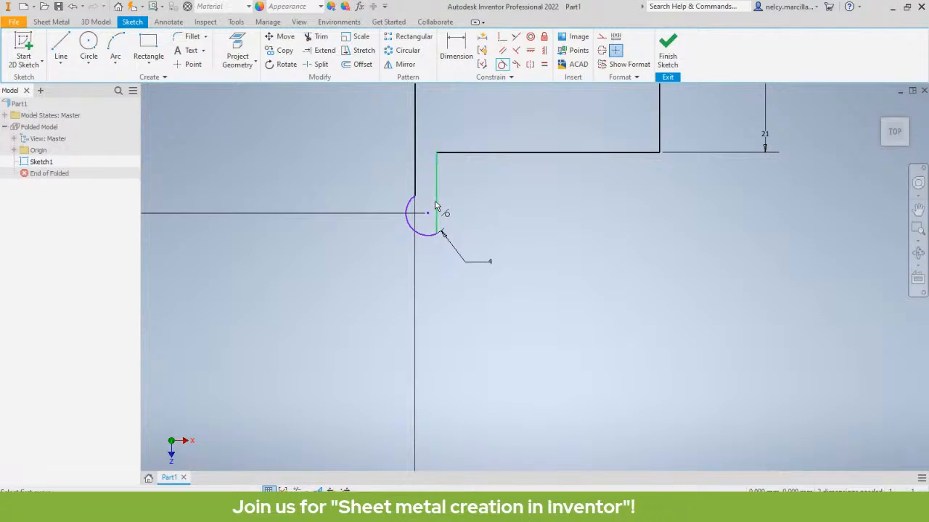
{"action": "left_click", "coordinate": [427, 235]}
{"action": "left_click", "coordinate": [438, 230]}
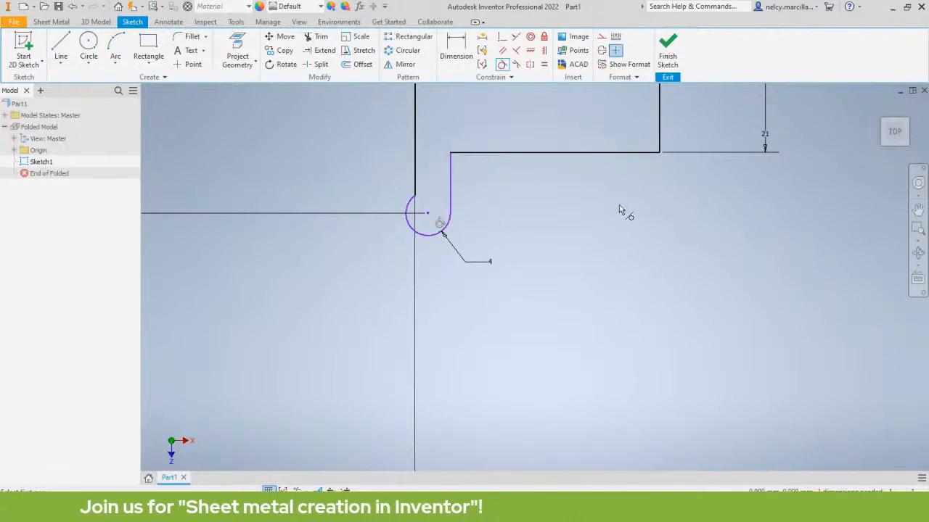
{"action": "left_click", "coordinate": [416, 170]}
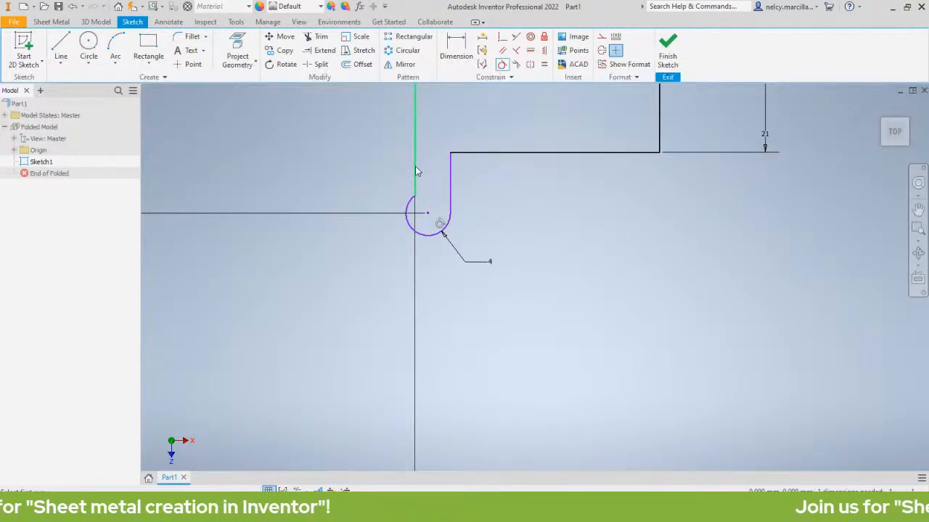
{"action": "left_click", "coordinate": [407, 218]}
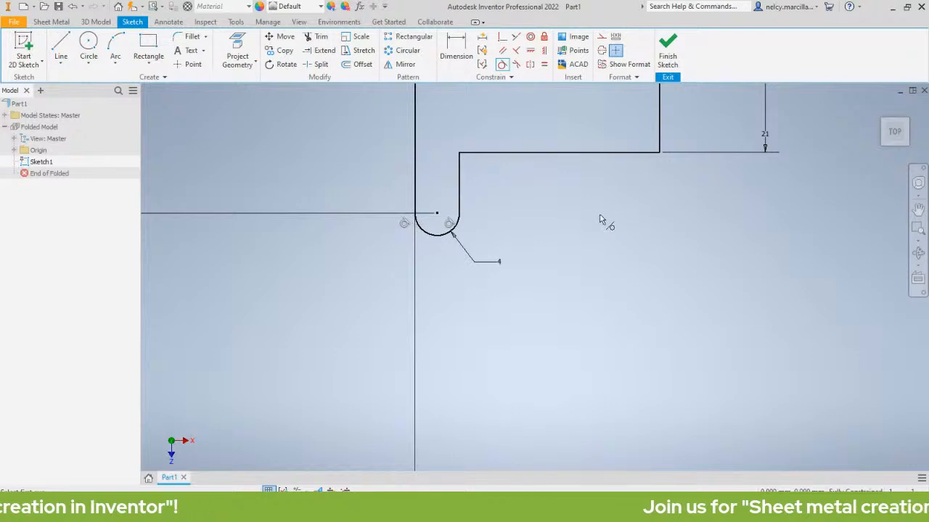
Draw a centre-point circle with a 3 mm diameter at the centre of the profile's lower arc
{"action": "scroll", "coordinate": [605, 197], "scroll_direction": "down", "scroll_amount": 1}
{"action": "middle_click_drag", "start_coordinate": [595, 201], "coordinate": [550, 235]}
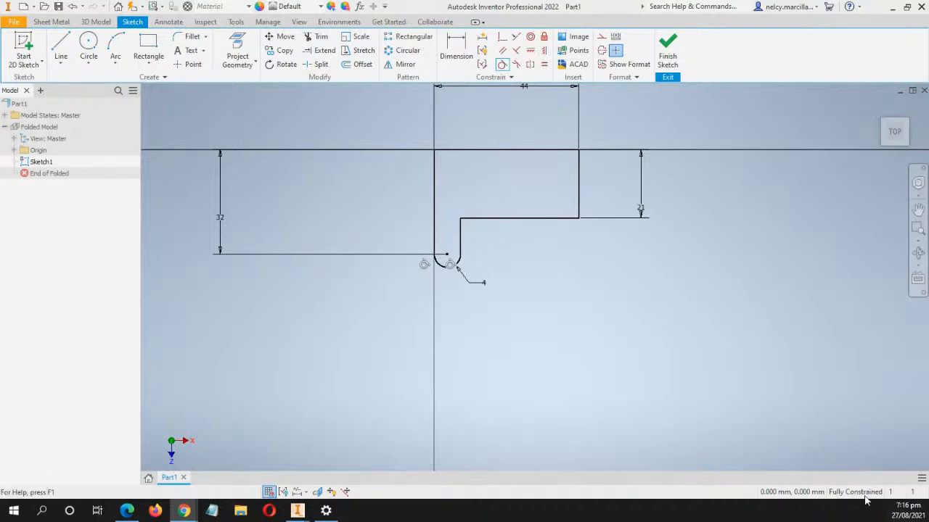
{"action": "scroll", "coordinate": [486, 254], "scroll_direction": "up", "scroll_amount": 3}
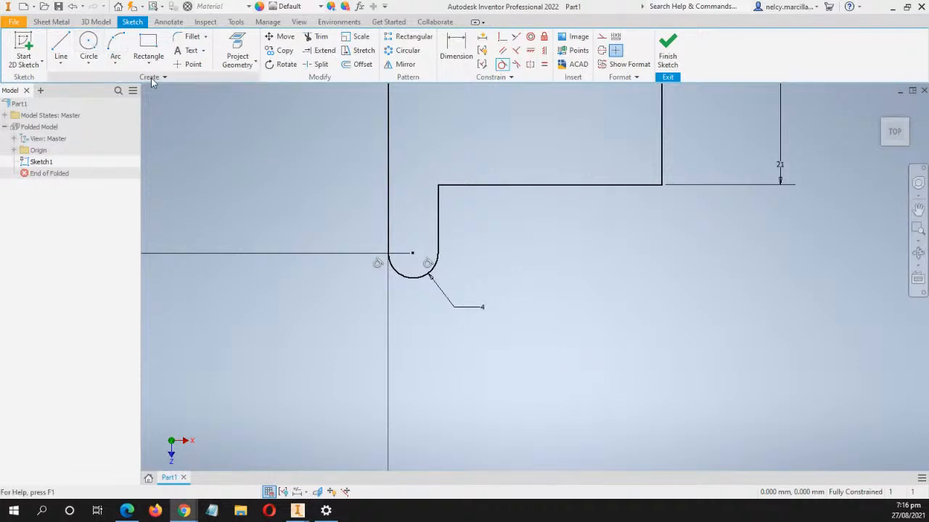
{"action": "left_click", "coordinate": [91, 59]}
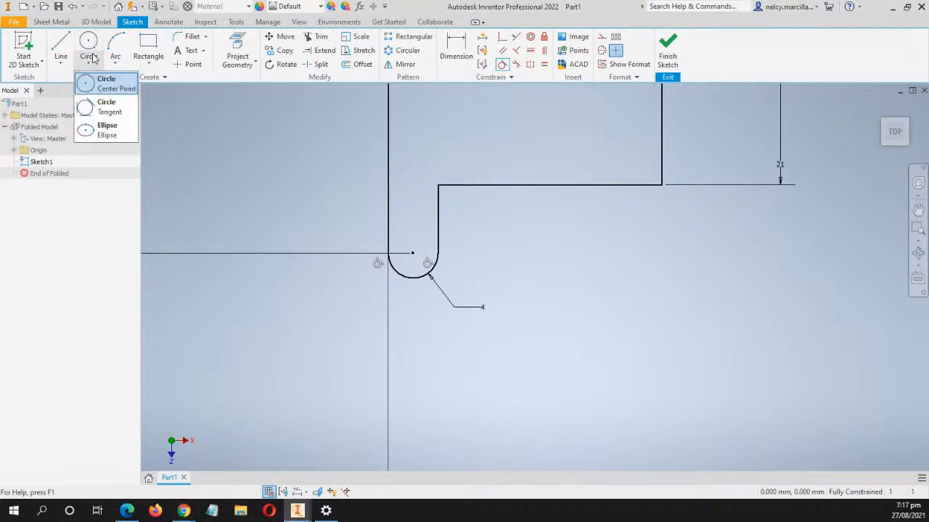
{"action": "left_click", "coordinate": [119, 86]}
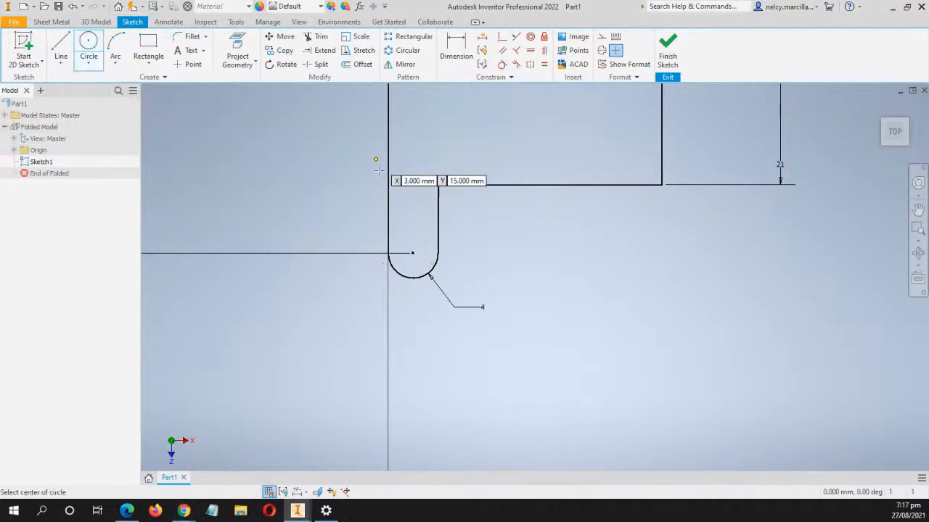
{"action": "left_click", "coordinate": [413, 253]}
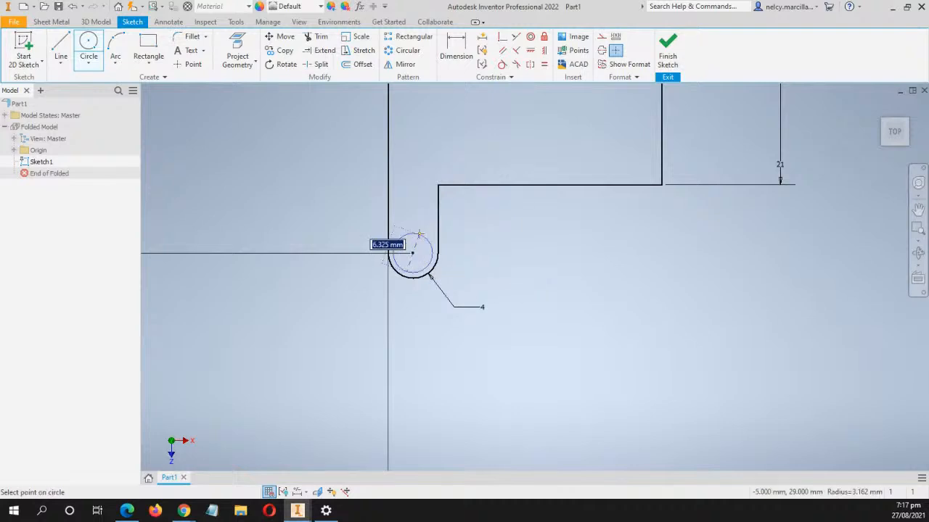
{"action": "type", "text": "3"}
{"action": "key", "text": "Return"}
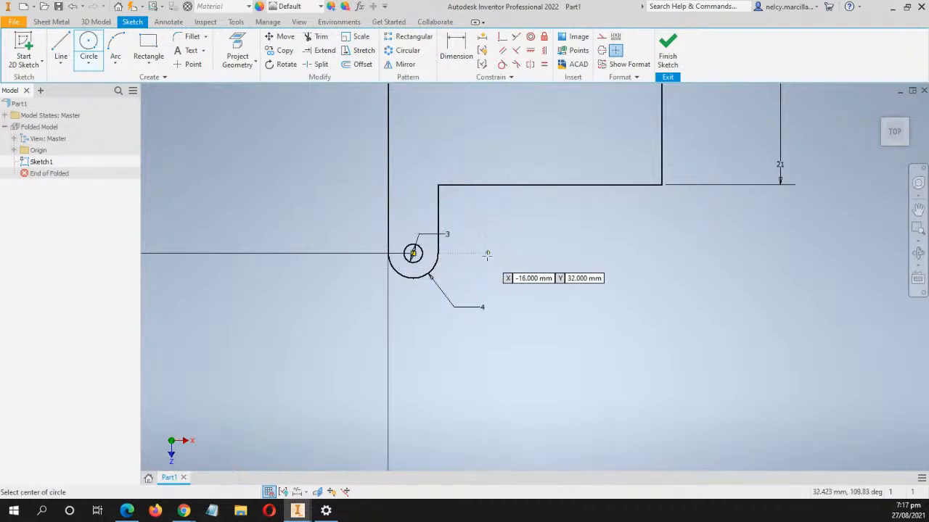
Finish the sketch and create a sheet metal face from the stepped profile, offset upward with the small circle left open
{"action": "scroll", "coordinate": [489, 250], "scroll_direction": "down", "scroll_amount": 2}
{"action": "middle_click_drag", "start_coordinate": [551, 224], "coordinate": [529, 245]}
{"action": "scroll", "coordinate": [529, 245], "scroll_direction": "down", "scroll_amount": 2}
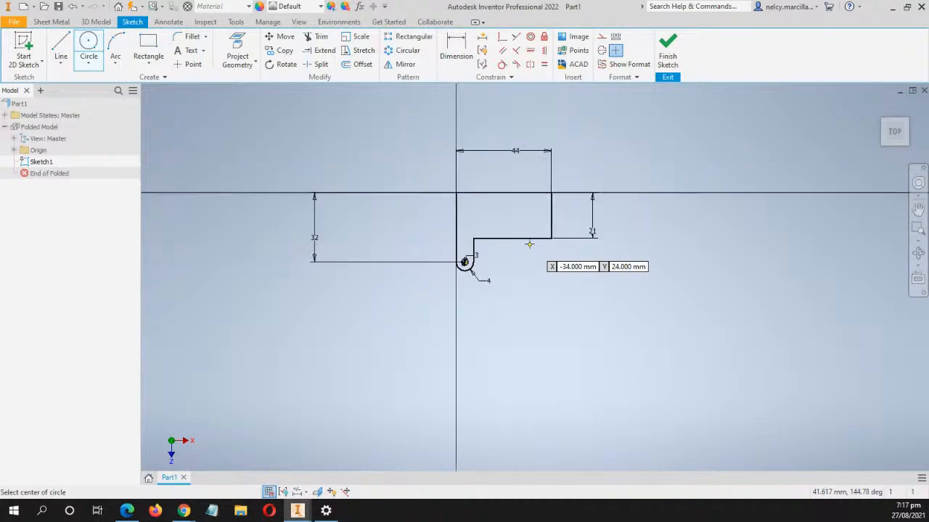
{"action": "left_click", "coordinate": [668, 51]}
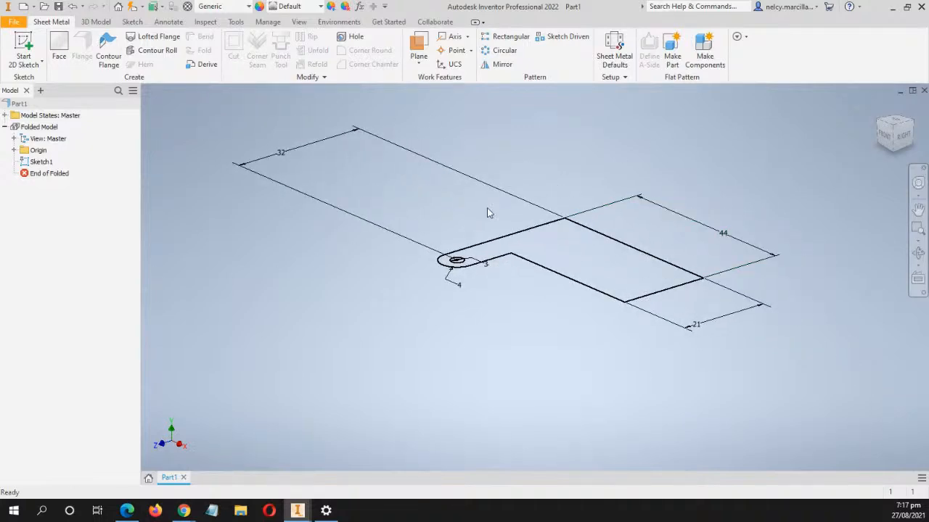
{"action": "left_click", "coordinate": [59, 51]}
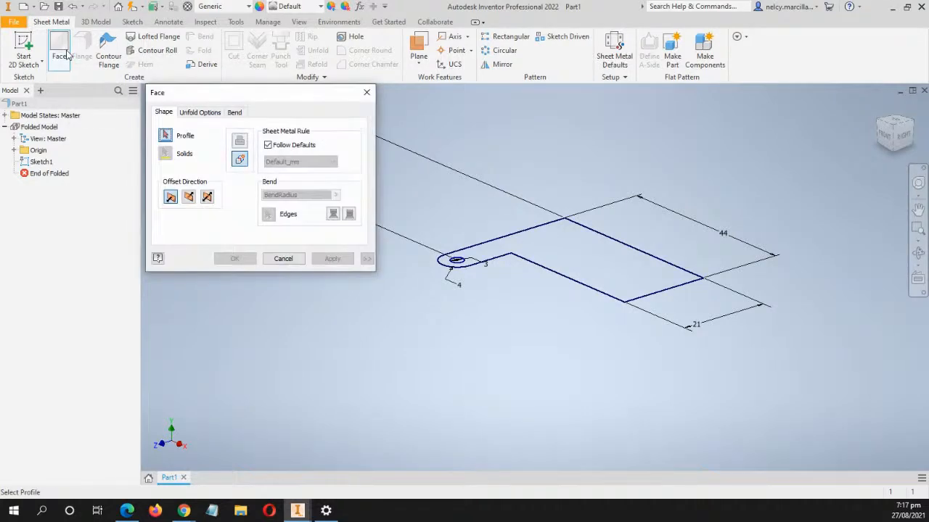
{"action": "left_click_drag", "start_coordinate": [291, 97], "coordinate": [198, 81]}
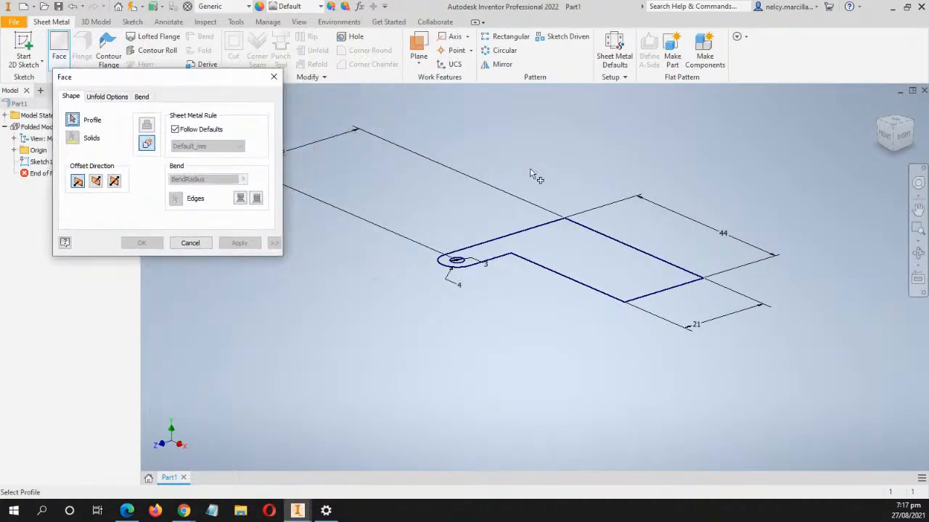
{"action": "left_click", "coordinate": [579, 250]}
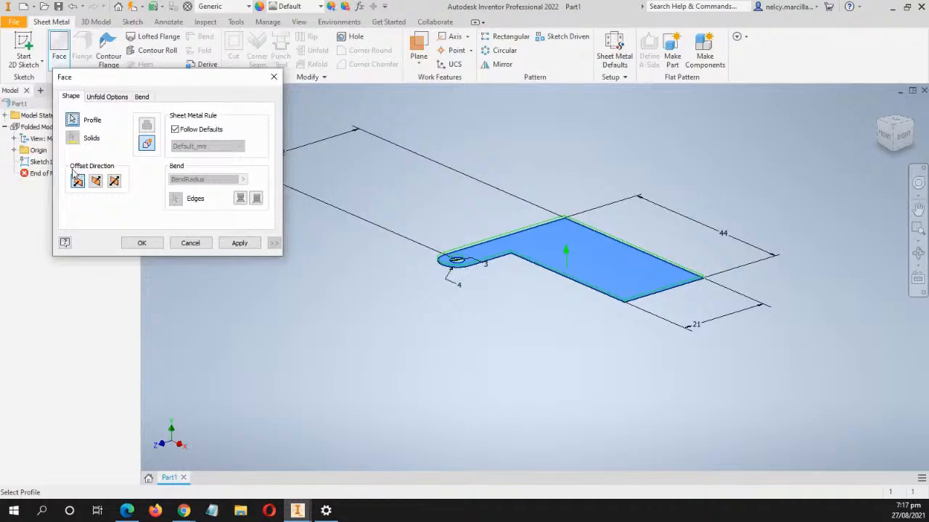
{"action": "left_click", "coordinate": [97, 184]}
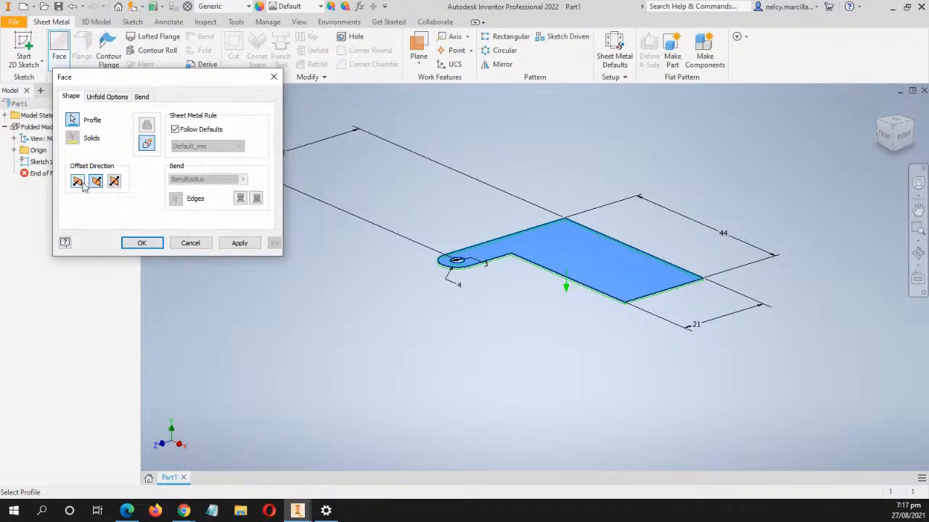
{"action": "left_click", "coordinate": [79, 182]}
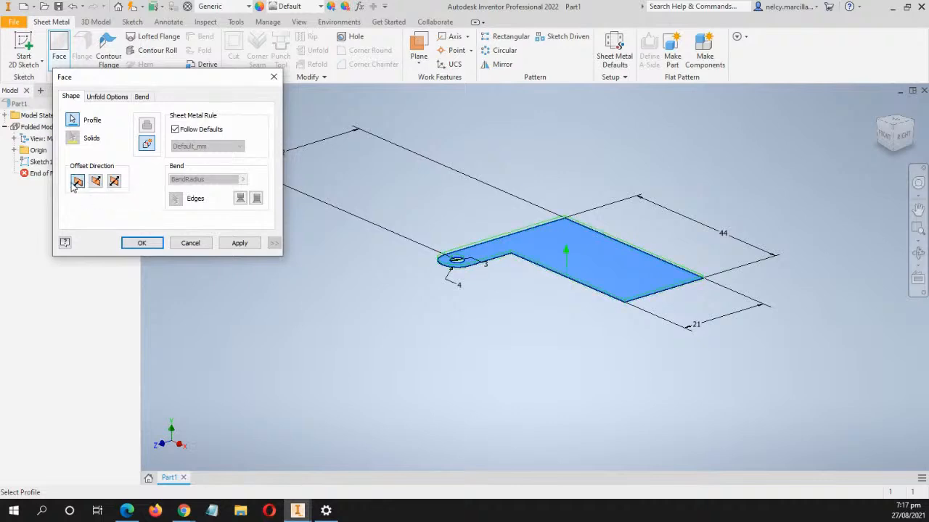
{"action": "left_click", "coordinate": [142, 243]}
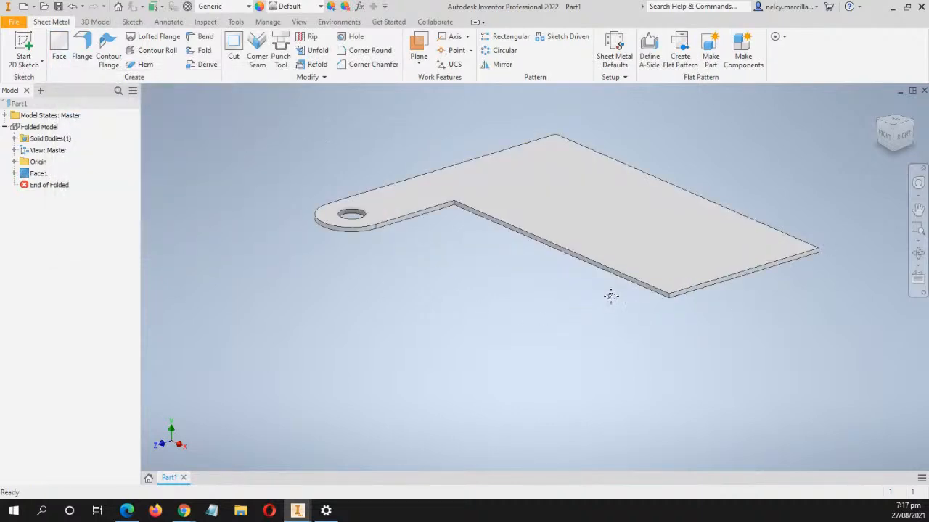
Add a flange with a 10 mm height along the plate's long edge next to the rounded tab
{"action": "middle_click_drag", "start_coordinate": [610, 297], "coordinate": [587, 308]}
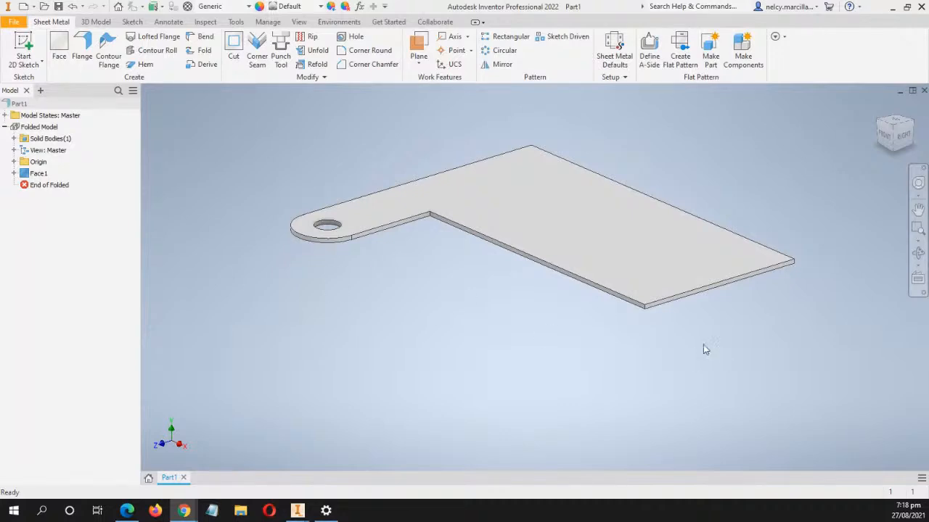
{"action": "middle_click_drag", "start_coordinate": [592, 312], "coordinate": [576, 303]}
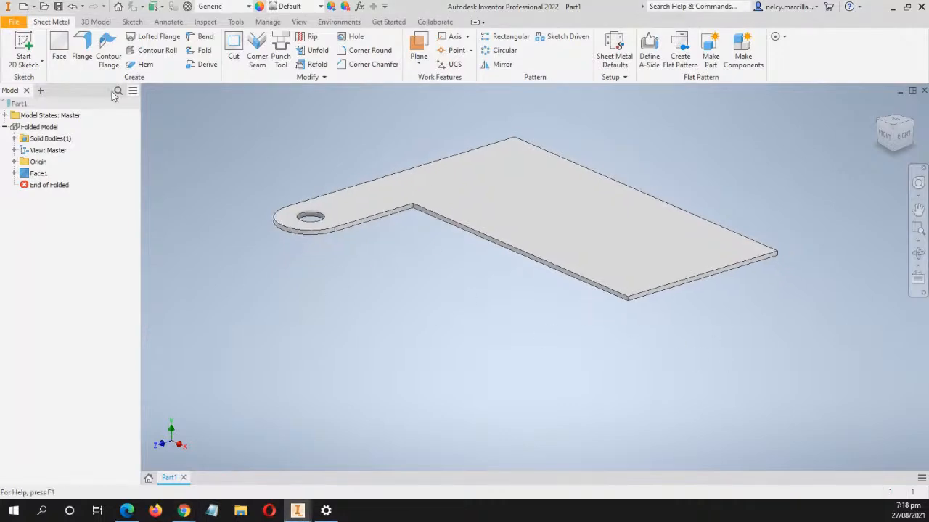
{"action": "left_click", "coordinate": [84, 46]}
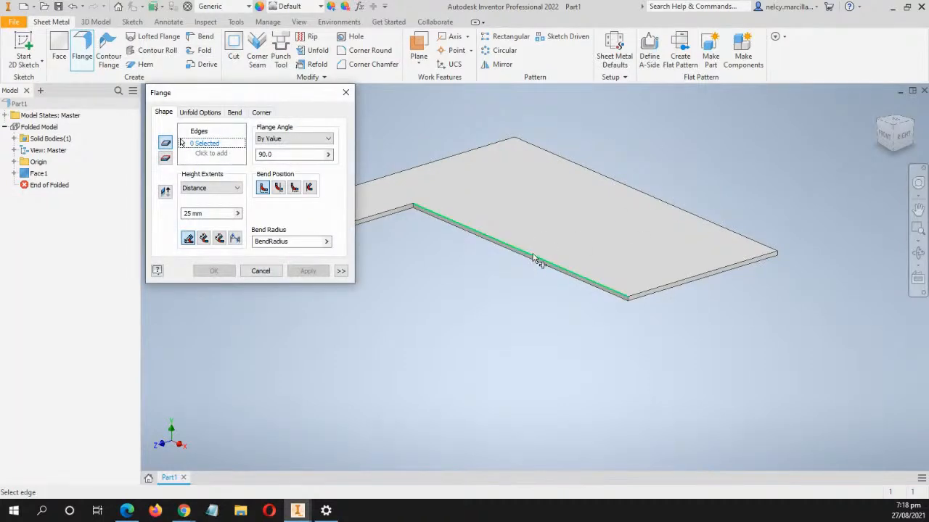
{"action": "left_click", "coordinate": [533, 259]}
{"action": "scroll", "coordinate": [512, 196], "scroll_direction": "up", "scroll_amount": 2}
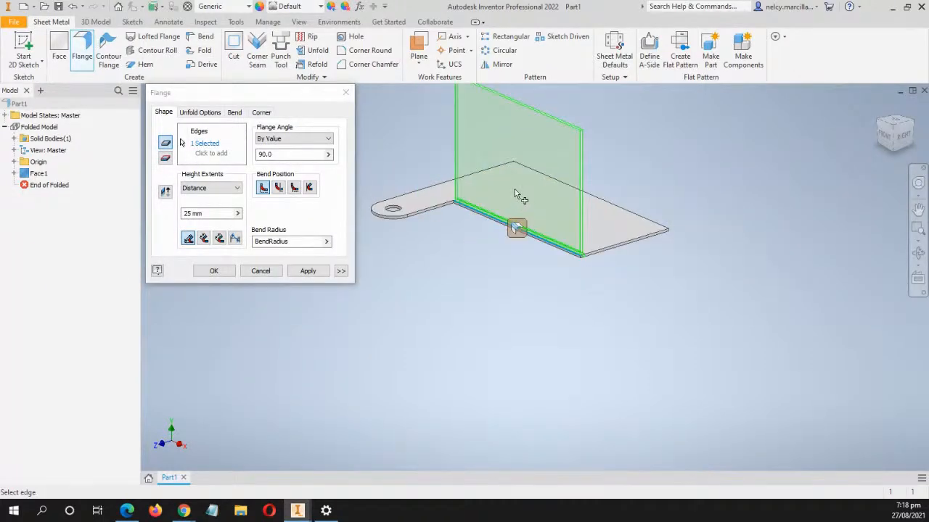
{"action": "middle_click_drag", "start_coordinate": [620, 175], "coordinate": [622, 208]}
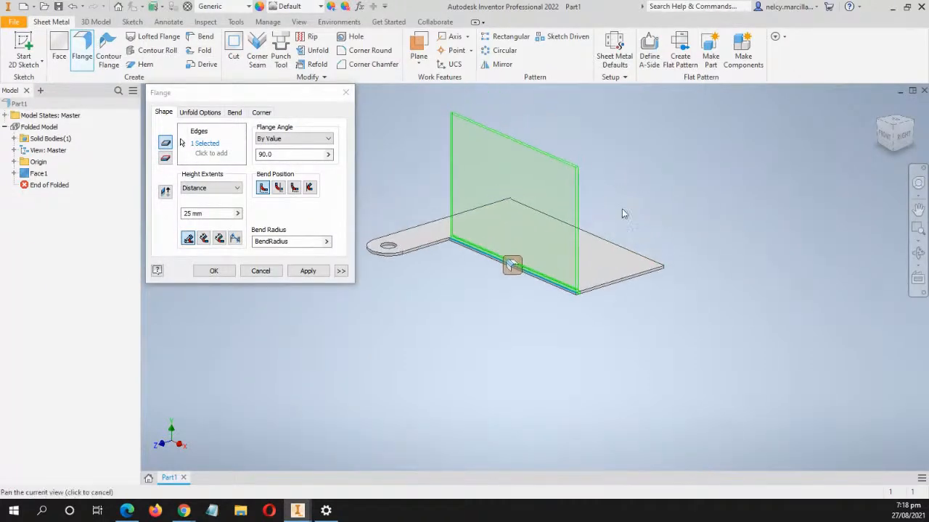
{"action": "left_click", "coordinate": [212, 214]}
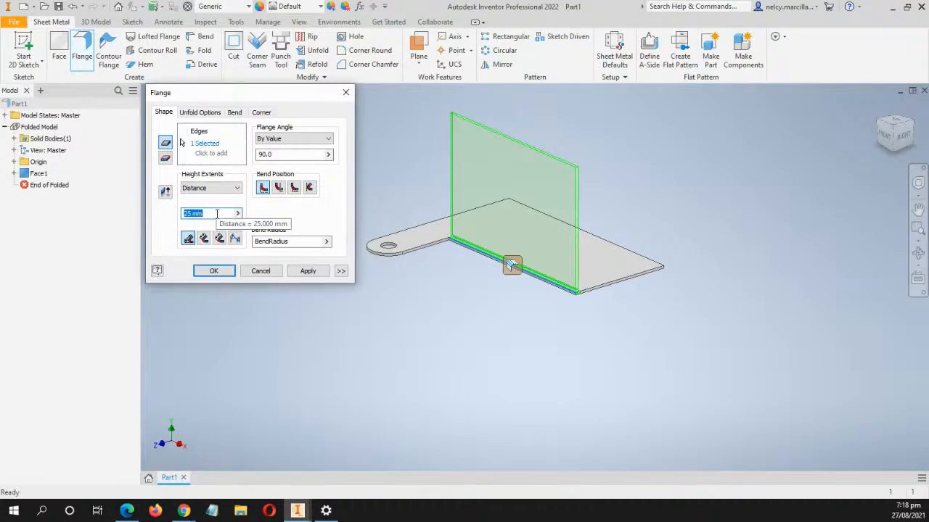
{"action": "type", "text": "10"}
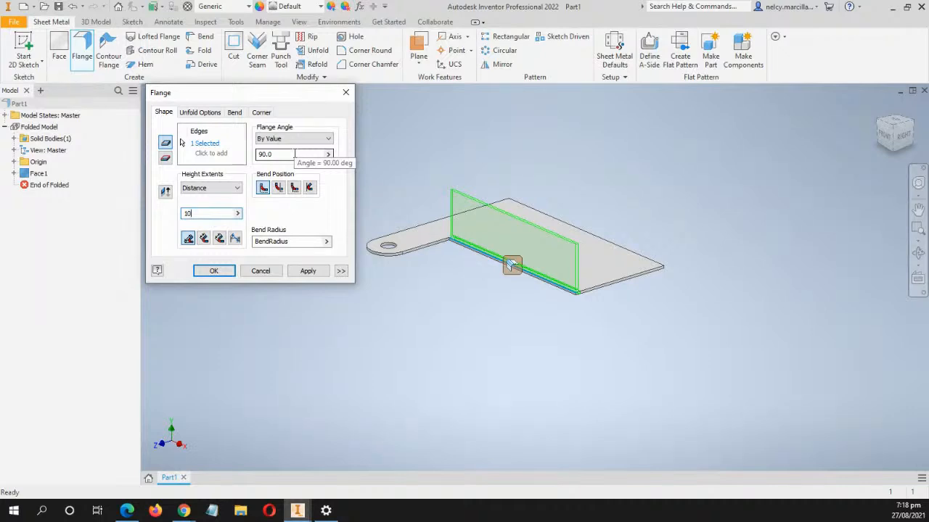
{"action": "left_click", "coordinate": [224, 272]}
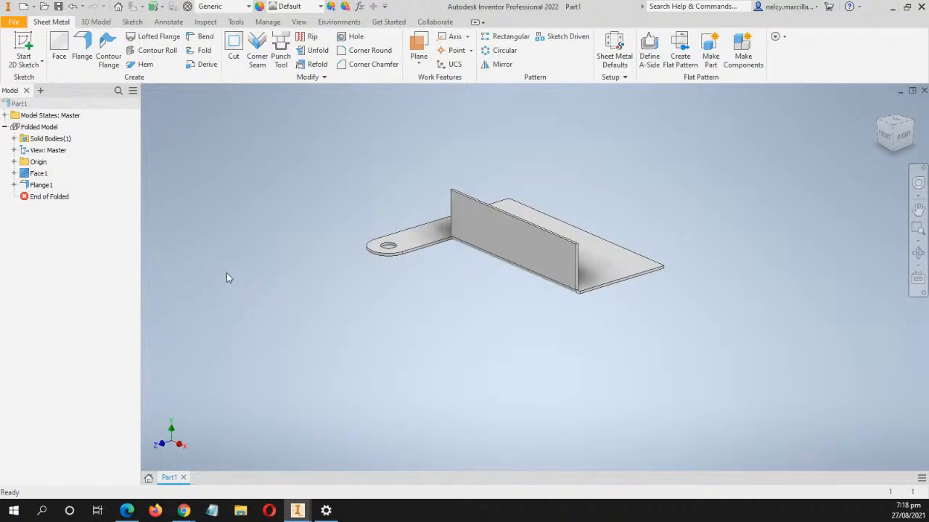
Start a new sketch on the narrow top face of the flange
{"action": "key", "text": "alt+Tab"}
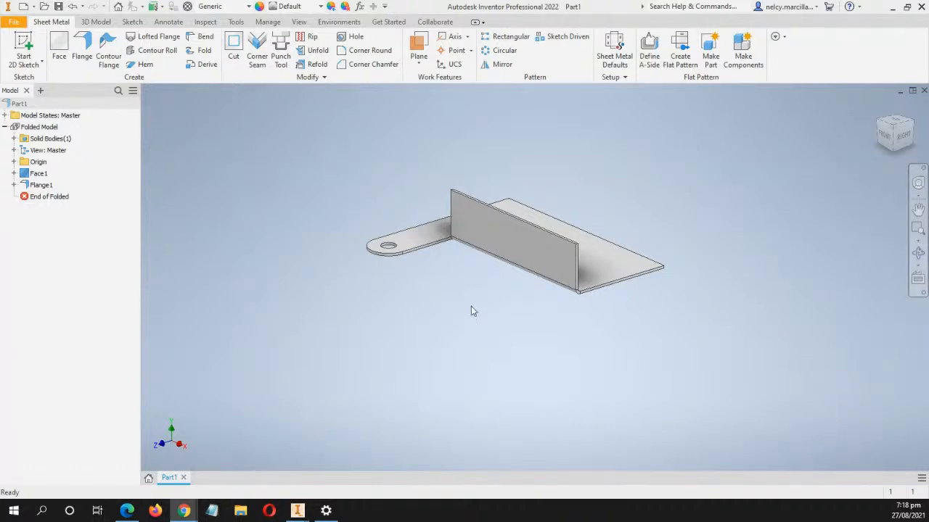
{"action": "middle_click_drag", "start_coordinate": [416, 279], "coordinate": [428, 320], "text": "shift"}
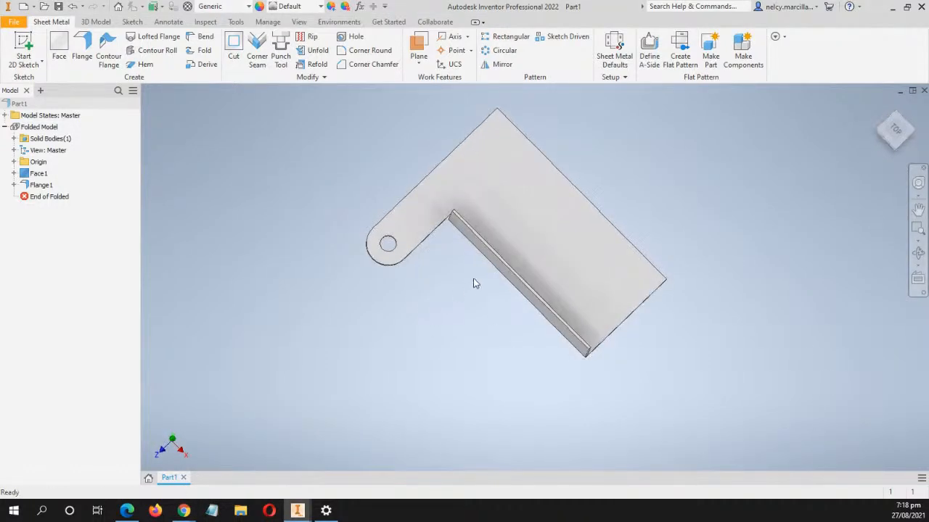
{"action": "scroll", "coordinate": [502, 275], "scroll_direction": "down", "scroll_amount": 5}
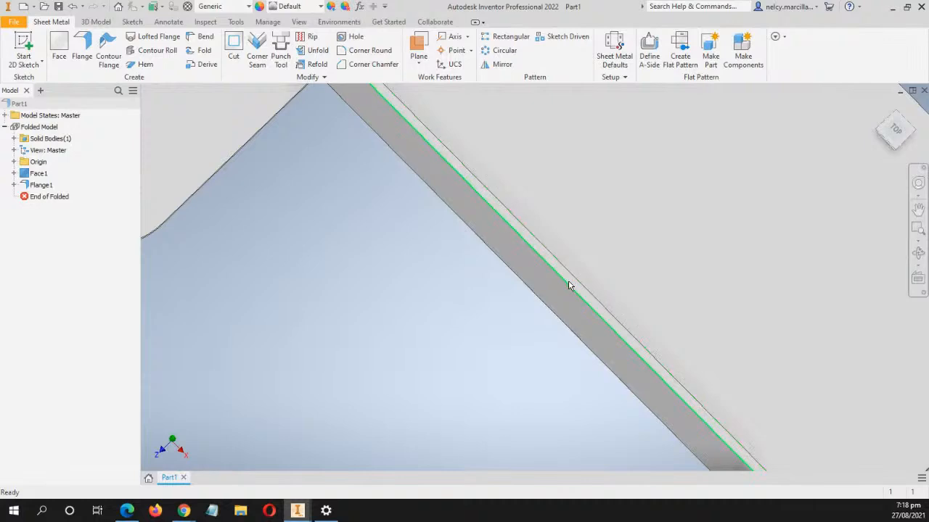
{"action": "scroll", "coordinate": [573, 289], "scroll_direction": "up", "scroll_amount": 5}
{"action": "scroll", "coordinate": [573, 288], "scroll_direction": "down", "scroll_amount": 4}
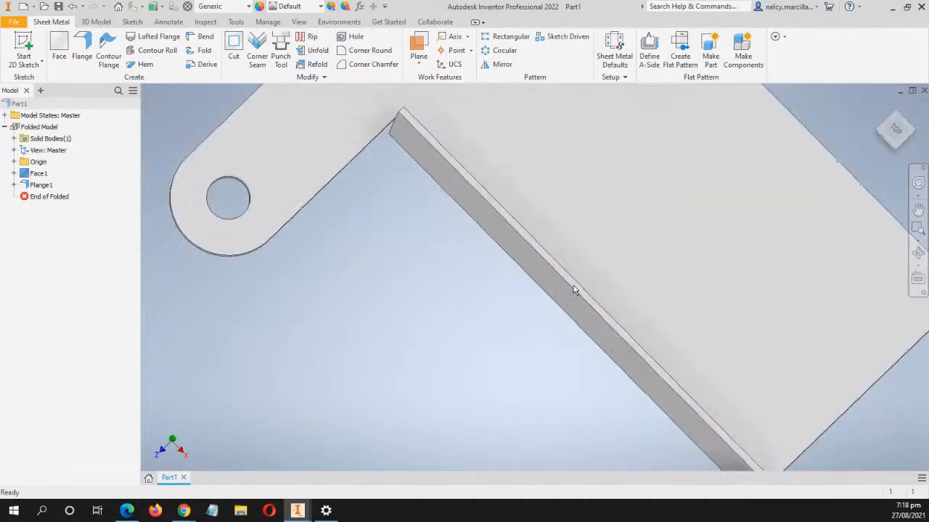
{"action": "scroll", "coordinate": [581, 294], "scroll_direction": "up", "scroll_amount": 2}
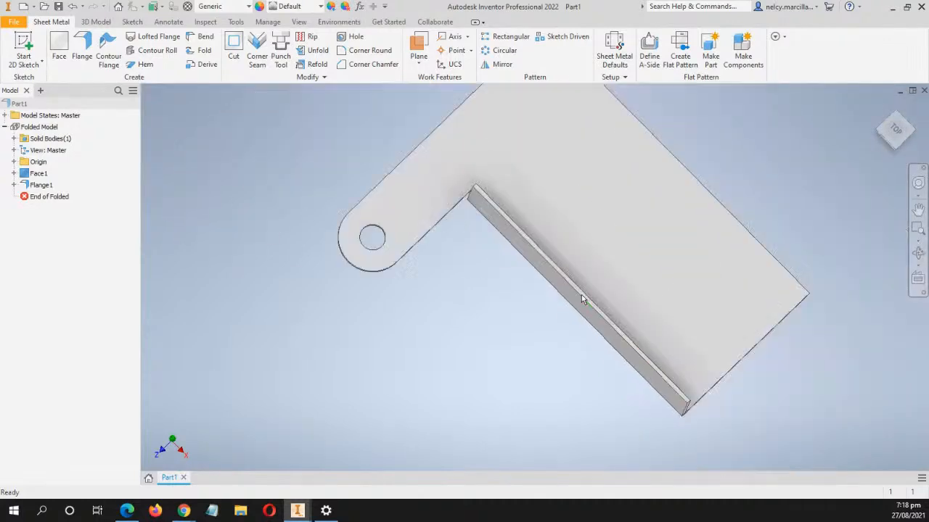
{"action": "scroll", "coordinate": [582, 294], "scroll_direction": "down", "scroll_amount": 5}
{"action": "scroll", "coordinate": [581, 295], "scroll_direction": "down", "scroll_amount": 2}
{"action": "left_click", "coordinate": [587, 295]}
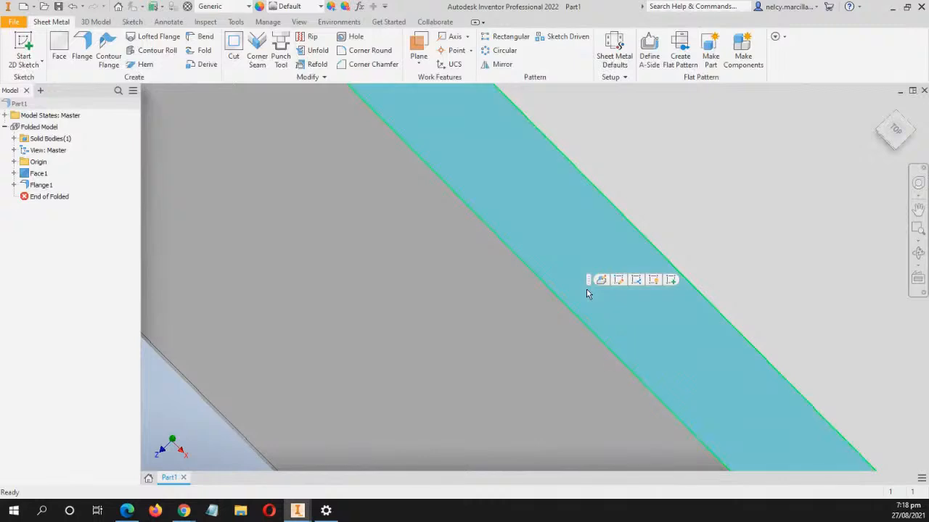
{"action": "right_click", "coordinate": [588, 294]}
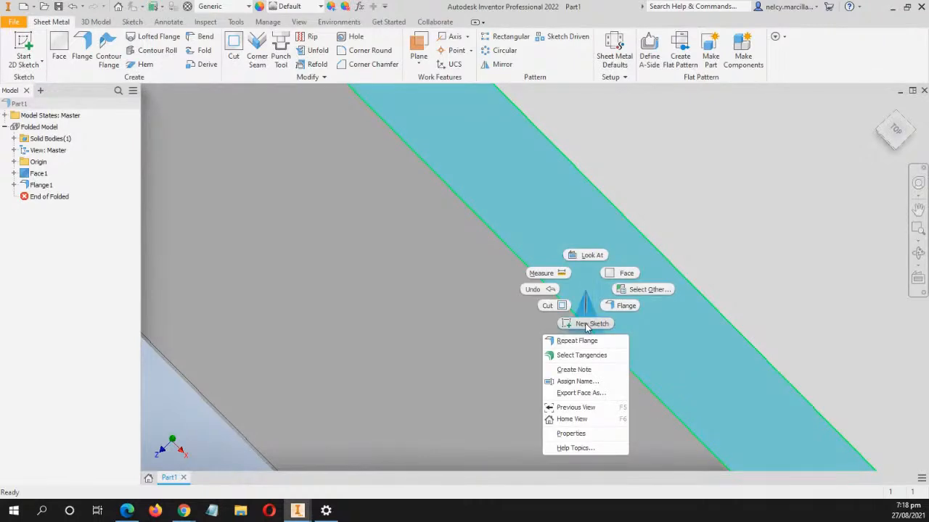
{"action": "left_click", "coordinate": [587, 325]}
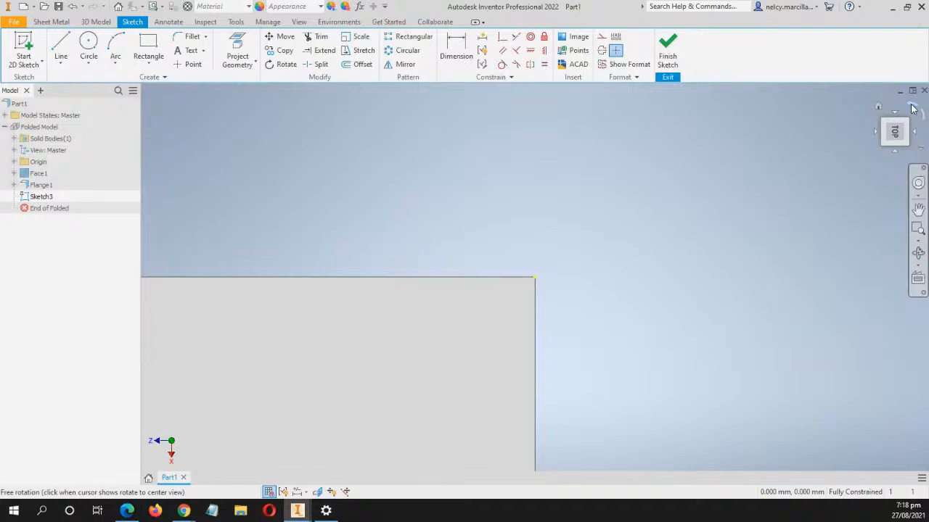
Sketch a two-point rectangle about 3.5 mm wide and 4 mm high at the flange end beside the rounded tab
{"action": "left_click", "coordinate": [913, 107]}
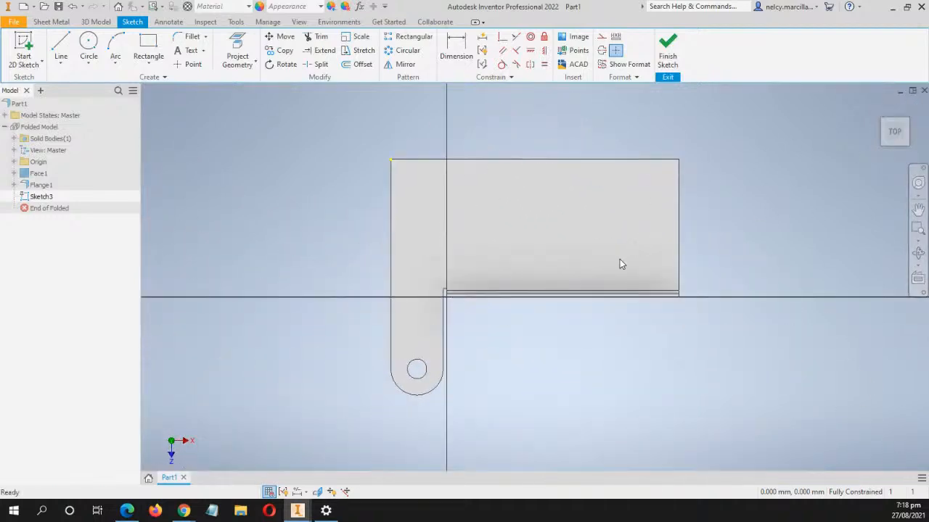
{"action": "scroll", "coordinate": [618, 259], "scroll_direction": "down", "scroll_amount": 3}
{"action": "mouse_move", "coordinate": [618, 259]}
{"action": "middle_mouse_down"}
{"action": "mouse_move", "coordinate": [586, 215]}
{"action": "mouse_move", "coordinate": [578, 284]}
{"action": "middle_mouse_up"}
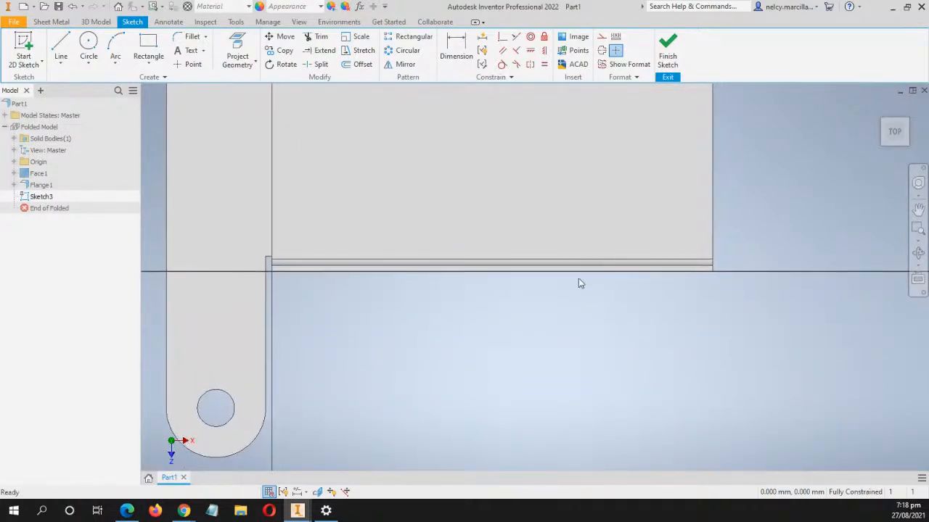
{"action": "left_click", "coordinate": [148, 64]}
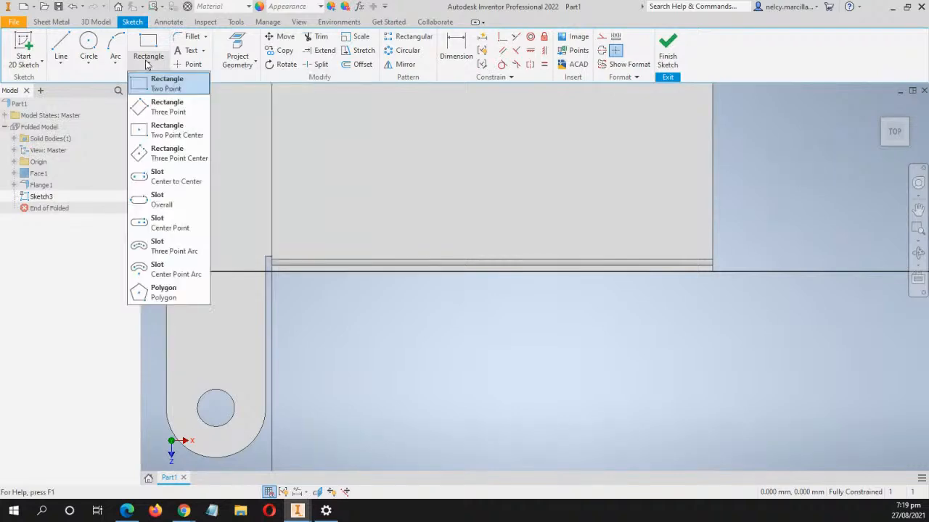
{"action": "left_click", "coordinate": [173, 84]}
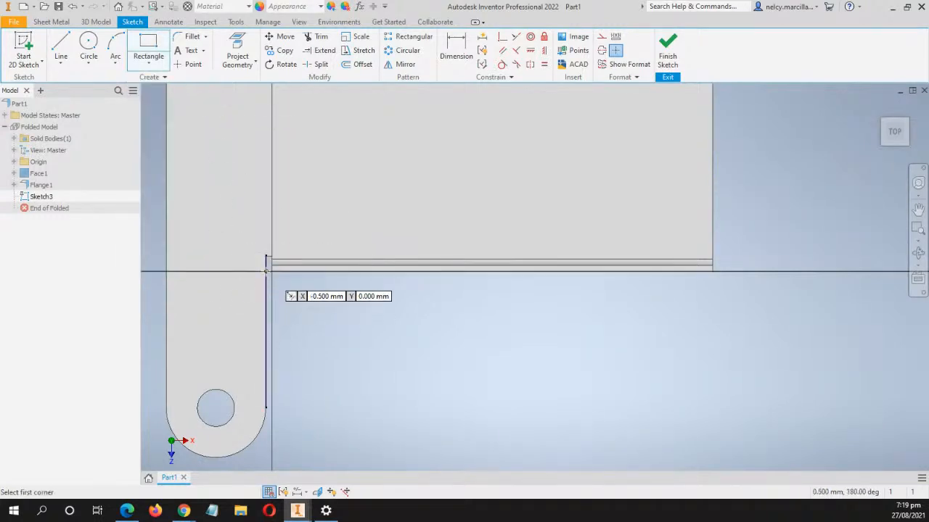
{"action": "scroll", "coordinate": [348, 275], "scroll_direction": "down", "scroll_amount": 5}
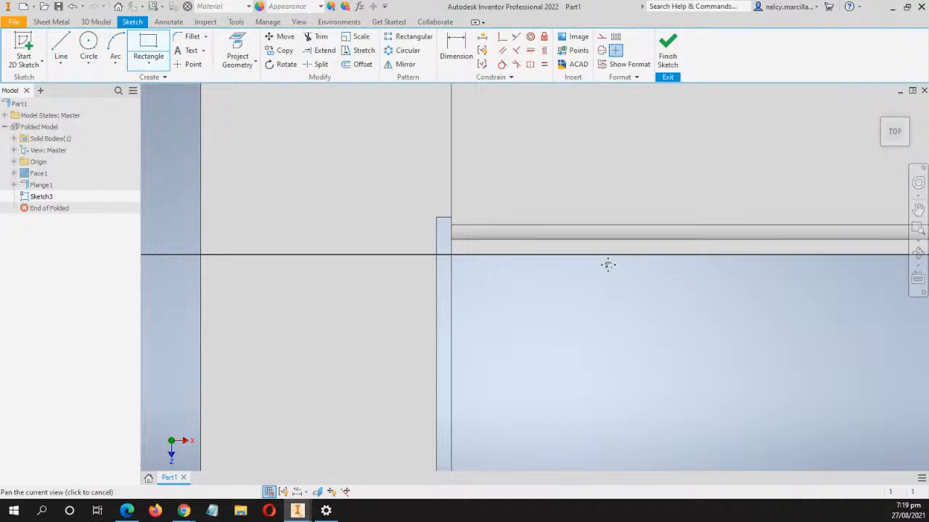
{"action": "mouse_move", "coordinate": [608, 265]}
{"action": "left_mouse_down"}
{"action": "mouse_move", "coordinate": [554, 266]}
{"action": "mouse_move", "coordinate": [619, 282]}
{"action": "mouse_move", "coordinate": [378, 308]}
{"action": "left_mouse_up"}
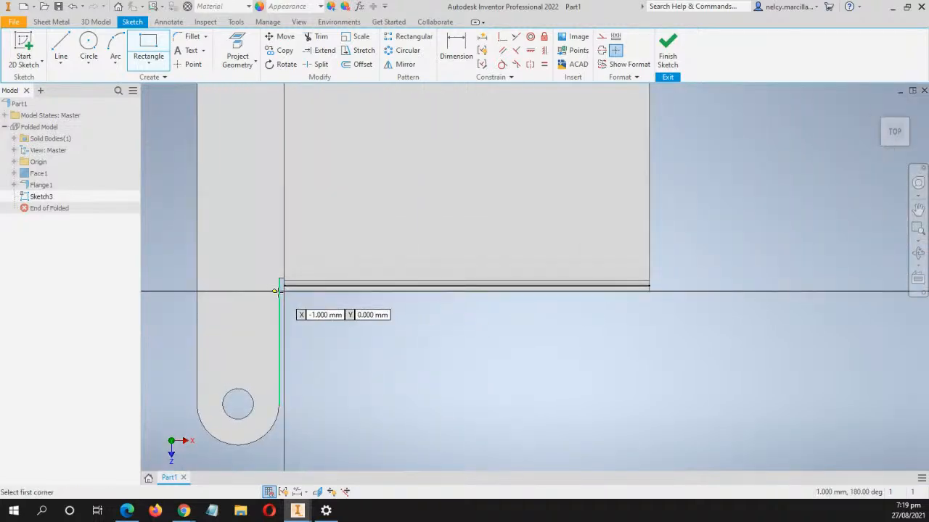
{"action": "scroll", "coordinate": [279, 290], "scroll_direction": "up", "scroll_amount": 2}
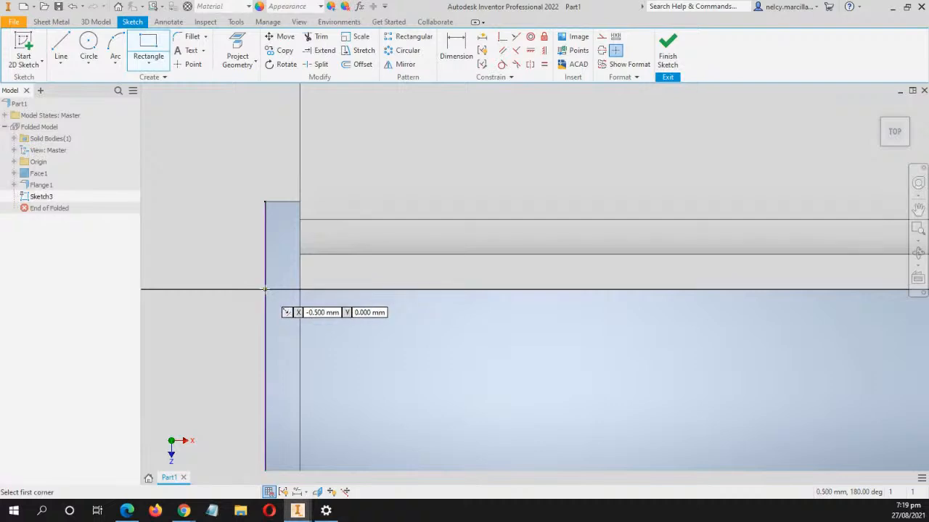
{"action": "left_click", "coordinate": [265, 289]}
{"action": "middle_click_drag", "start_coordinate": [472, 131], "coordinate": [467, 181]}
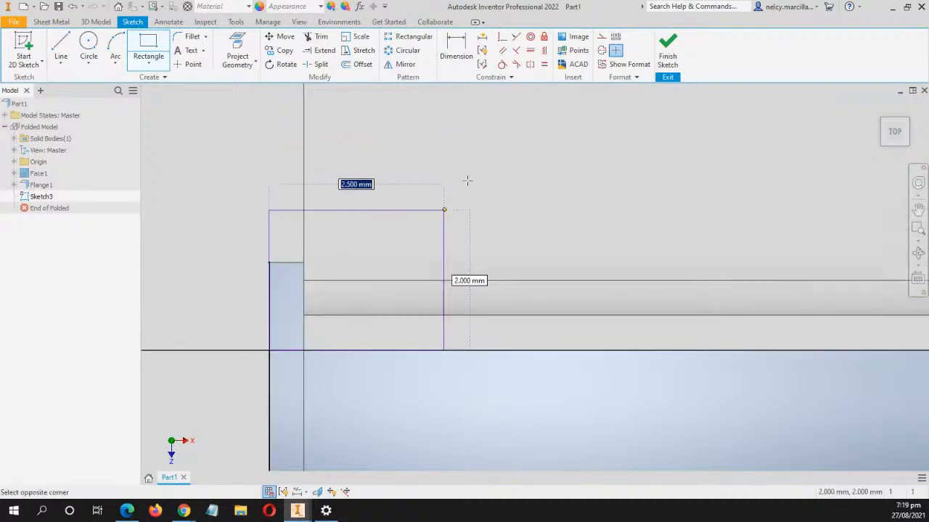
{"action": "scroll", "coordinate": [466, 181], "scroll_direction": "down", "scroll_amount": 3}
{"action": "left_click", "coordinate": [483, 143]}
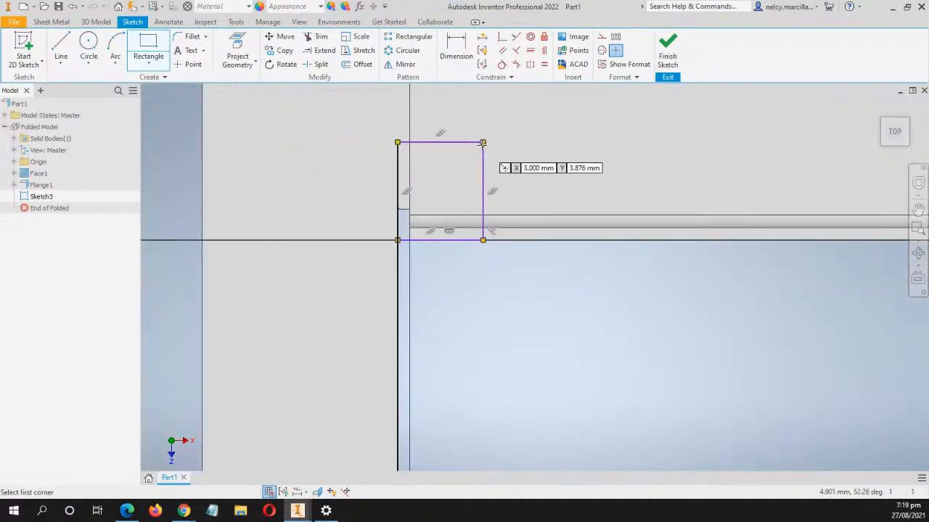
Sketch a second rectangle about 5.5 mm wide and 4 mm high from the outer corner at the flange's far end
{"action": "scroll", "coordinate": [655, 183], "scroll_direction": "down", "scroll_amount": 1}
{"action": "middle_click_drag", "start_coordinate": [655, 182], "coordinate": [359, 213]}
{"action": "scroll", "coordinate": [360, 213], "scroll_direction": "down", "scroll_amount": 2}
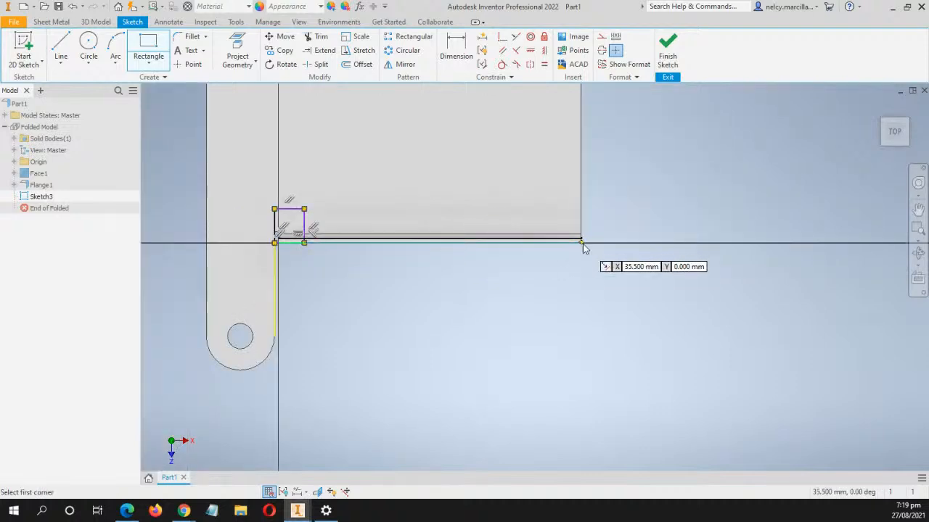
{"action": "left_click", "coordinate": [581, 242]}
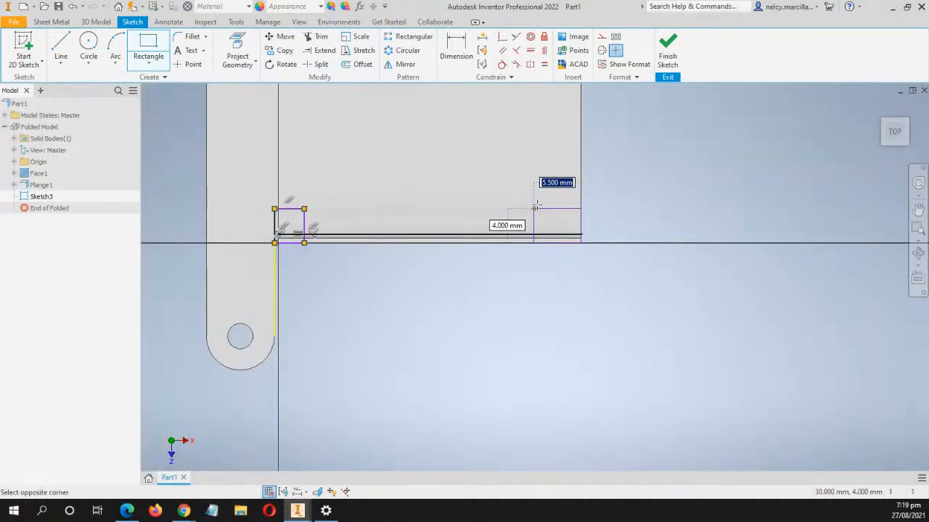
{"action": "left_click", "coordinate": [534, 209]}
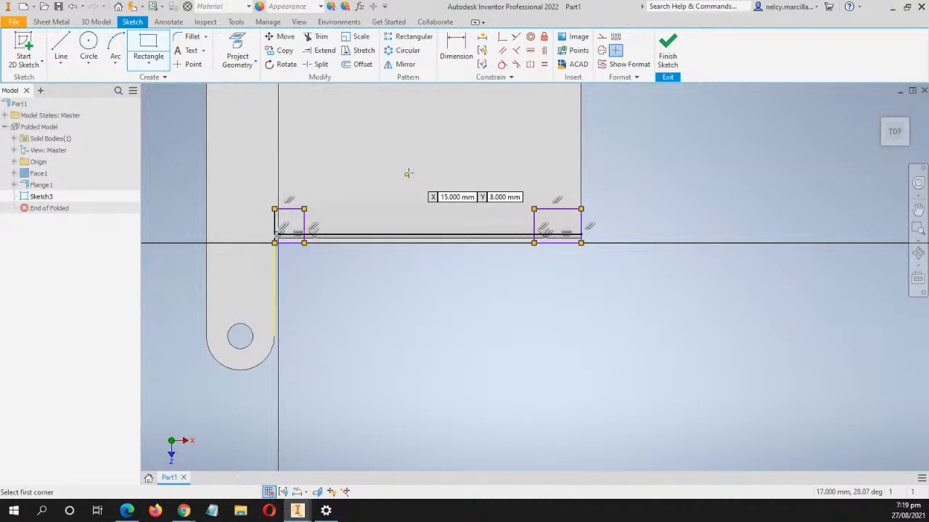
{"action": "key", "text": "Escape"}
{"action": "scroll", "coordinate": [413, 196], "scroll_direction": "up", "scroll_amount": 3}
{"action": "middle_click_drag", "start_coordinate": [407, 259], "coordinate": [474, 226]}
{"action": "scroll", "coordinate": [479, 227], "scroll_direction": "down", "scroll_amount": 5}
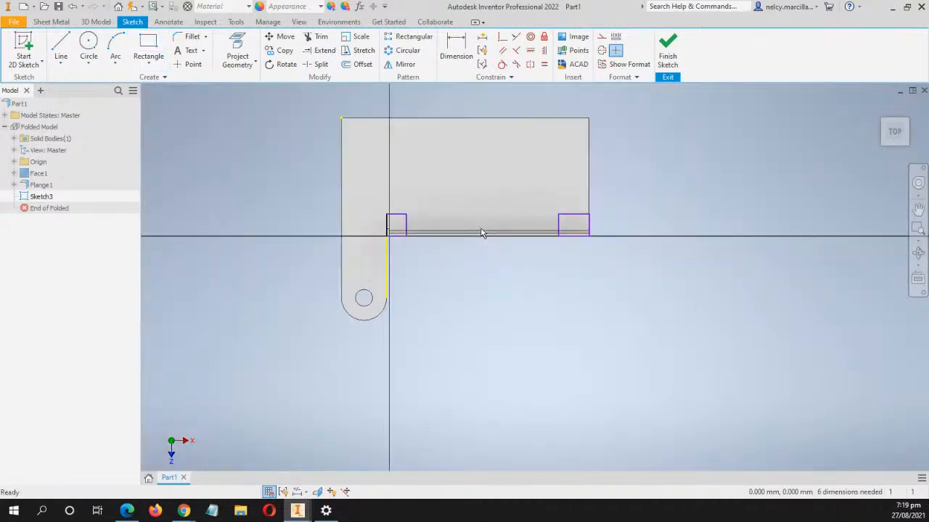
{"action": "scroll", "coordinate": [485, 267], "scroll_direction": "up", "scroll_amount": 2}
{"action": "scroll", "coordinate": [485, 271], "scroll_direction": "up", "scroll_amount": 2}
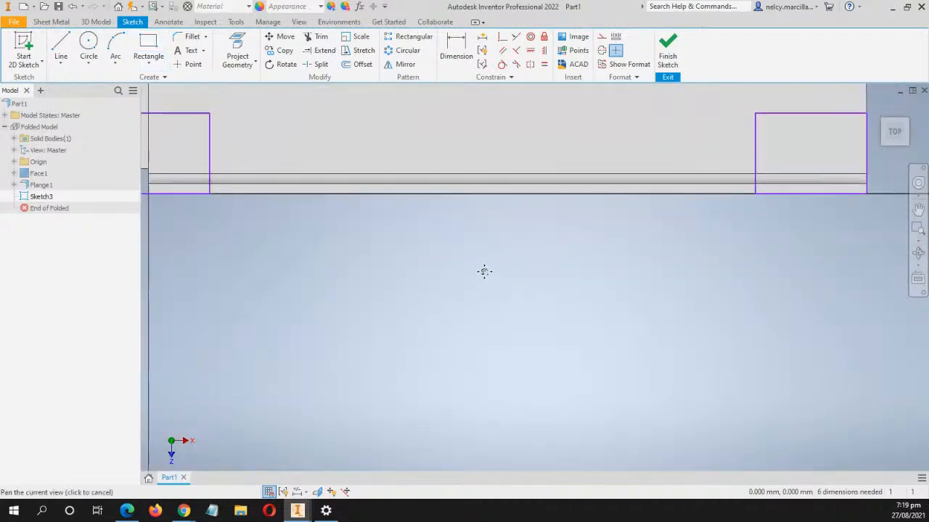
{"action": "mouse_move", "coordinate": [394, 210]}
{"action": "middle_mouse_down"}
{"action": "mouse_move", "coordinate": [448, 259]}
{"action": "mouse_move", "coordinate": [478, 307]}
{"action": "mouse_move", "coordinate": [473, 262]}
{"action": "mouse_move", "coordinate": [460, 261]}
{"action": "middle_mouse_up"}
{"action": "scroll", "coordinate": [464, 288], "scroll_direction": "down", "scroll_amount": 3}
{"action": "scroll", "coordinate": [464, 288], "scroll_direction": "up", "scroll_amount": 3}
{"action": "scroll", "coordinate": [464, 288], "scroll_direction": "down", "scroll_amount": 3}
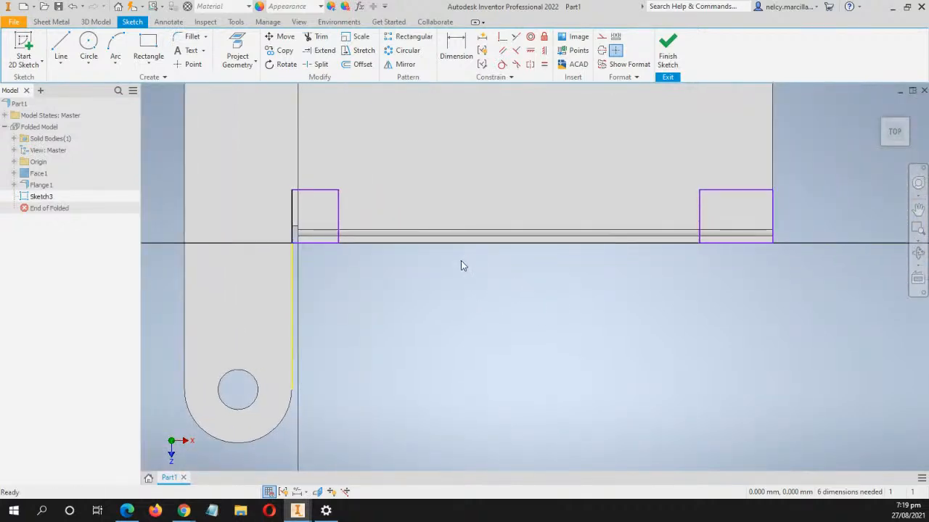
Dimension the width of the rectangle beside the rounded tab and set it to 5 mm
{"action": "key", "text": "d"}
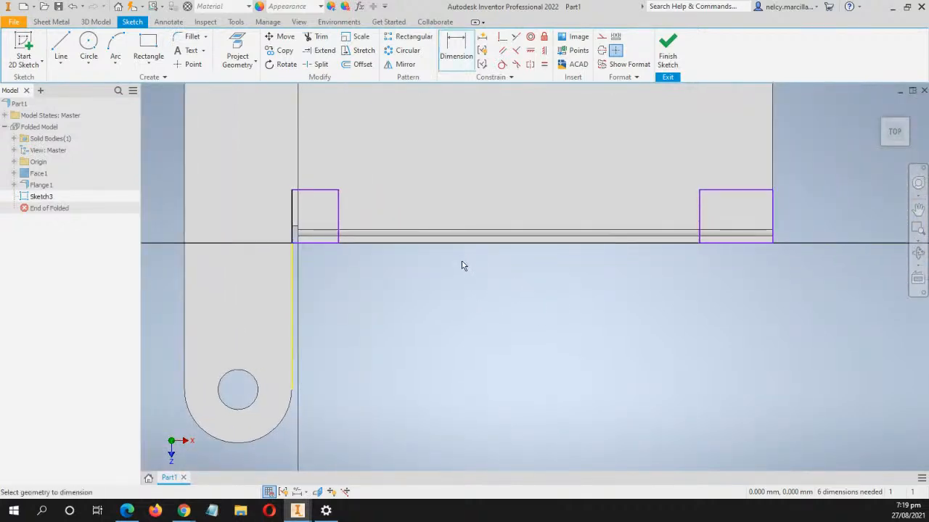
{"action": "left_click", "coordinate": [289, 208]}
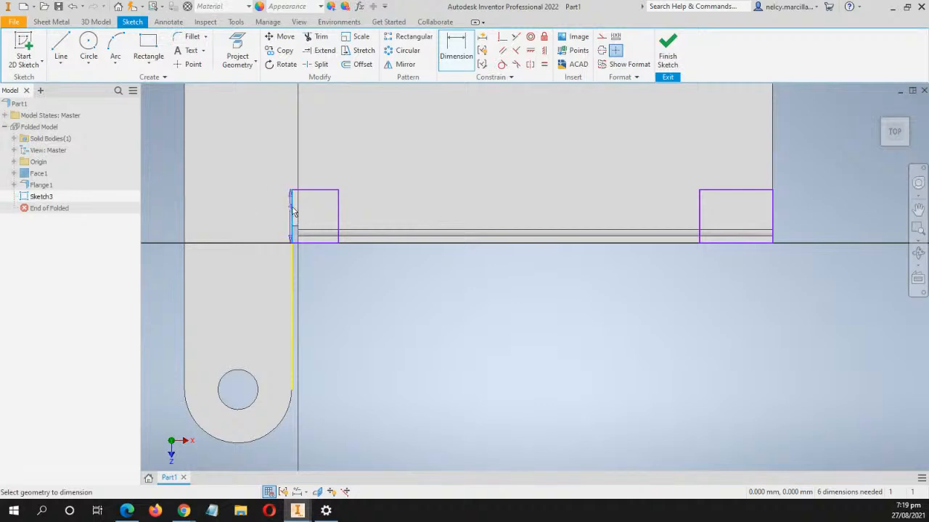
{"action": "left_click", "coordinate": [341, 221]}
{"action": "left_click", "coordinate": [320, 136]}
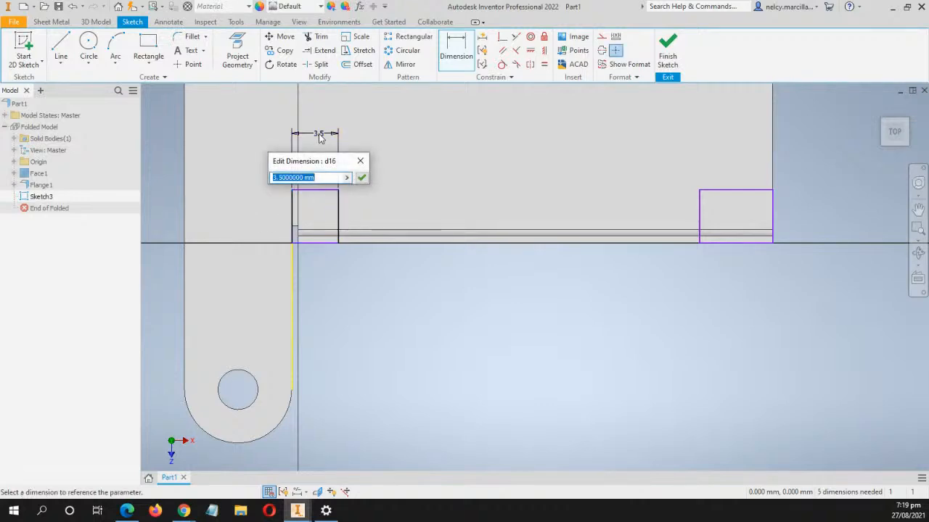
{"action": "type", "text": "5"}
{"action": "key", "text": "Return"}
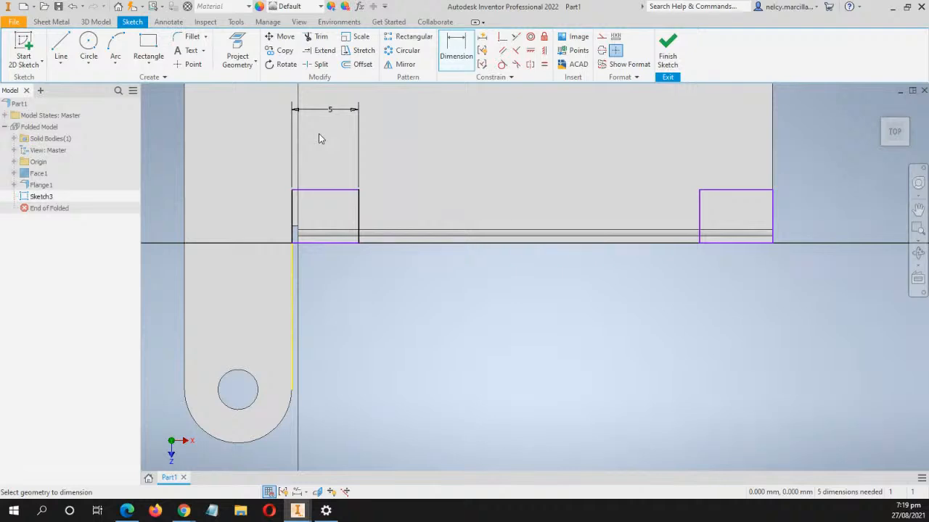
Dimension the gap between the facing vertical edges of the two rectangles and set it to 25 mm
{"action": "left_click", "coordinate": [361, 225]}
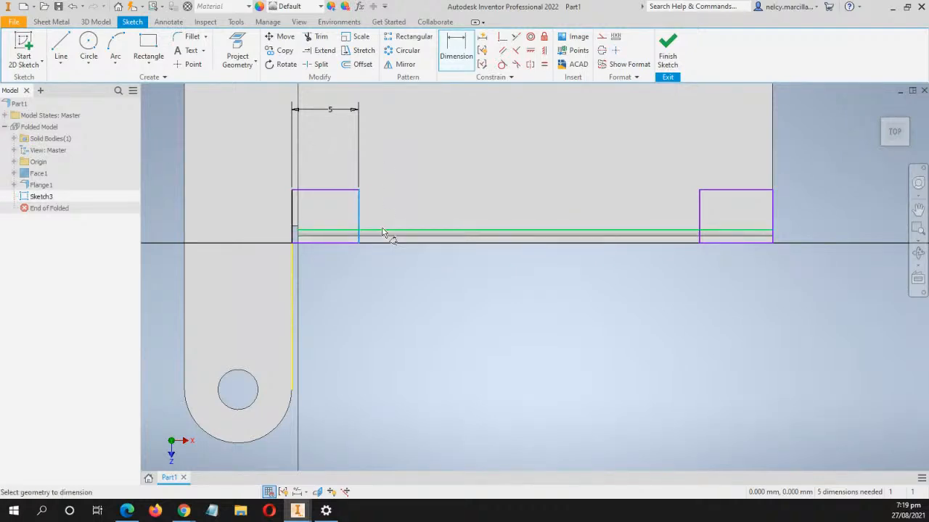
{"action": "key", "text": "Escape"}
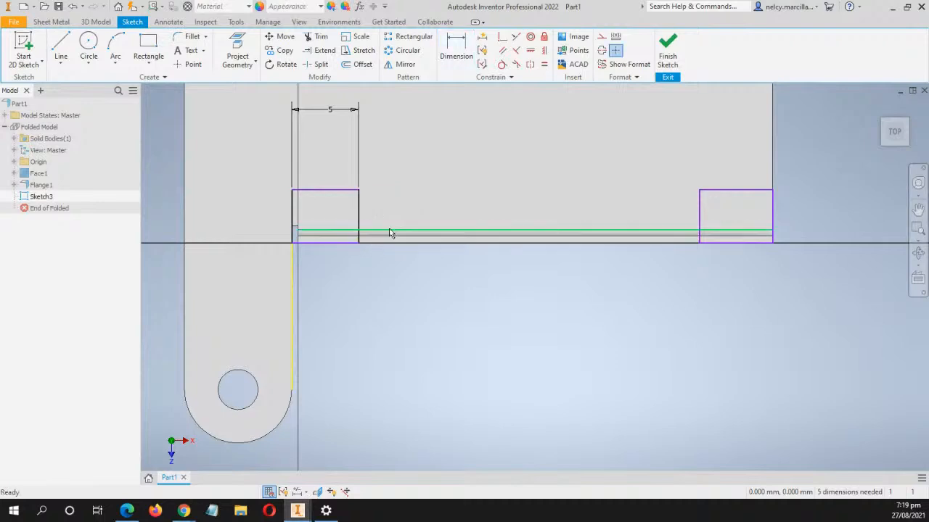
{"action": "key", "text": "d"}
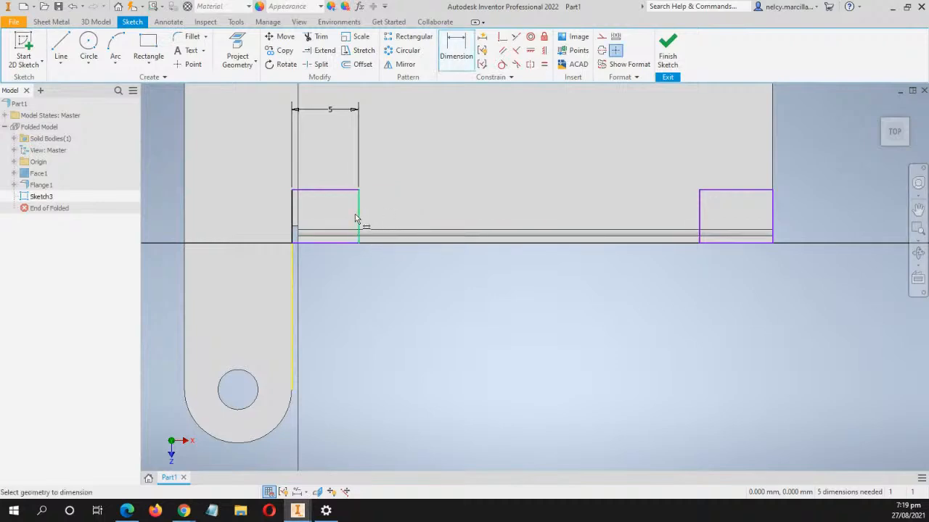
{"action": "left_click", "coordinate": [357, 215]}
{"action": "left_click", "coordinate": [699, 218]}
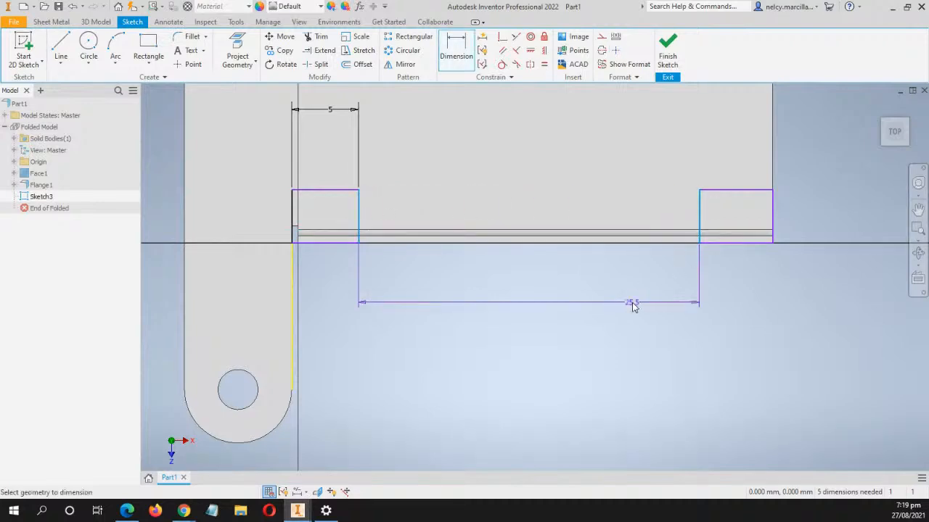
{"action": "left_click", "coordinate": [632, 304]}
{"action": "type", "text": "25"}
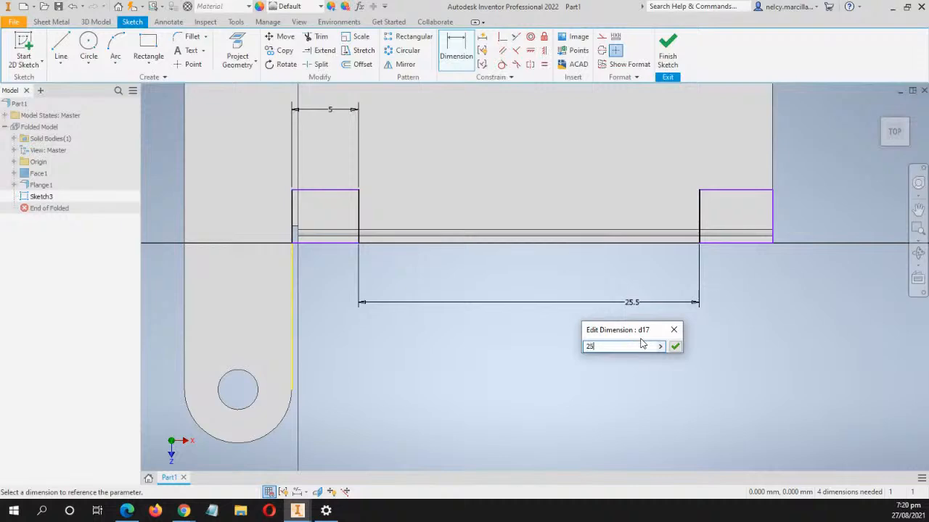
{"action": "key", "text": "Return"}
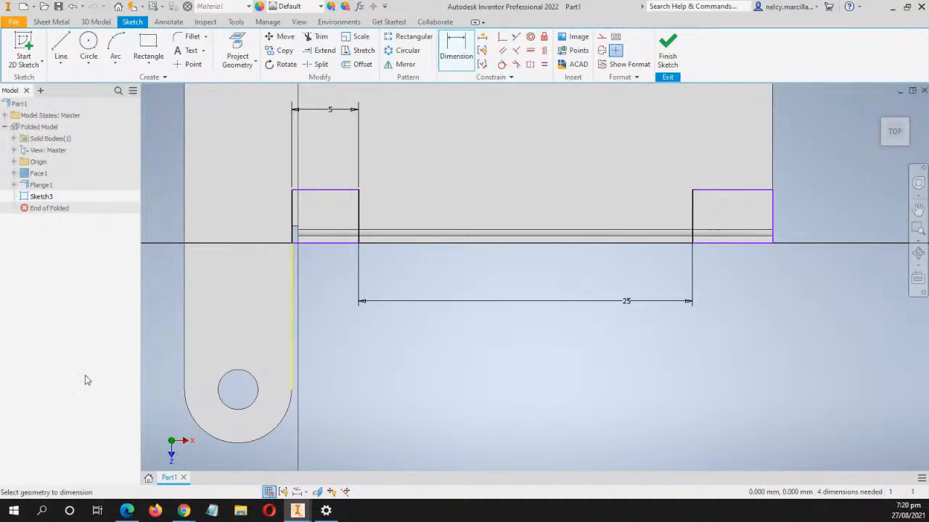
Dimension the height of the rectangle at the flange's far end and set it to 5 mm
{"action": "left_click", "coordinate": [738, 191]}
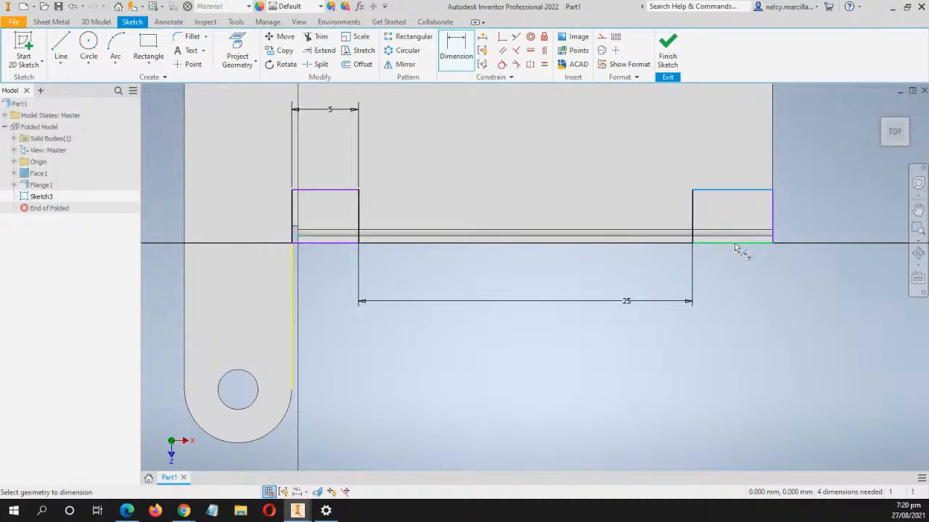
{"action": "left_click", "coordinate": [742, 243]}
{"action": "left_click", "coordinate": [803, 218]}
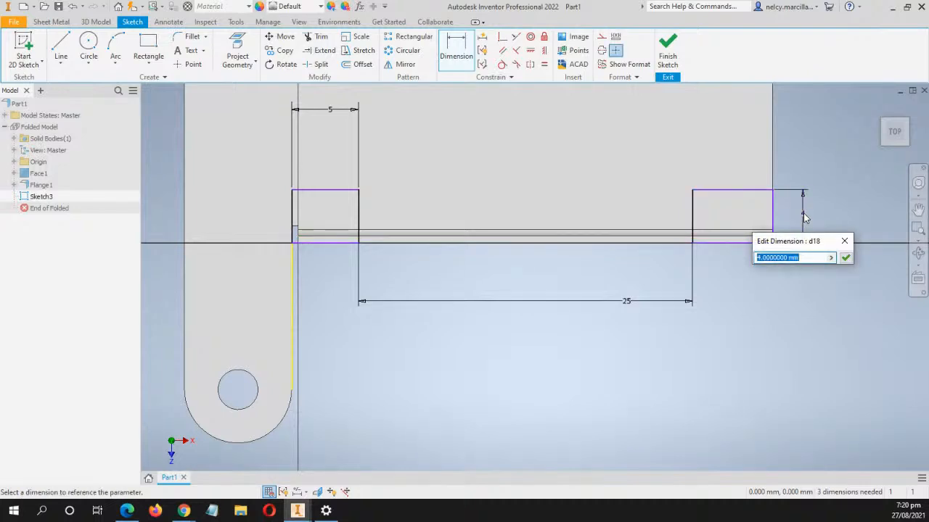
{"action": "type", "text": "5"}
{"action": "key", "text": "Return"}
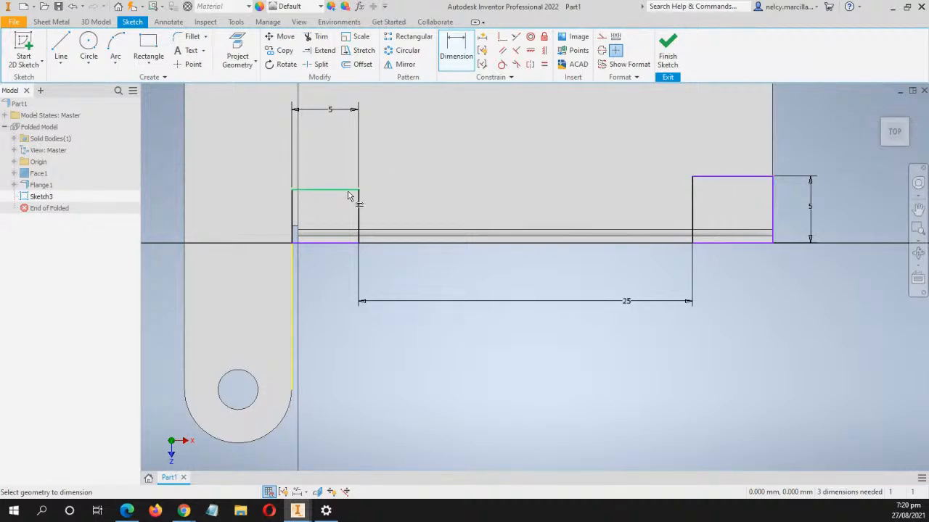
{"action": "key", "text": "Escape"}
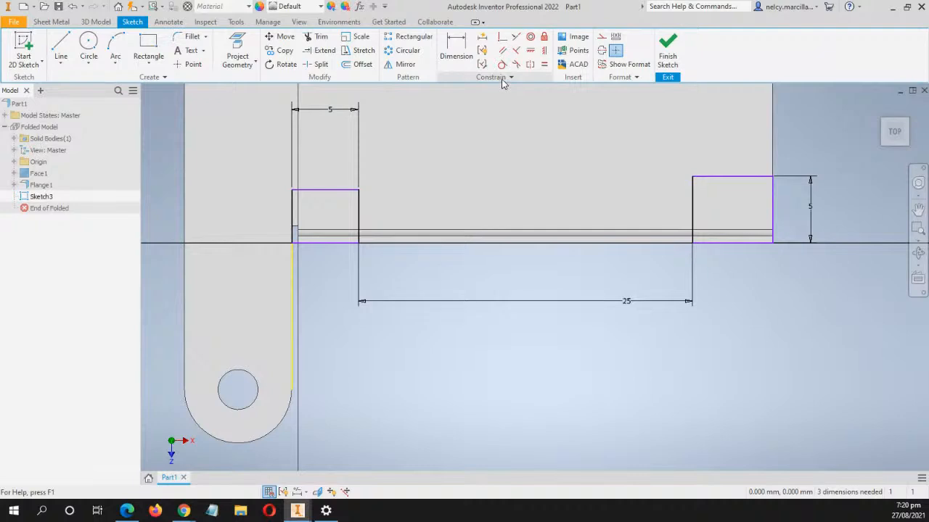
Make the upper edges of the two rectangles collinear and shift both rectangles inward, off the flange edge
{"action": "left_click", "coordinate": [516, 37]}
{"action": "left_click", "coordinate": [324, 191]}
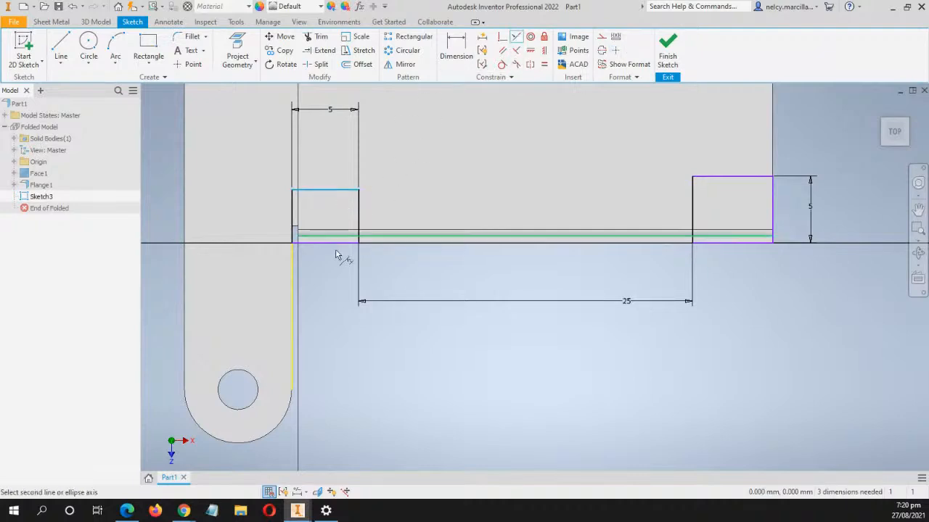
{"action": "left_click", "coordinate": [729, 178]}
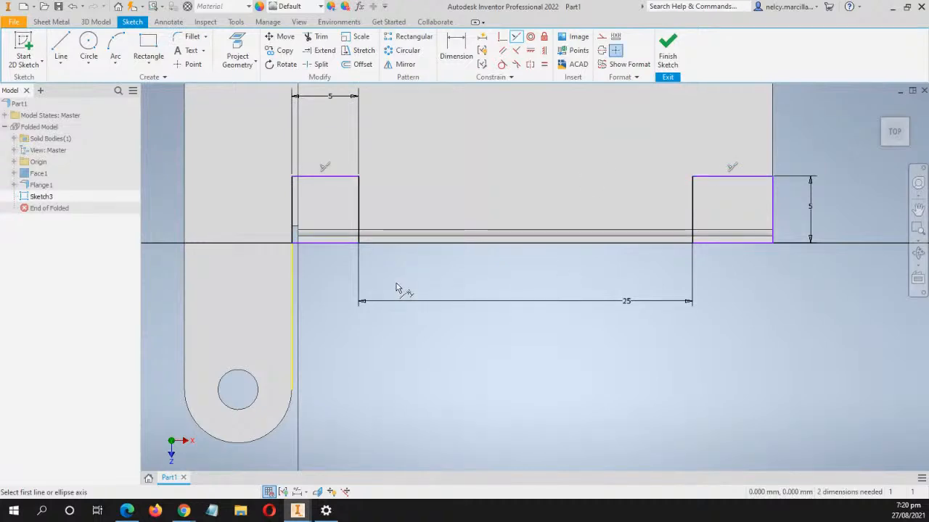
{"action": "key", "text": "Escape"}
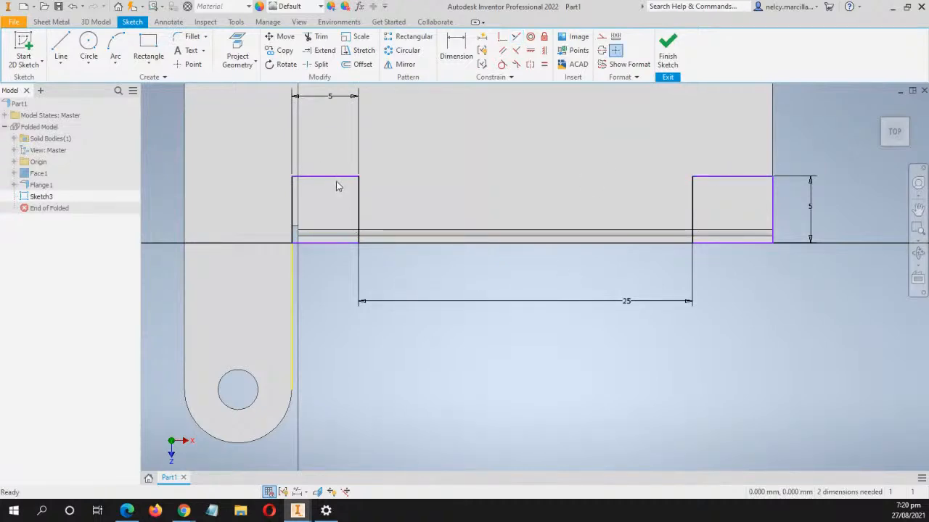
{"action": "left_click_drag", "start_coordinate": [338, 178], "coordinate": [360, 140]}
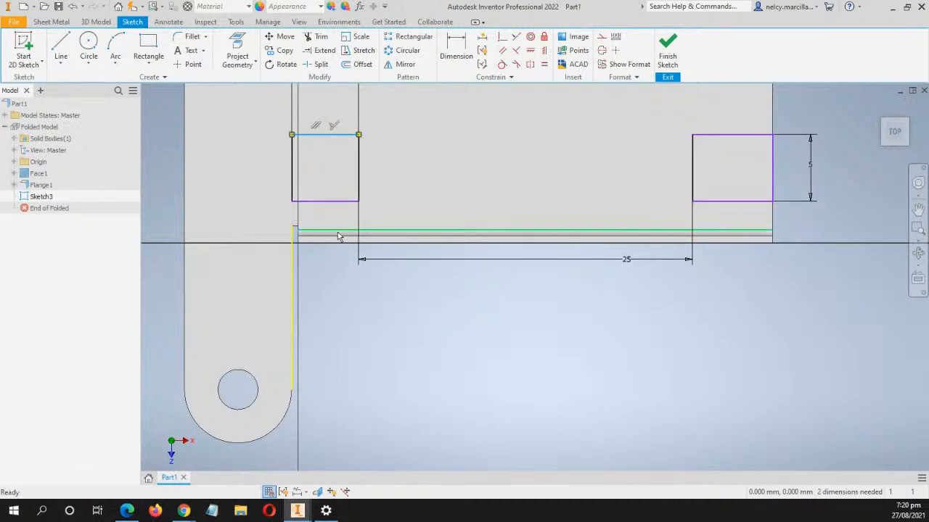
{"action": "left_click", "coordinate": [341, 316]}
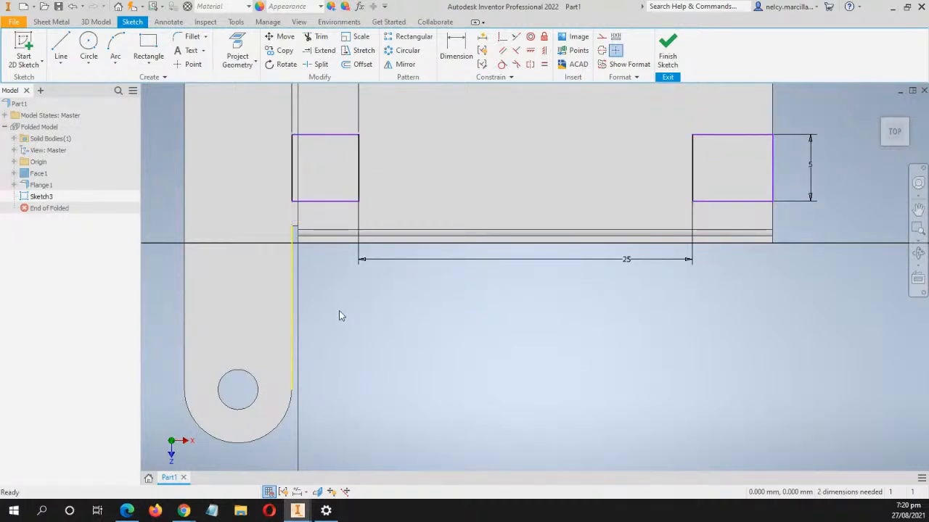
Make the lower corner of the tab-side rectangle coincident with the tab's projected straight edge
{"action": "left_click", "coordinate": [502, 37]}
{"action": "left_click", "coordinate": [291, 202]}
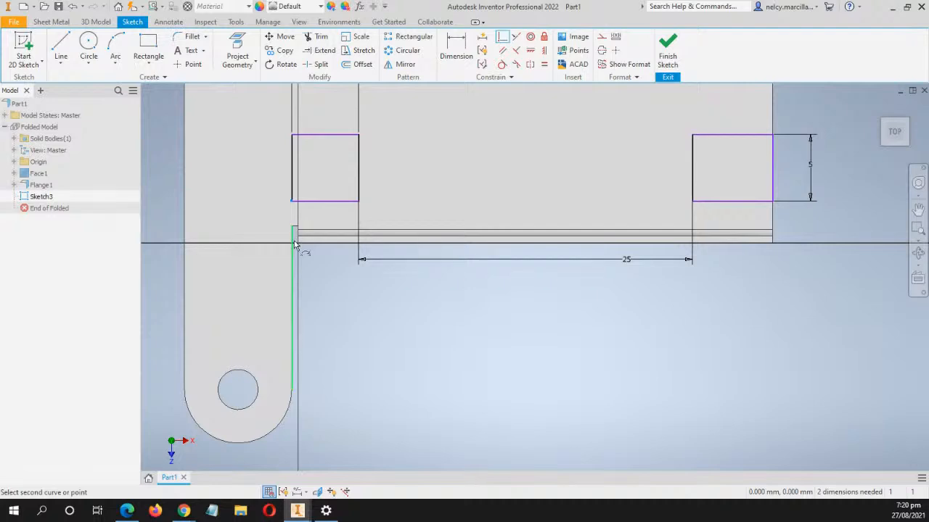
{"action": "scroll", "coordinate": [292, 249], "scroll_direction": "up", "scroll_amount": 4}
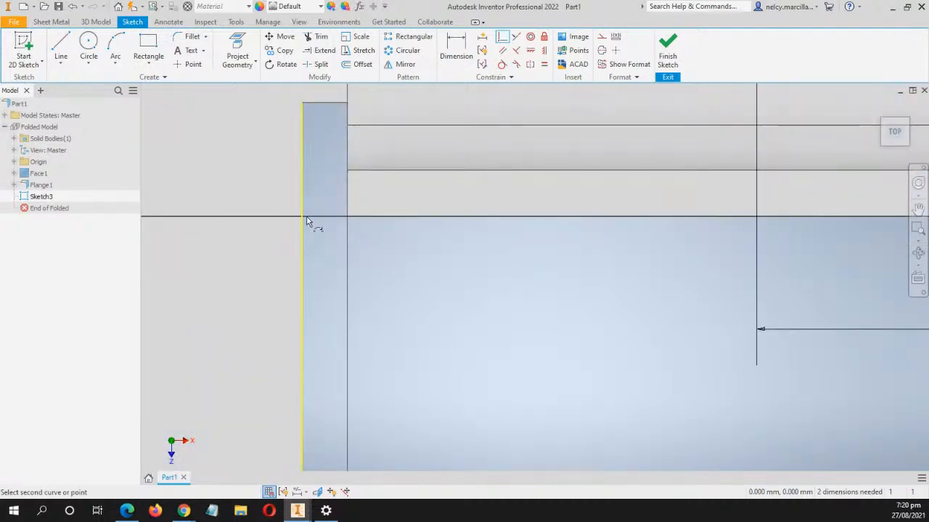
{"action": "scroll", "coordinate": [376, 214], "scroll_direction": "down", "scroll_amount": 4}
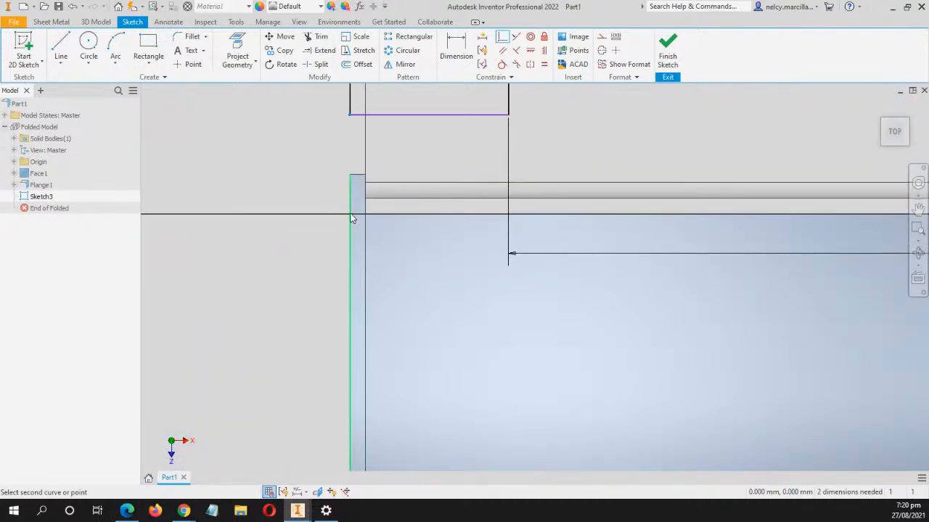
{"action": "left_click", "coordinate": [352, 219]}
{"action": "left_click", "coordinate": [254, 106]}
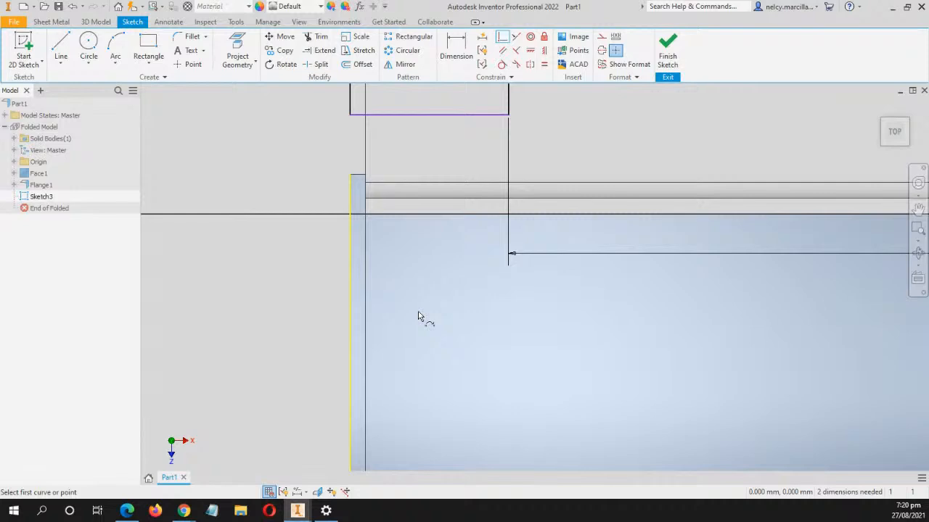
{"action": "key", "text": "Escape"}
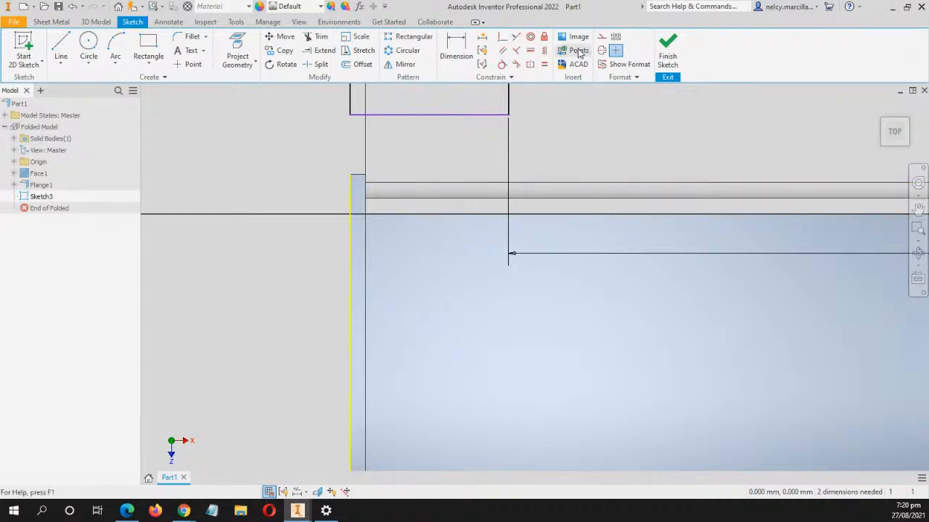
Try to make the tab-side rectangle's lower corner coincident with the end of the projected tab edge, and undo it
{"action": "left_click", "coordinate": [350, 216]}
{"action": "scroll", "coordinate": [421, 302], "scroll_direction": "up", "scroll_amount": 2}
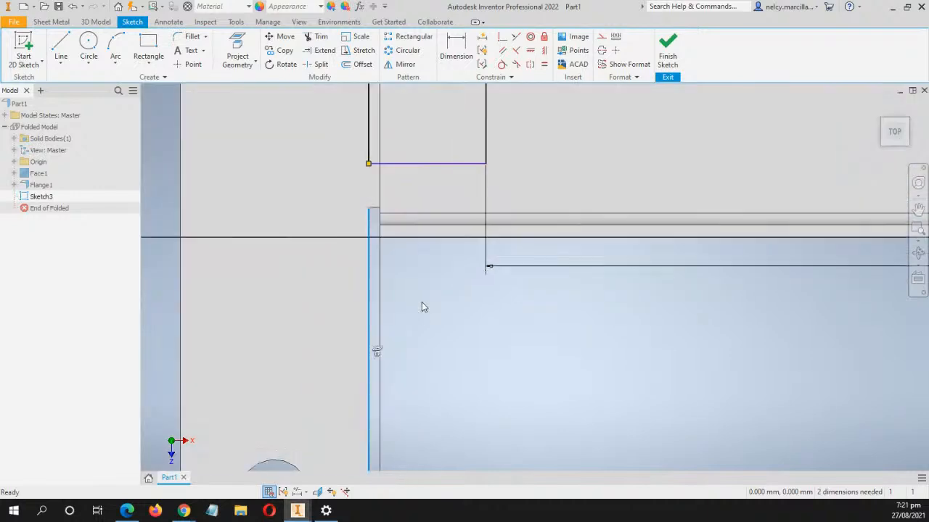
{"action": "left_click", "coordinate": [504, 38]}
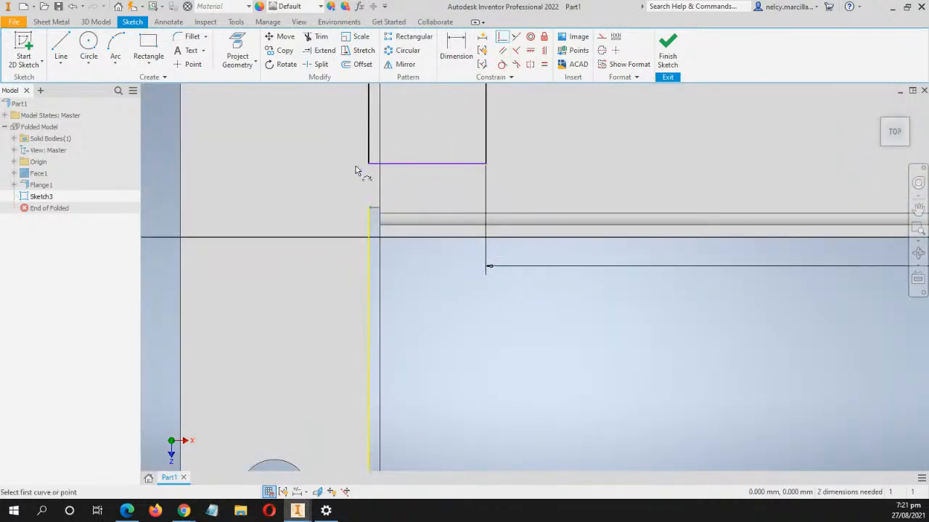
{"action": "scroll", "coordinate": [460, 242], "scroll_direction": "up", "scroll_amount": 3}
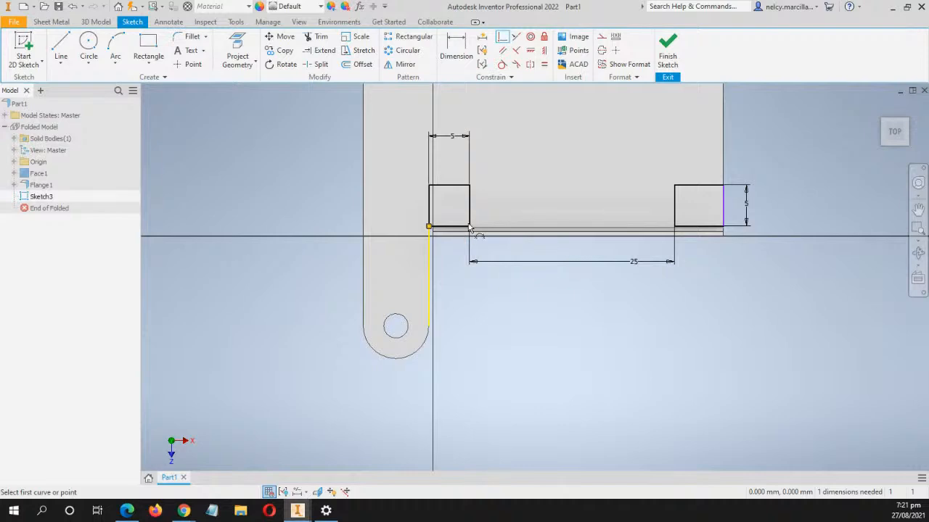
{"action": "key", "text": "ctrl+z"}
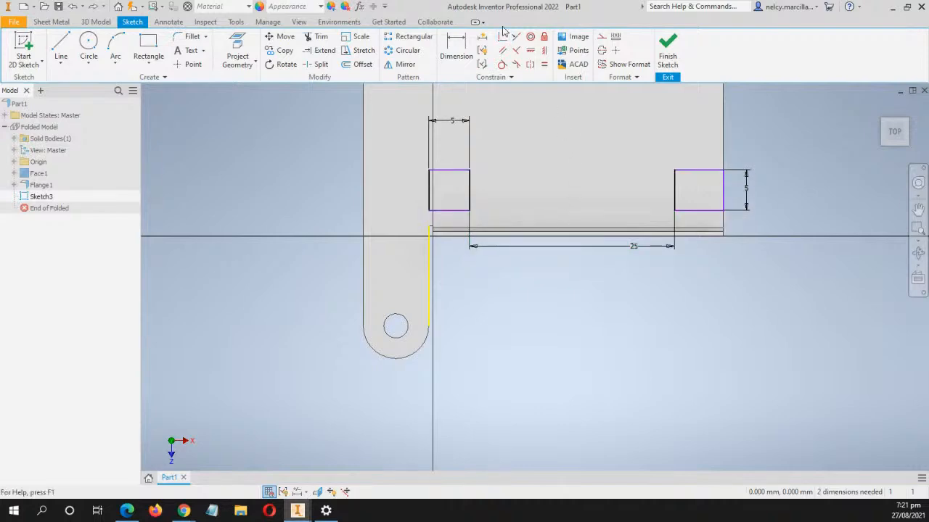
Make the far rectangle's lower outer corner coincident with the base's outer corner at the flange end, and finish the sketch
{"action": "left_click", "coordinate": [502, 37]}
{"action": "left_click", "coordinate": [723, 217]}
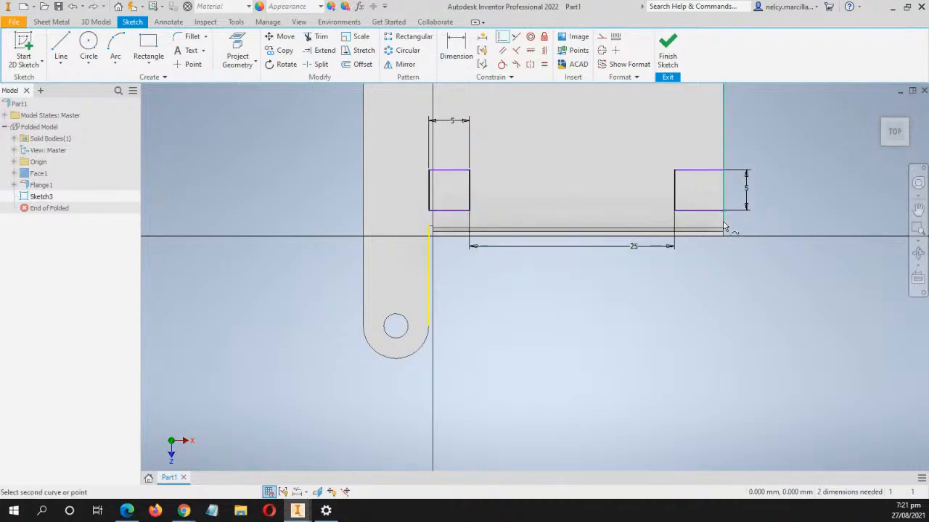
{"action": "left_click", "coordinate": [723, 236]}
{"action": "scroll", "coordinate": [604, 280], "scroll_direction": "up", "scroll_amount": 2}
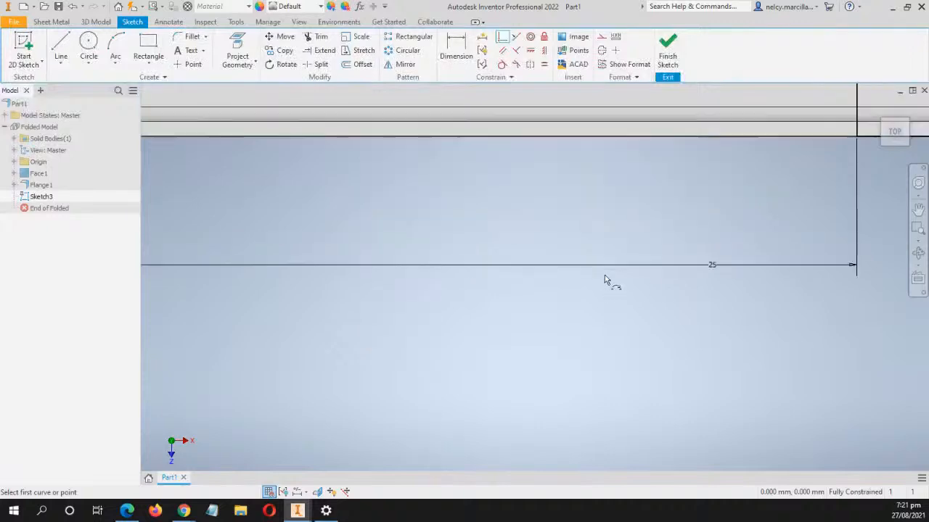
{"action": "mouse_move", "coordinate": [601, 270]}
{"action": "middle_mouse_down"}
{"action": "mouse_move", "coordinate": [561, 306]}
{"action": "mouse_move", "coordinate": [526, 300]}
{"action": "middle_mouse_up"}
{"action": "scroll", "coordinate": [546, 299], "scroll_direction": "up", "scroll_amount": 3}
{"action": "scroll", "coordinate": [545, 302], "scroll_direction": "down", "scroll_amount": 3}
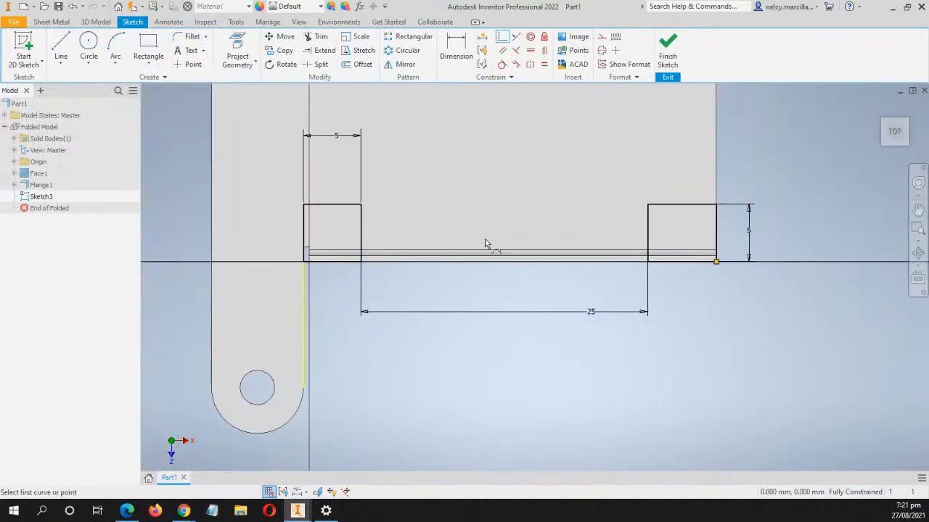
{"action": "left_click", "coordinate": [675, 53]}
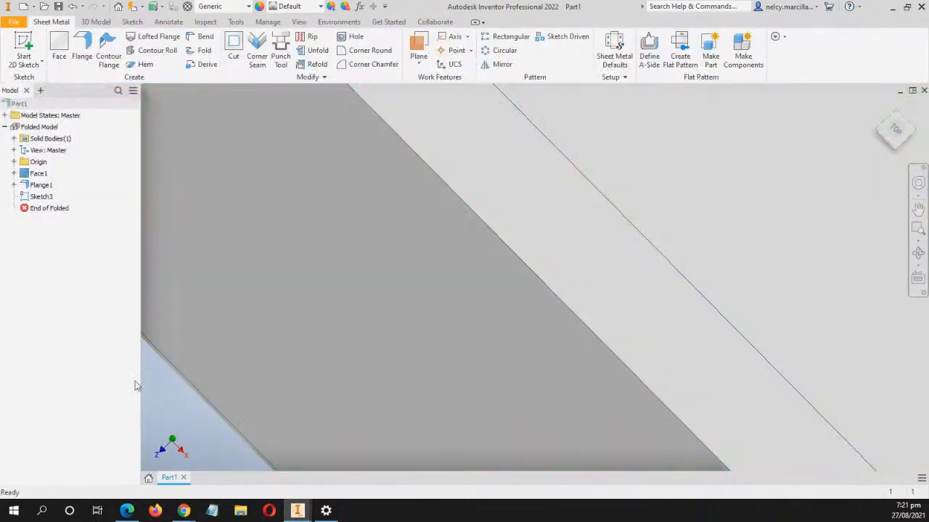
Extrude both rectangles 10 mm in the flipped direction as a cut through the flange ends and the base
{"action": "scroll", "coordinate": [582, 214], "scroll_direction": "up", "scroll_amount": 6}
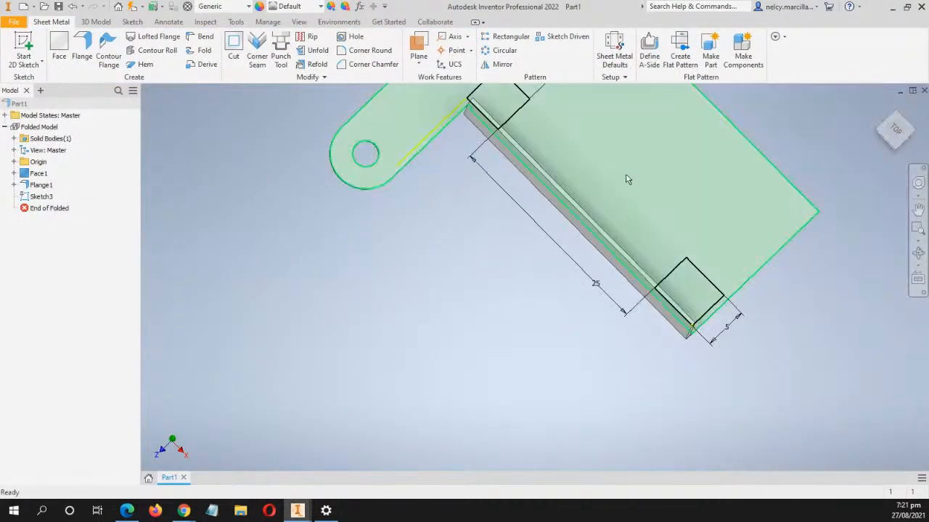
{"action": "middle_click_drag", "start_coordinate": [628, 179], "coordinate": [504, 264]}
{"action": "scroll", "coordinate": [520, 244], "scroll_direction": "down", "scroll_amount": 3}
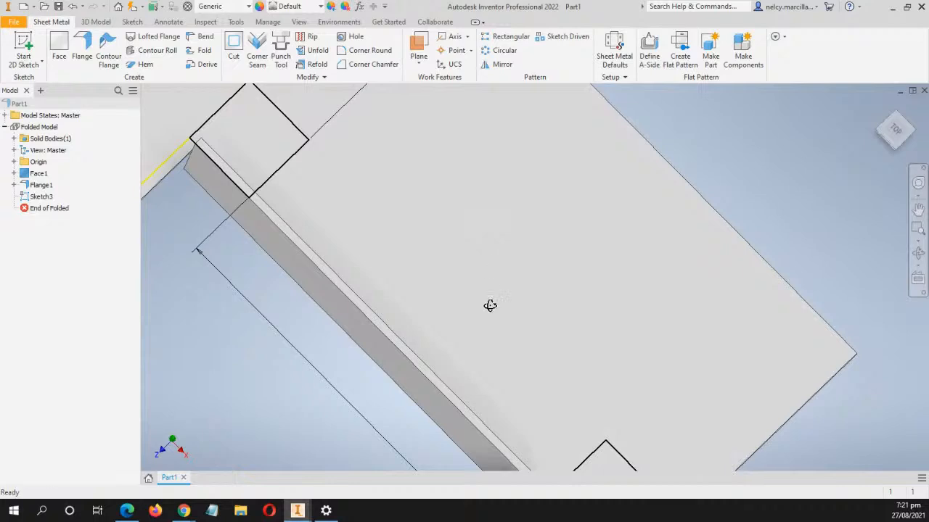
{"action": "scroll", "coordinate": [508, 296], "scroll_direction": "up", "scroll_amount": 3}
{"action": "middle_click_drag", "start_coordinate": [512, 300], "coordinate": [554, 273]}
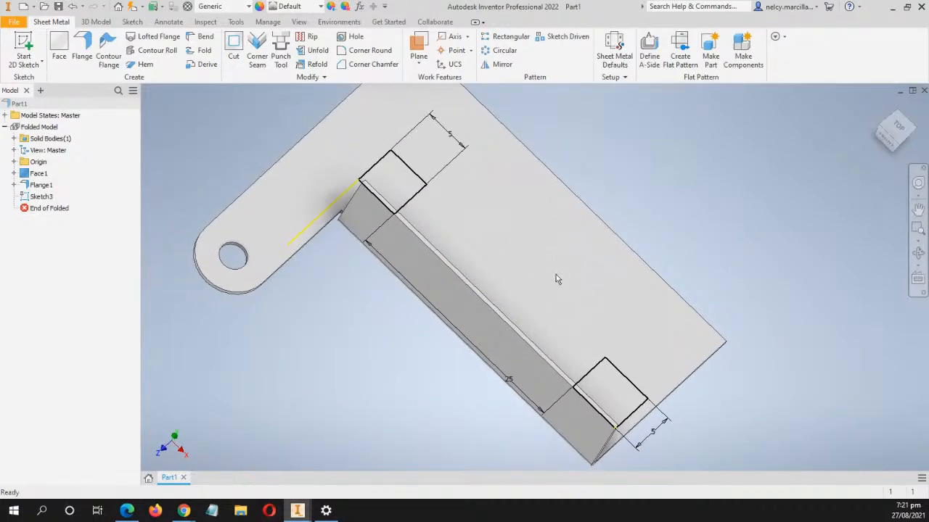
{"action": "left_click", "coordinate": [94, 22]}
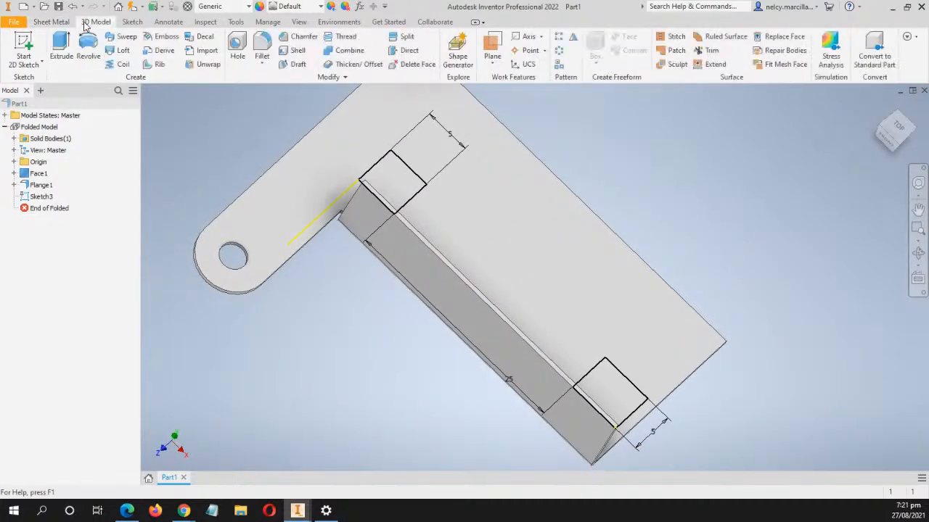
{"action": "left_click", "coordinate": [67, 57]}
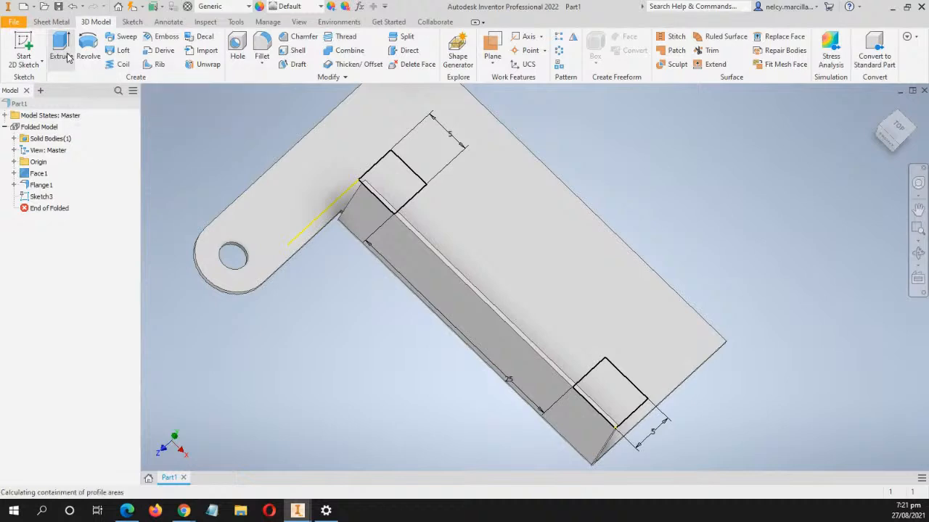
{"action": "left_click", "coordinate": [408, 197]}
{"action": "middle_click_drag", "start_coordinate": [589, 335], "coordinate": [576, 244]}
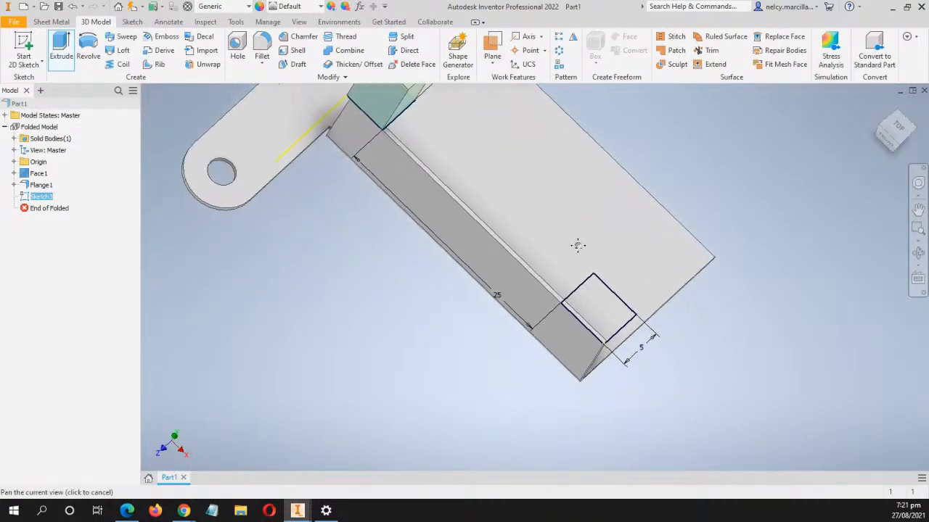
{"action": "left_click", "coordinate": [611, 320]}
{"action": "middle_click_drag", "start_coordinate": [367, 291], "coordinate": [464, 328], "text": "shift"}
{"action": "middle_click_drag", "start_coordinate": [404, 338], "coordinate": [435, 346]}
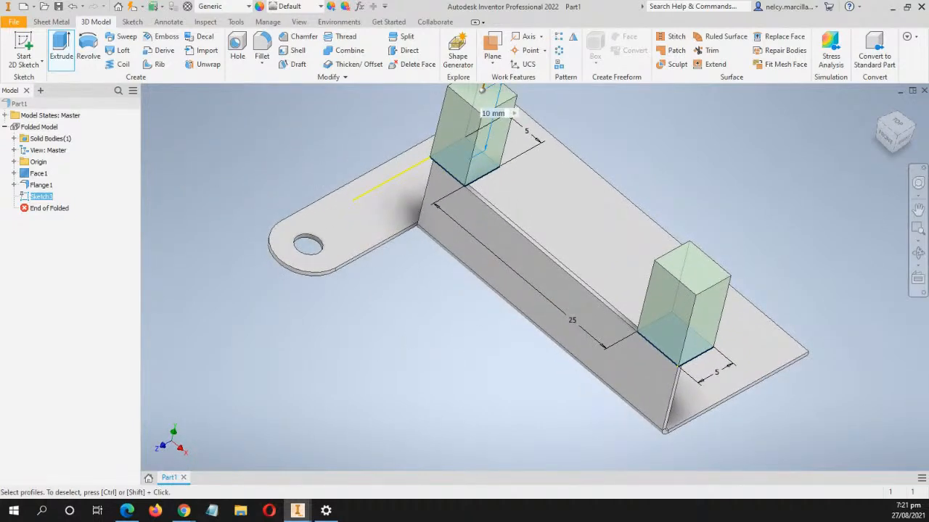
{"action": "left_click_drag", "start_coordinate": [273, 220], "coordinate": [320, 97]}
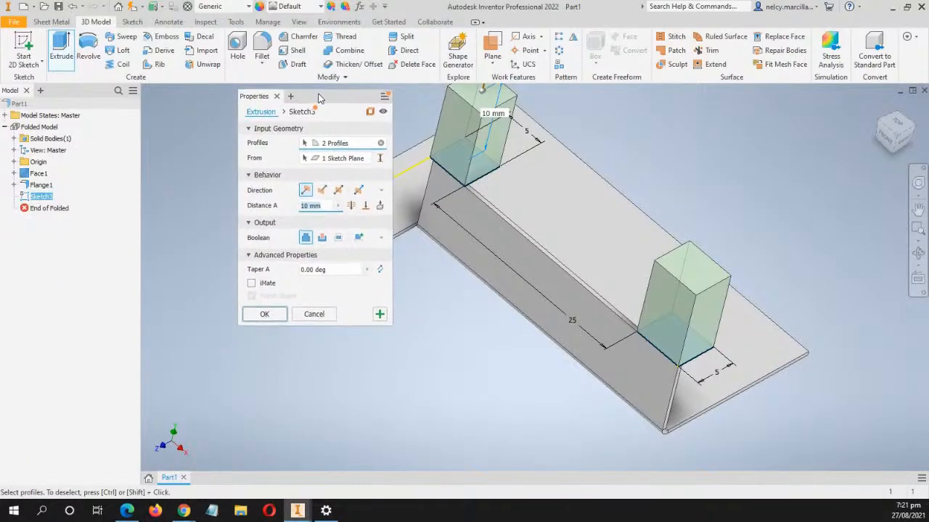
{"action": "left_click", "coordinate": [319, 190]}
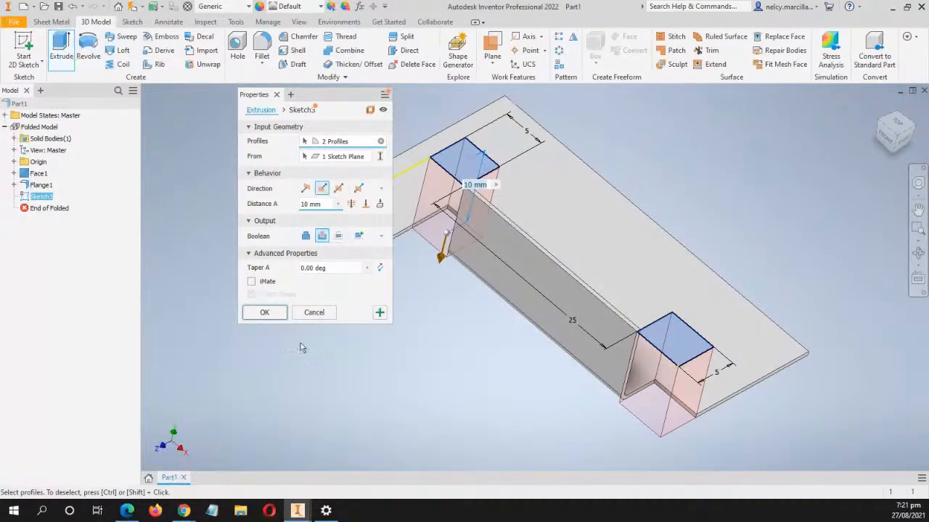
{"action": "left_click", "coordinate": [265, 313]}
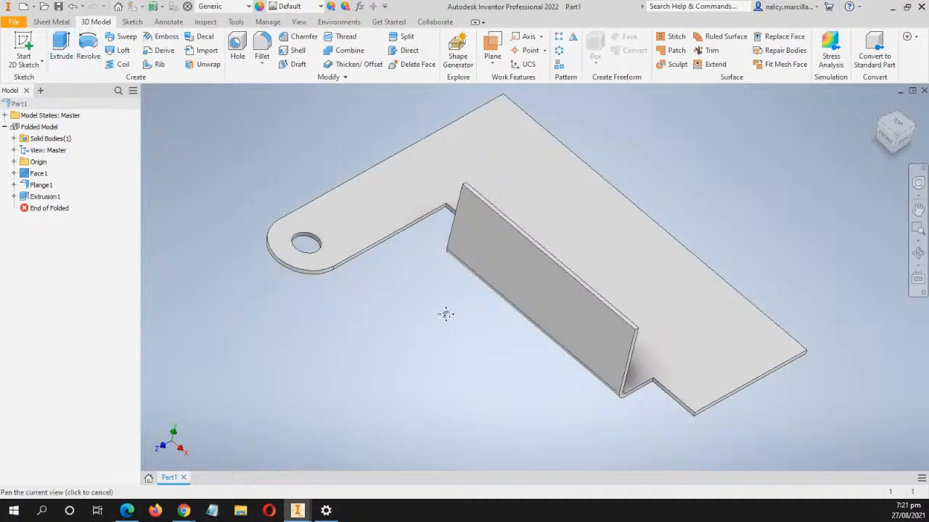
Start a new sheet metal flange on the upper edge of the shortened upright flange
{"action": "scroll", "coordinate": [308, 292], "scroll_direction": "up", "scroll_amount": 3}
{"action": "middle_click_drag", "start_coordinate": [325, 348], "coordinate": [406, 305], "text": "shift"}
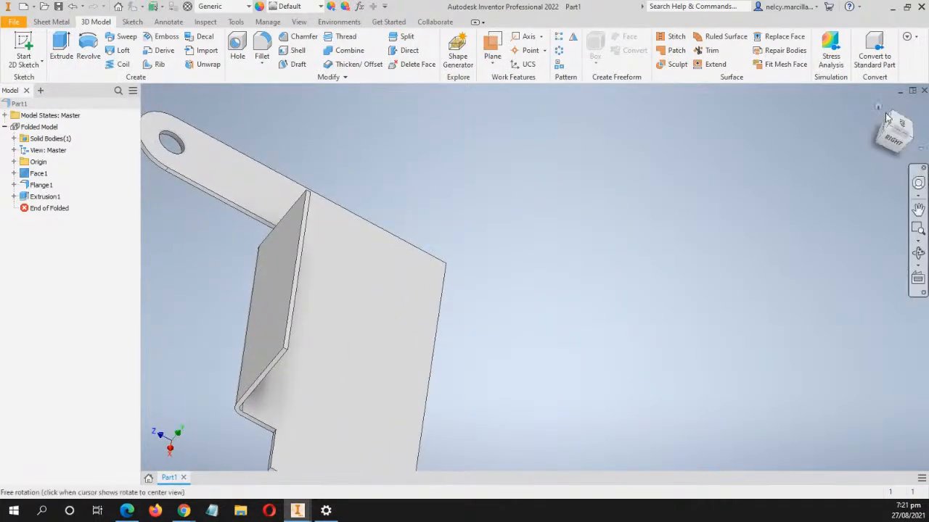
{"action": "left_click", "coordinate": [877, 106]}
{"action": "middle_click_drag", "start_coordinate": [650, 259], "coordinate": [589, 233]}
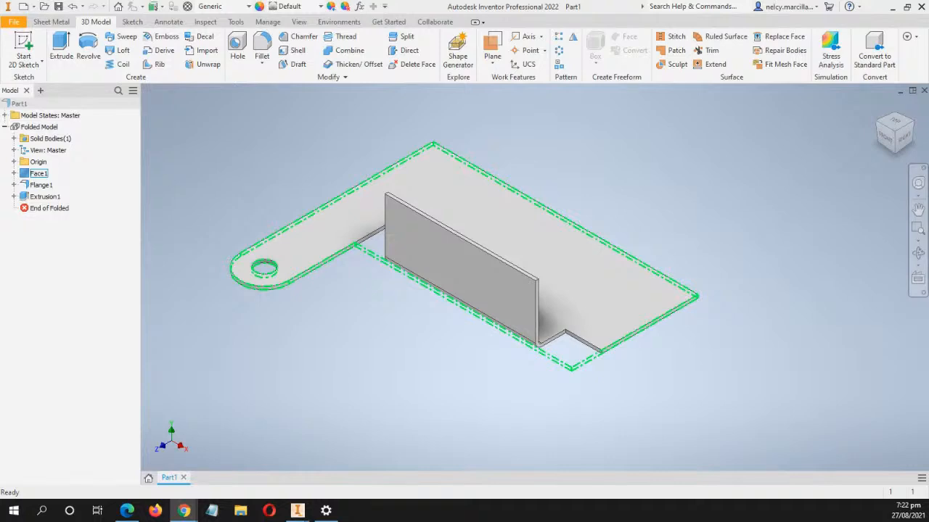
{"action": "middle_click_drag", "start_coordinate": [508, 387], "coordinate": [462, 371]}
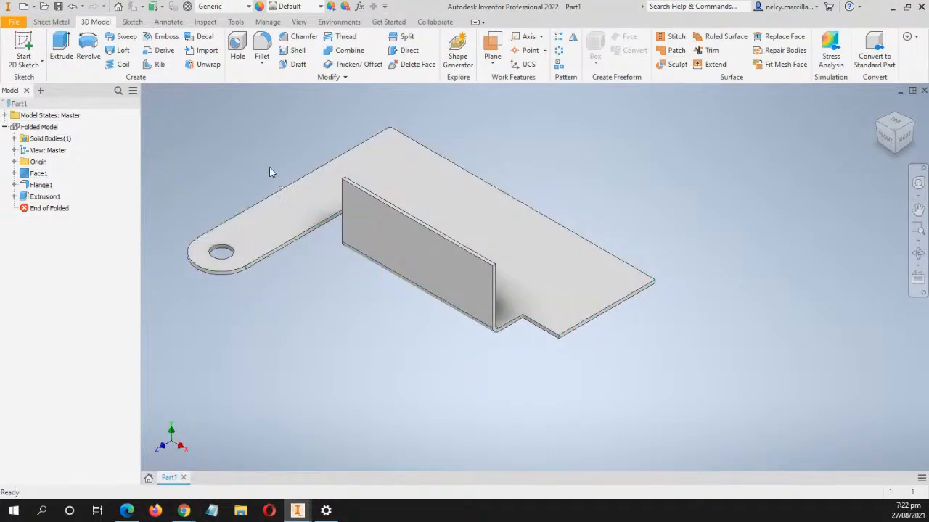
{"action": "left_click", "coordinate": [57, 23]}
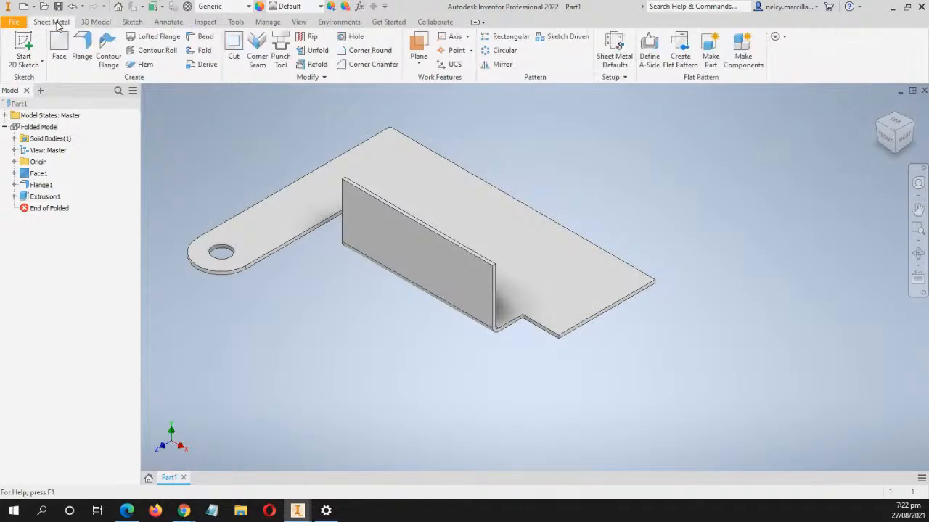
{"action": "left_click", "coordinate": [82, 52]}
{"action": "middle_click_drag", "start_coordinate": [464, 427], "coordinate": [434, 415], "text": "shift"}
{"action": "scroll", "coordinate": [450, 253], "scroll_direction": "up", "scroll_amount": 3}
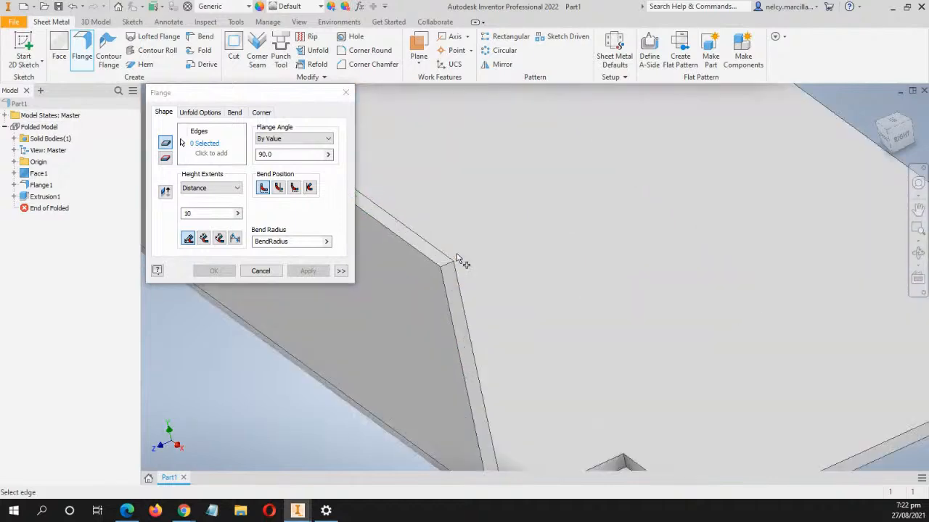
{"action": "left_click", "coordinate": [440, 257]}
{"action": "scroll", "coordinate": [646, 302], "scroll_direction": "down", "scroll_amount": 5}
{"action": "scroll", "coordinate": [648, 303], "scroll_direction": "up", "scroll_amount": 4}
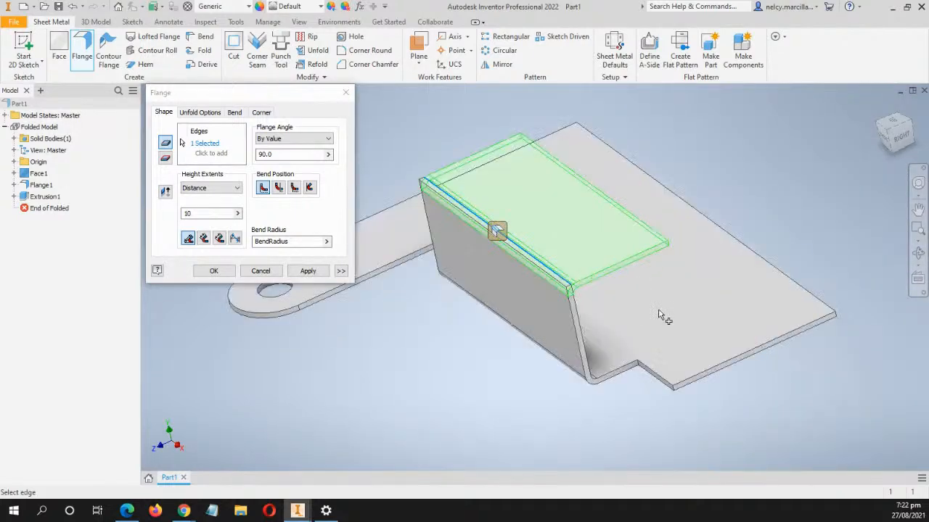
{"action": "scroll", "coordinate": [646, 306], "scroll_direction": "down", "scroll_amount": 2}
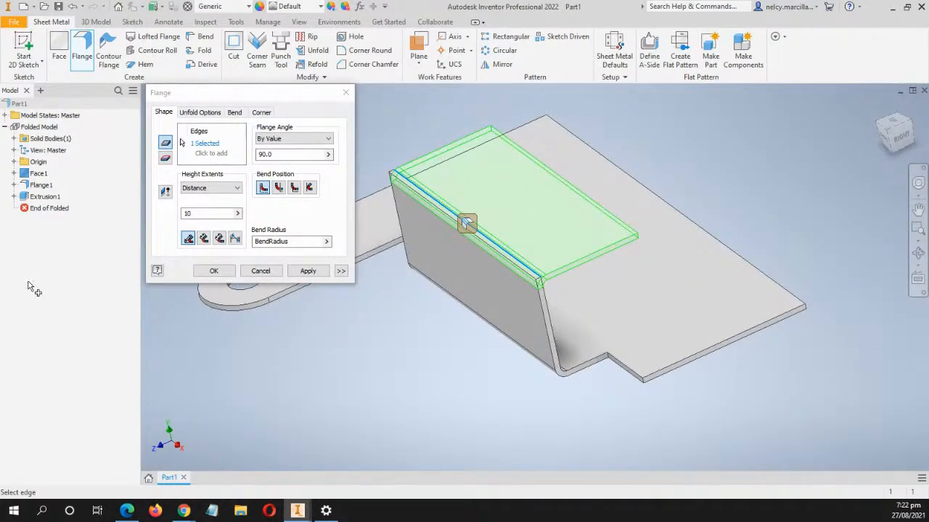
Set the new flange's height to 40 mm and its angle to 47 degrees, and create it
{"action": "double_click", "coordinate": [190, 213]}
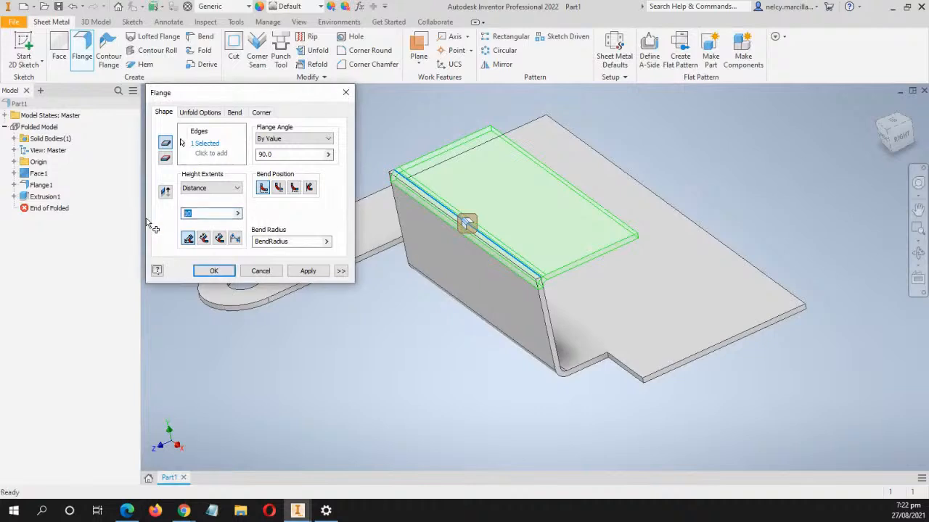
{"action": "type", "text": "40"}
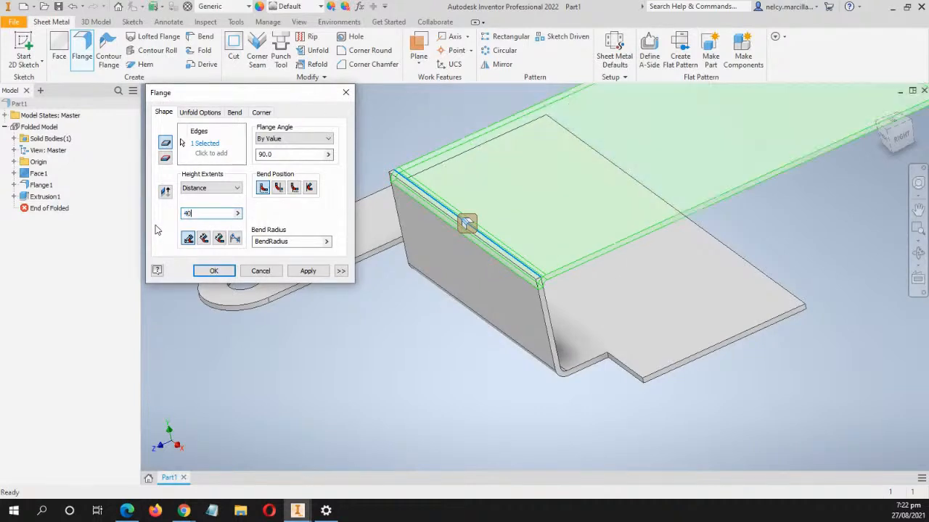
{"action": "double_click", "coordinate": [285, 154]}
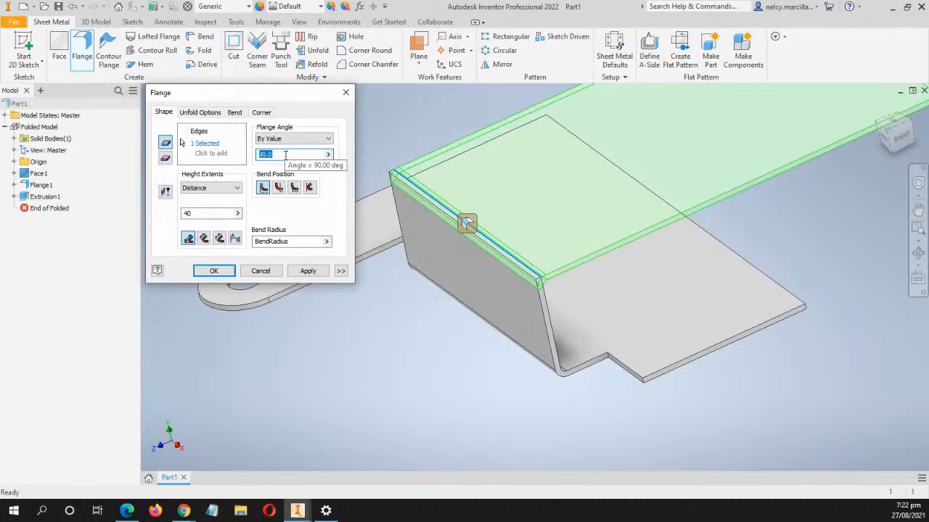
{"action": "type", "text": "47"}
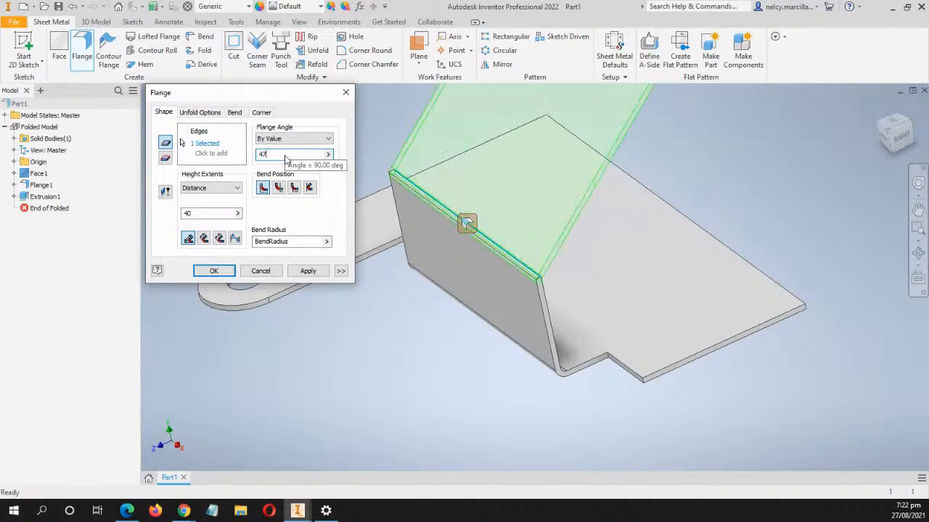
{"action": "scroll", "coordinate": [441, 257], "scroll_direction": "down", "scroll_amount": 3}
{"action": "scroll", "coordinate": [548, 263], "scroll_direction": "up", "scroll_amount": 1}
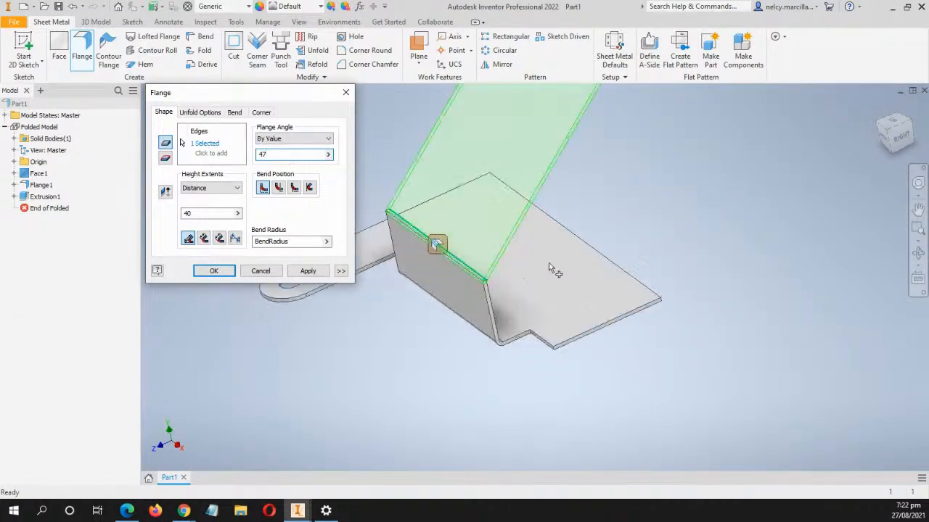
{"action": "scroll", "coordinate": [595, 250], "scroll_direction": "up", "scroll_amount": 2}
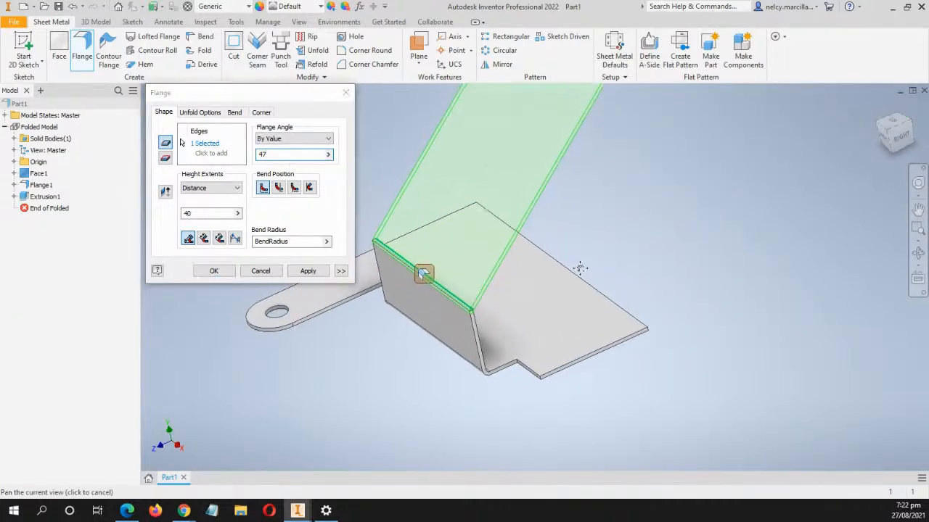
{"action": "left_click", "coordinate": [213, 272]}
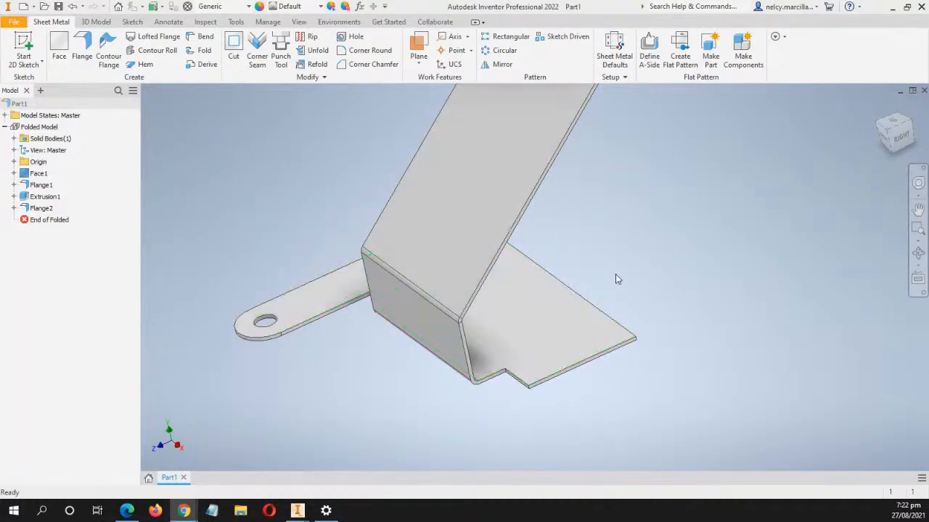
Start another flange on the free end edge of the angled 40 mm flange
{"action": "middle_click_drag", "start_coordinate": [615, 276], "coordinate": [518, 259]}
{"action": "scroll", "coordinate": [450, 250], "scroll_direction": "up", "scroll_amount": 5}
{"action": "scroll", "coordinate": [454, 261], "scroll_direction": "down", "scroll_amount": 3}
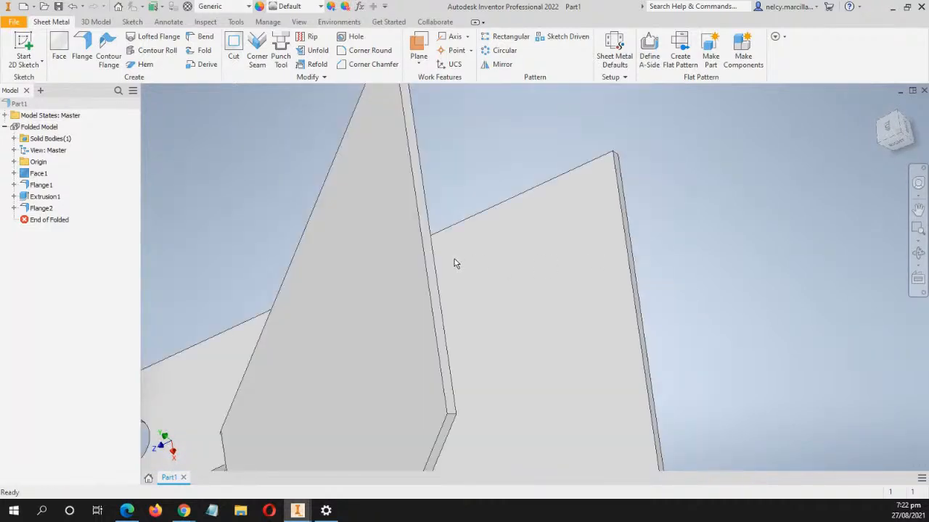
{"action": "scroll", "coordinate": [559, 261], "scroll_direction": "down", "scroll_amount": 4}
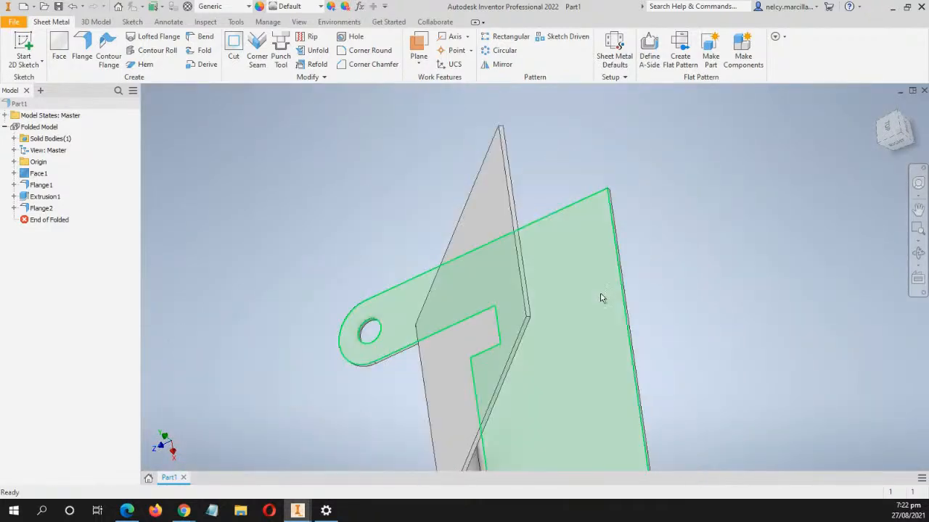
{"action": "middle_click_drag", "start_coordinate": [601, 297], "coordinate": [566, 247], "text": "shift"}
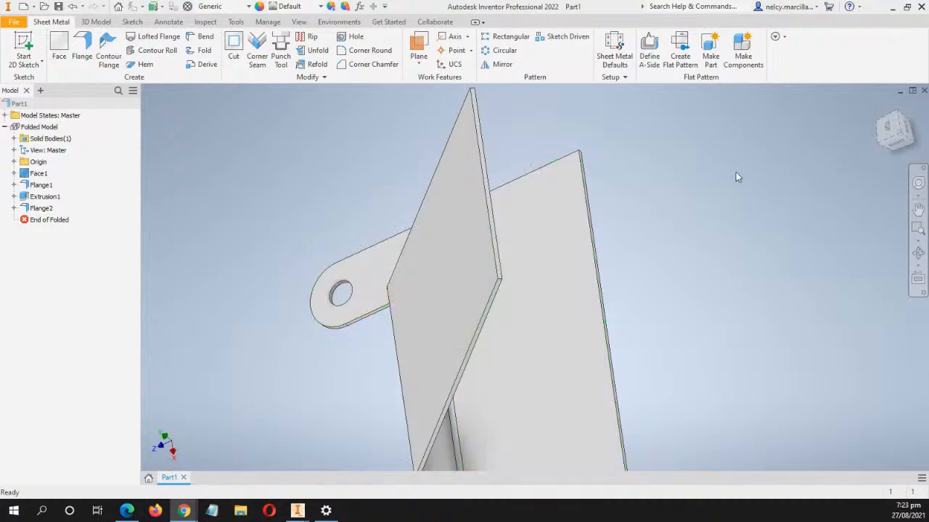
{"action": "right_click", "coordinate": [718, 171]}
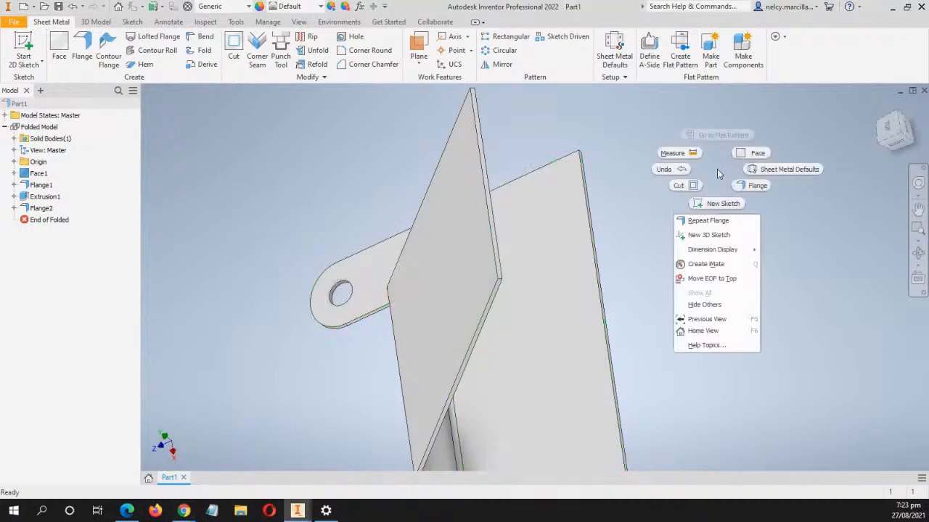
{"action": "left_click", "coordinate": [703, 220]}
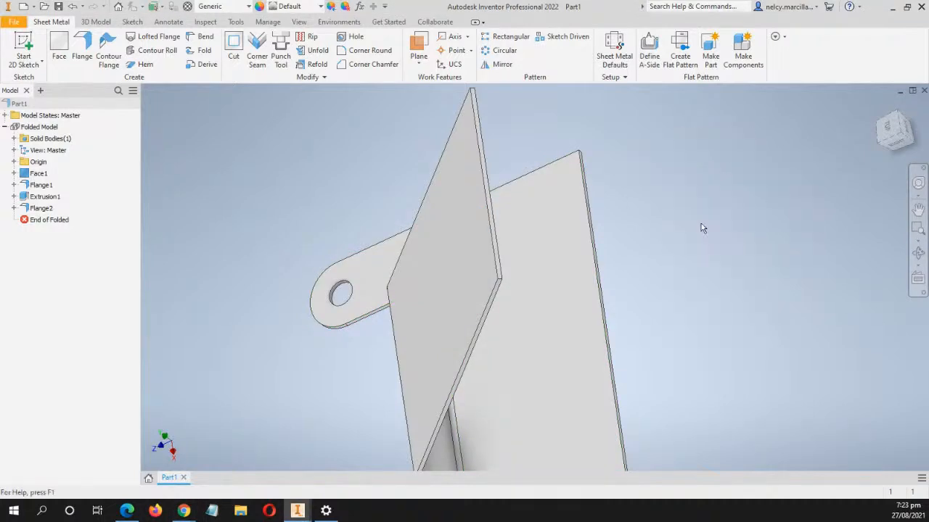
{"action": "left_click", "coordinate": [489, 189]}
{"action": "key", "text": "F6"}
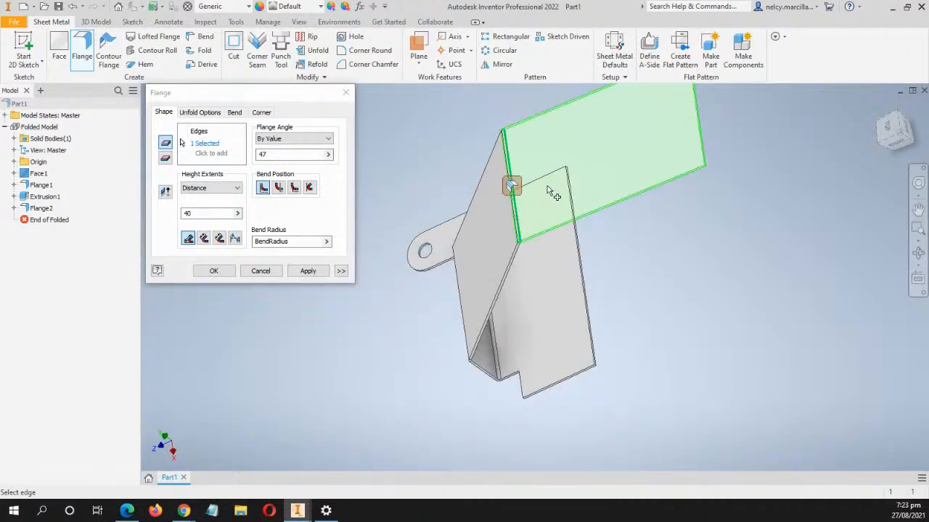
Set this end flange's height to 16 mm and its angle to 60 degrees, and create it
{"action": "double_click", "coordinate": [203, 213]}
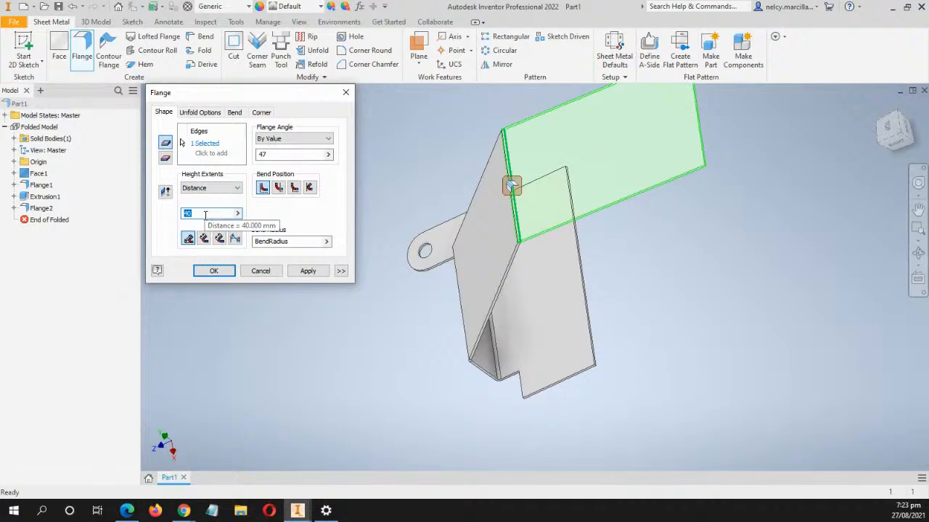
{"action": "type", "text": "16"}
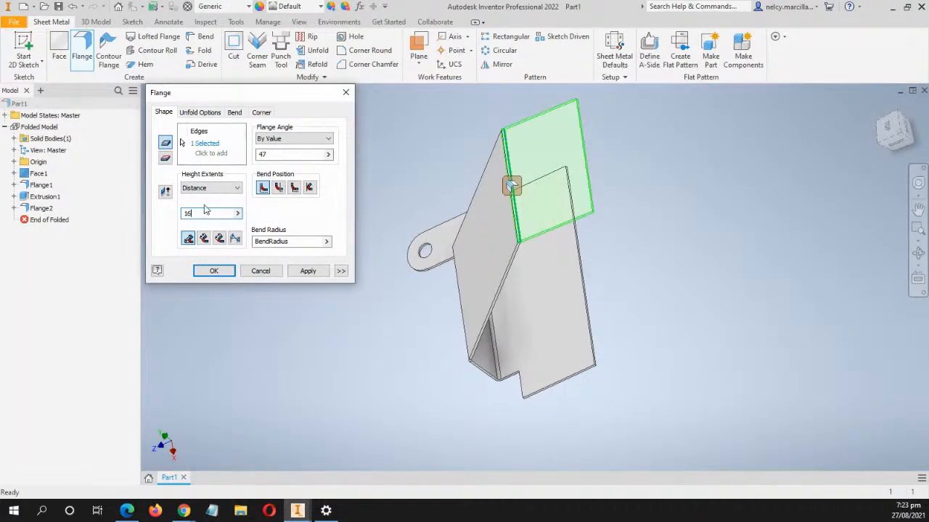
{"action": "middle_click_drag", "start_coordinate": [614, 296], "coordinate": [633, 280], "text": "shift"}
{"action": "middle_click_drag", "start_coordinate": [677, 148], "coordinate": [589, 235]}
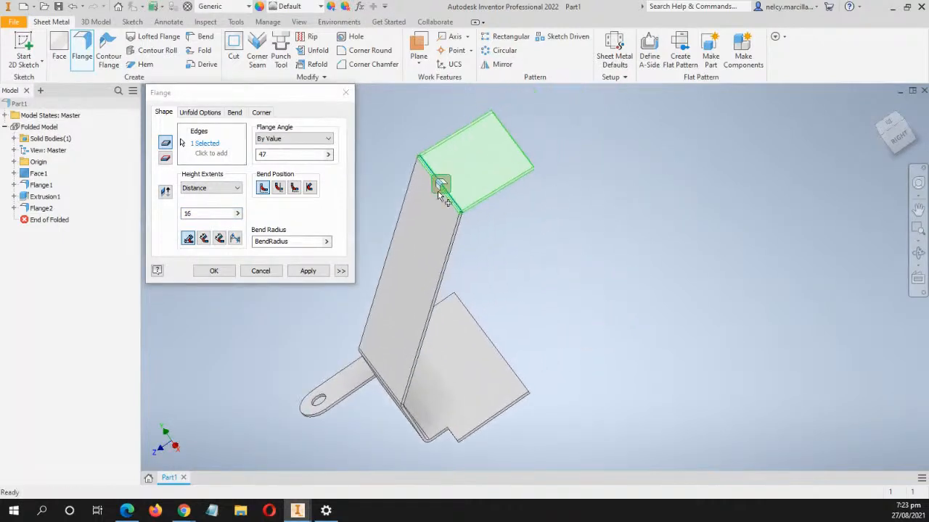
{"action": "left_click_drag", "start_coordinate": [275, 155], "coordinate": [249, 159]}
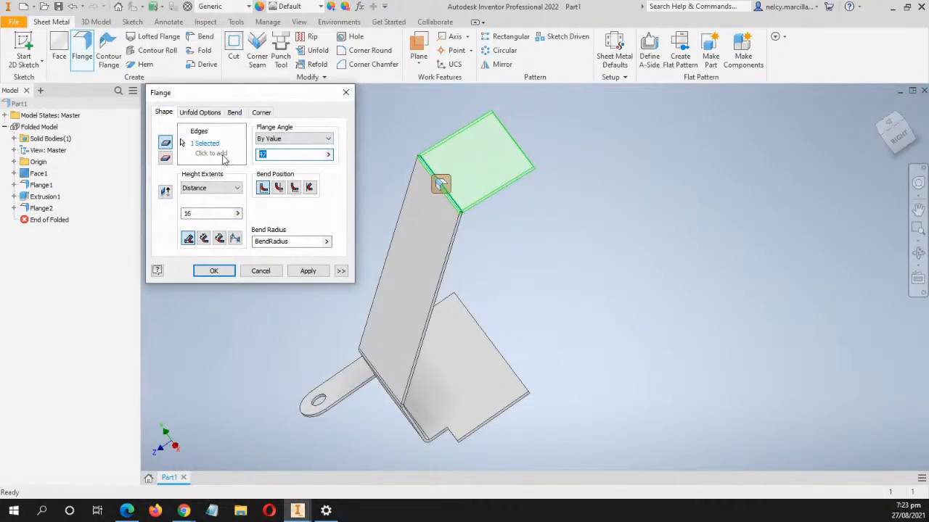
{"action": "type", "text": "60"}
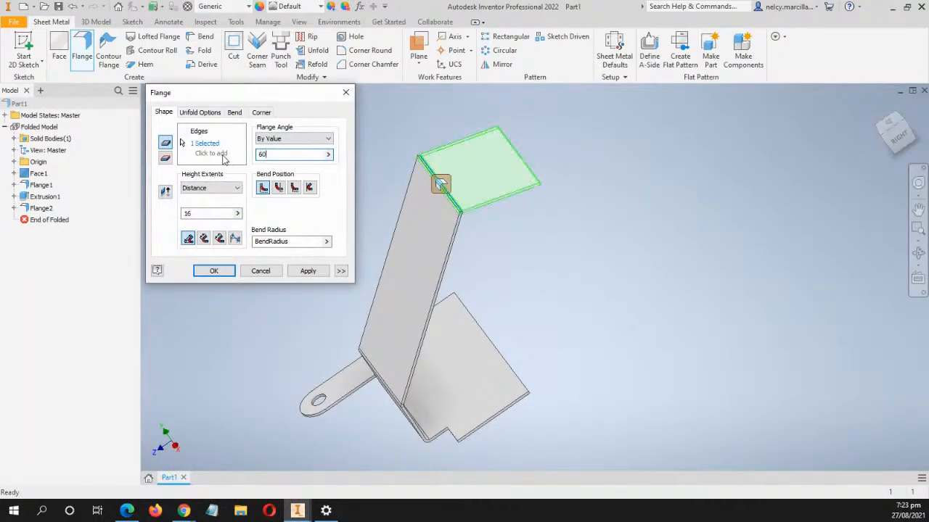
{"action": "left_click", "coordinate": [220, 274]}
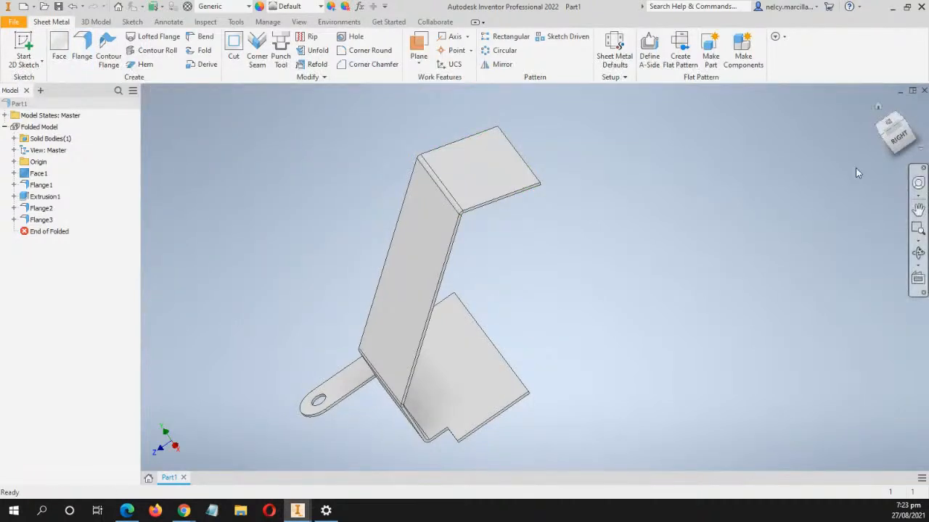
Create a new 2D sketch on the upper face of the 16 mm end flange
{"action": "left_click", "coordinate": [878, 108]}
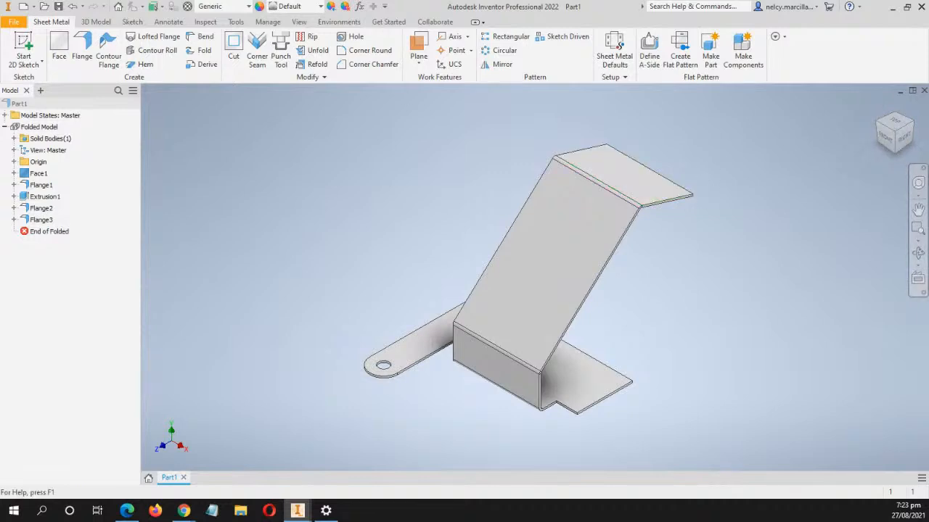
{"action": "key", "text": "alt+Tab"}
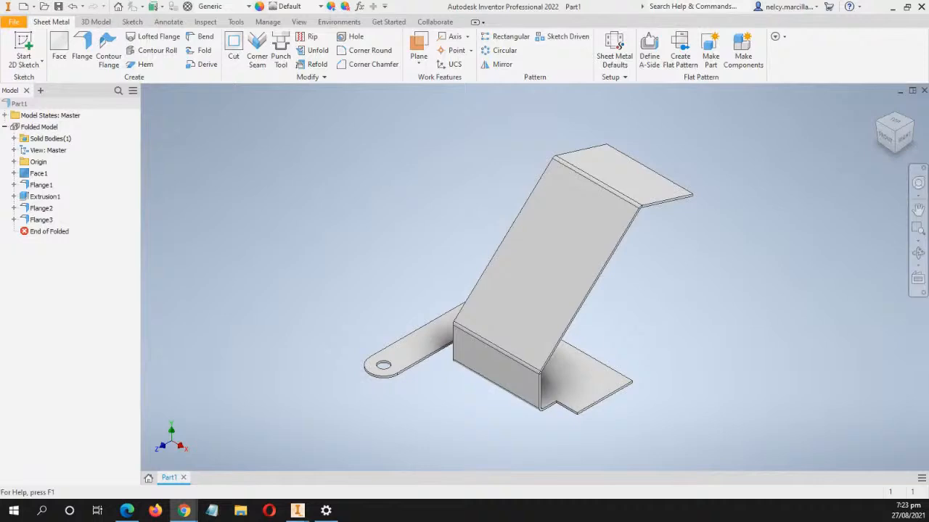
{"action": "right_click", "coordinate": [631, 188]}
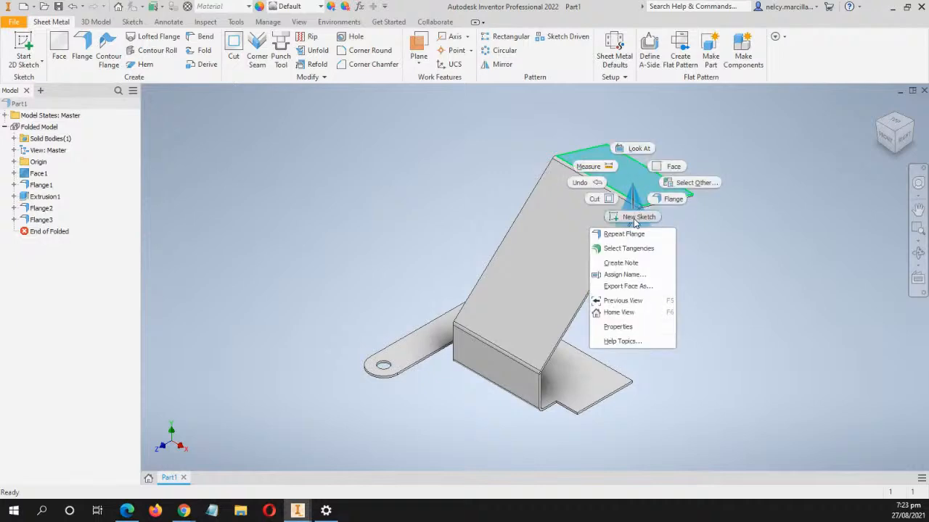
{"action": "left_click", "coordinate": [635, 218]}
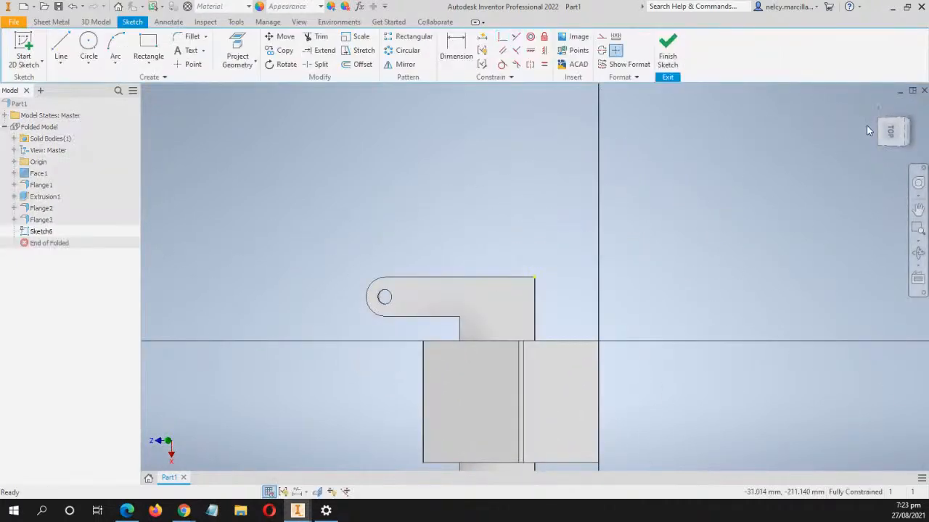
{"action": "mouse_move", "coordinate": [619, 351]}
{"action": "middle_mouse_down"}
{"action": "mouse_move", "coordinate": [570, 362]}
{"action": "mouse_move", "coordinate": [494, 259]}
{"action": "middle_mouse_up"}
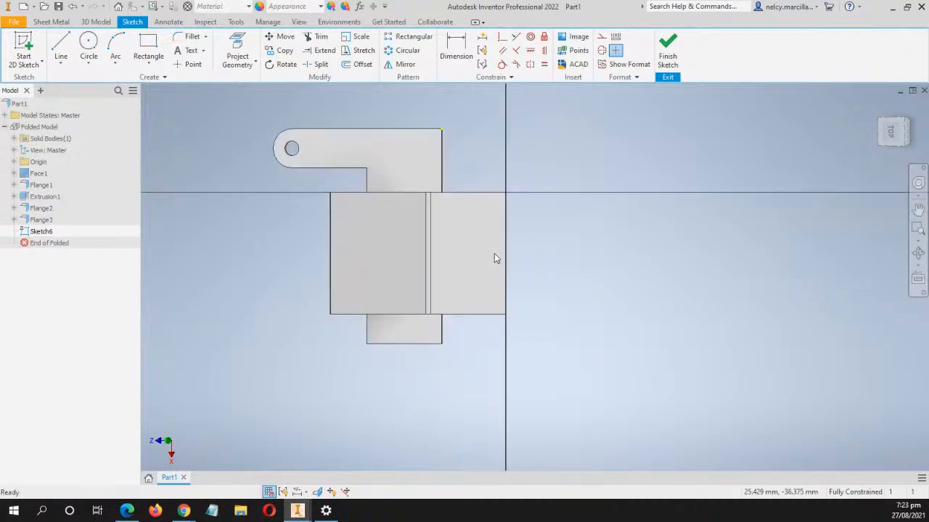
{"action": "scroll", "coordinate": [507, 269], "scroll_direction": "up", "scroll_amount": 6}
{"action": "scroll", "coordinate": [558, 290], "scroll_direction": "down", "scroll_amount": 3}
{"action": "scroll", "coordinate": [602, 279], "scroll_direction": "down", "scroll_amount": 3}
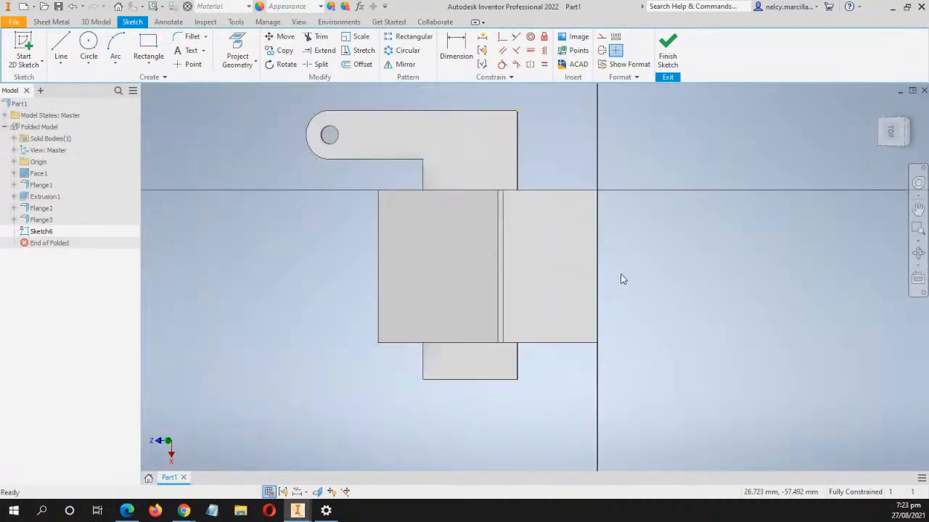
{"action": "middle_click_drag", "start_coordinate": [640, 276], "coordinate": [610, 274]}
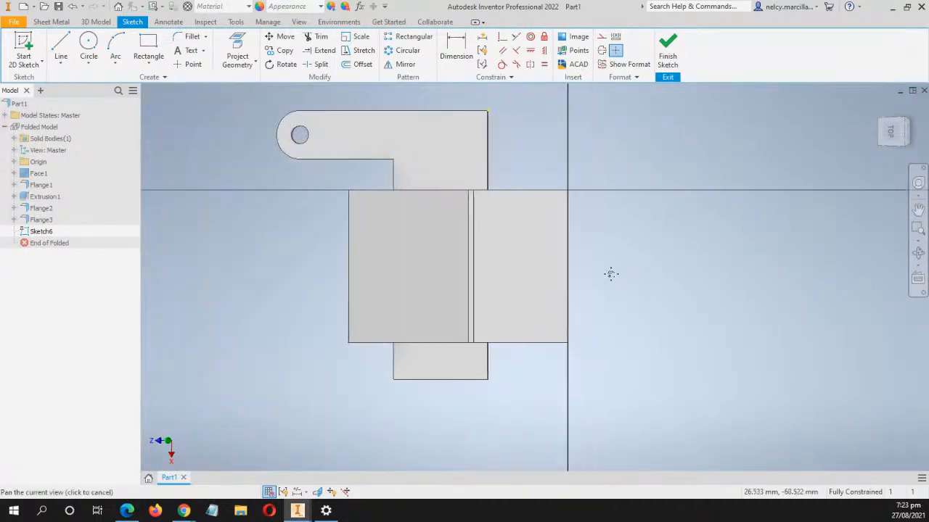
Draw a 15 mm diameter center-point circle at the midpoint of the end flange's outer edge, and finish the sketch
{"action": "left_click", "coordinate": [94, 67]}
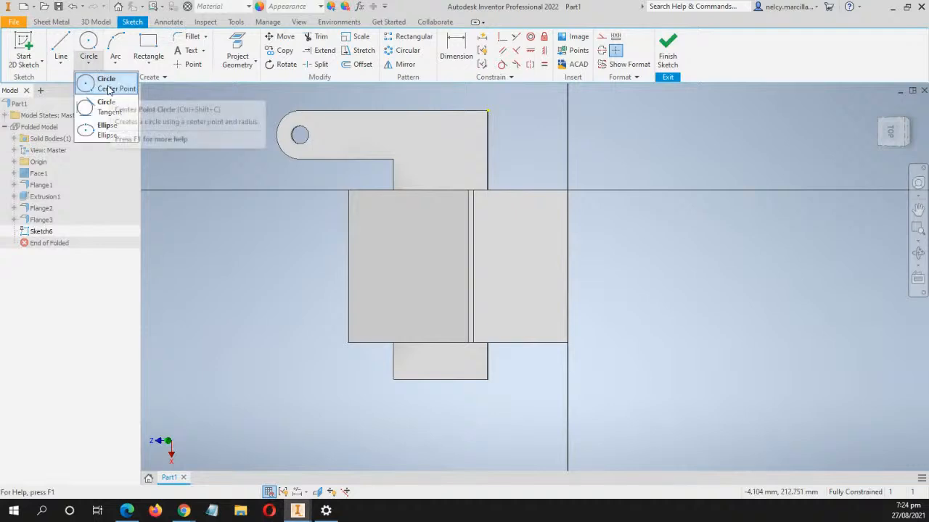
{"action": "left_click", "coordinate": [109, 87]}
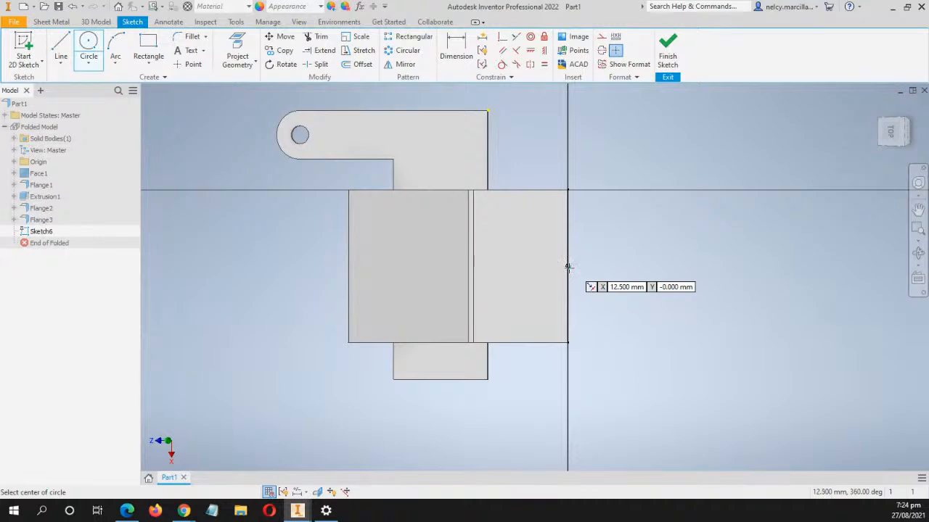
{"action": "scroll", "coordinate": [568, 267], "scroll_direction": "up", "scroll_amount": 3}
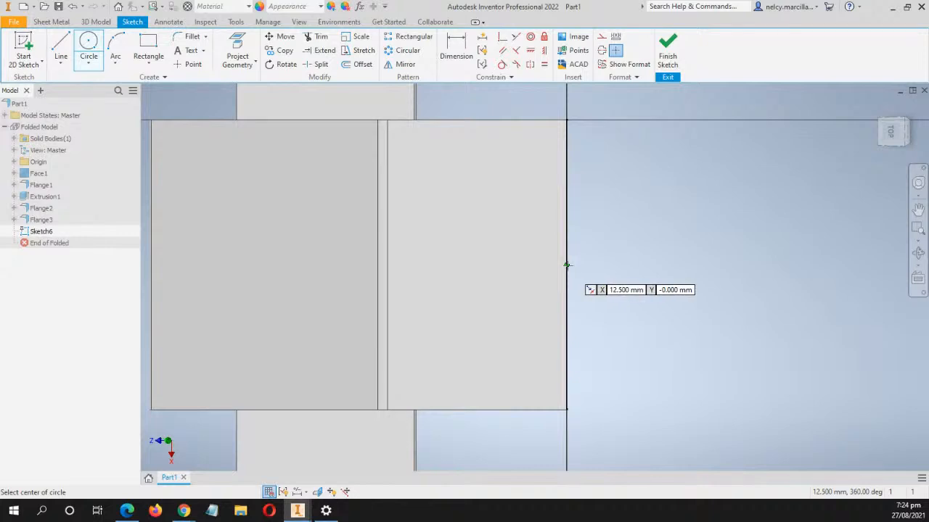
{"action": "left_click", "coordinate": [567, 266]}
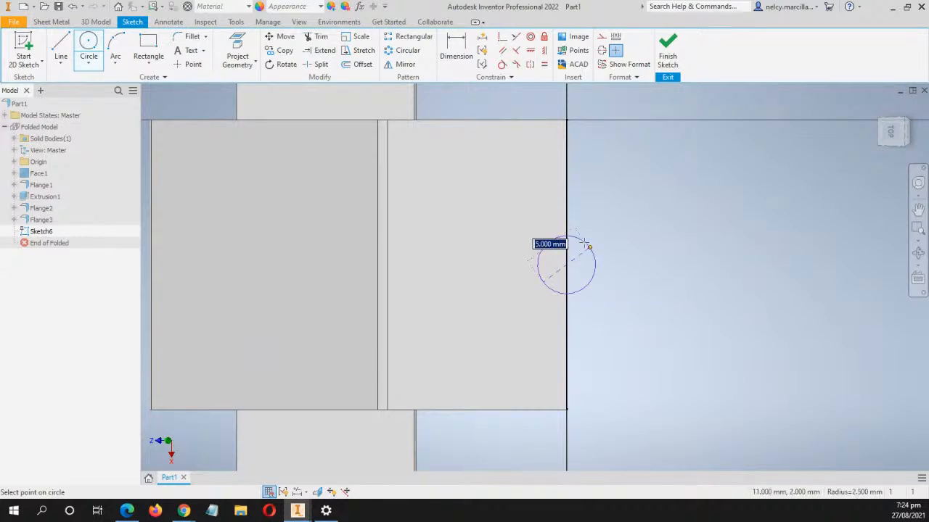
{"action": "type", "text": "15"}
{"action": "key", "text": "Return"}
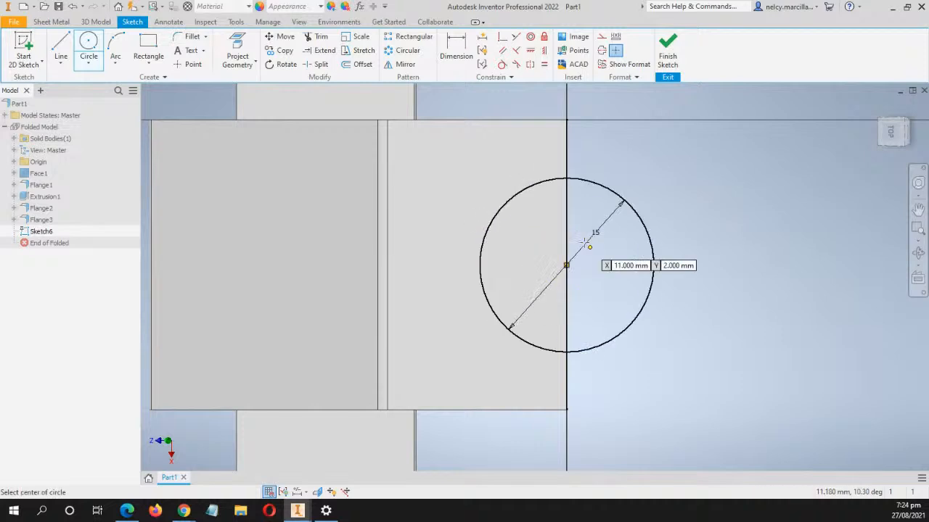
{"action": "scroll", "coordinate": [620, 224], "scroll_direction": "down", "scroll_amount": 5}
{"action": "middle_click_drag", "start_coordinate": [693, 201], "coordinate": [634, 201]}
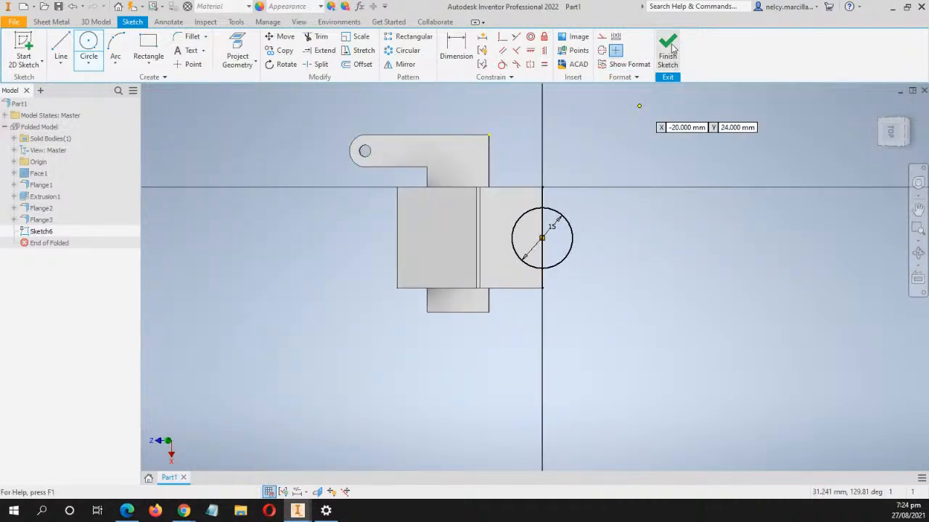
{"action": "left_click", "coordinate": [668, 51]}
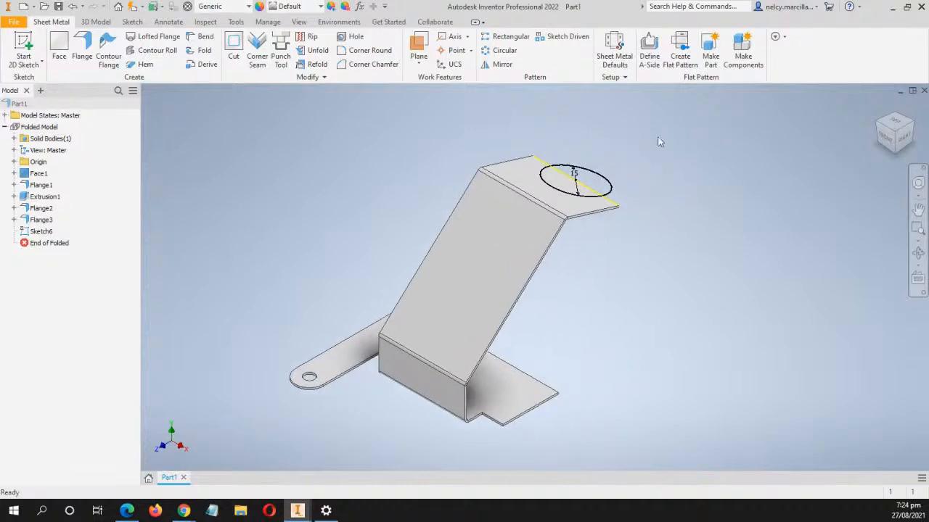
Extrude the half of the 15 mm circle lying on the end flange as a 10 mm cut downward through the flange
{"action": "left_click", "coordinate": [95, 22]}
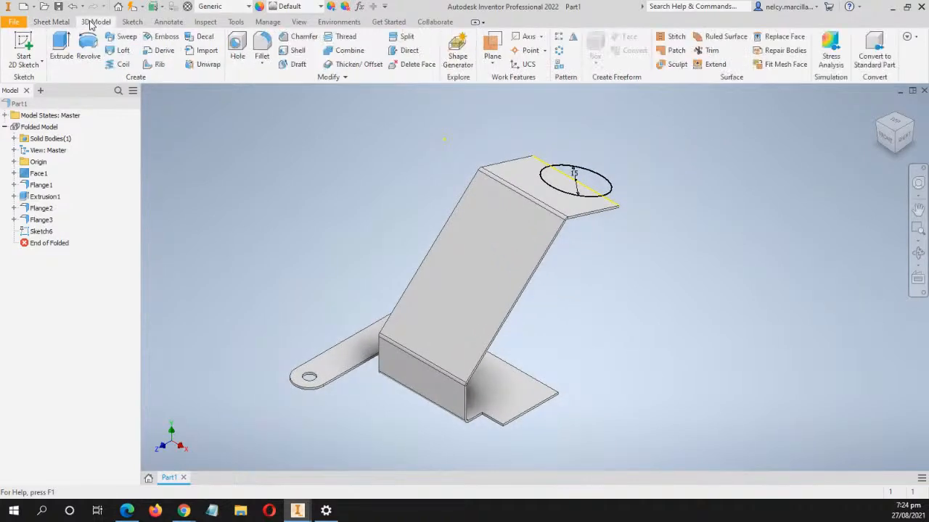
{"action": "left_click", "coordinate": [59, 45]}
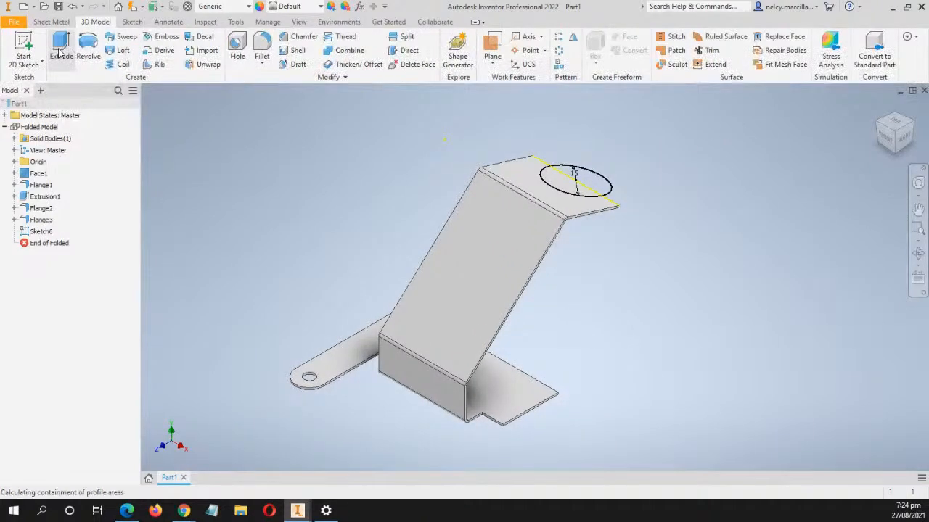
{"action": "left_click", "coordinate": [565, 190]}
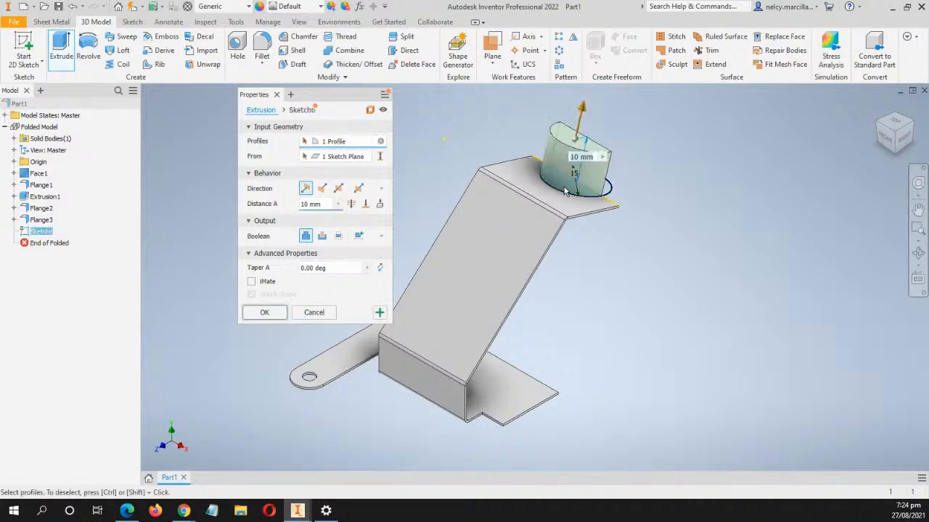
{"action": "middle_click_drag", "start_coordinate": [609, 279], "coordinate": [553, 267]}
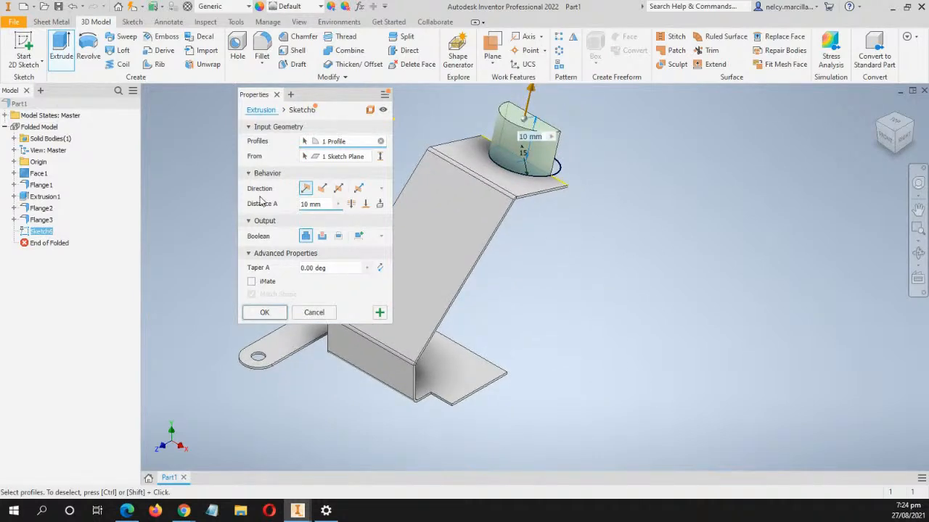
{"action": "left_click", "coordinate": [322, 189]}
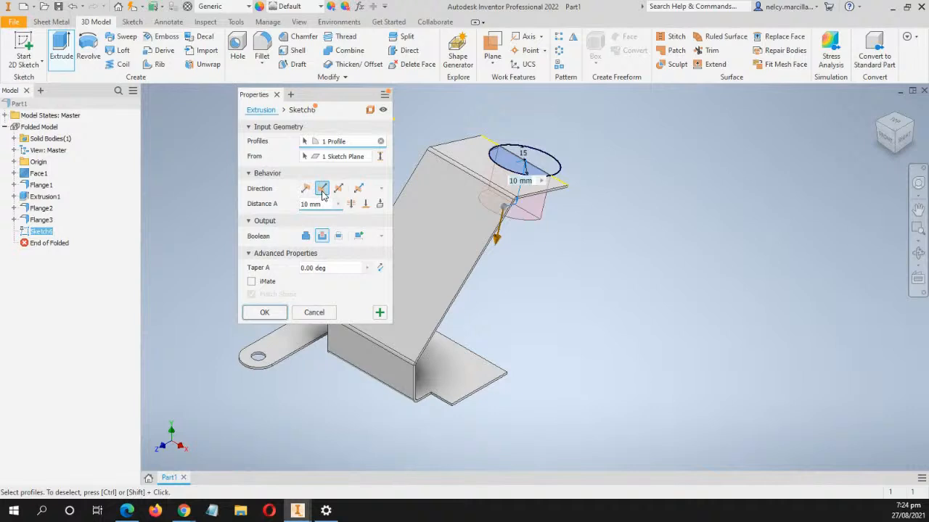
{"action": "middle_click_drag", "start_coordinate": [568, 314], "coordinate": [486, 311], "text": "shift"}
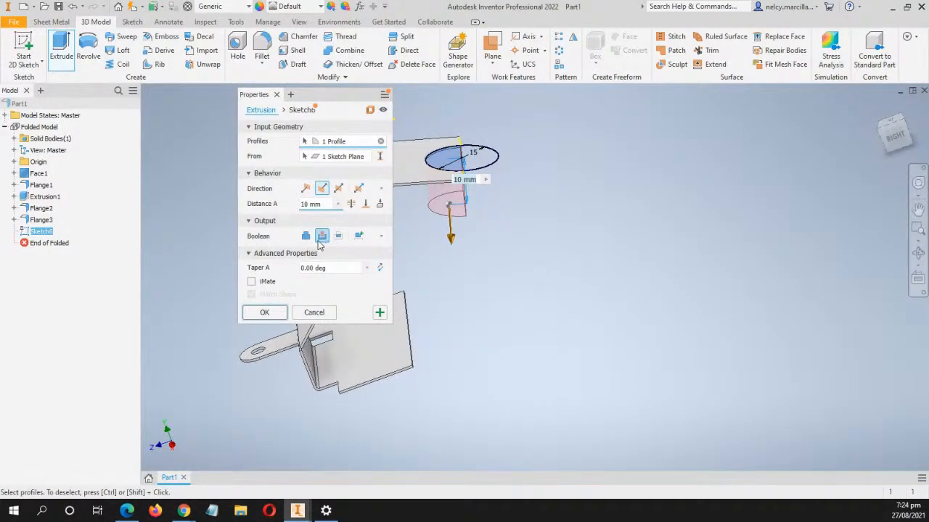
{"action": "left_click", "coordinate": [266, 312]}
Create a new 2D sketch on the outer face of the angled 40 mm flange
{"action": "middle_click_drag", "start_coordinate": [444, 333], "coordinate": [531, 307], "text": "shift"}
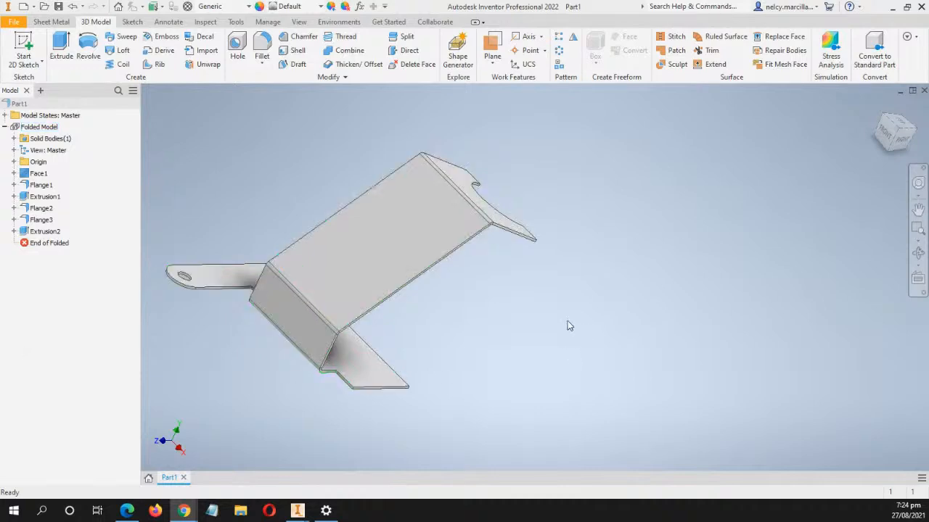
{"action": "middle_click_drag", "start_coordinate": [567, 320], "coordinate": [664, 307]}
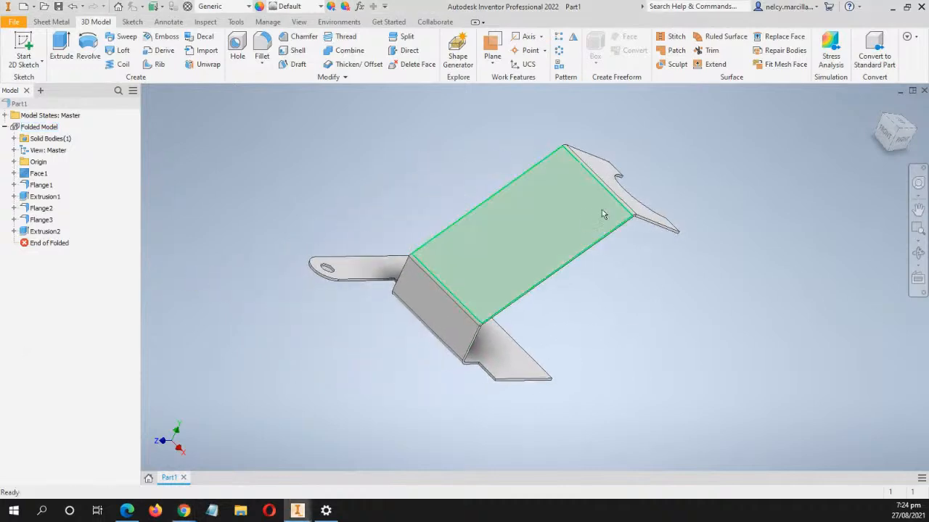
{"action": "left_click", "coordinate": [876, 104]}
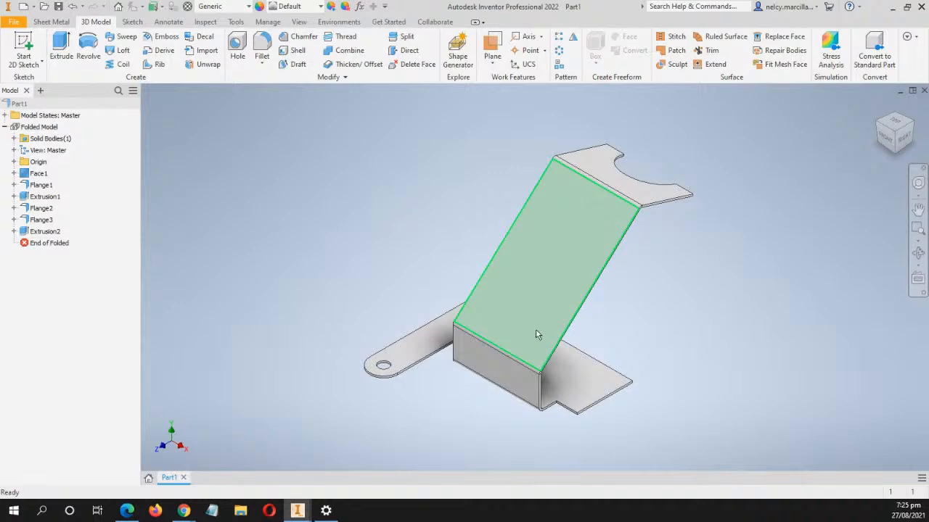
{"action": "right_click", "coordinate": [584, 255]}
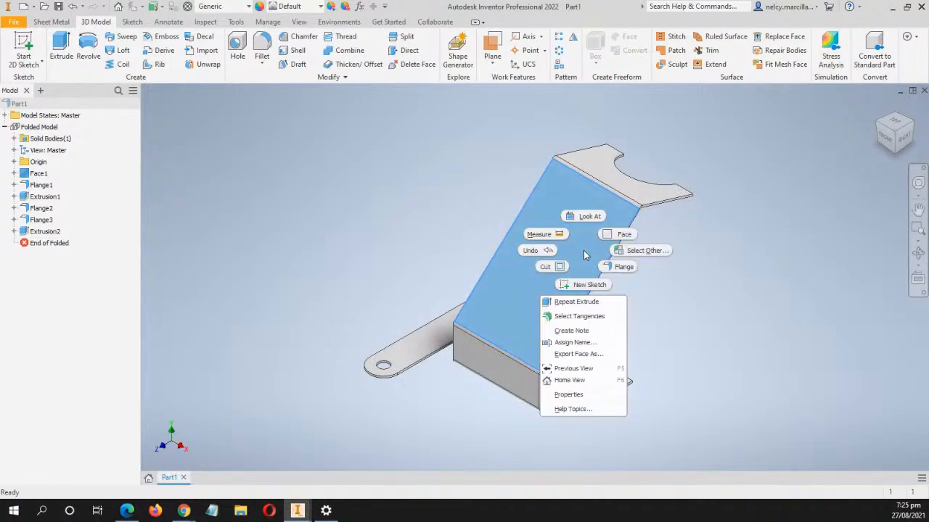
{"action": "left_click", "coordinate": [584, 285]}
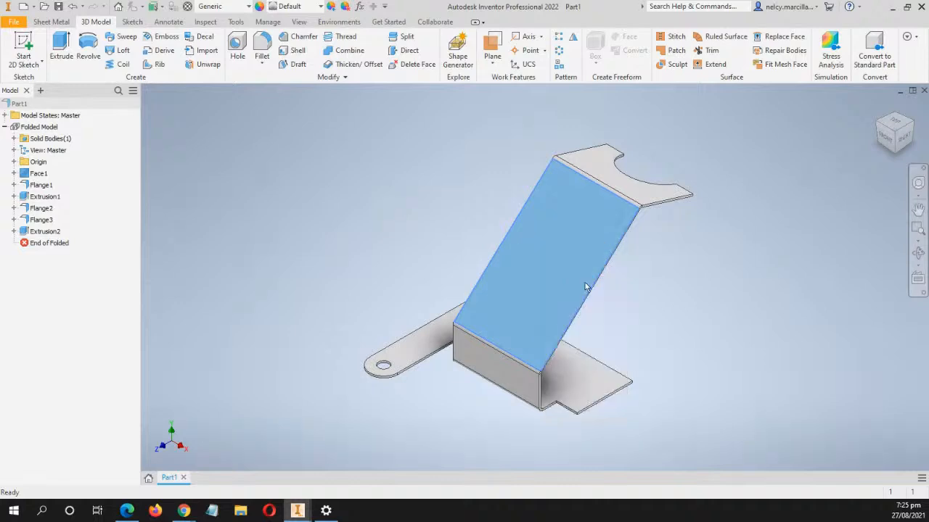
{"action": "middle_click_drag", "start_coordinate": [749, 180], "coordinate": [489, 202]}
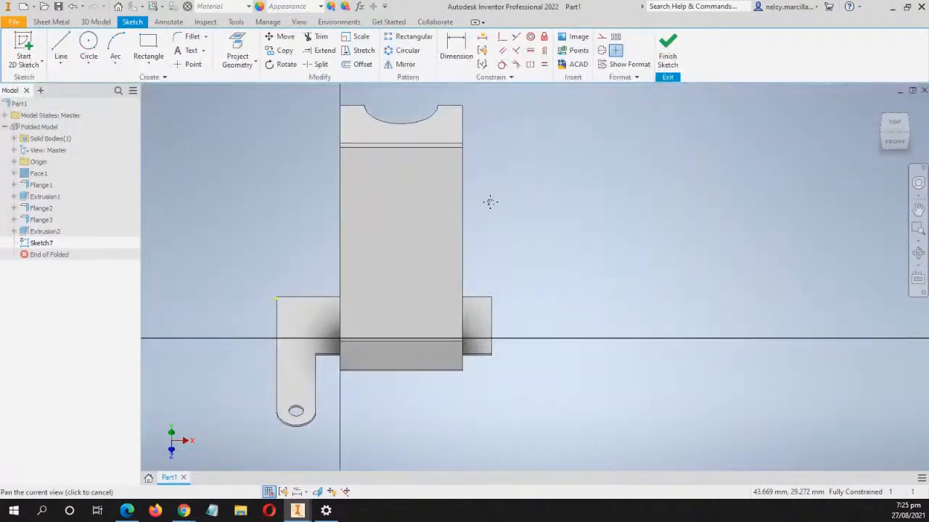
Draw a diagonal line from the face's lower-left corner to its upper-right corner and convert it to construction geometry
{"action": "key", "text": "l"}
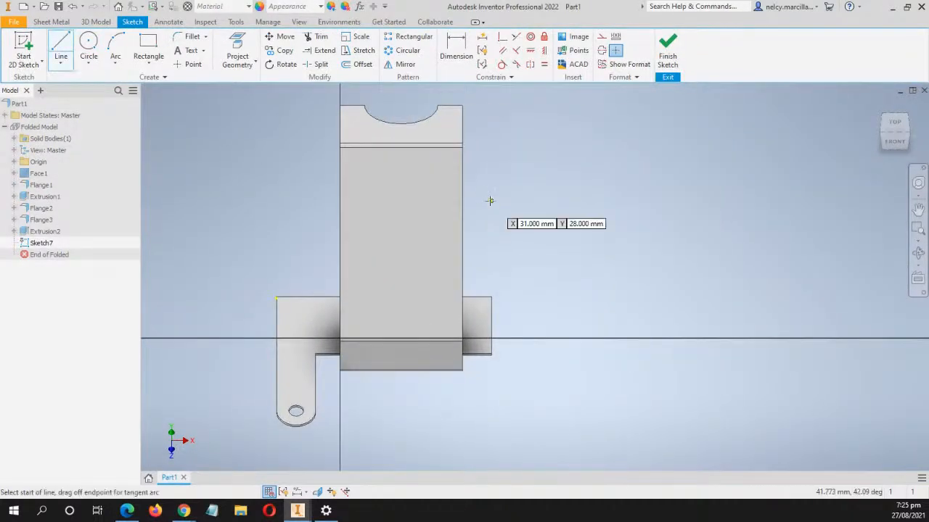
{"action": "left_click", "coordinate": [339, 338]}
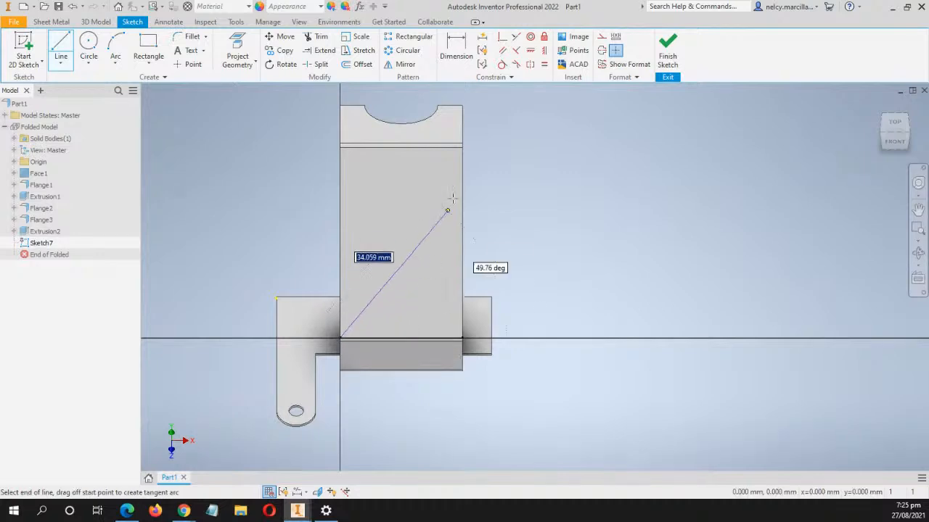
{"action": "left_click", "coordinate": [462, 147]}
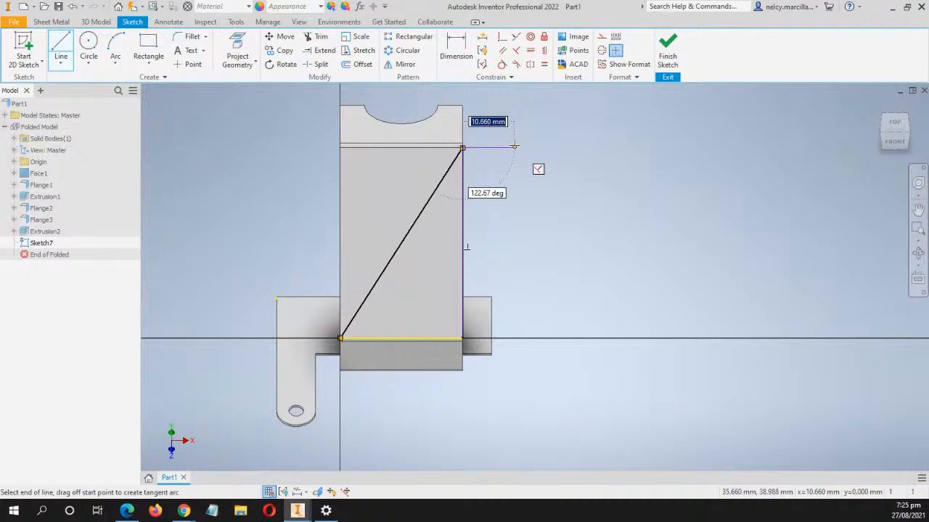
{"action": "key", "text": "Escape"}
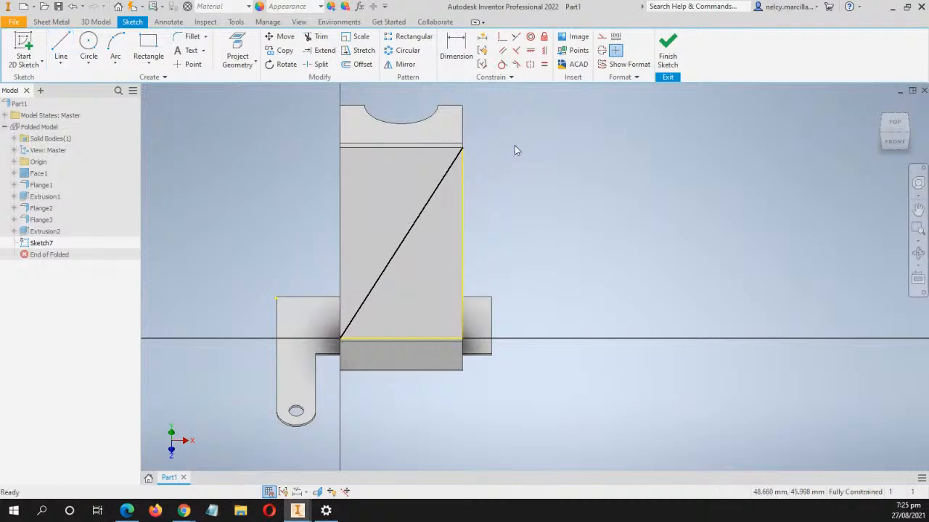
{"action": "left_click", "coordinate": [430, 201]}
{"action": "right_click", "coordinate": [431, 201]}
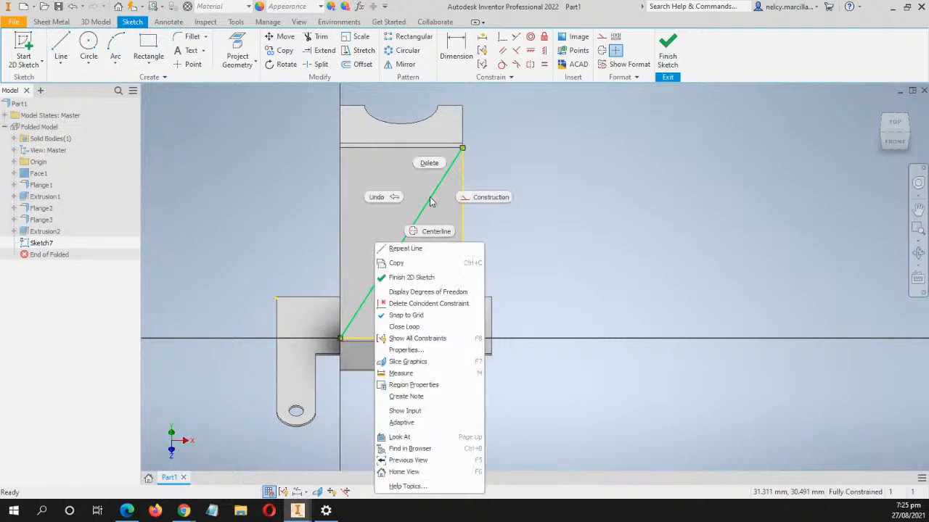
{"action": "left_click", "coordinate": [475, 205]}
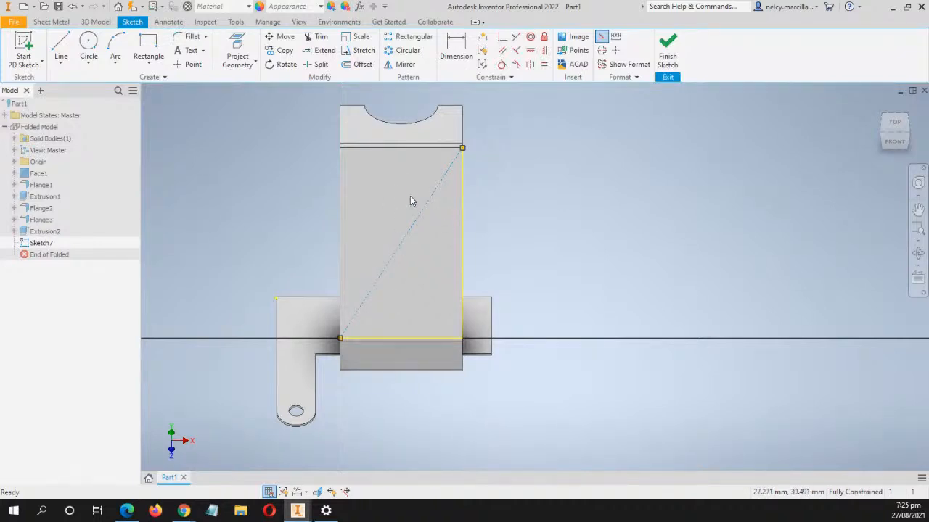
Draw a vertical center-point slot at the diagonal's midpoint, about 27 mm between arc centers and about 5 mm wide
{"action": "middle_click_drag", "start_coordinate": [402, 250], "coordinate": [402, 229]}
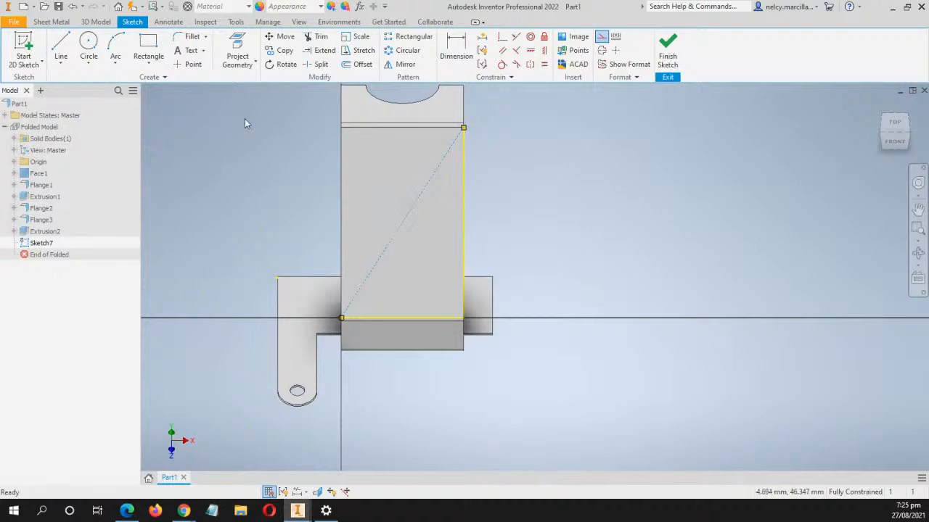
{"action": "left_click", "coordinate": [151, 62]}
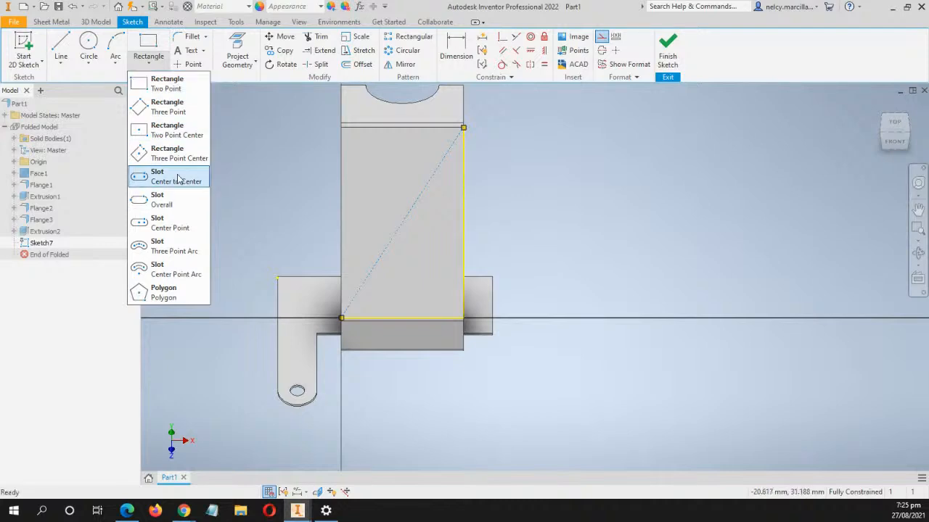
{"action": "left_click", "coordinate": [180, 223]}
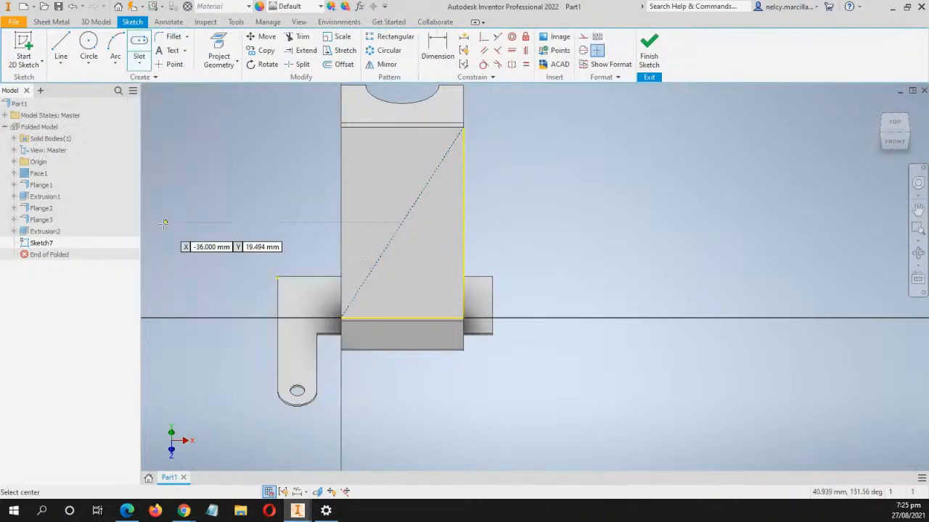
{"action": "left_click", "coordinate": [402, 221]}
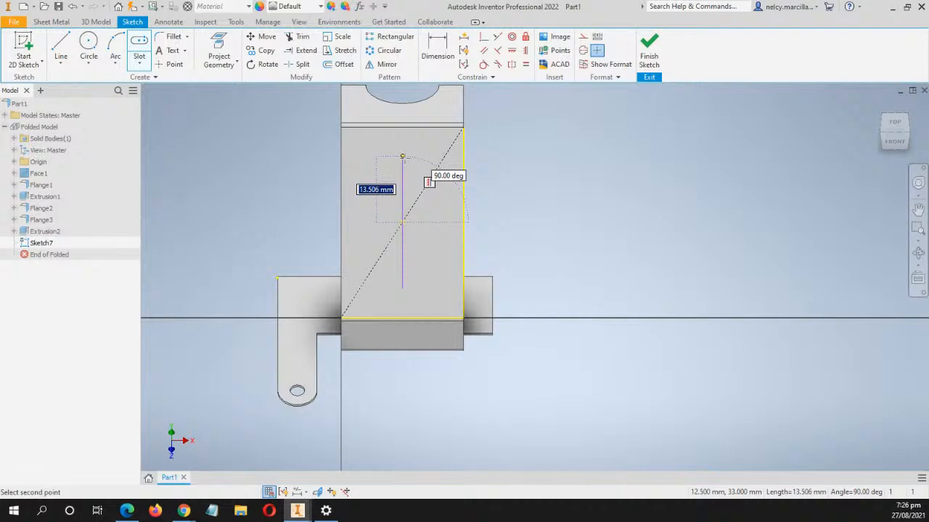
{"action": "key", "text": "Return"}
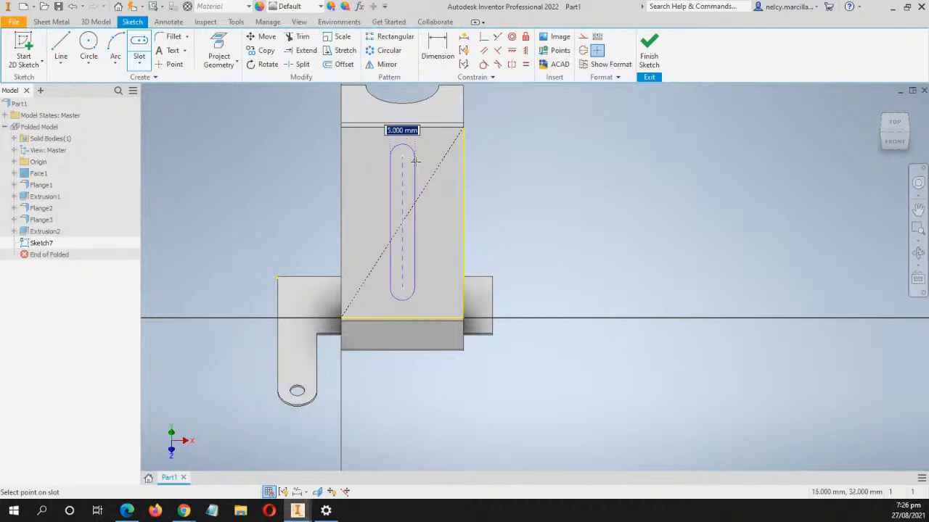
{"action": "left_click", "coordinate": [415, 160]}
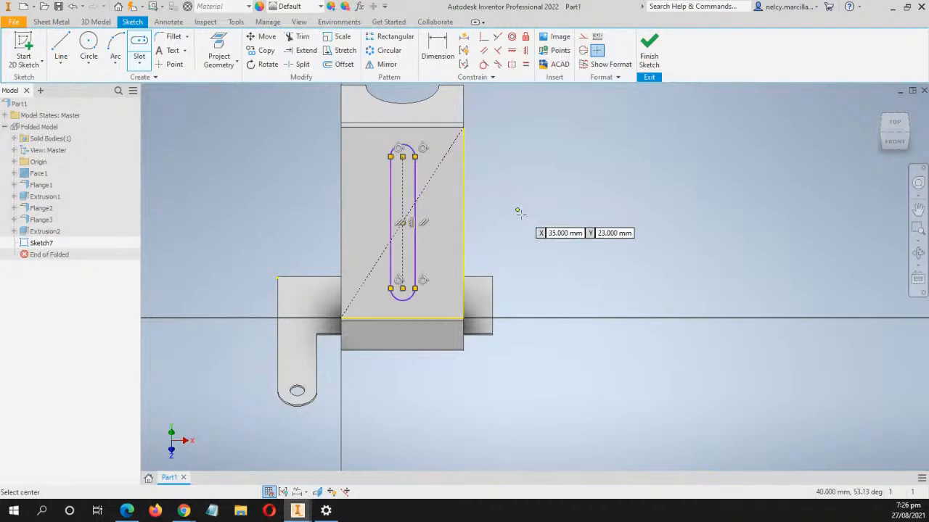
Dimension the slot's center-to-center length as 25 mm
{"action": "middle_click_drag", "start_coordinate": [529, 229], "coordinate": [531, 213]}
{"action": "key", "text": "d"}
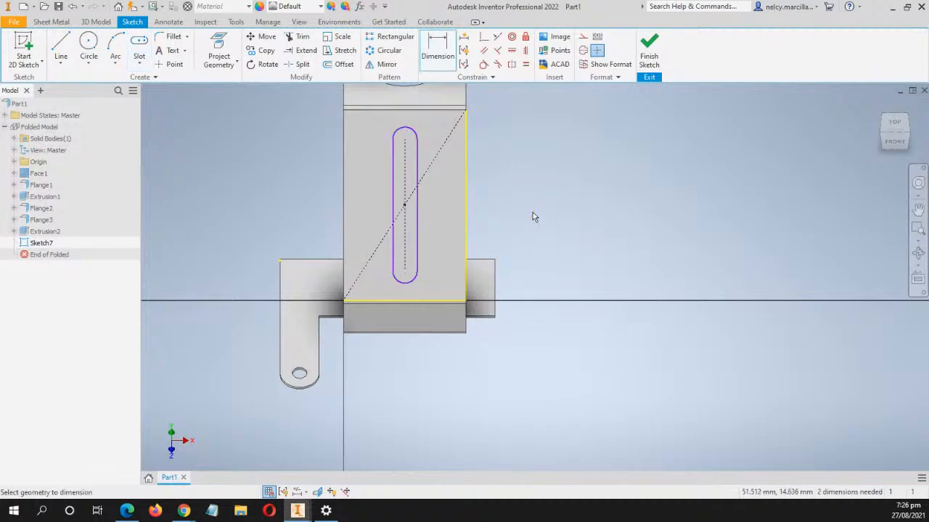
{"action": "left_click", "coordinate": [405, 240]}
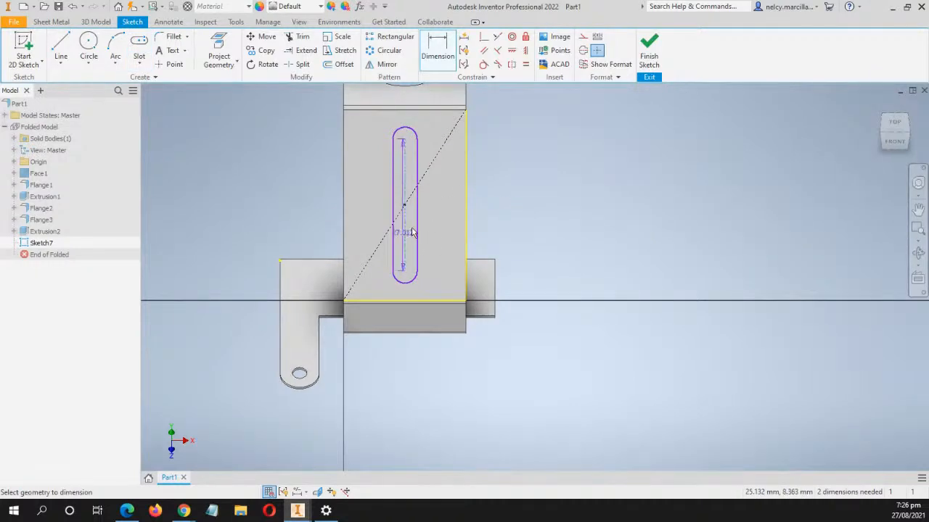
{"action": "left_click", "coordinate": [557, 209]}
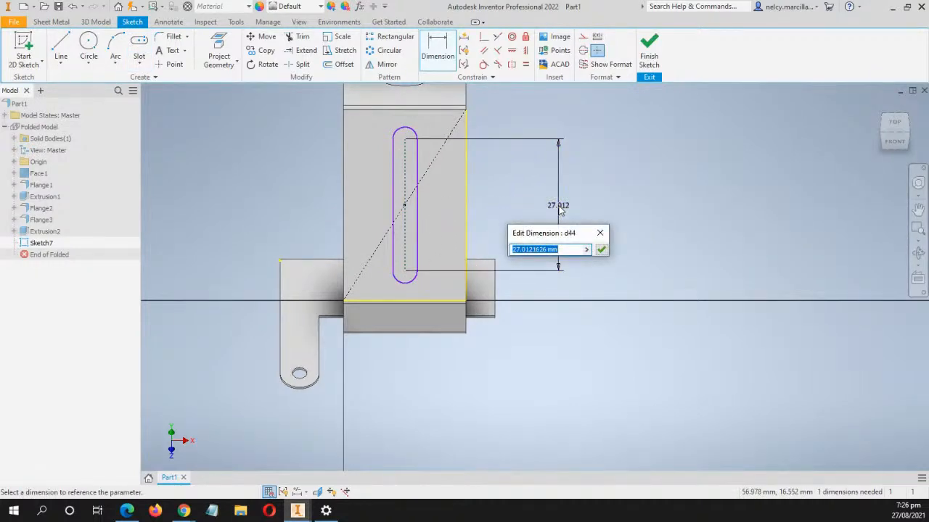
{"action": "type", "text": "25"}
{"action": "key", "text": "Return"}
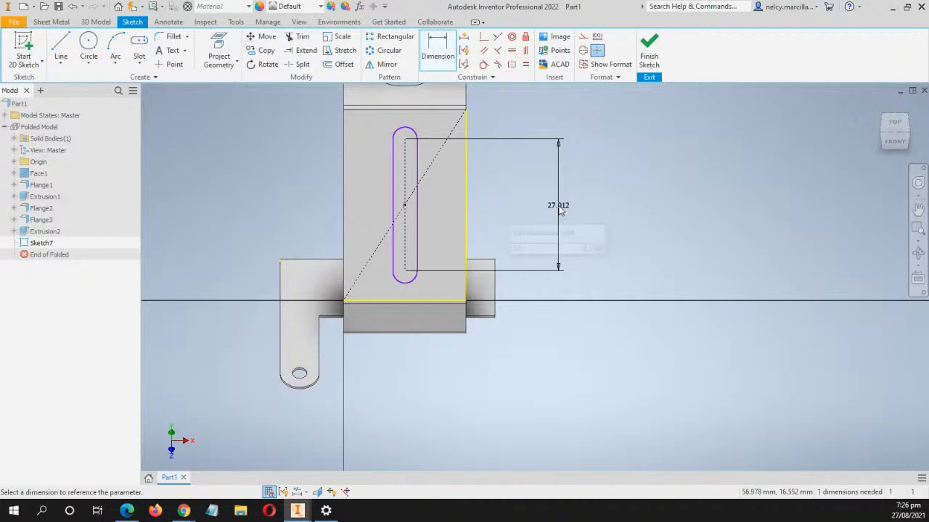
Dimension the slot's end arc radius as 2.5 mm and finish the sketch
{"action": "middle_click_drag", "start_coordinate": [432, 117], "coordinate": [438, 155]}
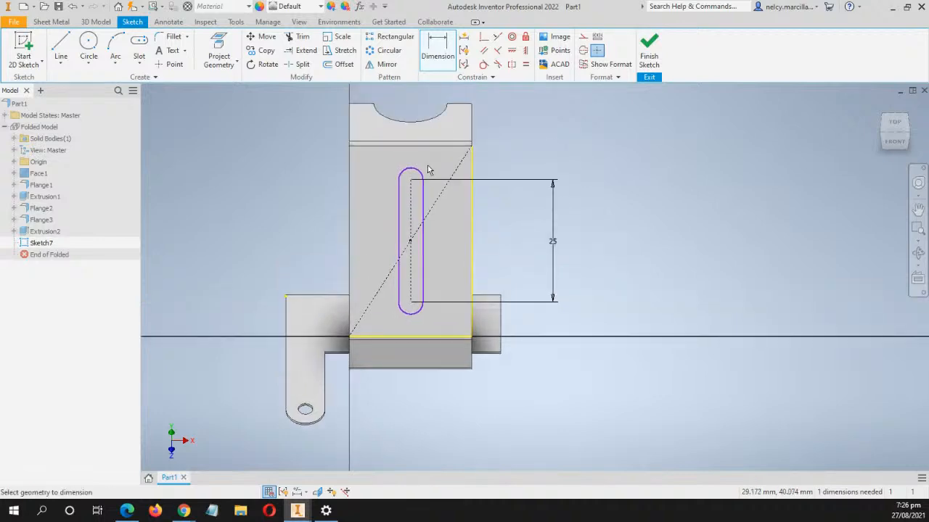
{"action": "left_click", "coordinate": [421, 176]}
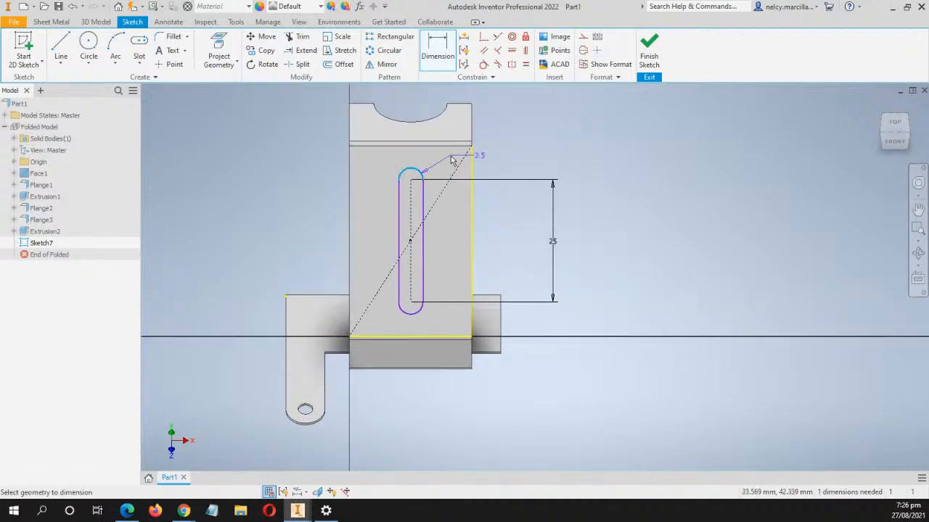
{"action": "left_click", "coordinate": [457, 158]}
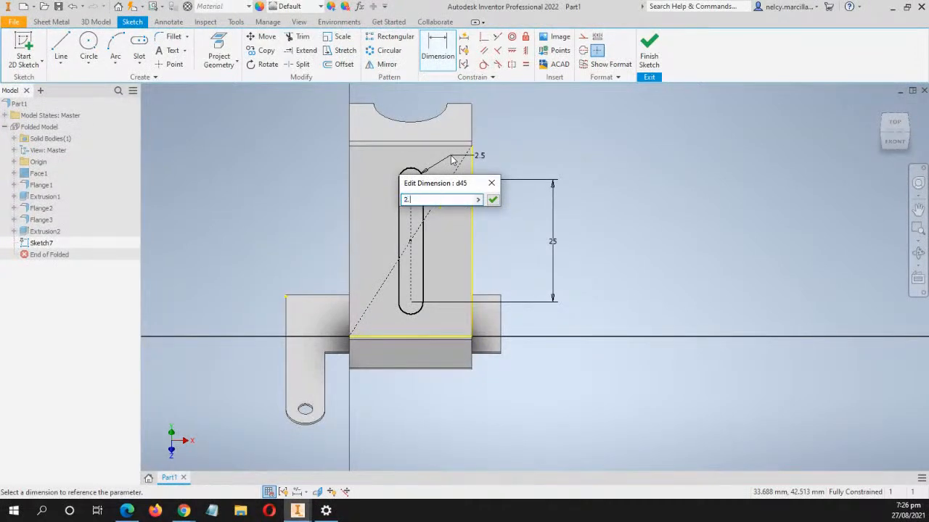
{"action": "key", "text": "Return"}
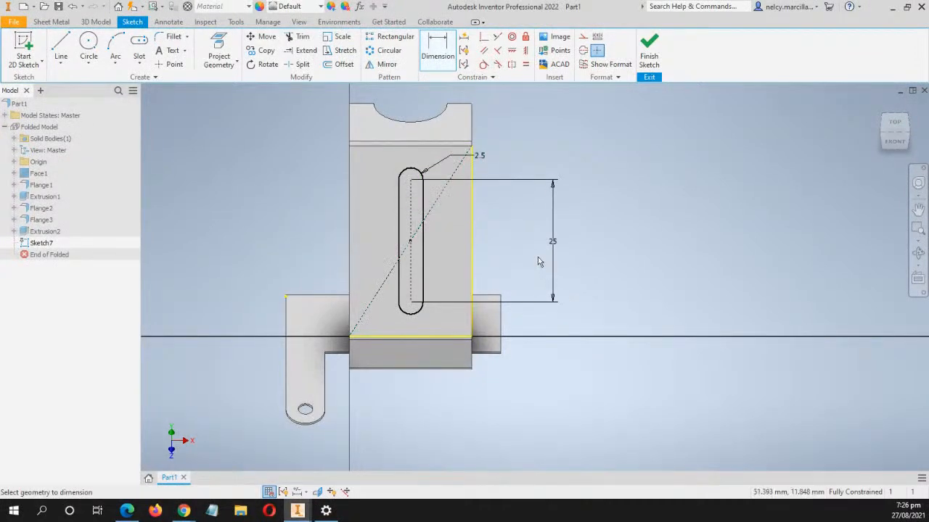
{"action": "middle_click_drag", "start_coordinate": [537, 260], "coordinate": [529, 243]}
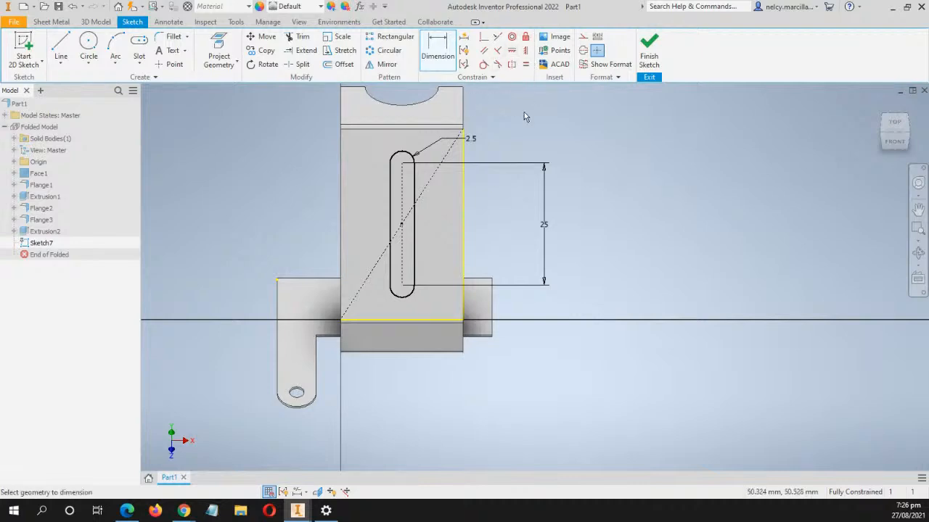
{"action": "middle_click_drag", "start_coordinate": [573, 201], "coordinate": [553, 205]}
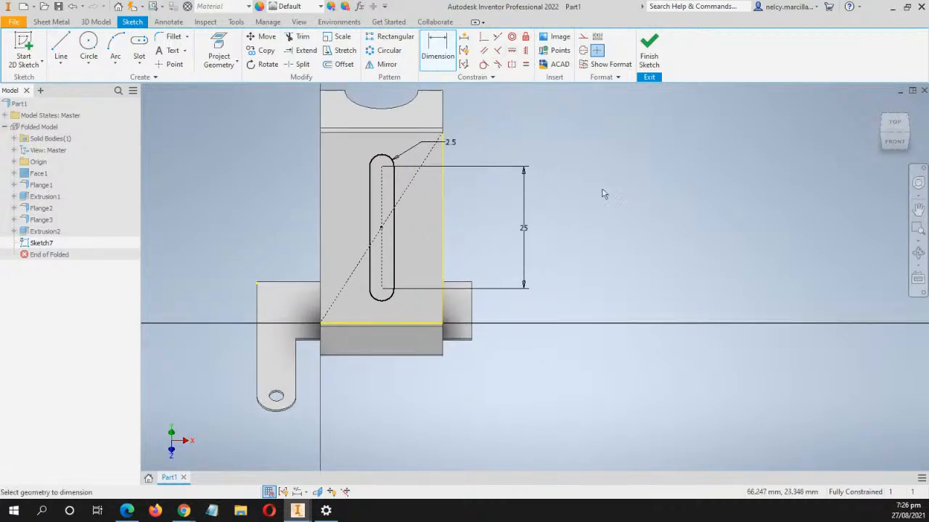
{"action": "left_click", "coordinate": [651, 52]}
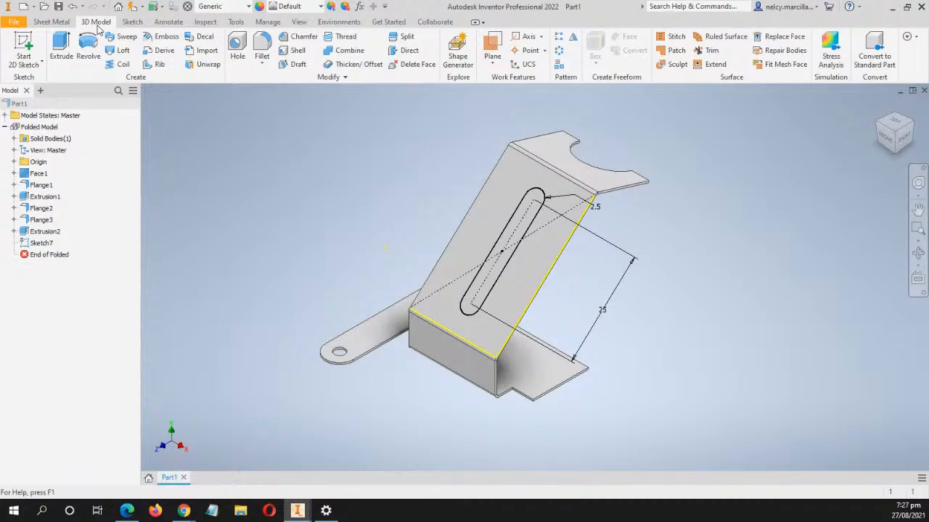
Extrude the slot profile as a 10 mm cut into the angled flange, reversing the direction so it passes through the sheet
{"action": "left_click", "coordinate": [62, 47]}
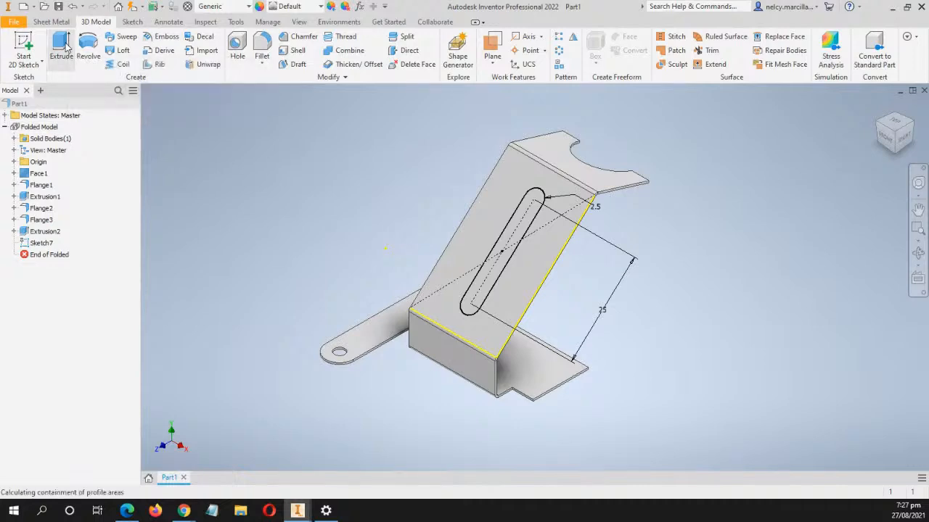
{"action": "middle_click_drag", "start_coordinate": [613, 325], "coordinate": [584, 293]}
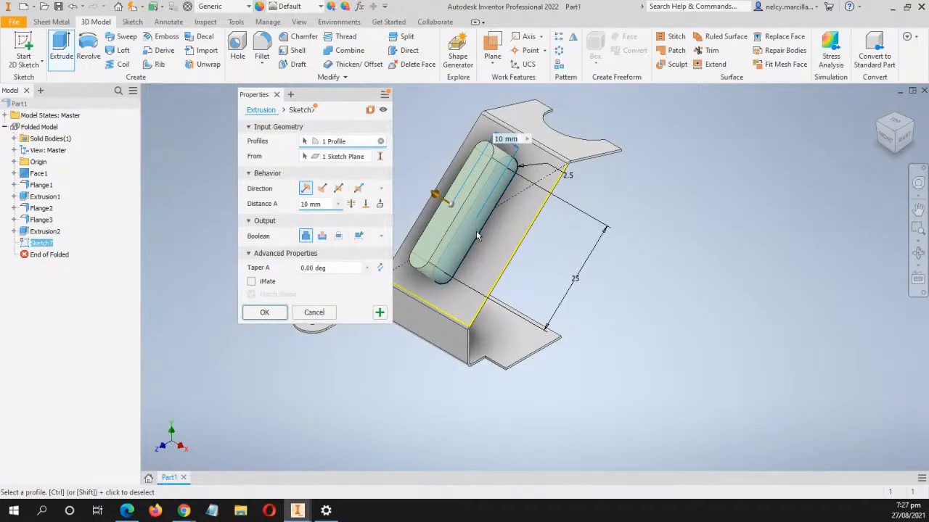
{"action": "left_click", "coordinate": [322, 189]}
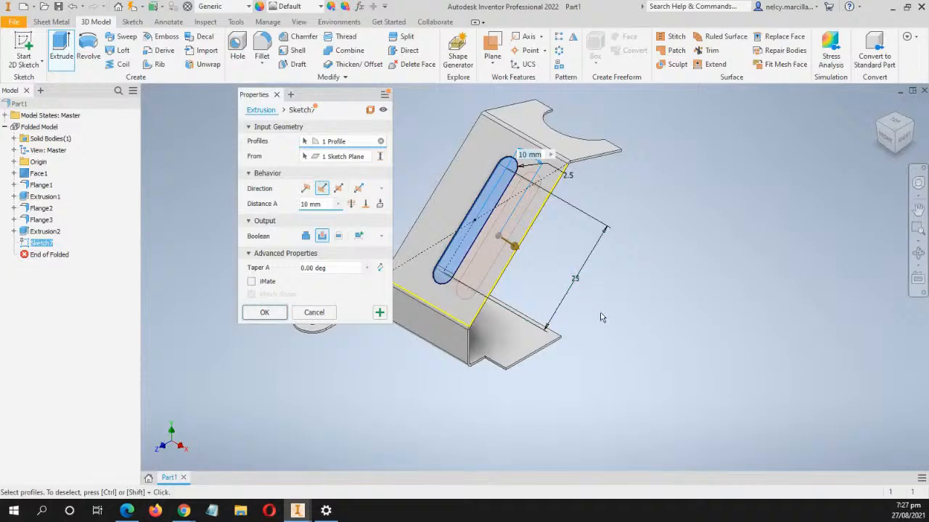
{"action": "middle_click_drag", "start_coordinate": [601, 318], "coordinate": [515, 328], "text": "shift"}
{"action": "middle_click_drag", "start_coordinate": [338, 368], "coordinate": [356, 369], "text": "shift"}
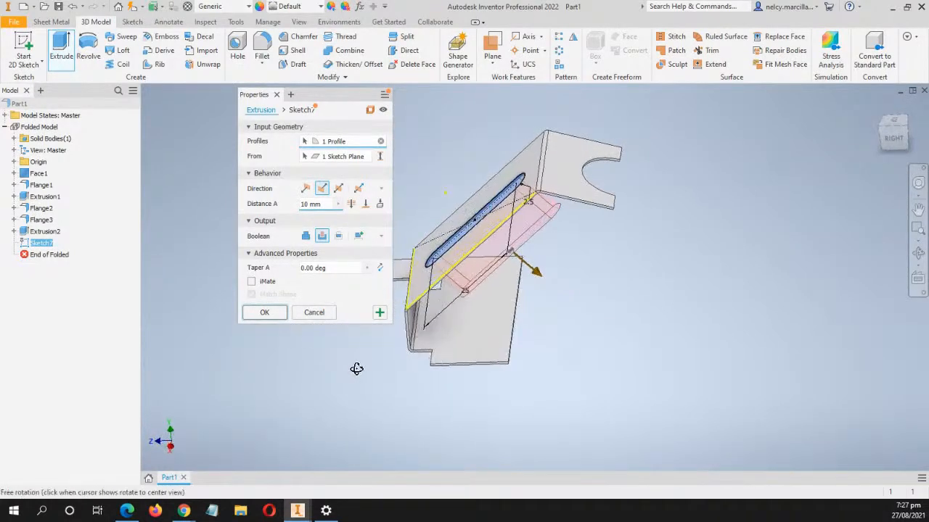
{"action": "left_click", "coordinate": [264, 313]}
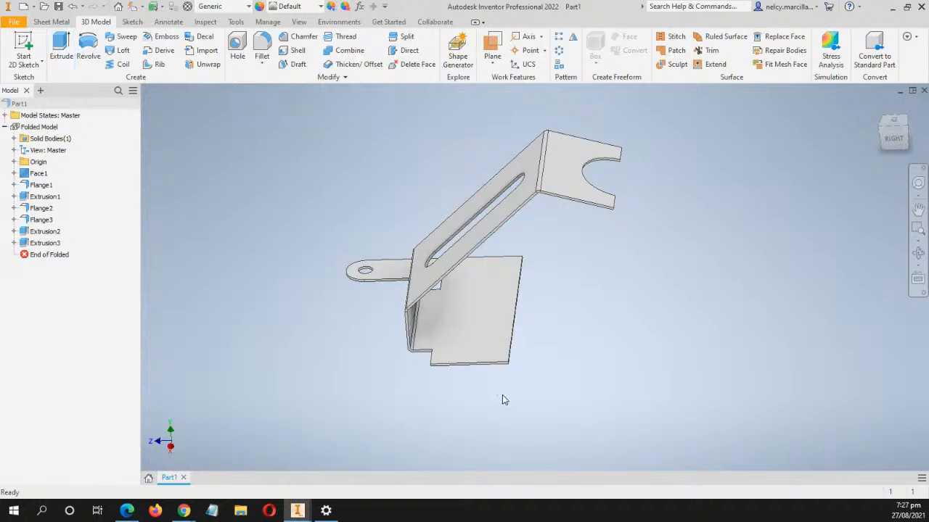
Start a new sketch on the outer face of the slotted angled flange
{"action": "middle_click_drag", "start_coordinate": [501, 400], "coordinate": [583, 408], "text": "shift"}
{"action": "scroll", "coordinate": [425, 245], "scroll_direction": "up", "scroll_amount": 3}
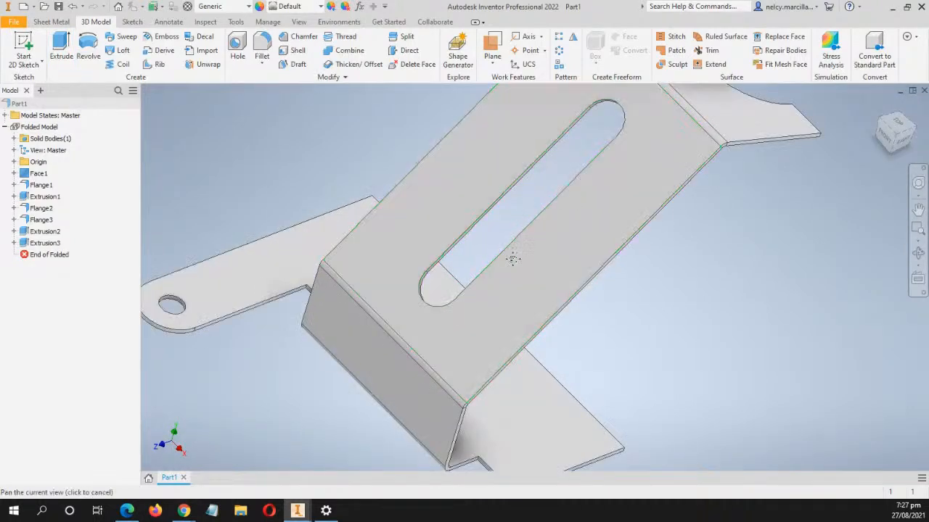
{"action": "middle_click_drag", "start_coordinate": [512, 259], "coordinate": [558, 320]}
{"action": "left_click", "coordinate": [877, 108]}
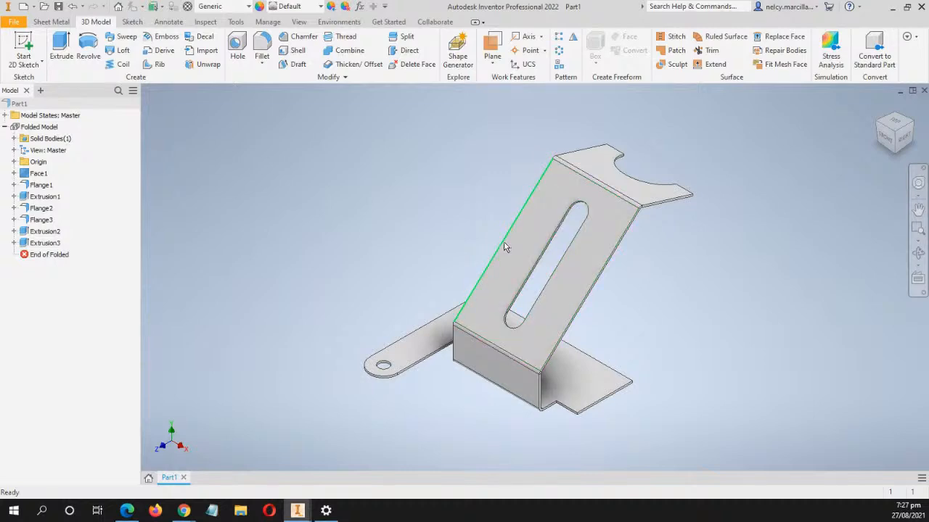
{"action": "middle_click_drag", "start_coordinate": [501, 284], "coordinate": [520, 257], "text": "shift"}
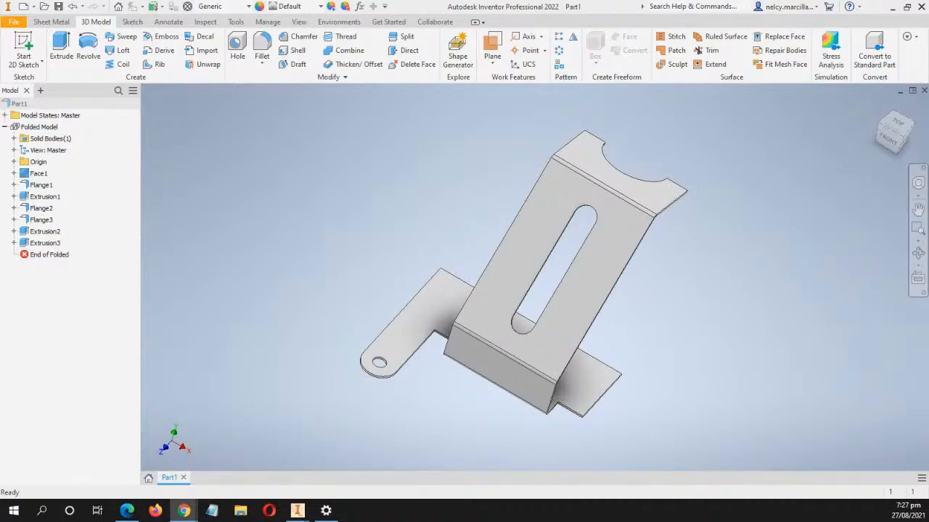
{"action": "right_click", "coordinate": [544, 221]}
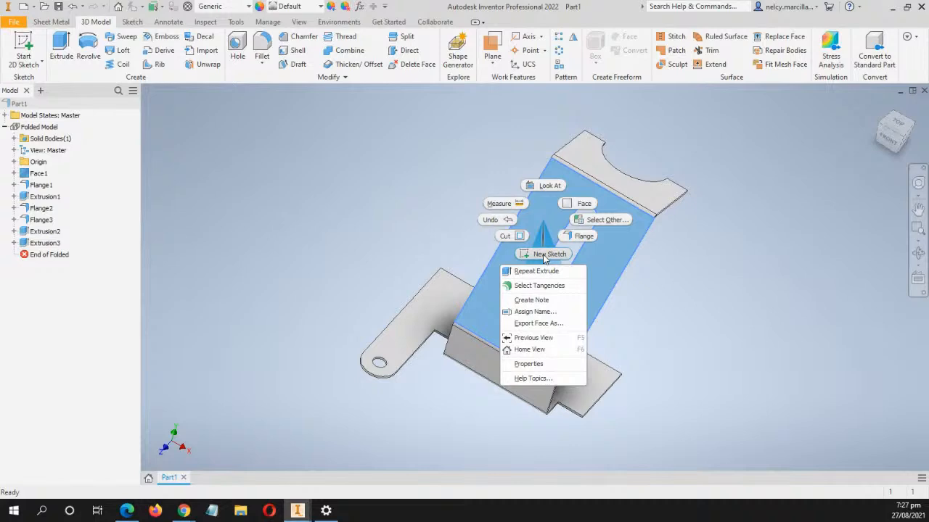
{"action": "left_click", "coordinate": [545, 254]}
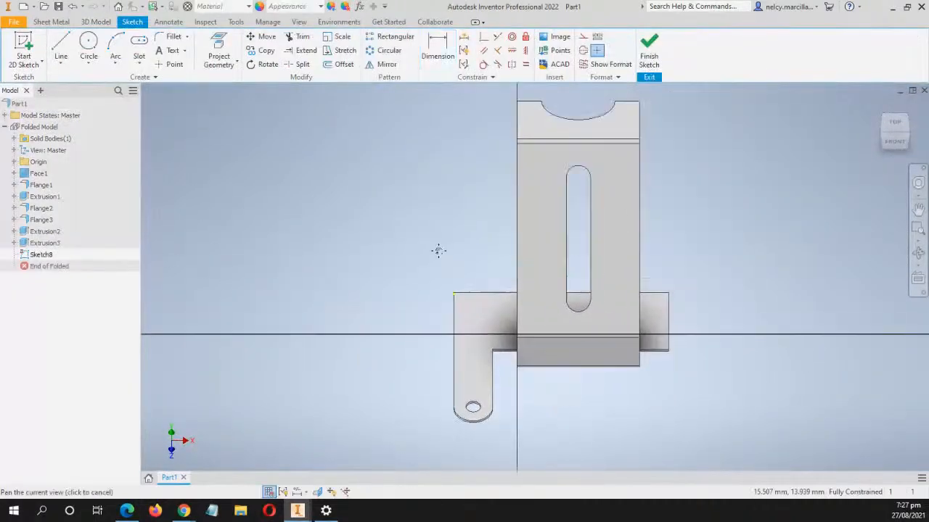
Draw a 10 mm horizontal line outward from the midpoint of the angled face's long edge on the holed-tab side
{"action": "left_click_drag", "start_coordinate": [376, 260], "coordinate": [420, 258]}
{"action": "key", "text": "l"}
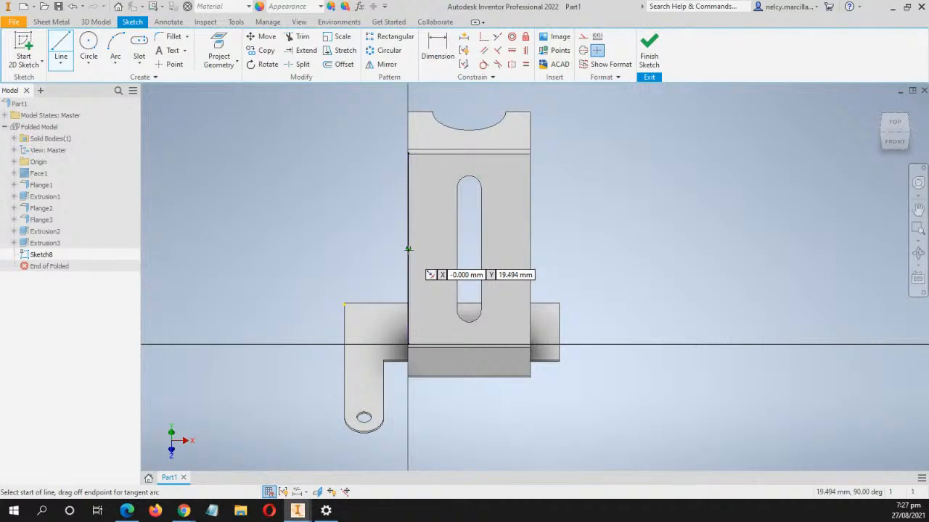
{"action": "left_click", "coordinate": [408, 249]}
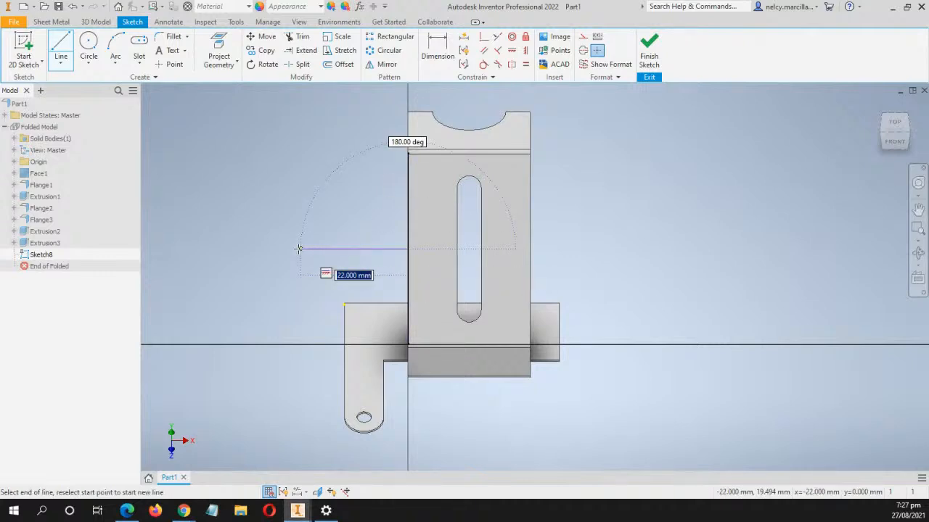
{"action": "type", "text": "10"}
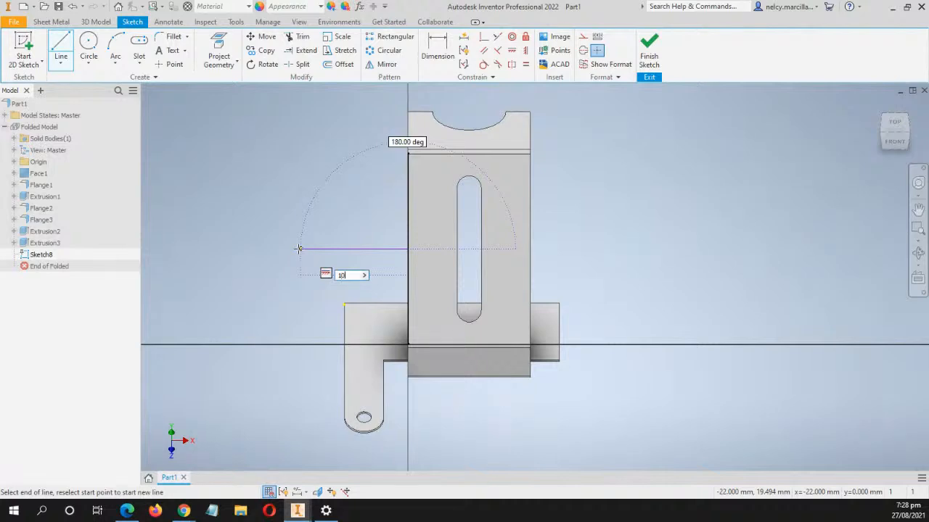
{"action": "key", "text": "Return"}
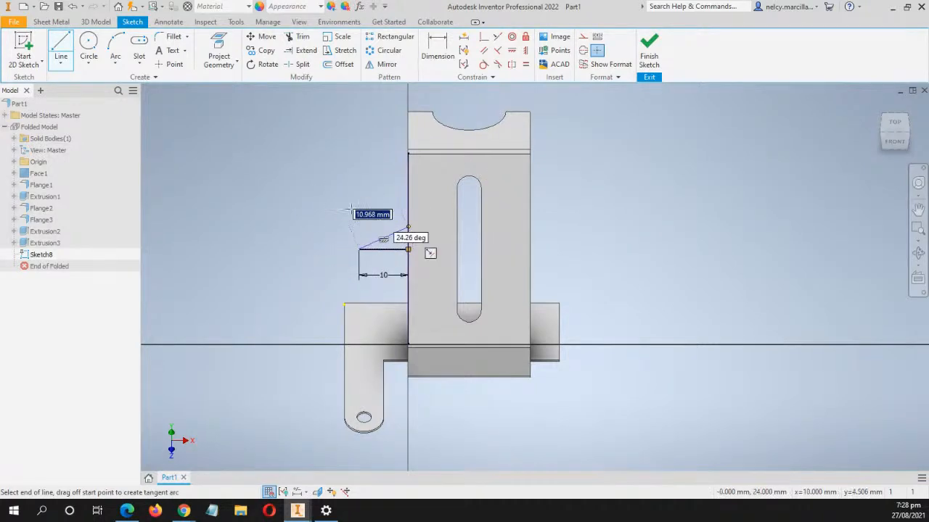
{"action": "key", "text": "Escape"}
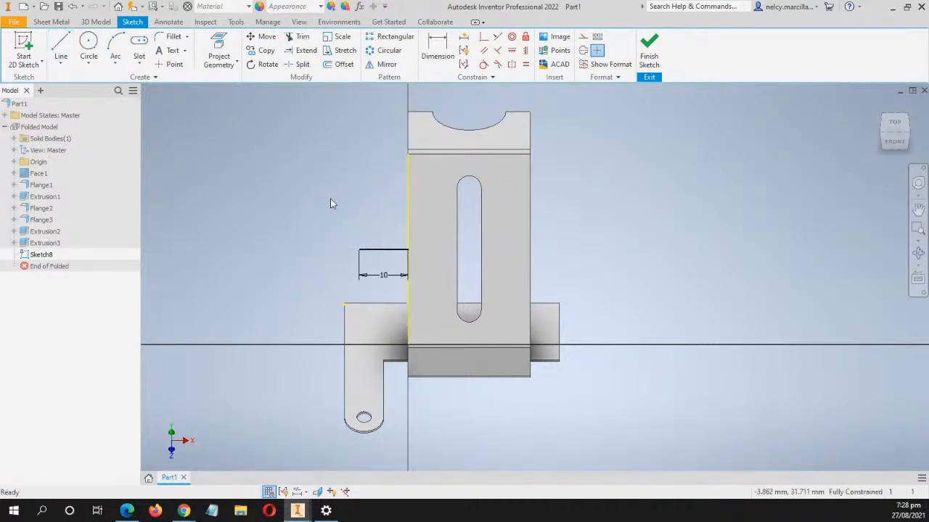
Draw two horizontal lines about 10.6 mm long outward from the same edge, one above and one below the 10 mm line
{"action": "scroll", "coordinate": [396, 231], "scroll_direction": "up", "scroll_amount": 4}
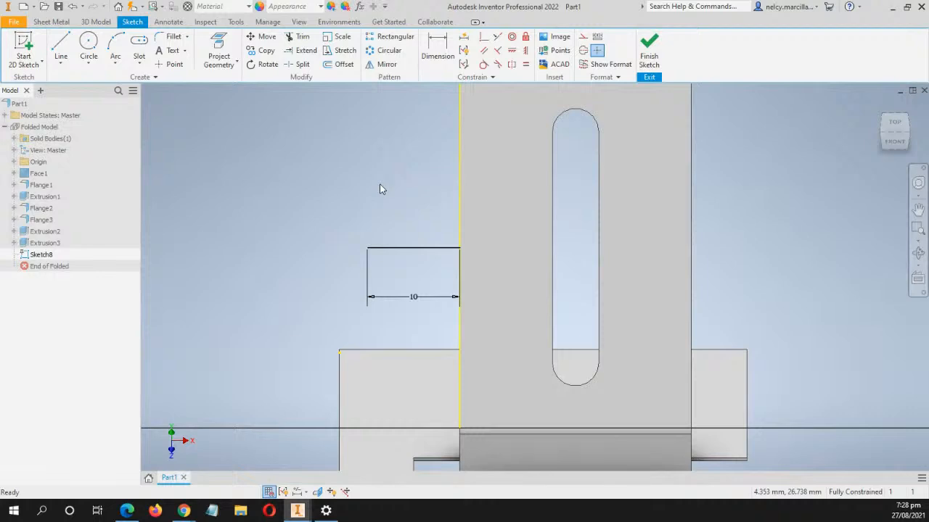
{"action": "key", "text": "l"}
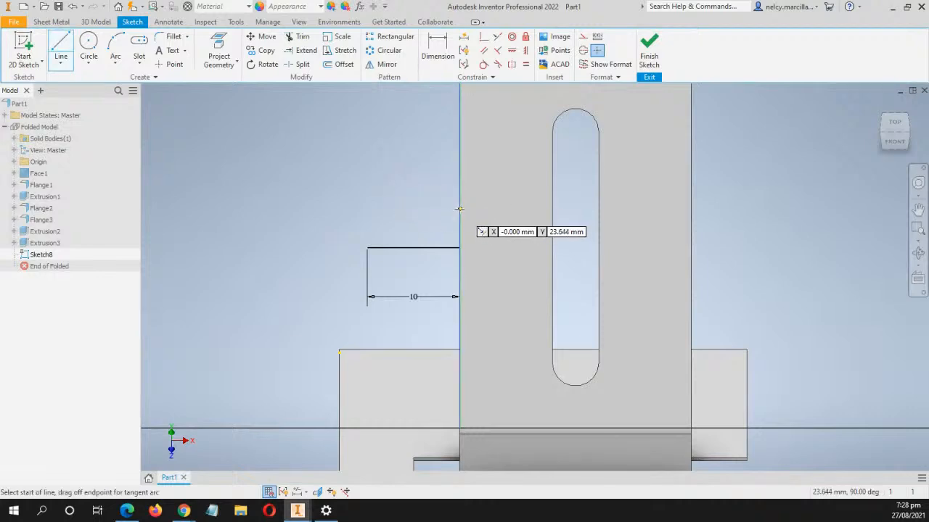
{"action": "left_click", "coordinate": [459, 209]}
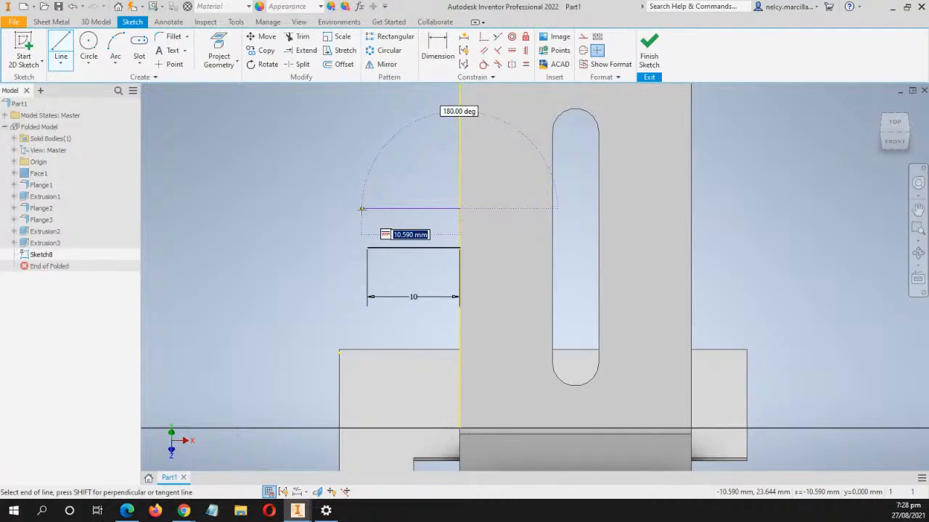
{"action": "double_click", "coordinate": [362, 209]}
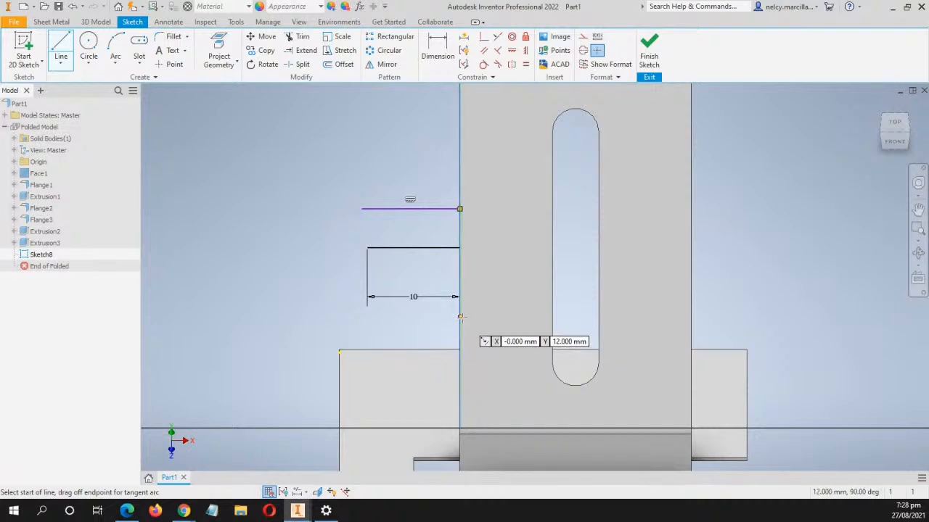
{"action": "left_click", "coordinate": [460, 316]}
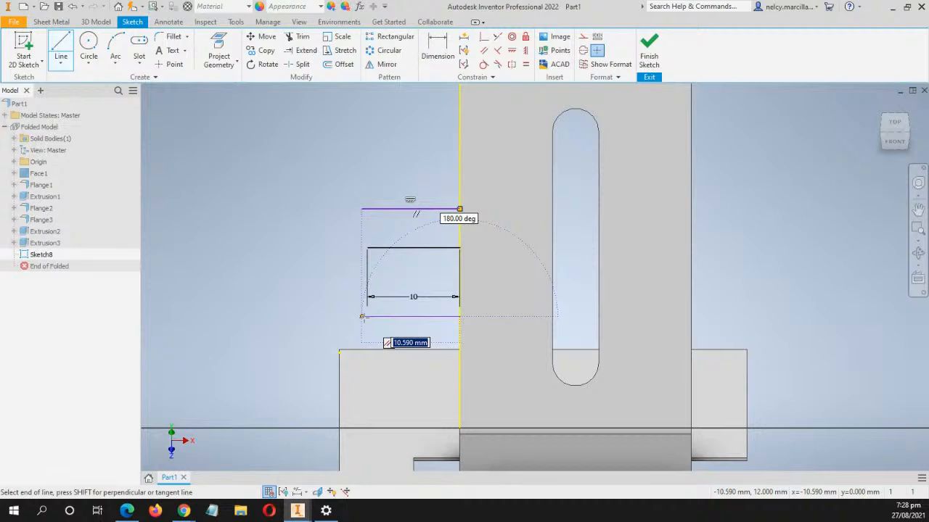
{"action": "left_click", "coordinate": [361, 316]}
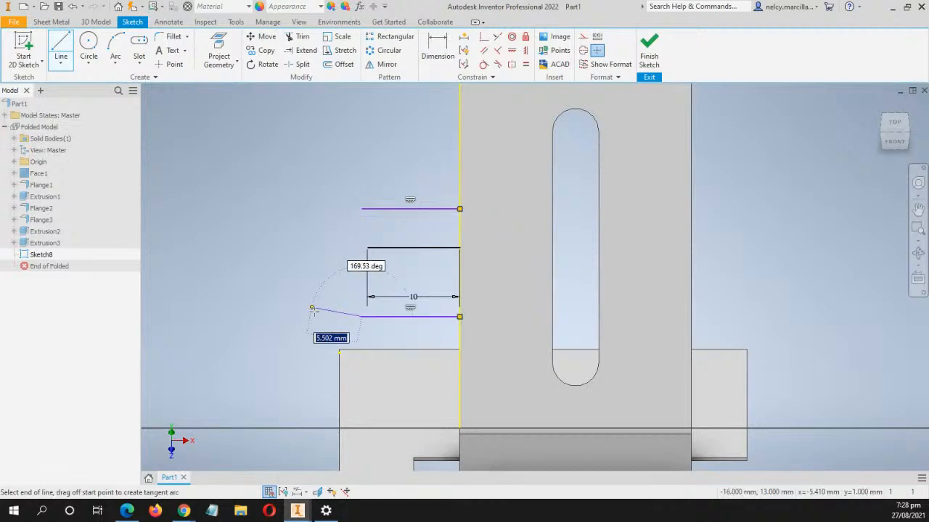
{"action": "key", "text": "Escape"}
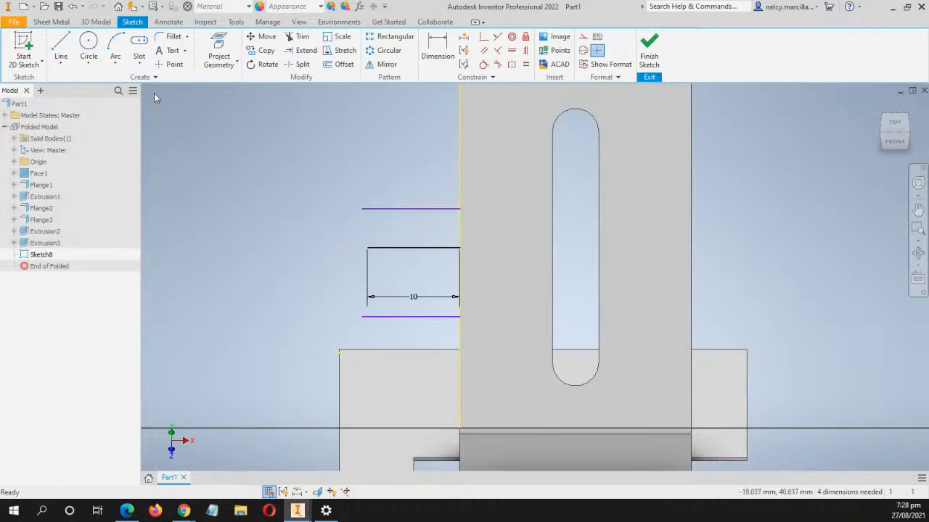
Join the outer ends of the two lines with a tangent three-point arc of about 5.8 mm radius
{"action": "left_click", "coordinate": [117, 62]}
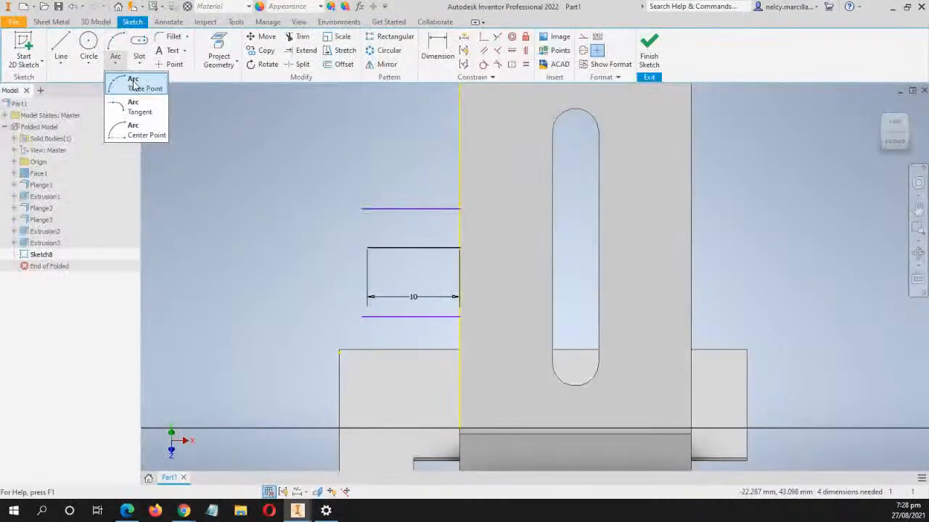
{"action": "left_click", "coordinate": [133, 84]}
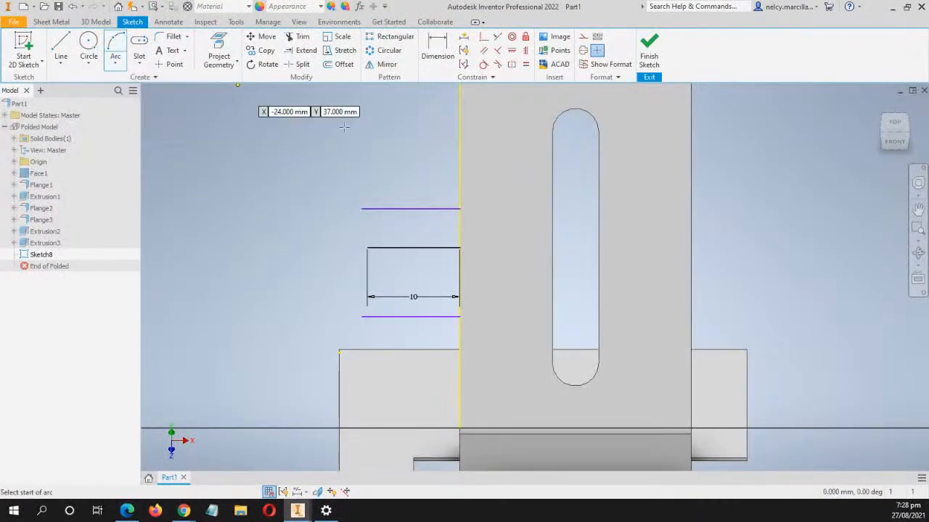
{"action": "left_click", "coordinate": [361, 209]}
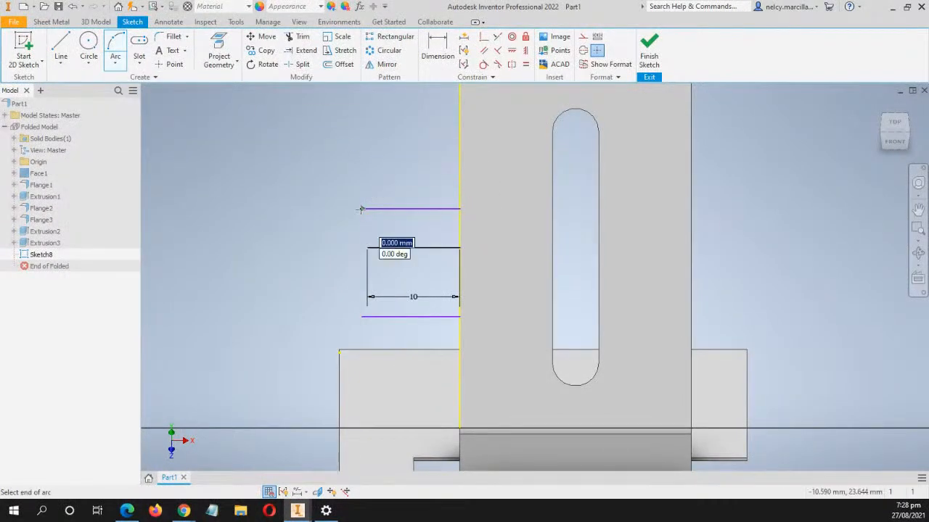
{"action": "left_click", "coordinate": [361, 316]}
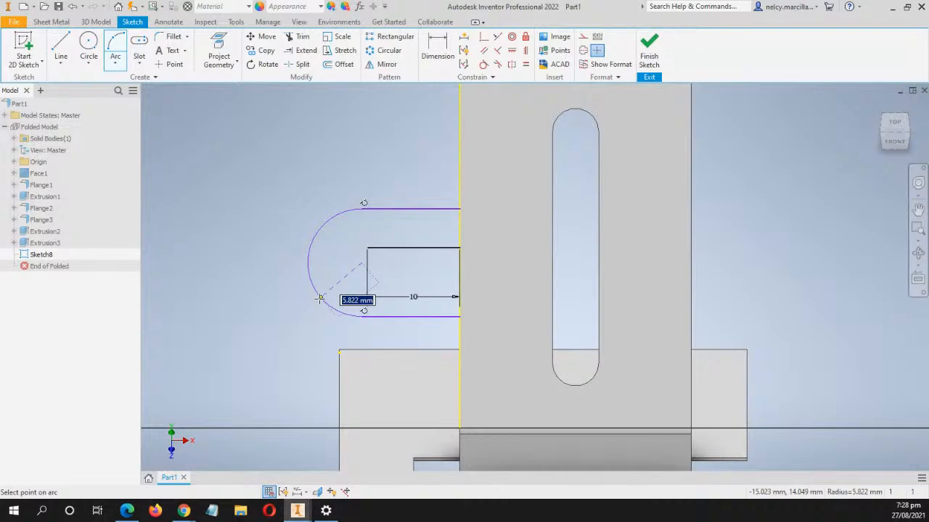
{"action": "left_click", "coordinate": [320, 298]}
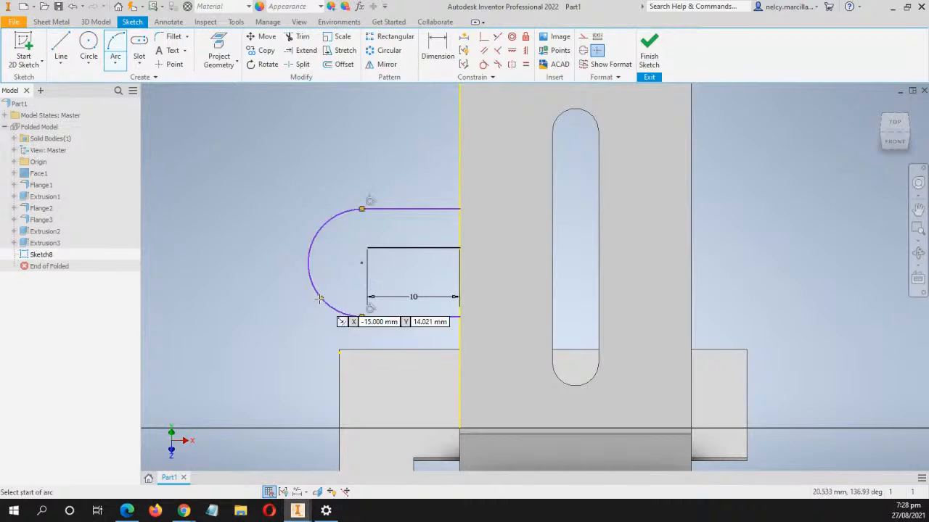
Constrain the arc's center point coincident with the outer end of the 10 mm line
{"action": "middle_click_drag", "start_coordinate": [376, 216], "coordinate": [368, 176]}
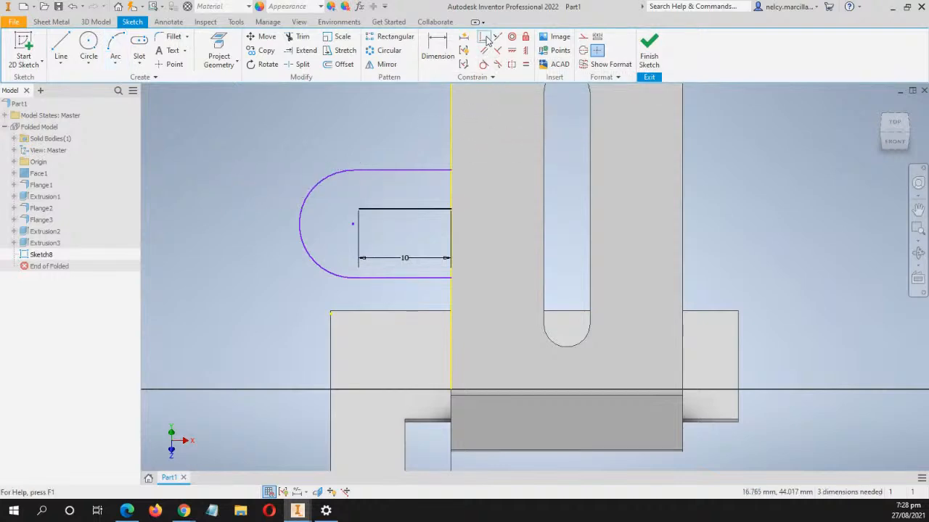
{"action": "left_click", "coordinate": [484, 37]}
{"action": "scroll", "coordinate": [360, 211], "scroll_direction": "down", "scroll_amount": 5}
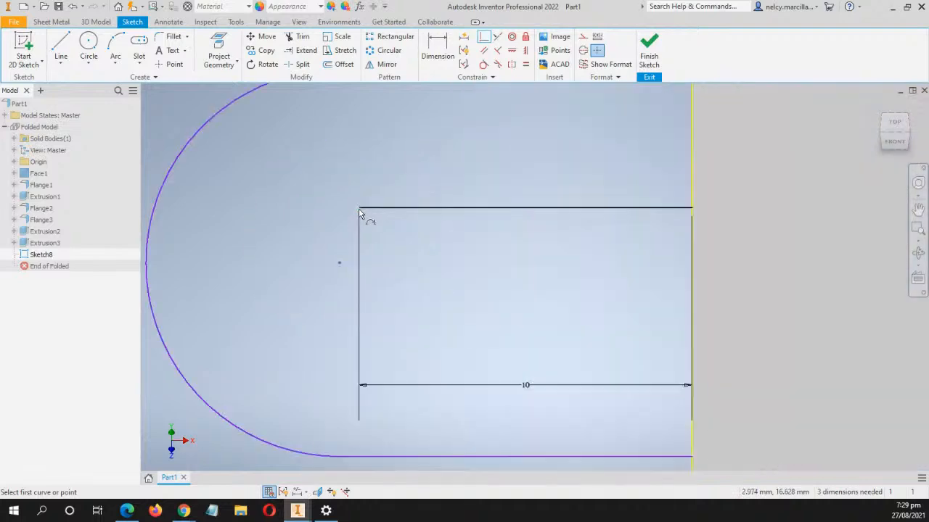
{"action": "scroll", "coordinate": [370, 244], "scroll_direction": "up", "scroll_amount": 6}
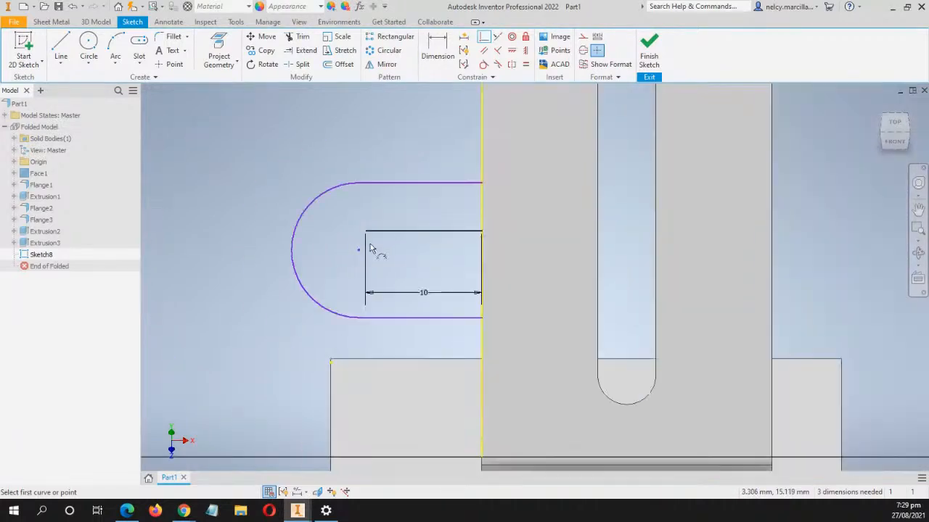
{"action": "scroll", "coordinate": [368, 248], "scroll_direction": "down", "scroll_amount": 3}
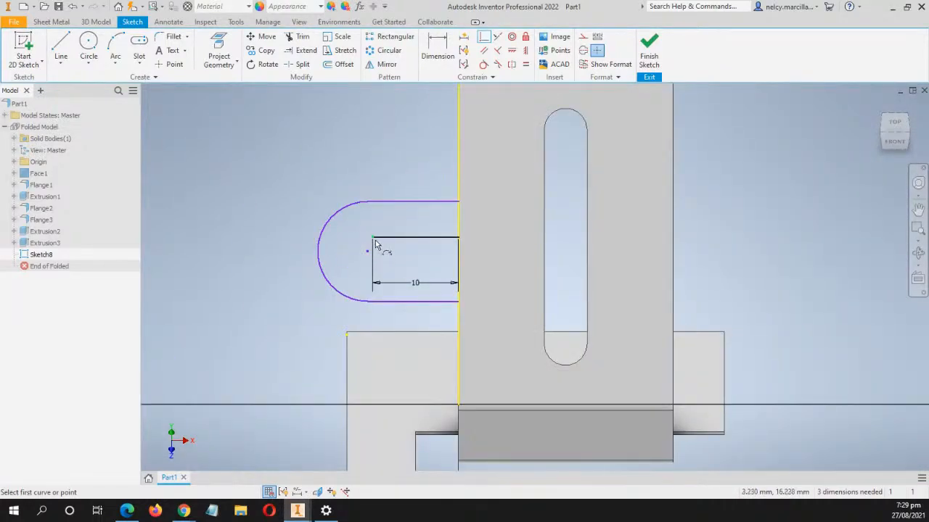
{"action": "left_click", "coordinate": [370, 247]}
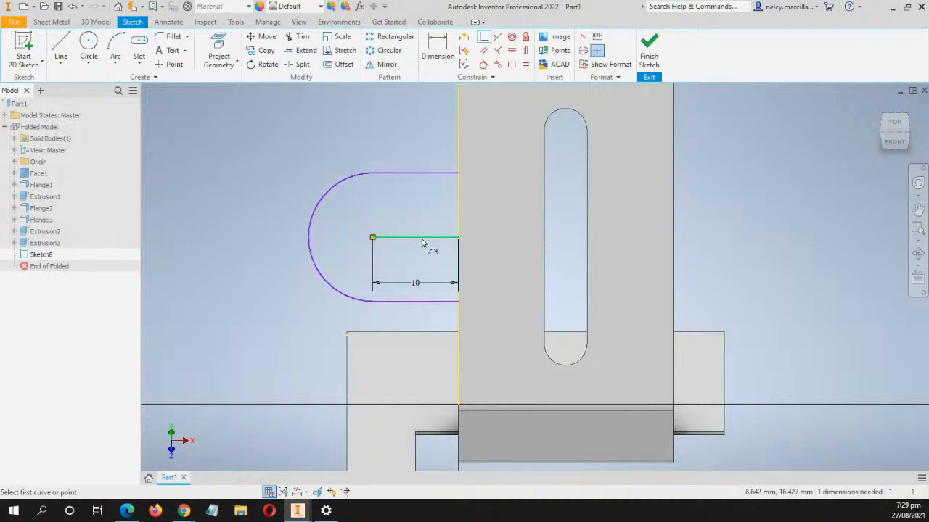
{"action": "left_click", "coordinate": [392, 238]}
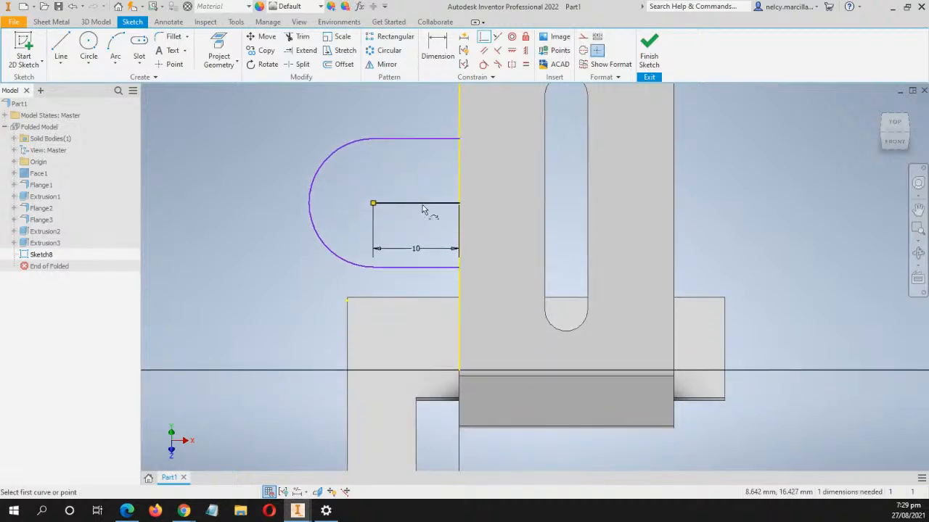
Dimension the rounded end arc of the side tab with a radius of 5 mm
{"action": "key", "text": "d"}
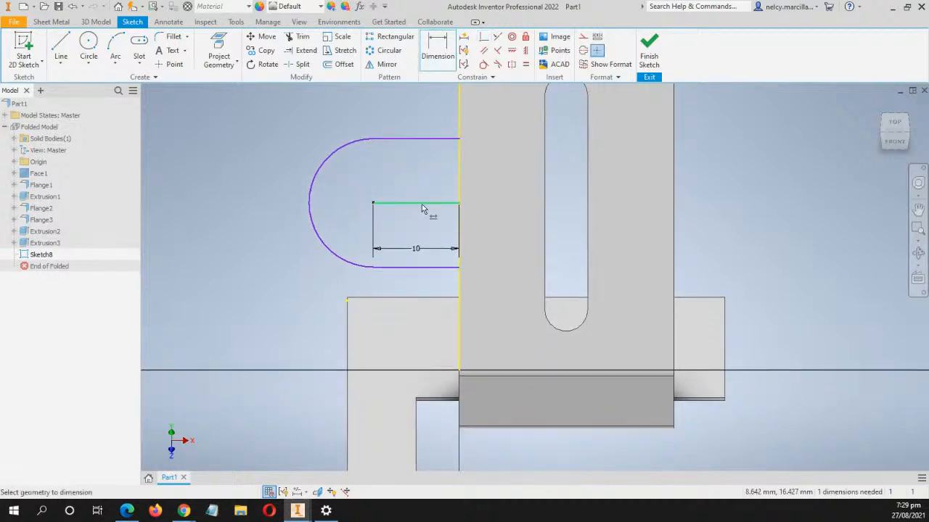
{"action": "left_click", "coordinate": [336, 154]}
{"action": "left_click", "coordinate": [263, 139]}
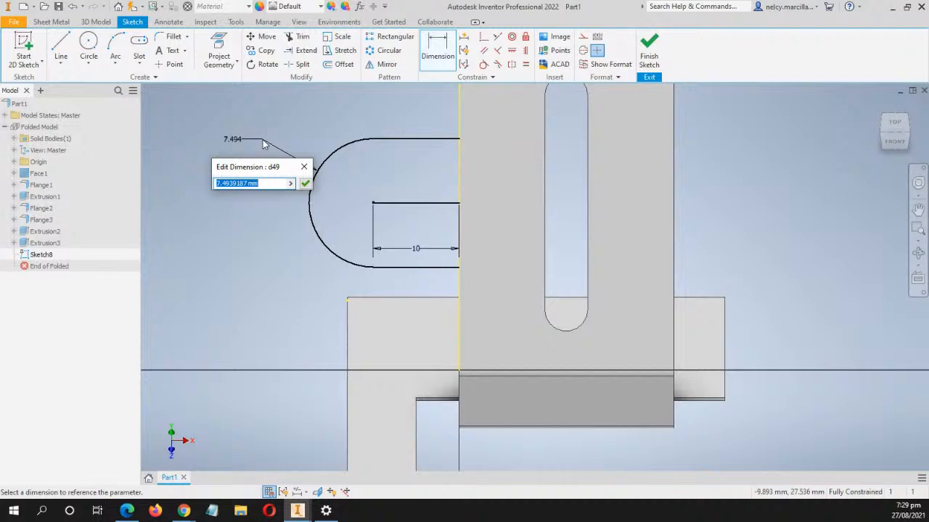
{"action": "type", "text": "5"}
{"action": "key", "text": "Return"}
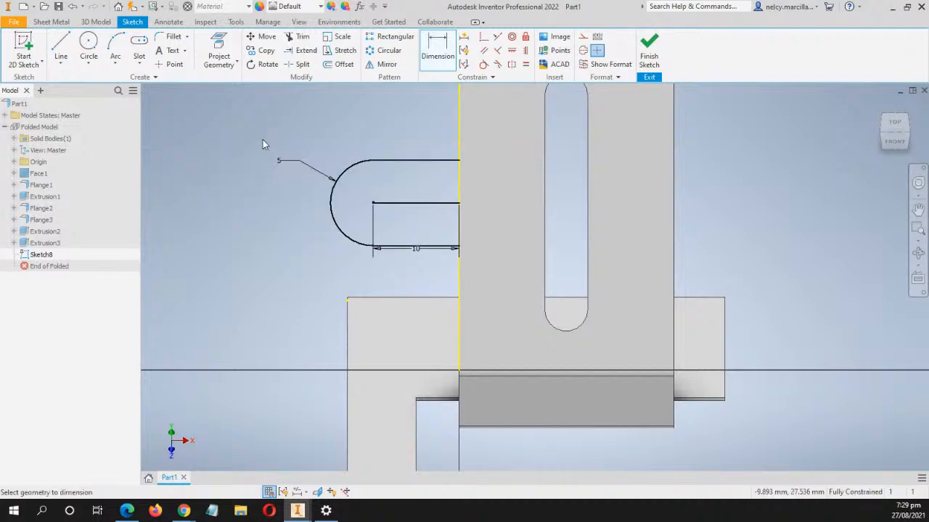
Move the 10 mm dimension below the tab profile, clear of its lower line
{"action": "scroll", "coordinate": [418, 251], "scroll_direction": "down", "scroll_amount": 3}
{"action": "scroll", "coordinate": [417, 252], "scroll_direction": "up", "scroll_amount": 2}
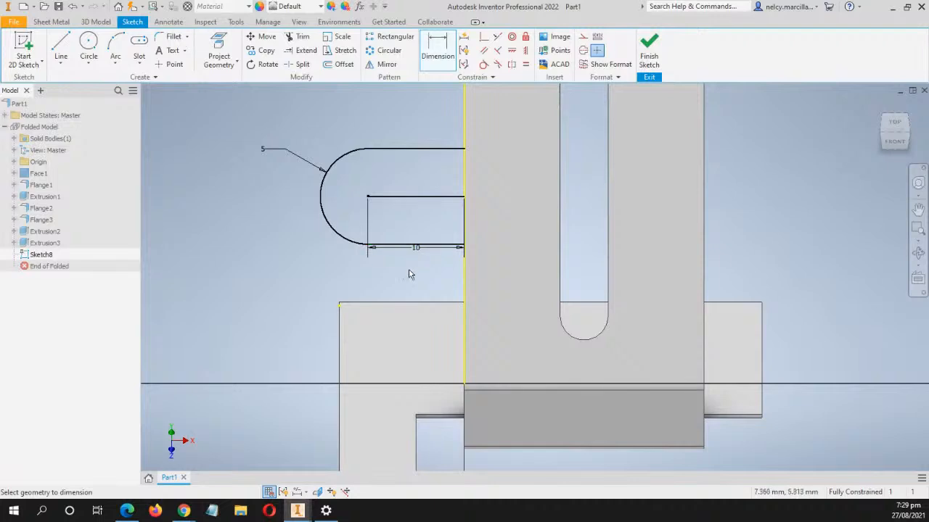
{"action": "key", "text": "Escape"}
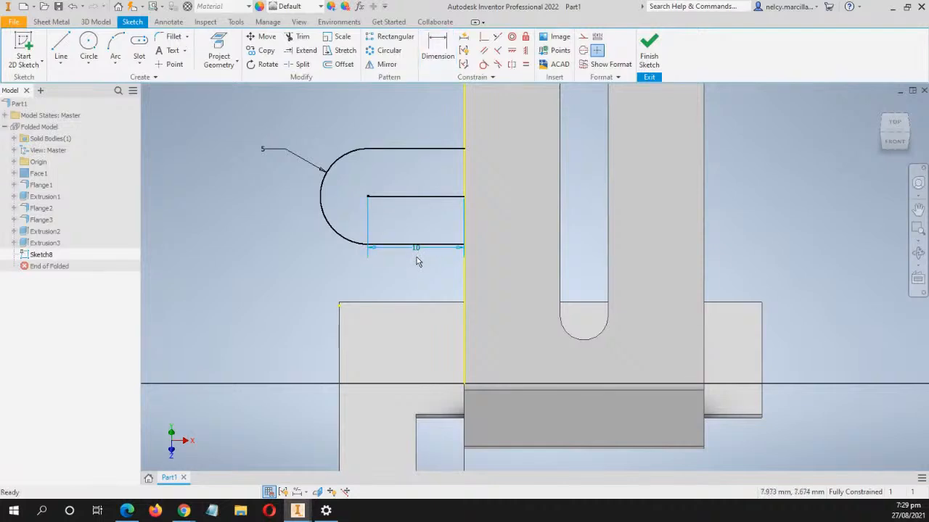
{"action": "left_click_drag", "start_coordinate": [417, 252], "coordinate": [416, 280]}
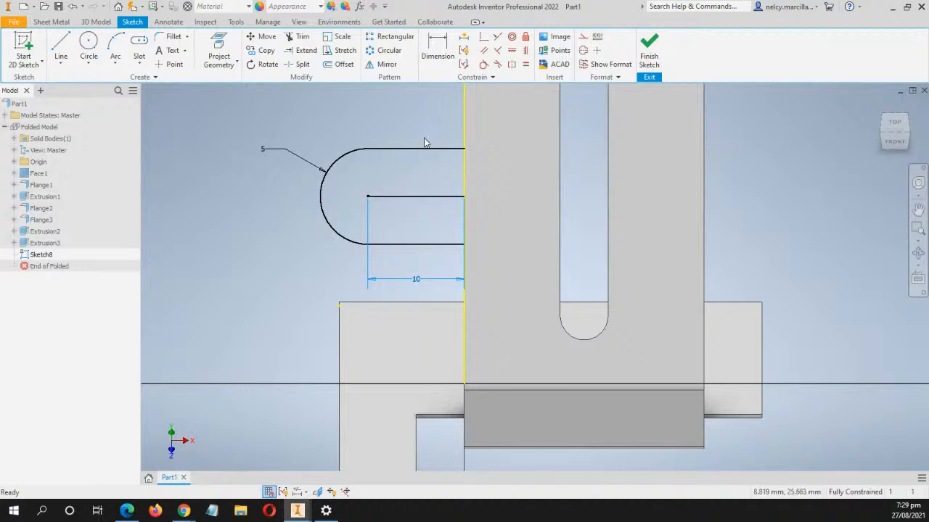
Convert the 10 mm middle line of the tab profile to construction geometry
{"action": "right_click", "coordinate": [426, 197]}
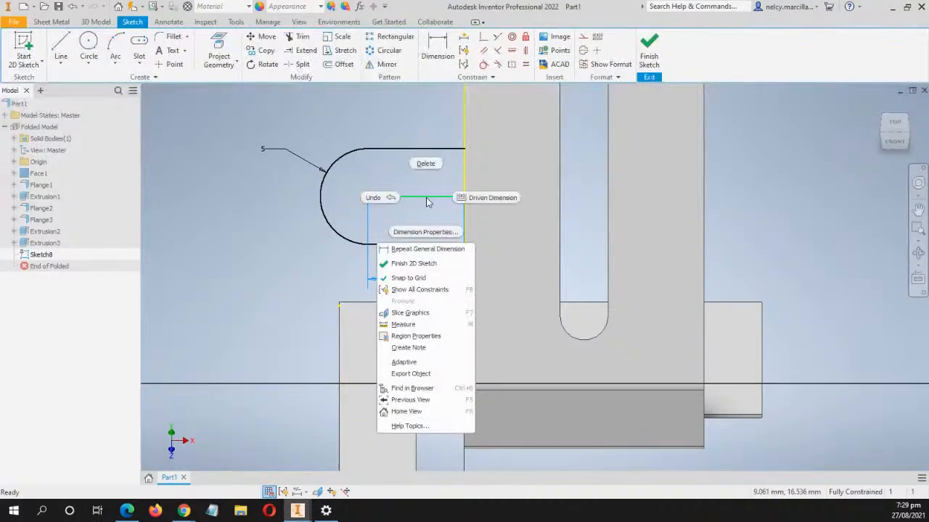
{"action": "left_click", "coordinate": [306, 259]}
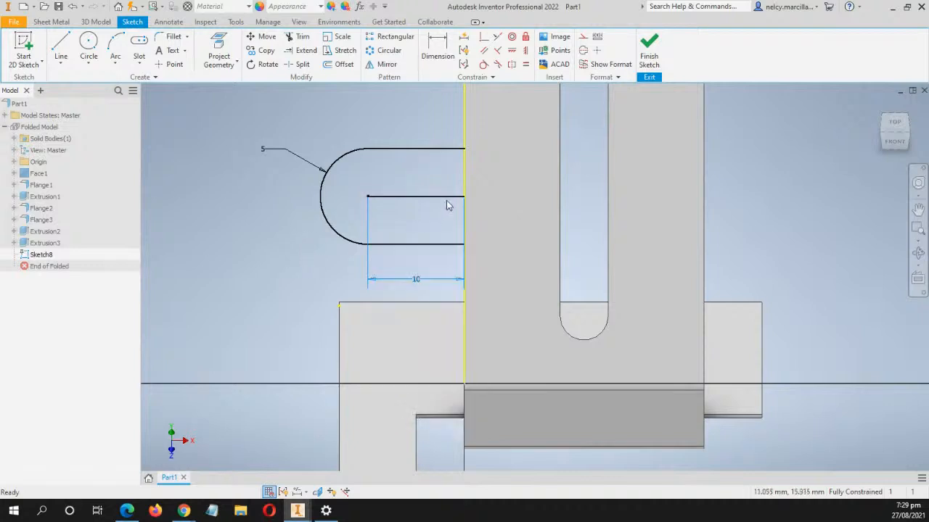
{"action": "right_click", "coordinate": [448, 198]}
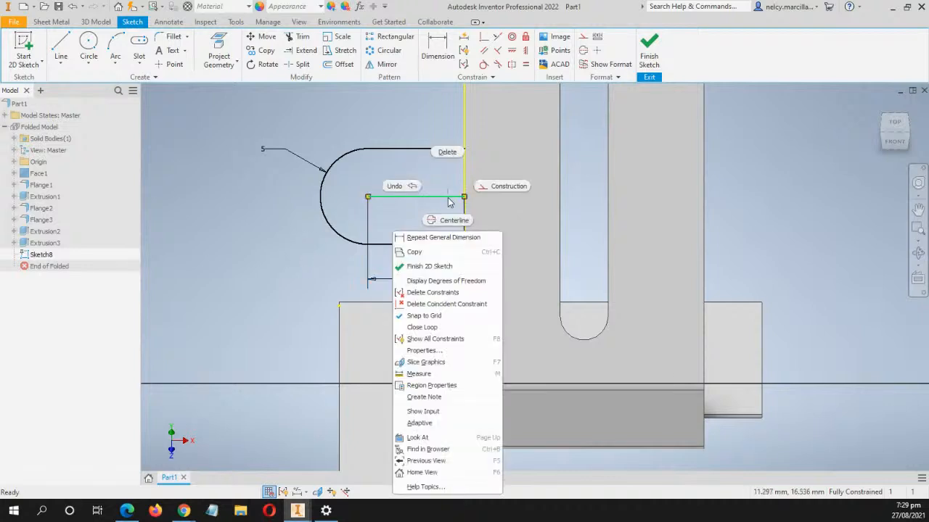
{"action": "left_click", "coordinate": [517, 192]}
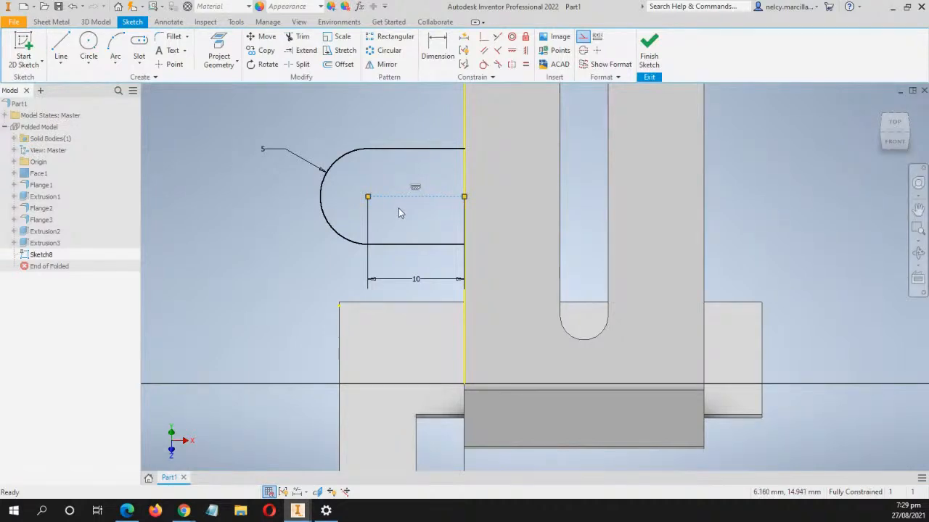
Draw a 5 mm diameter circle in the empty area beyond the tab's rounded end
{"action": "left_click", "coordinate": [88, 45]}
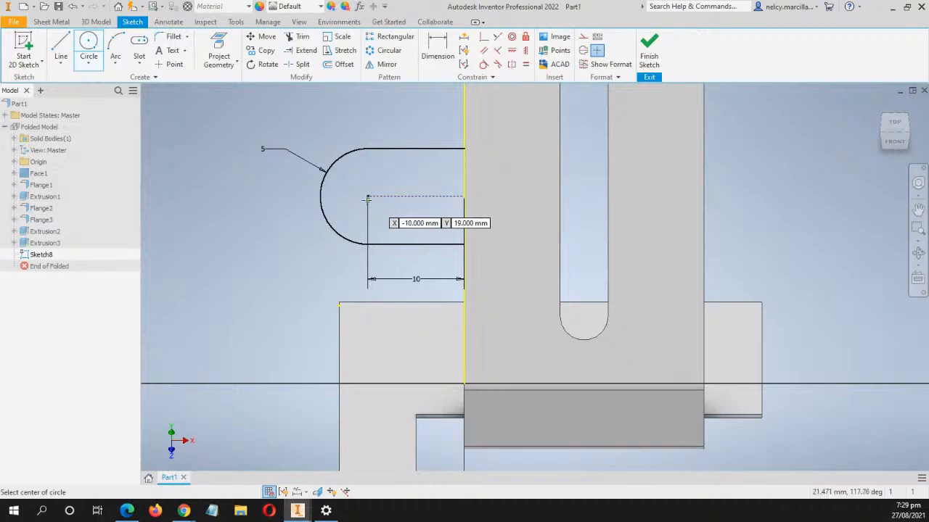
{"action": "left_click", "coordinate": [204, 201]}
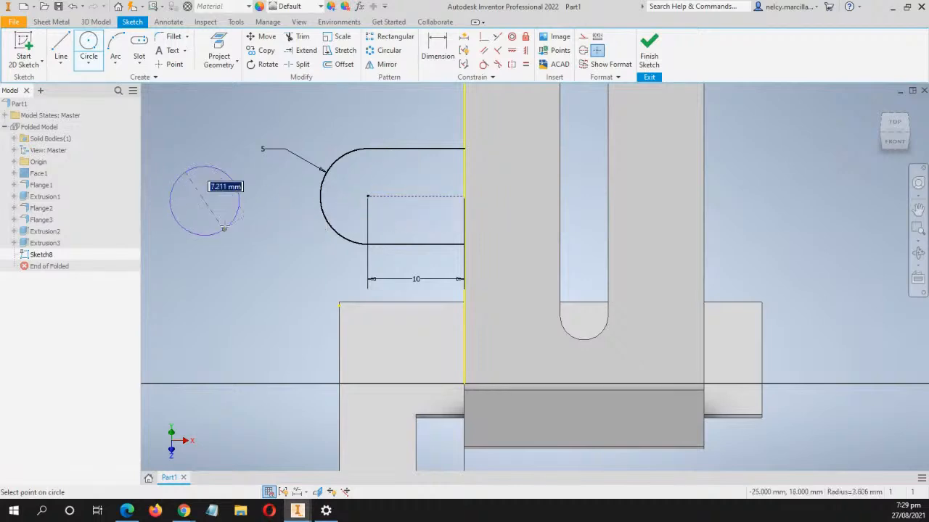
{"action": "type", "text": "5"}
{"action": "key", "text": "Return"}
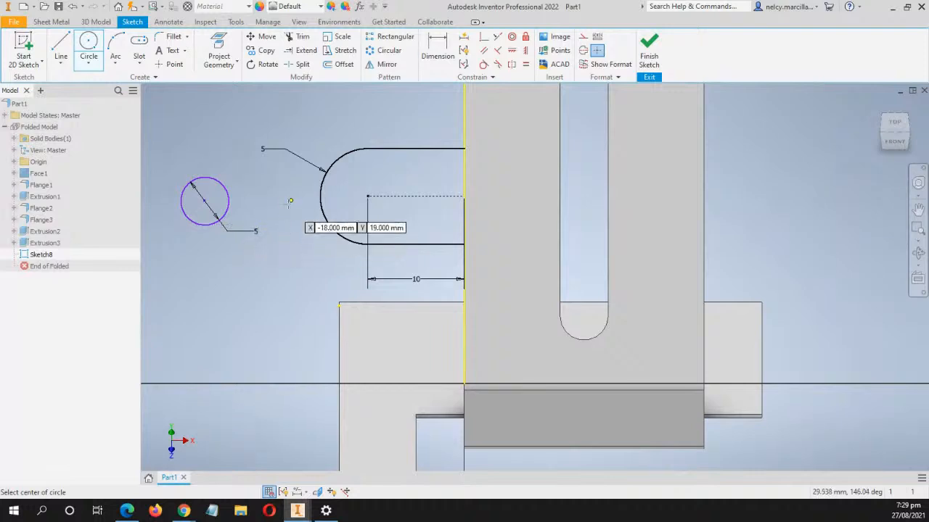
{"action": "key", "text": "Escape"}
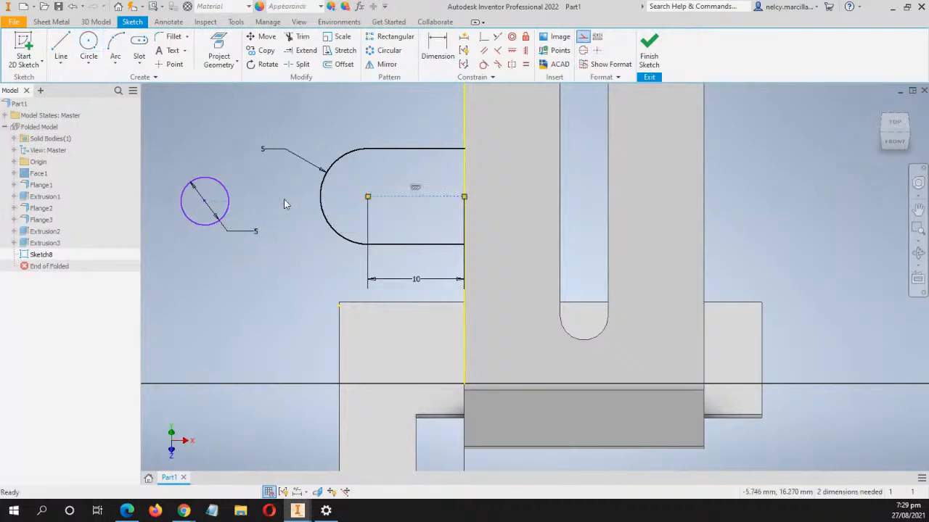
Move the 5 mm circle closer to the tab and constrain it concentric with the rounded end arc
{"action": "middle_click_drag", "start_coordinate": [283, 203], "coordinate": [364, 193]}
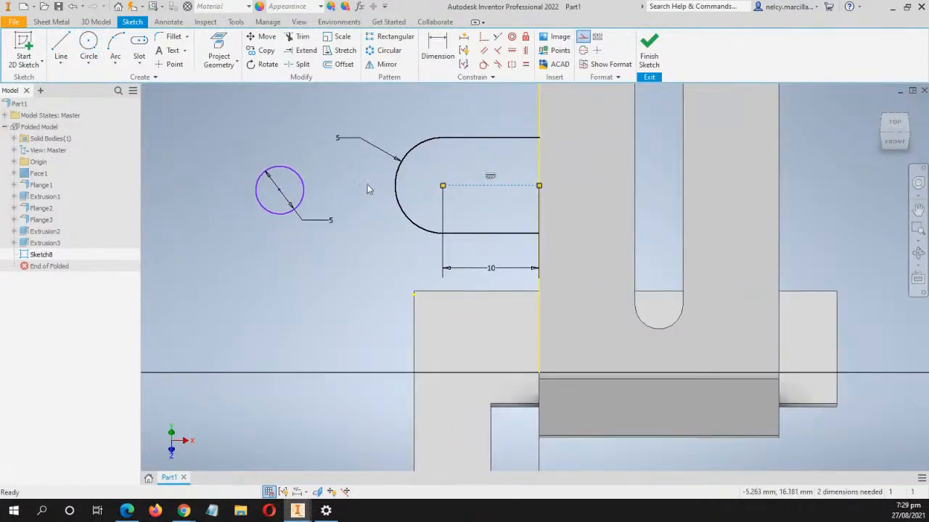
{"action": "middle_click_drag", "start_coordinate": [434, 172], "coordinate": [404, 161]}
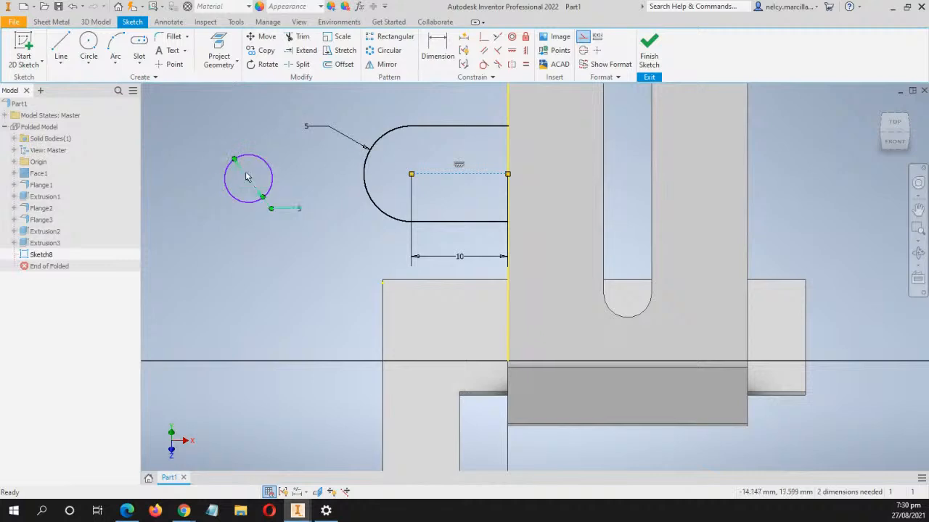
{"action": "left_click_drag", "start_coordinate": [248, 178], "coordinate": [296, 226]}
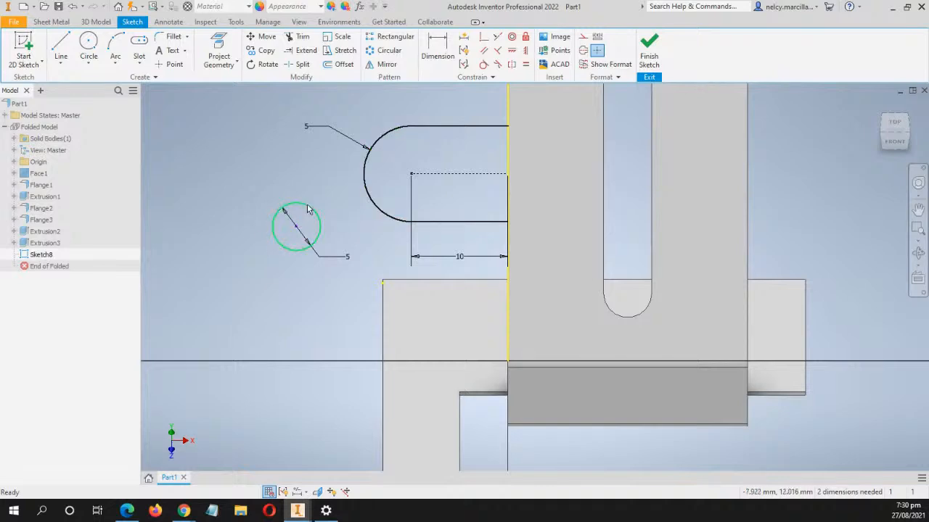
{"action": "left_click", "coordinate": [512, 37]}
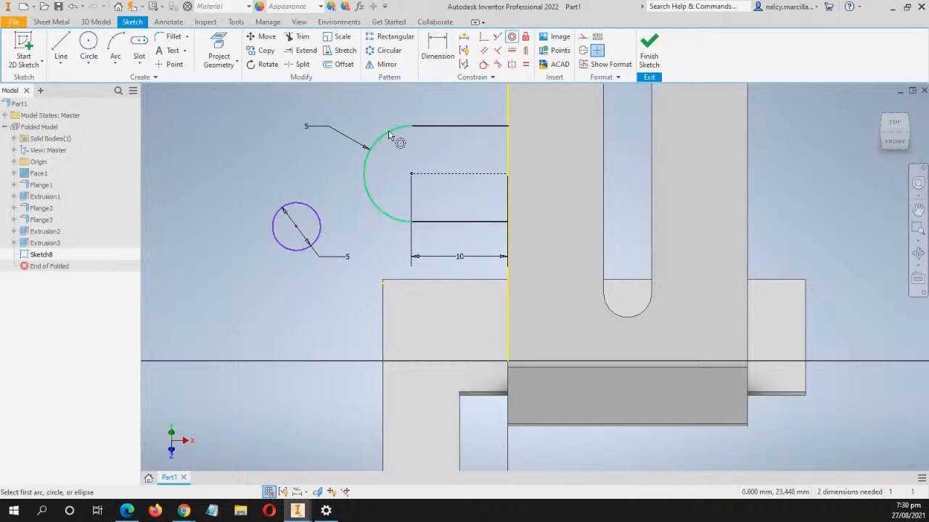
{"action": "left_click", "coordinate": [387, 135]}
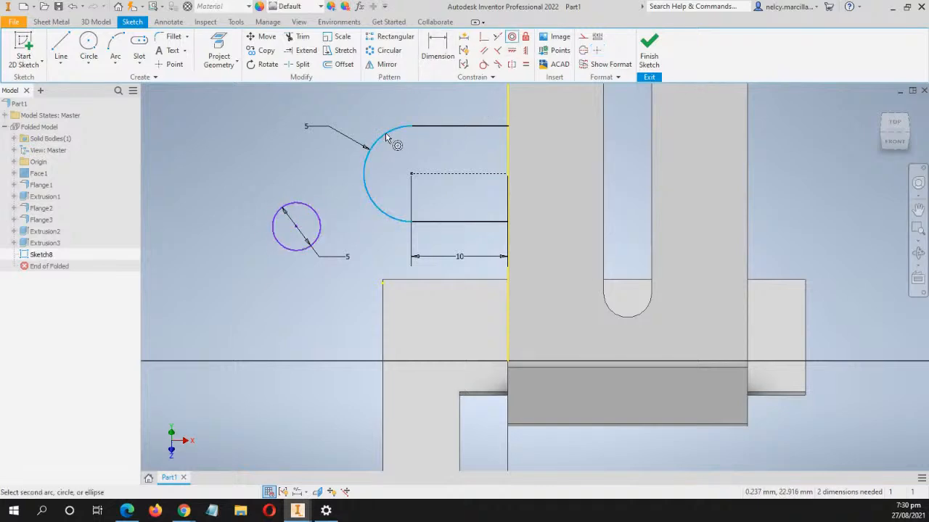
{"action": "left_click", "coordinate": [314, 213]}
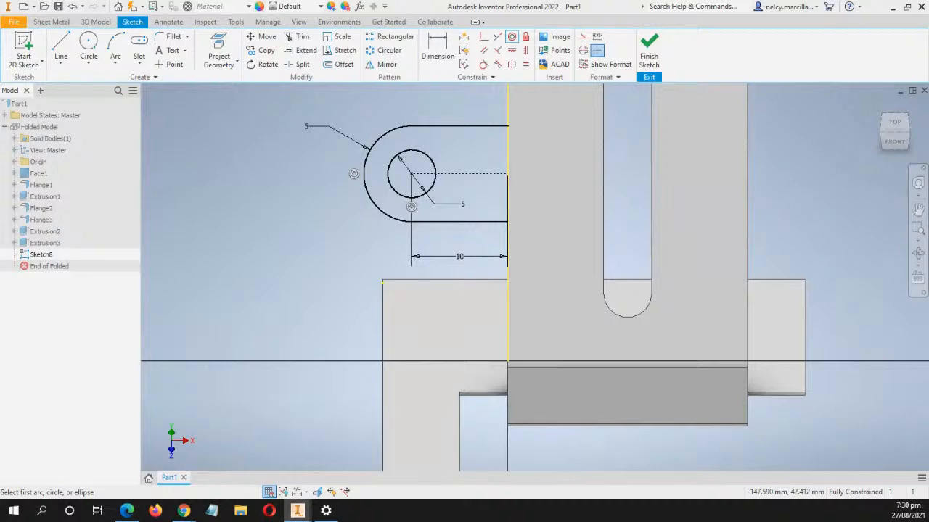
{"action": "key", "text": "alt+Tab"}
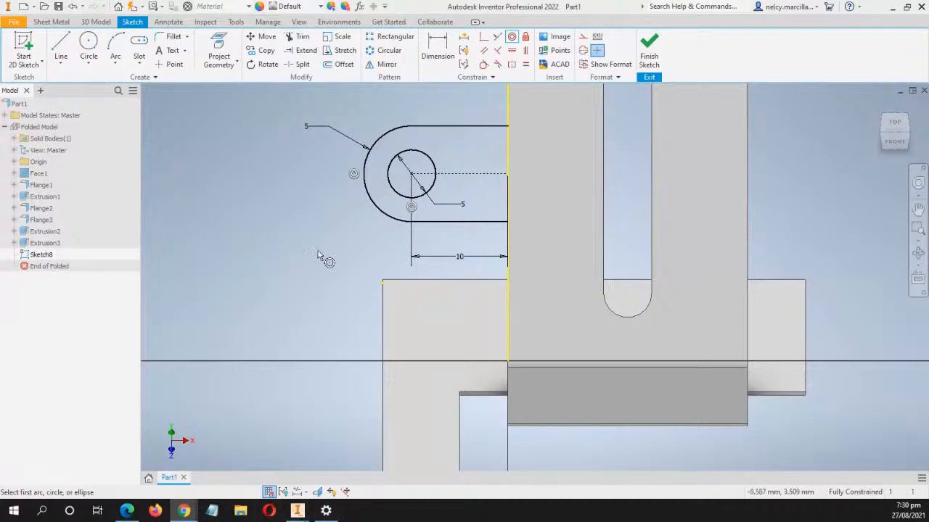
{"action": "middle_click_drag", "start_coordinate": [274, 270], "coordinate": [369, 253], "text": "shift"}
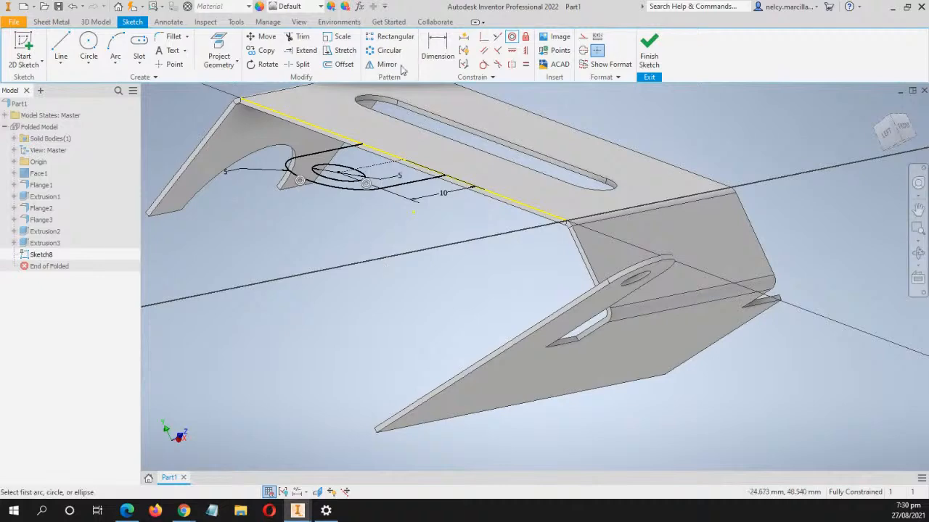
{"action": "left_click", "coordinate": [876, 106]}
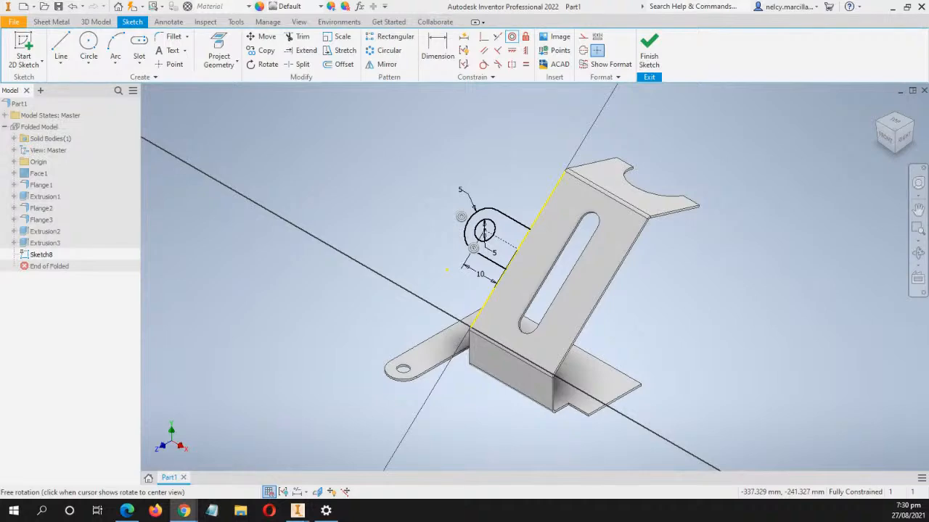
{"action": "left_click", "coordinate": [184, 511]}
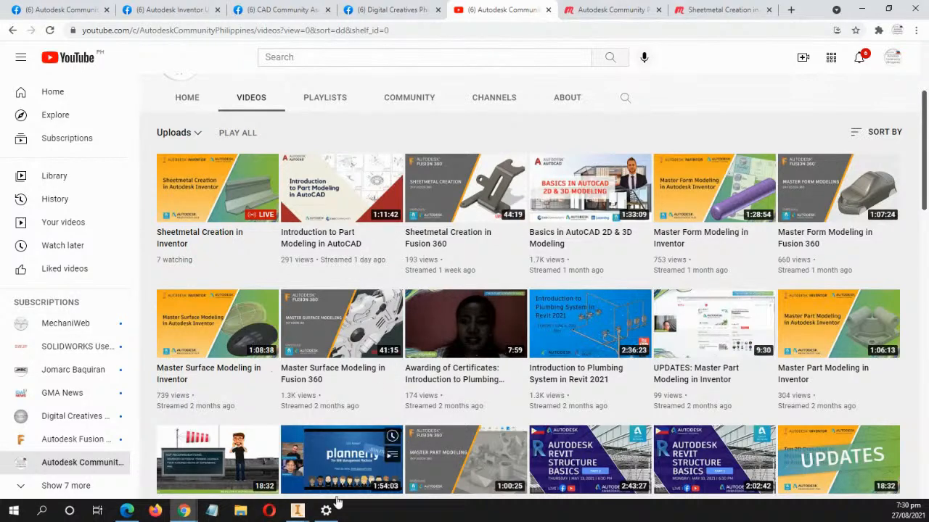
{"action": "mouse_move", "coordinate": [301, 511]}
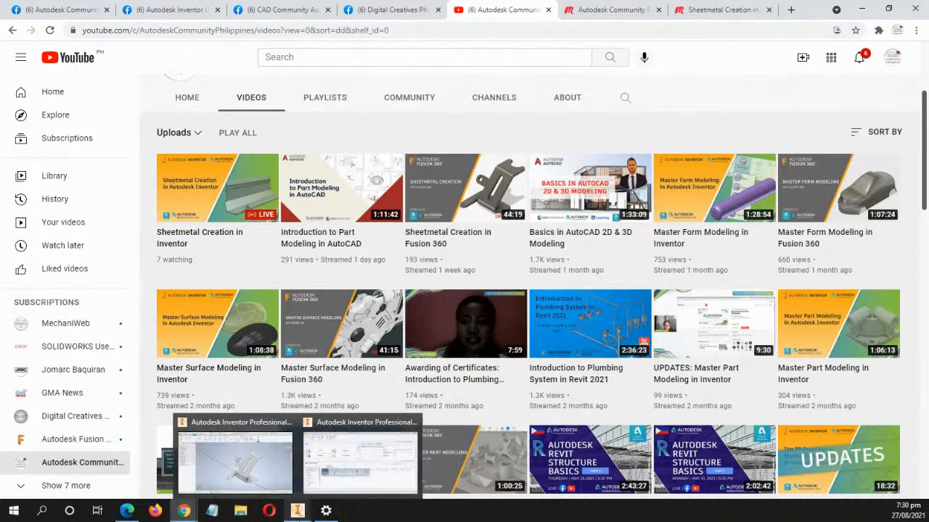
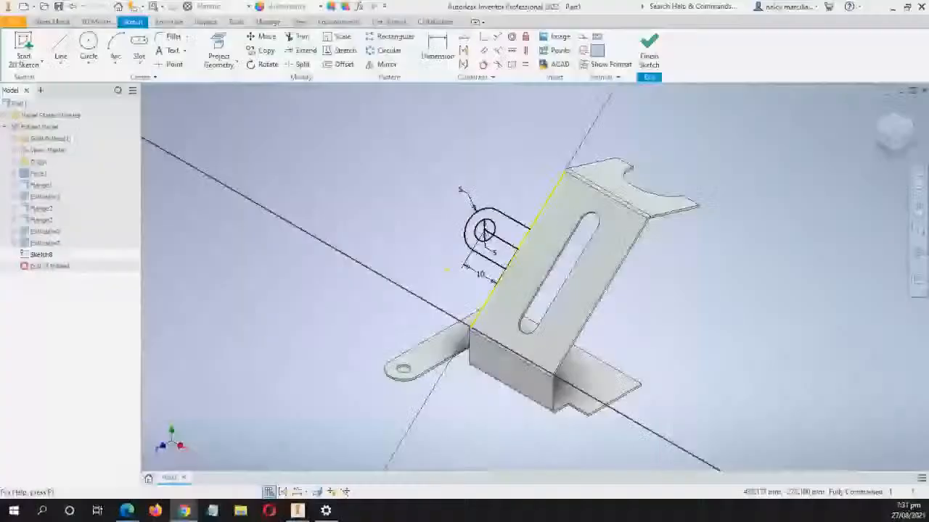
{"action": "scroll", "coordinate": [585, 354], "scroll_direction": "down", "scroll_amount": 6}
{"action": "scroll", "coordinate": [522, 166], "scroll_direction": "up", "scroll_amount": 2}
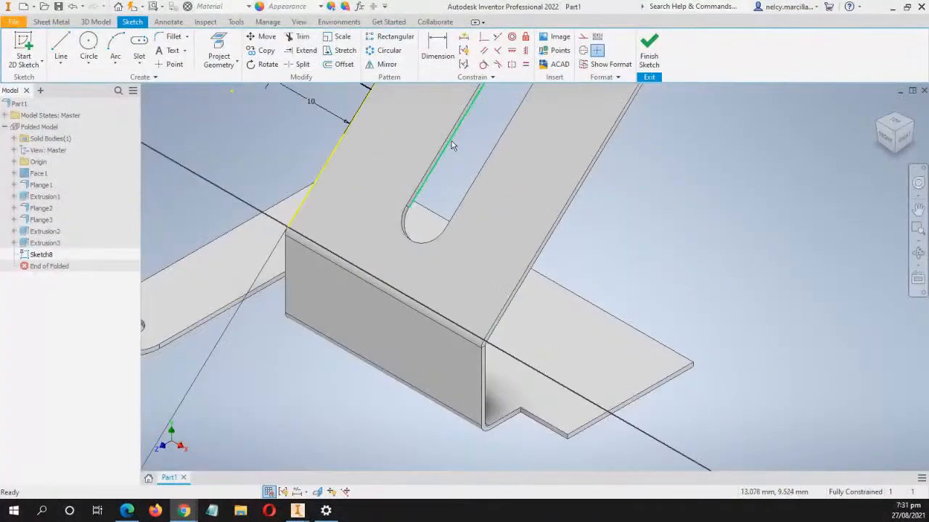
{"action": "mouse_move", "coordinate": [452, 141]}
{"action": "middle_mouse_down"}
{"action": "mouse_move", "coordinate": [517, 429]}
{"action": "mouse_move", "coordinate": [425, 275]}
{"action": "middle_mouse_up"}
{"action": "scroll", "coordinate": [425, 276], "scroll_direction": "up", "scroll_amount": 5}
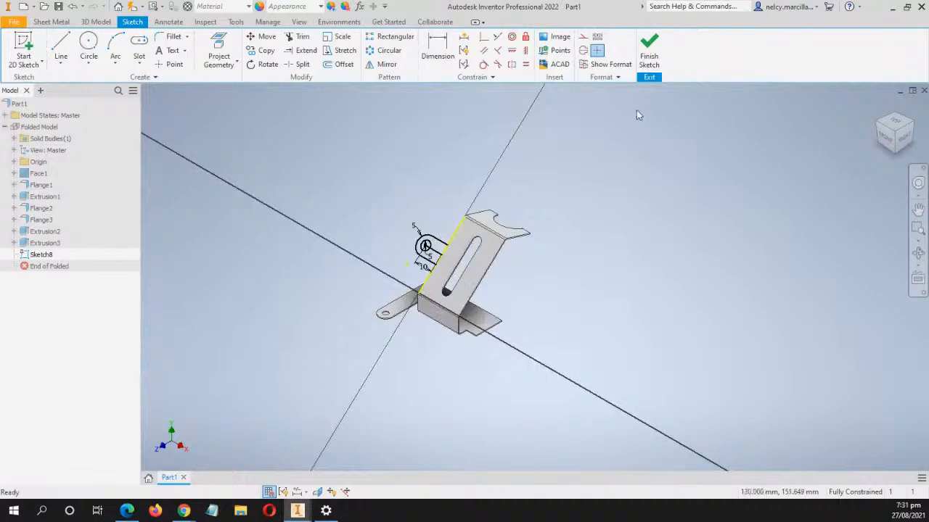
Finish the sketch and create a sheet metal Face from the rounded tab profile, leaving the circle open as a hole
{"action": "left_click", "coordinate": [648, 58]}
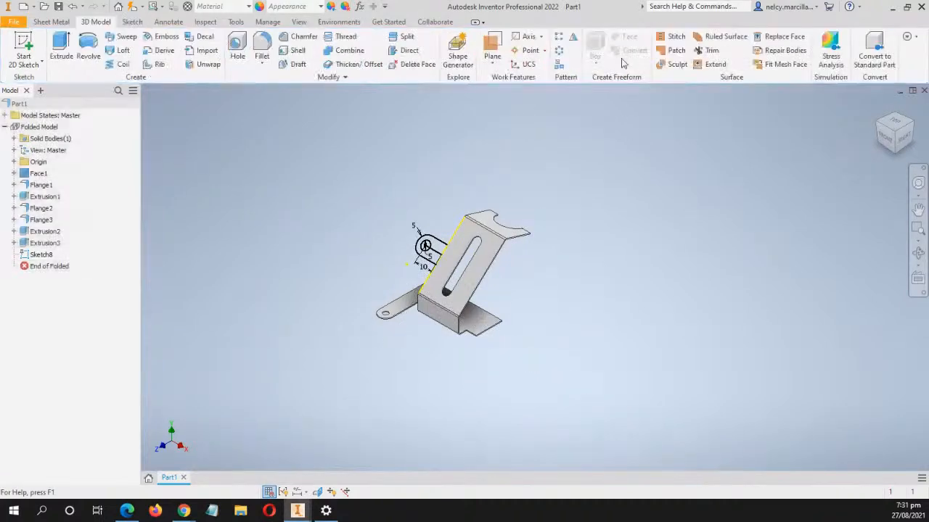
{"action": "left_click", "coordinate": [51, 22]}
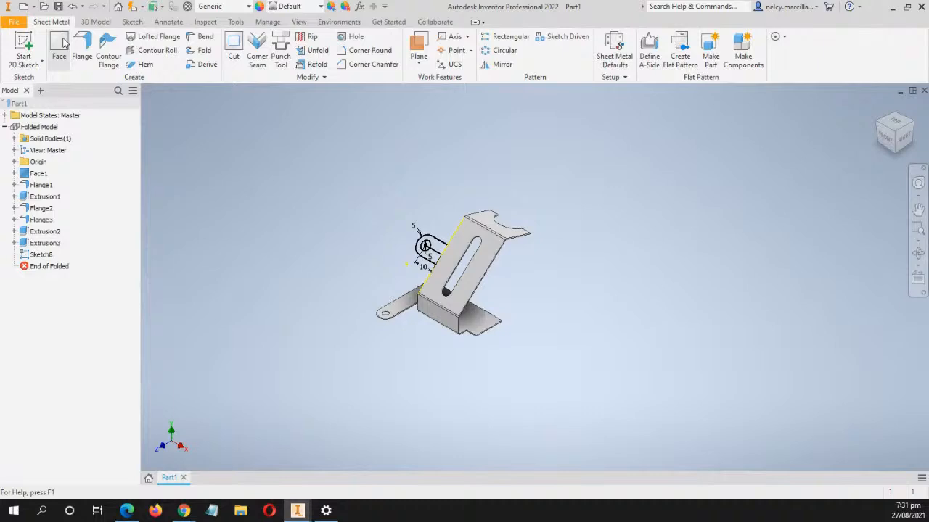
{"action": "left_click", "coordinate": [62, 44]}
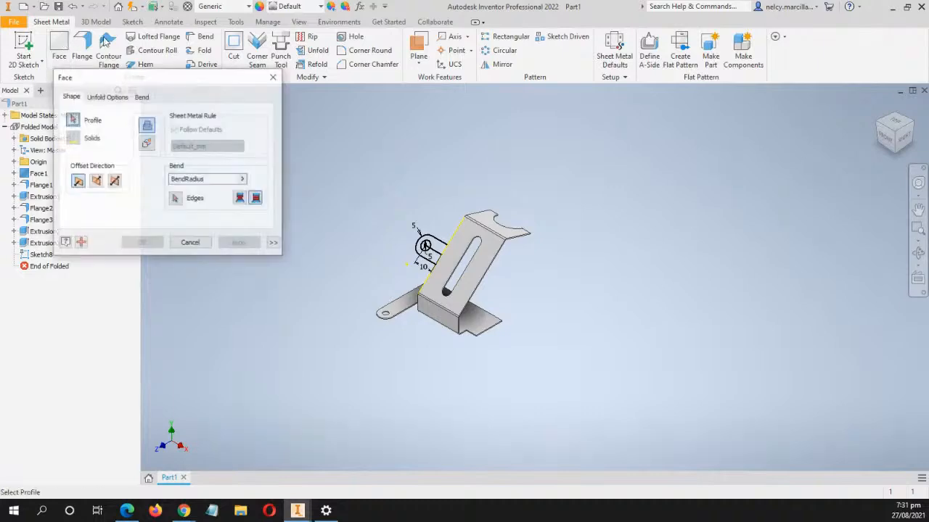
{"action": "left_click", "coordinate": [435, 250]}
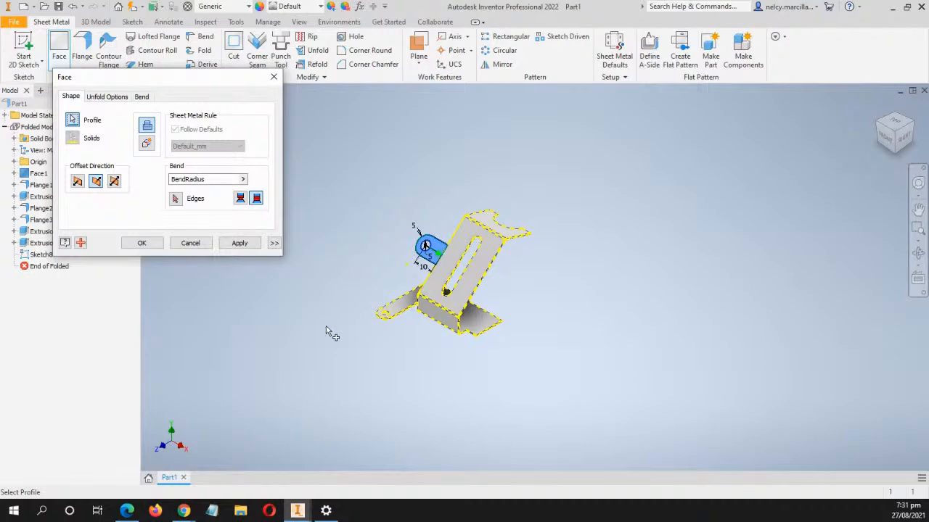
{"action": "middle_click_drag", "start_coordinate": [326, 332], "coordinate": [462, 267], "text": "shift"}
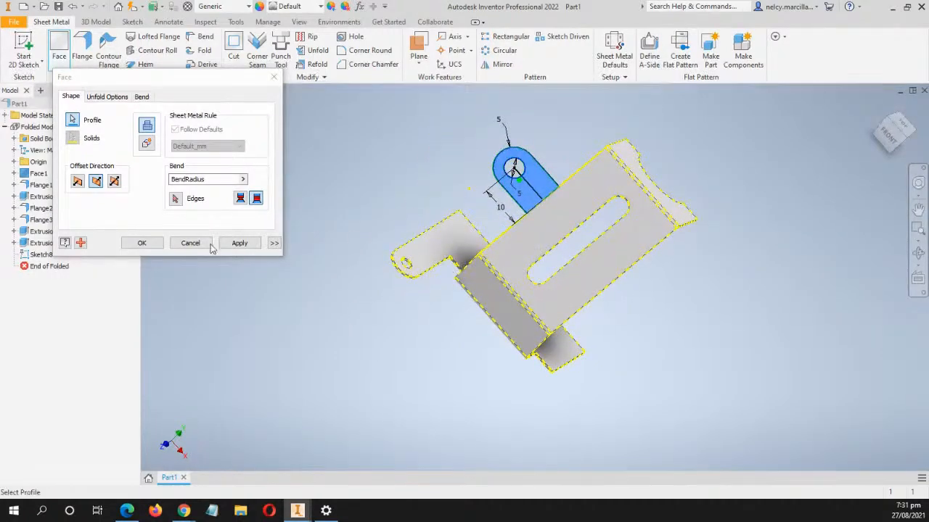
{"action": "left_click", "coordinate": [142, 243]}
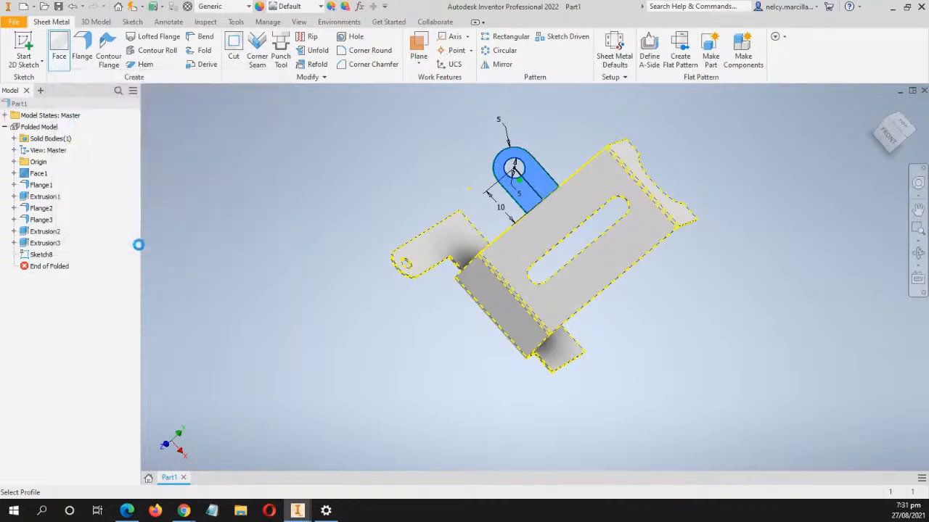
{"action": "scroll", "coordinate": [405, 326], "scroll_direction": "down", "scroll_amount": 2}
{"action": "middle_click_drag", "start_coordinate": [405, 325], "coordinate": [493, 312], "text": "shift"}
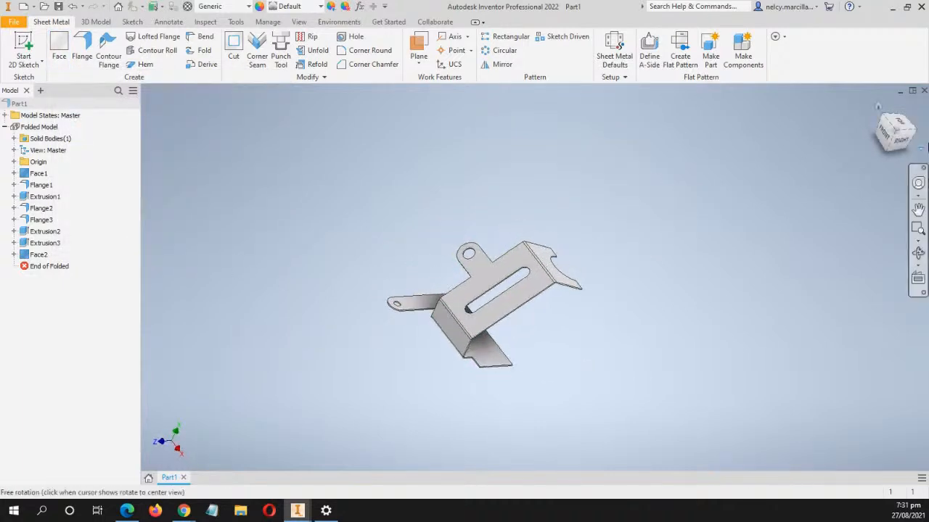
{"action": "left_click", "coordinate": [878, 106]}
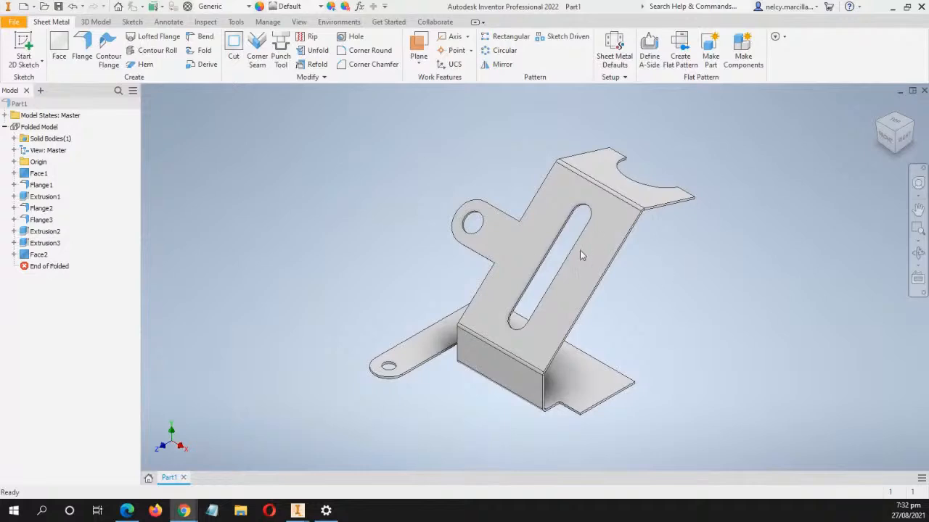
{"action": "middle_click_drag", "start_coordinate": [616, 280], "coordinate": [584, 259]}
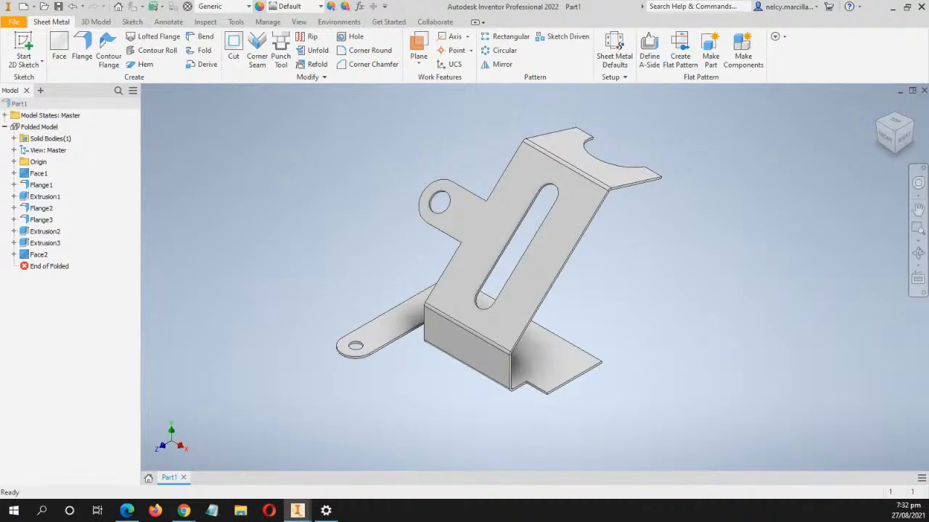
{"action": "key", "text": "alt+Tab"}
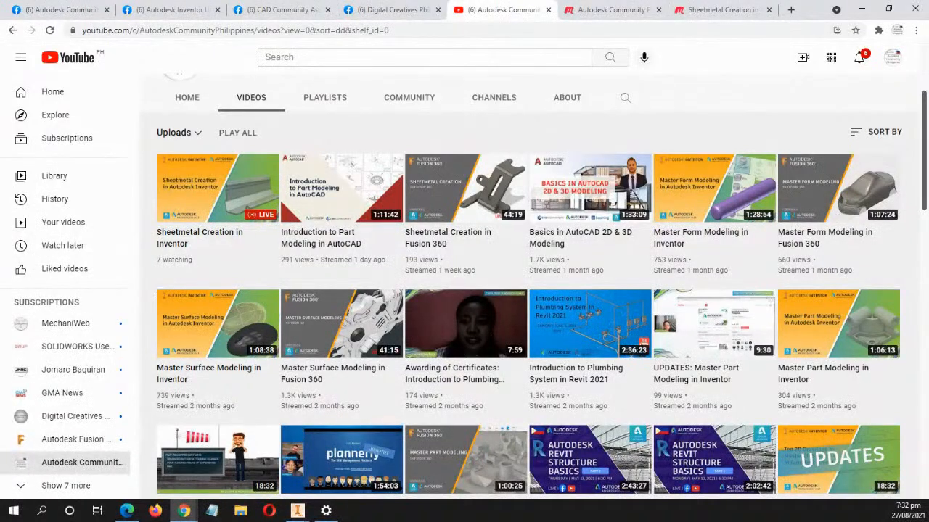
{"action": "left_click", "coordinate": [862, 8]}
{"action": "key", "text": "alt+Tab"}
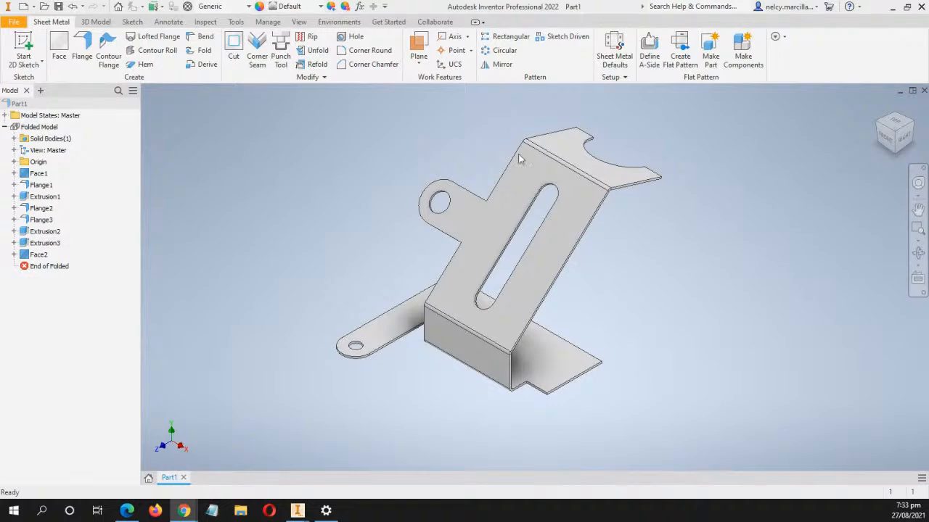
{"action": "middle_click_drag", "start_coordinate": [341, 248], "coordinate": [372, 251]}
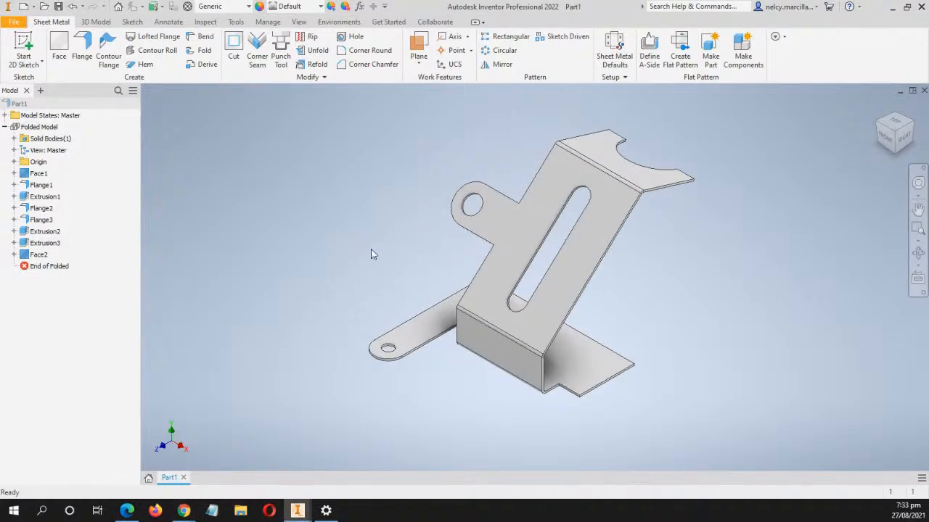
{"action": "scroll", "coordinate": [371, 254], "scroll_direction": "up", "scroll_amount": 3}
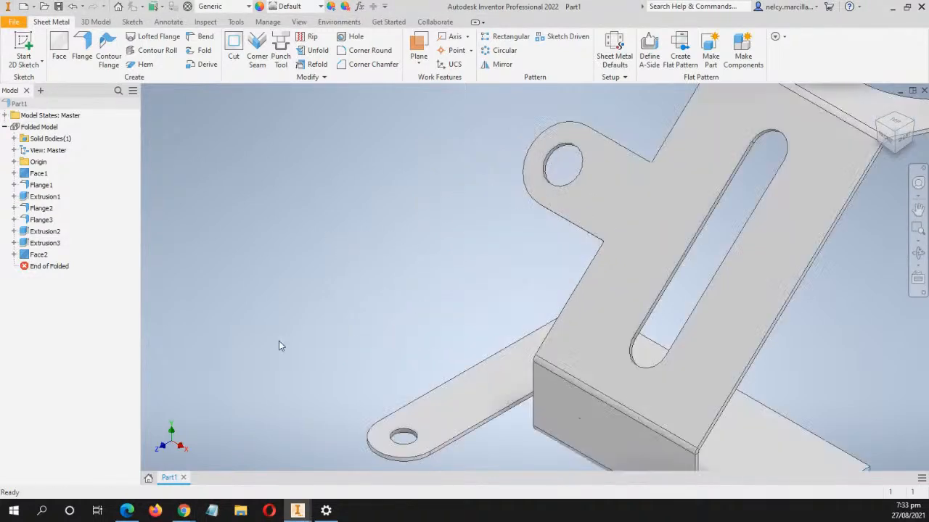
Create a new part from the metric Sheet Metal (mm).ipt template
{"action": "left_click", "coordinate": [148, 479]}
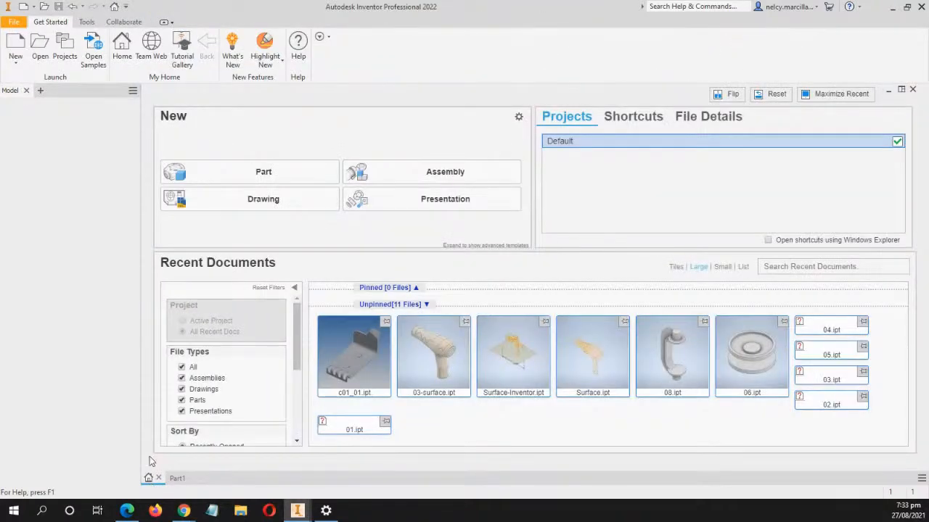
{"action": "left_click", "coordinate": [14, 58]}
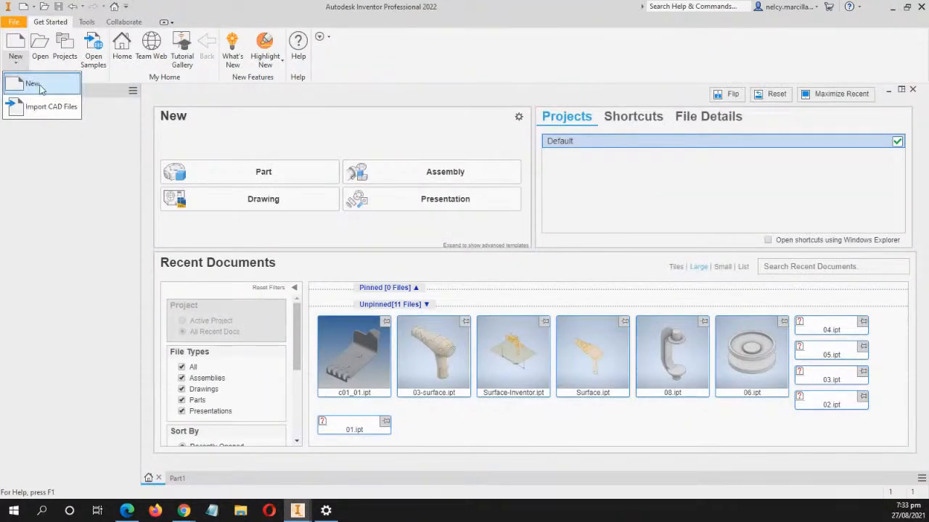
{"action": "left_click", "coordinate": [32, 87]}
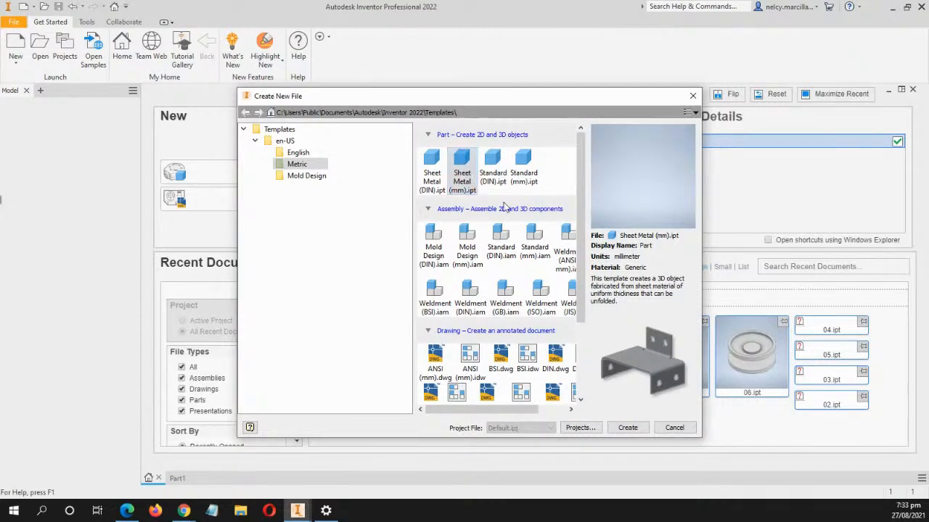
{"action": "left_click", "coordinate": [627, 428]}
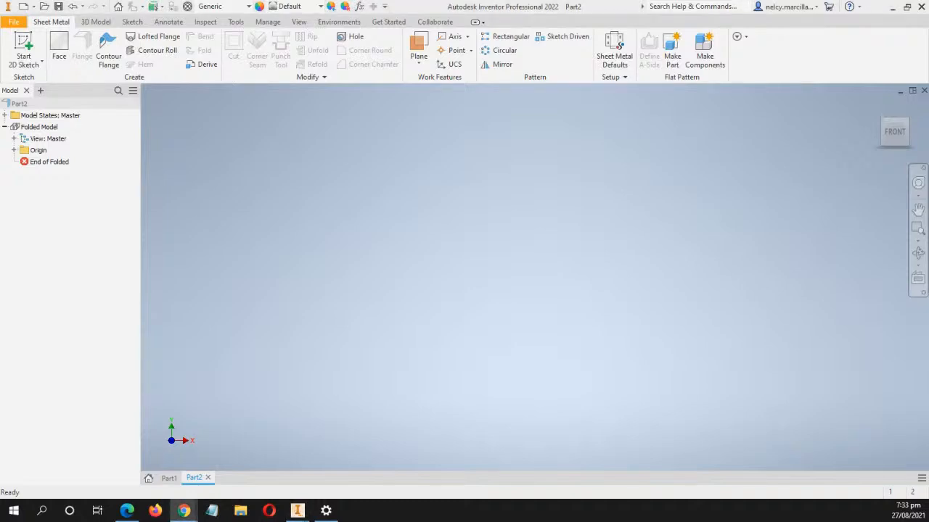
{"action": "left_click", "coordinate": [527, 253]}
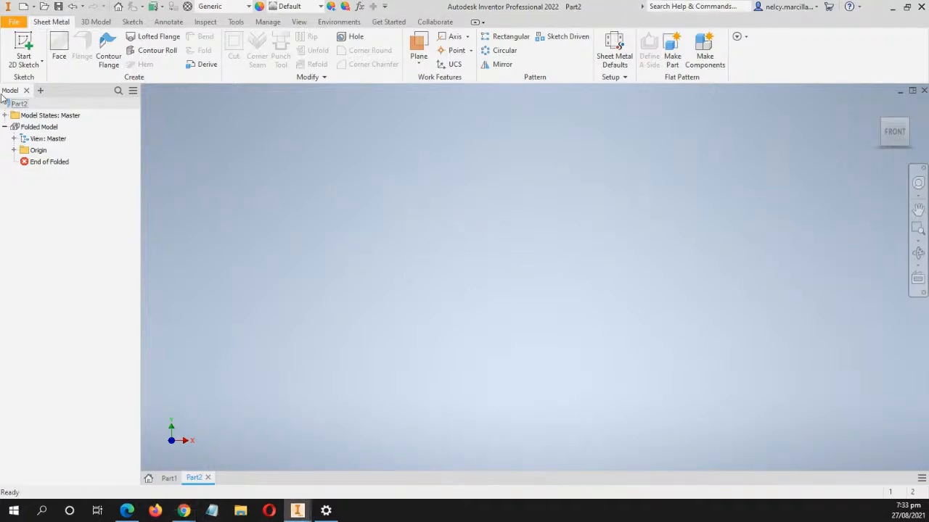
Start a 2D sketch on the horizontal XZ origin plane of the new sheet metal part
{"action": "left_click", "coordinate": [41, 63]}
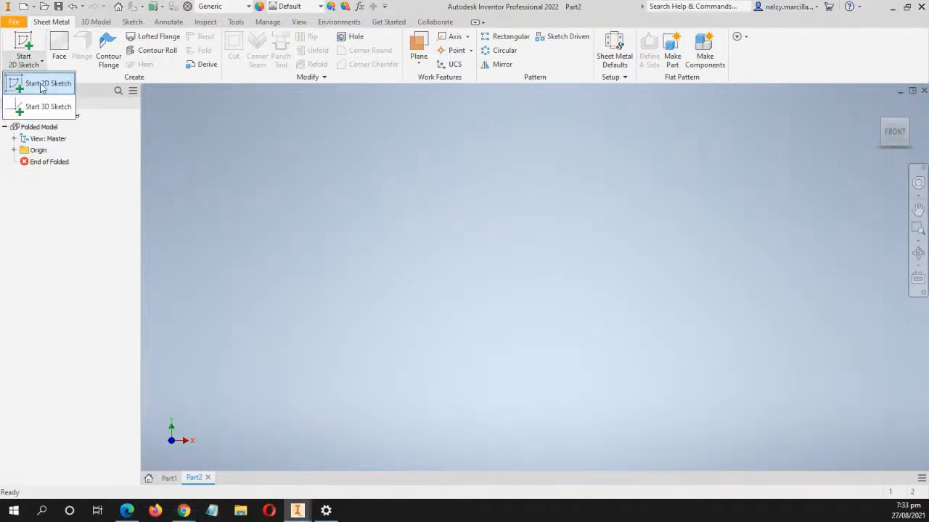
{"action": "left_click", "coordinate": [38, 89]}
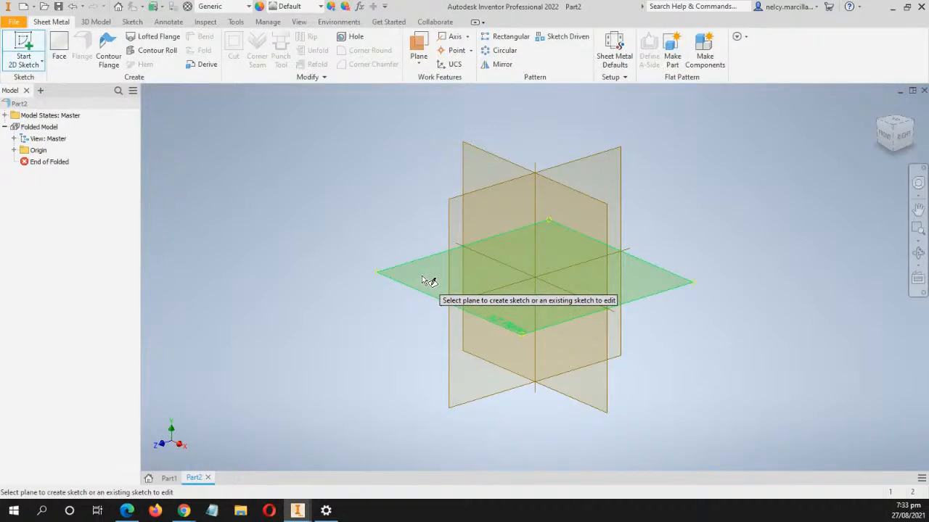
{"action": "left_click", "coordinate": [427, 281]}
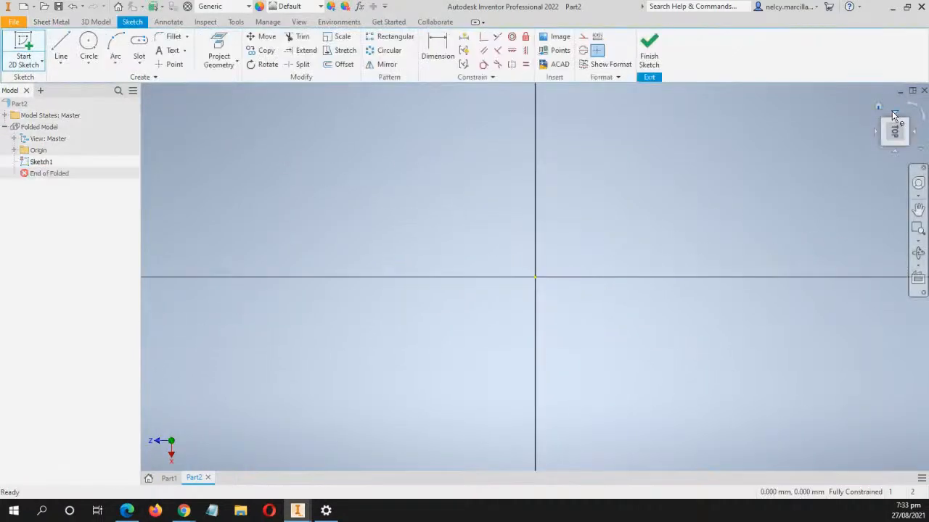
{"action": "left_click", "coordinate": [912, 107]}
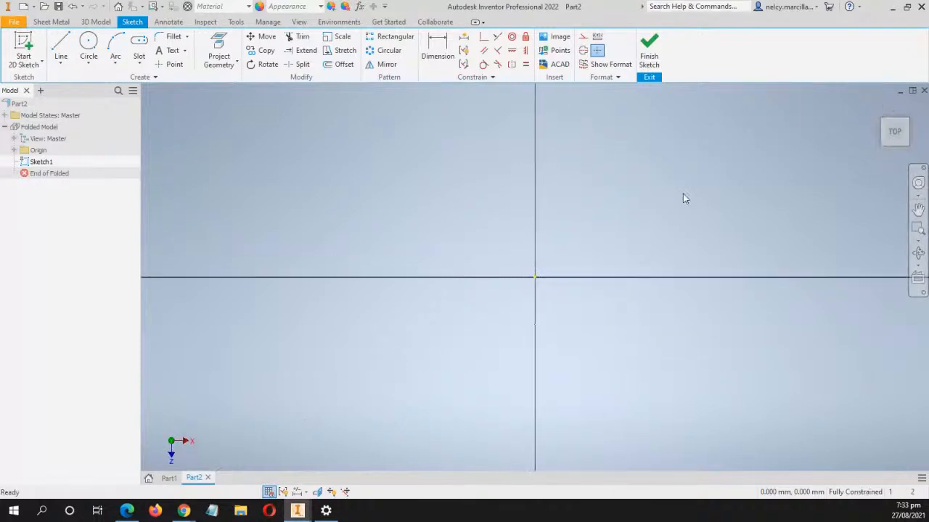
{"action": "mouse_move", "coordinate": [655, 227]}
{"action": "middle_mouse_down"}
{"action": "mouse_move", "coordinate": [734, 201]}
{"action": "mouse_move", "coordinate": [554, 235]}
{"action": "middle_mouse_up"}
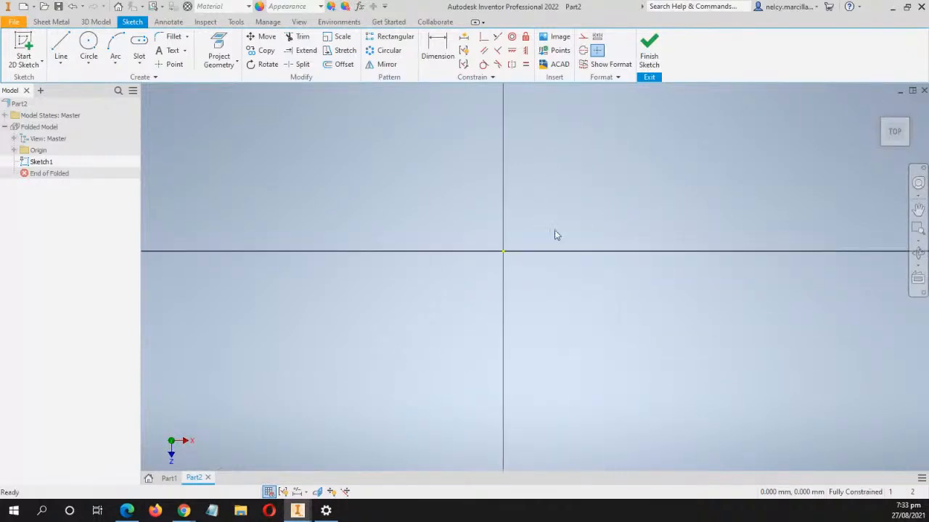
Sketch a two-point center rectangle at the origin, 100 mm wide and 50 mm high
{"action": "left_click", "coordinate": [116, 67]}
{"action": "left_click", "coordinate": [137, 66]}
{"action": "left_click", "coordinate": [137, 65]}
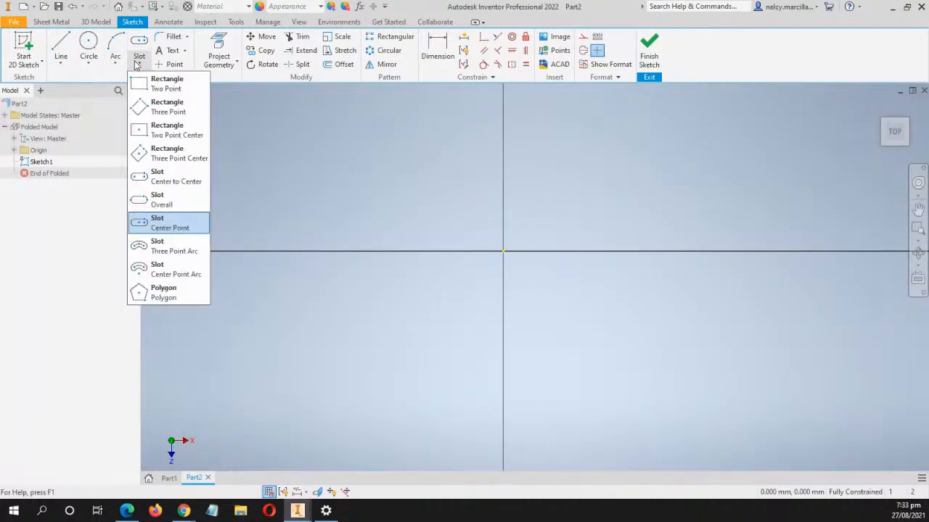
{"action": "left_click", "coordinate": [174, 138]}
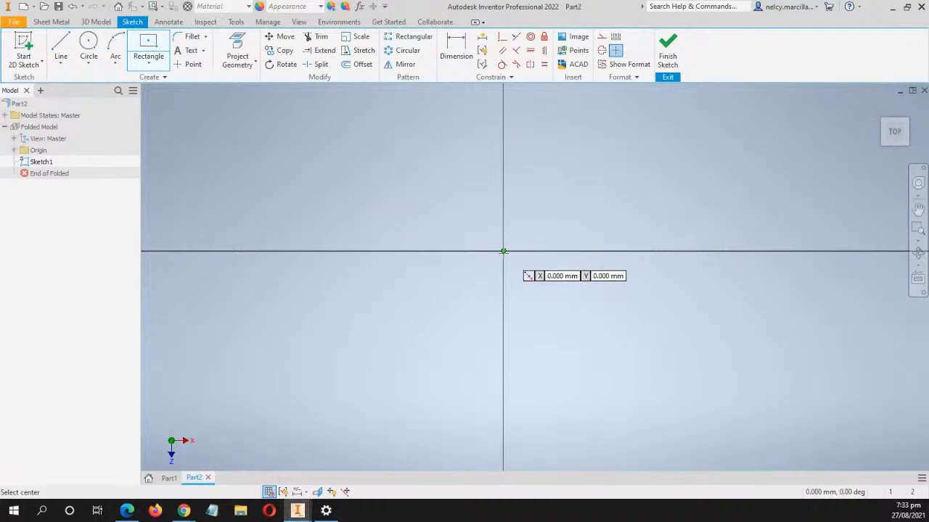
{"action": "left_click", "coordinate": [503, 251]}
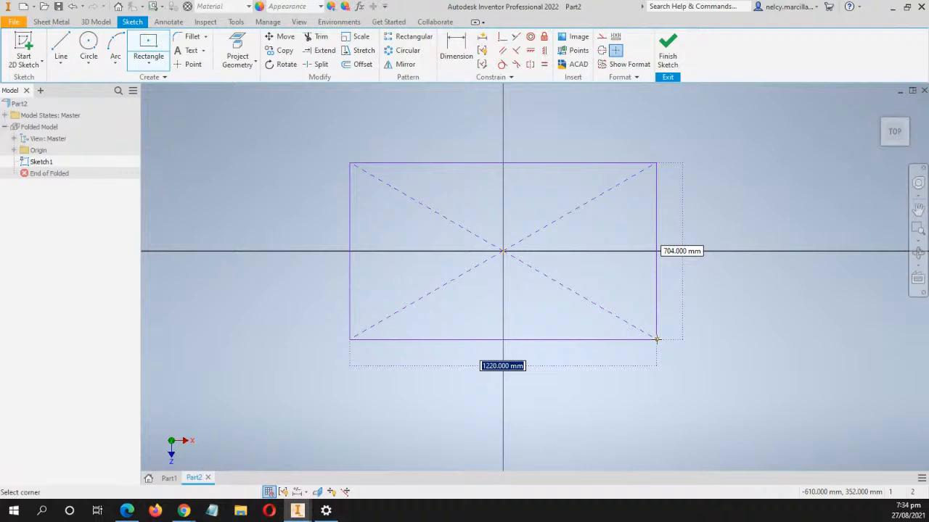
{"action": "type", "text": "100"}
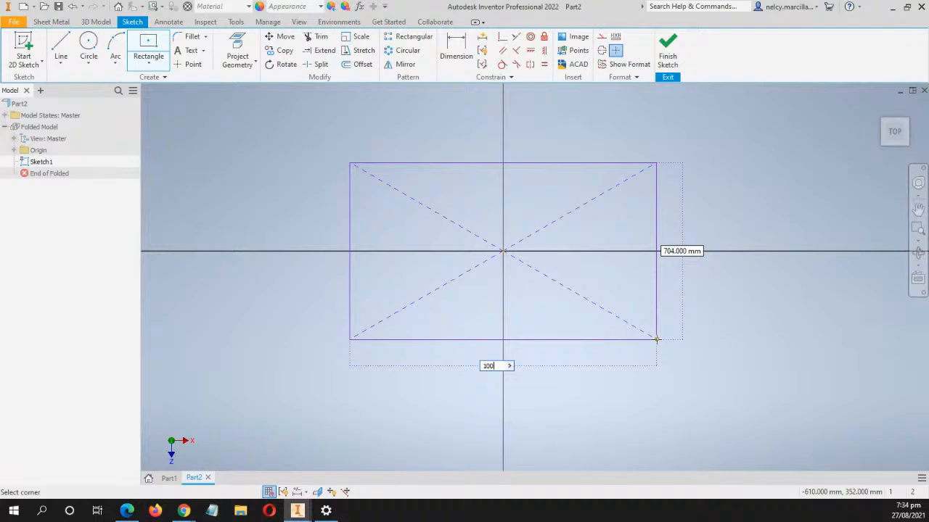
{"action": "key", "text": "Tab"}
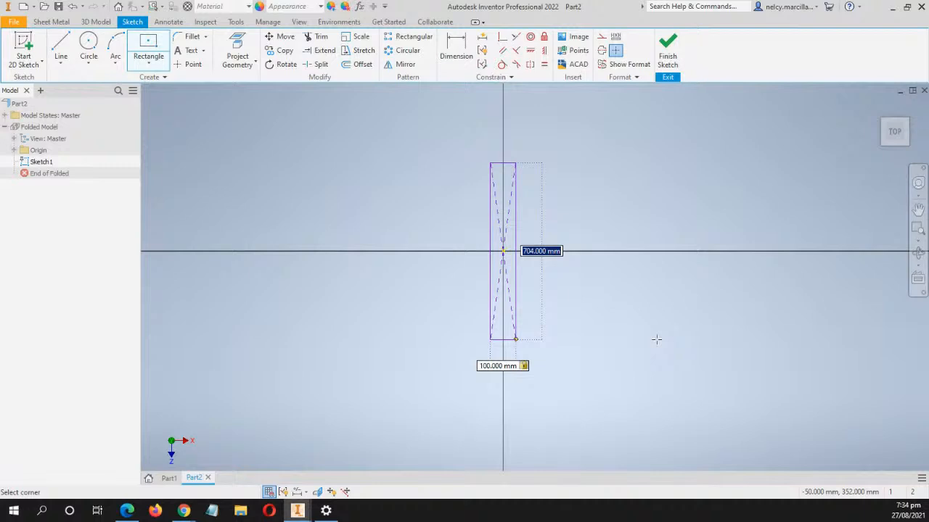
{"action": "type", "text": "50"}
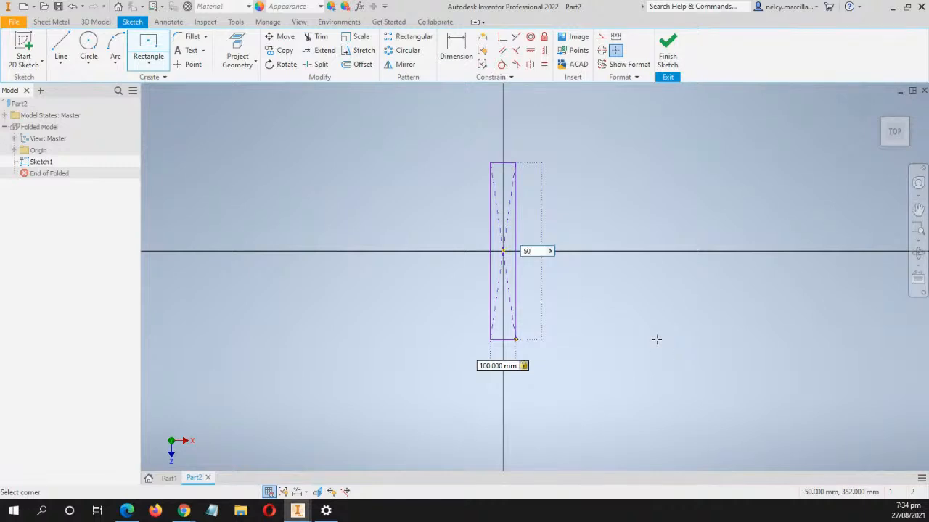
{"action": "key", "text": "Return"}
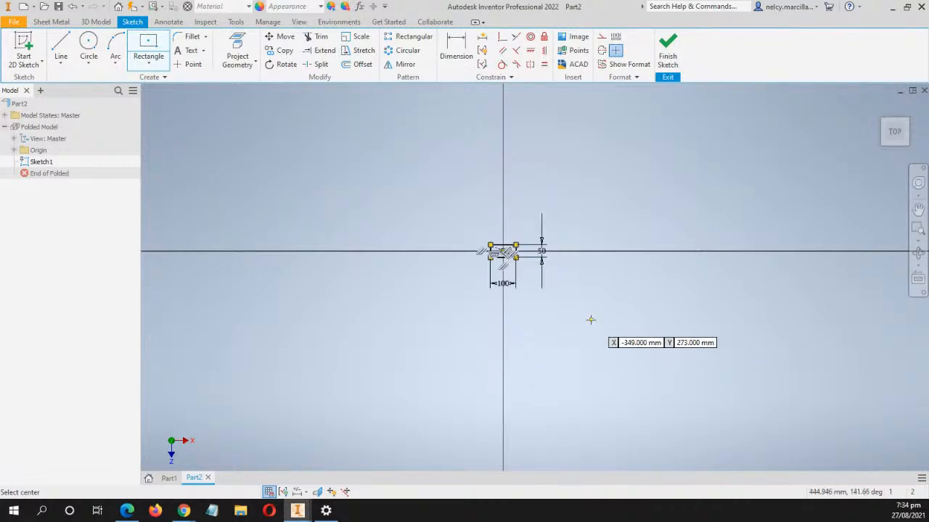
{"action": "scroll", "coordinate": [459, 242], "scroll_direction": "down", "scroll_amount": 6}
{"action": "middle_click_drag", "start_coordinate": [585, 266], "coordinate": [326, 200]}
{"action": "scroll", "coordinate": [368, 220], "scroll_direction": "down", "scroll_amount": 2}
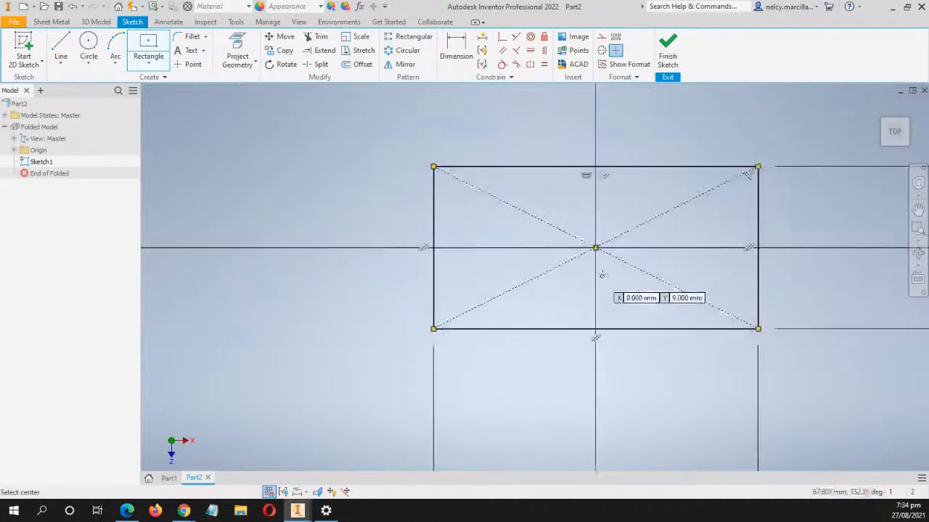
{"action": "mouse_move", "coordinate": [601, 267]}
{"action": "middle_mouse_down"}
{"action": "mouse_move", "coordinate": [438, 288]}
{"action": "mouse_move", "coordinate": [578, 307]}
{"action": "mouse_move", "coordinate": [635, 301]}
{"action": "middle_mouse_up"}
{"action": "scroll", "coordinate": [437, 289], "scroll_direction": "down", "scroll_amount": 3}
{"action": "scroll", "coordinate": [584, 308], "scroll_direction": "up", "scroll_amount": 2}
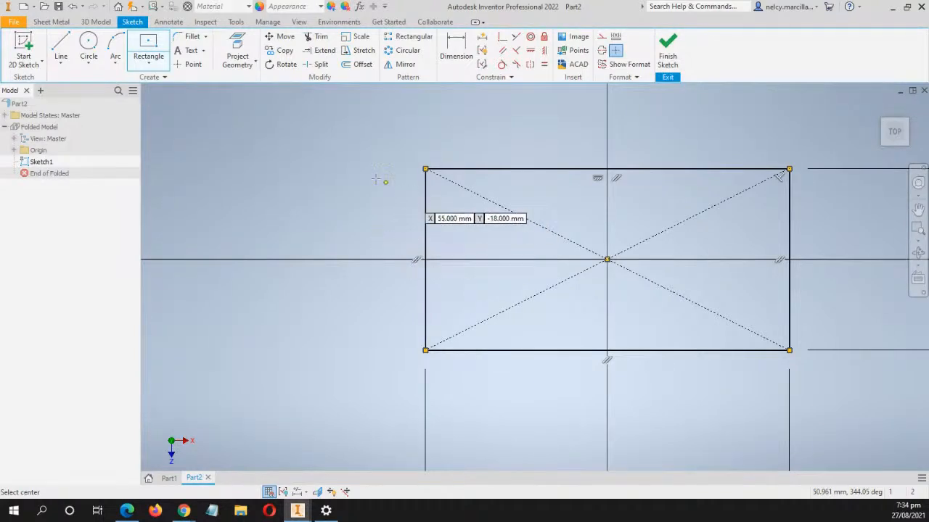
Sketch a 9 mm diameter circle centered on the upper part of the rectangle's left edge
{"action": "left_click", "coordinate": [91, 66]}
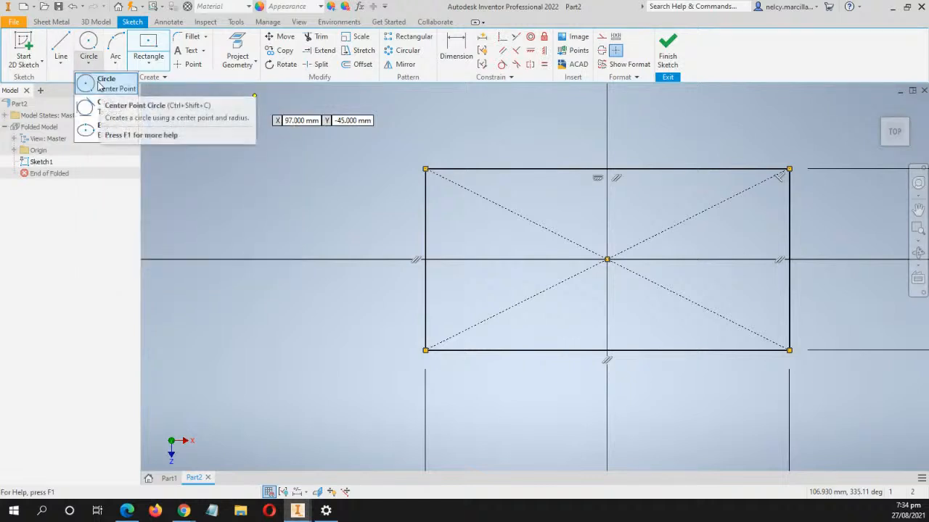
{"action": "left_click", "coordinate": [102, 83]}
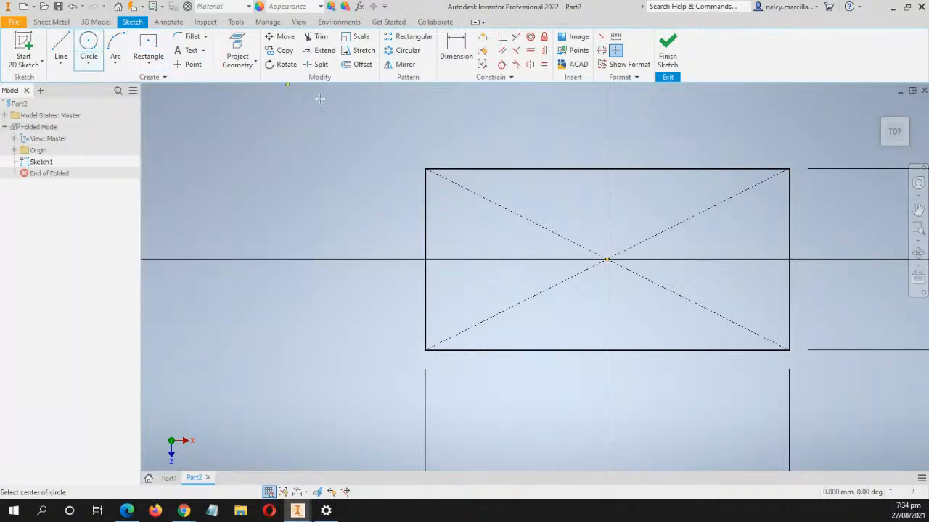
{"action": "left_click", "coordinate": [426, 205]}
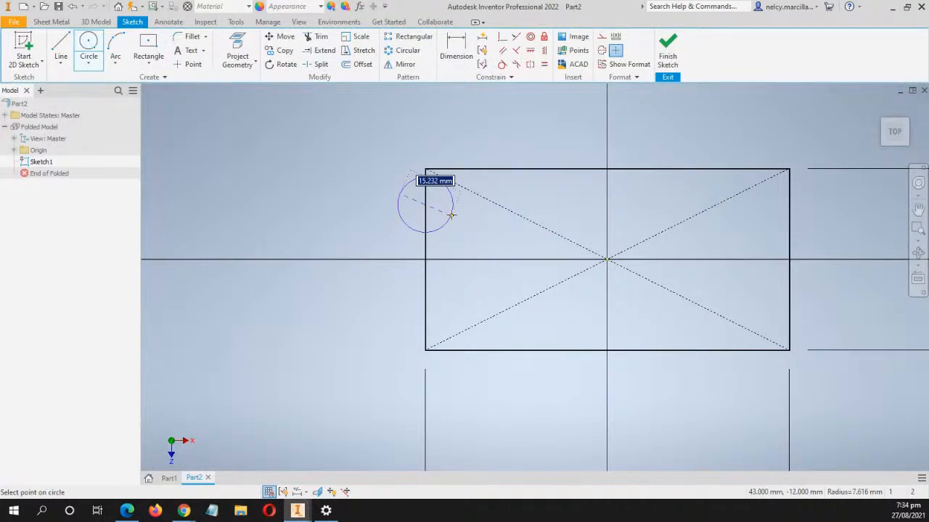
{"action": "type", "text": "9"}
{"action": "key", "text": "Return"}
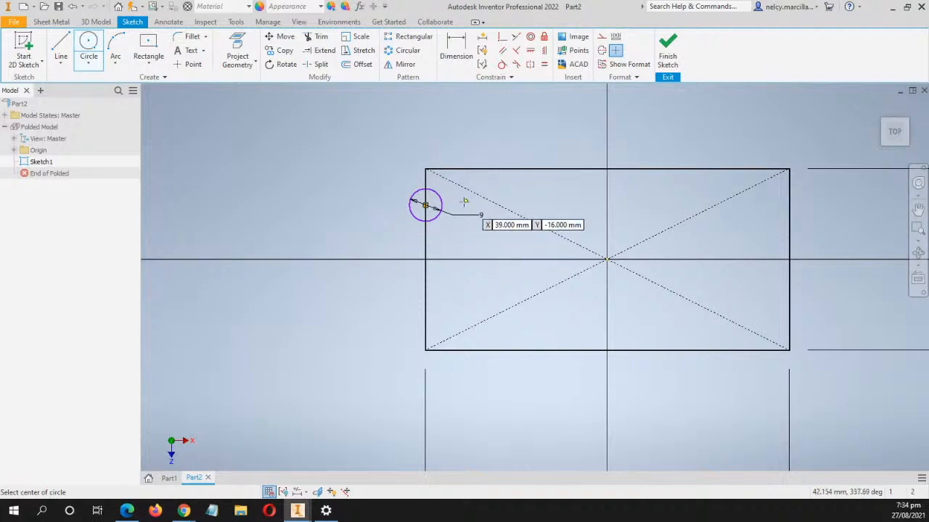
Add a concentric 5 mm diameter circle at the center of the 9 mm circle
{"action": "scroll", "coordinate": [455, 202], "scroll_direction": "up", "scroll_amount": 3}
{"action": "mouse_move", "coordinate": [454, 203]}
{"action": "middle_mouse_down"}
{"action": "mouse_move", "coordinate": [452, 167]}
{"action": "mouse_move", "coordinate": [440, 186]}
{"action": "middle_mouse_up"}
{"action": "scroll", "coordinate": [440, 186], "scroll_direction": "up", "scroll_amount": 3}
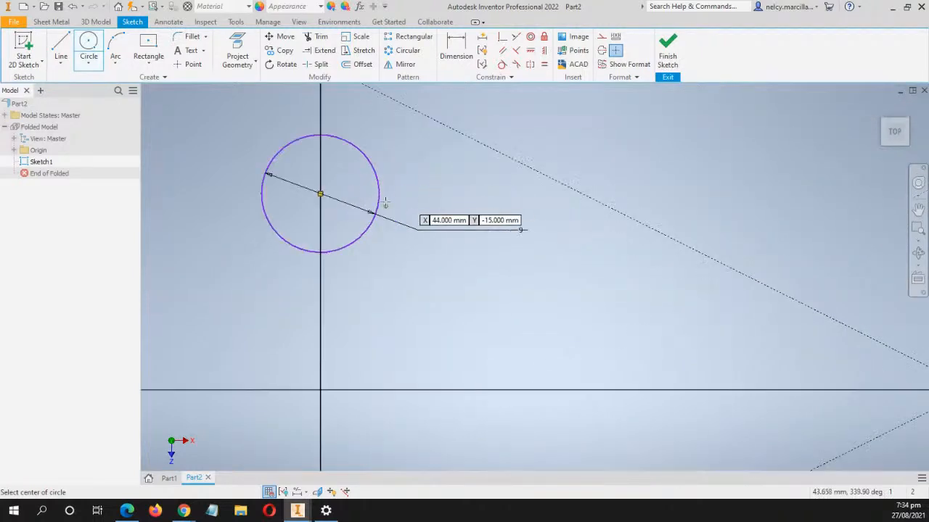
{"action": "left_click", "coordinate": [320, 194]}
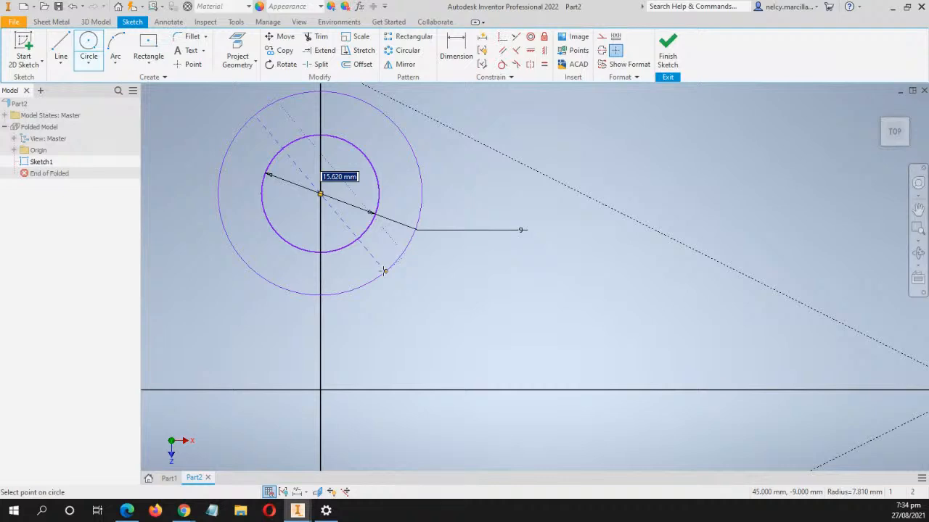
{"action": "left_click", "coordinate": [384, 270]}
{"action": "scroll", "coordinate": [384, 272], "scroll_direction": "down", "scroll_amount": 5}
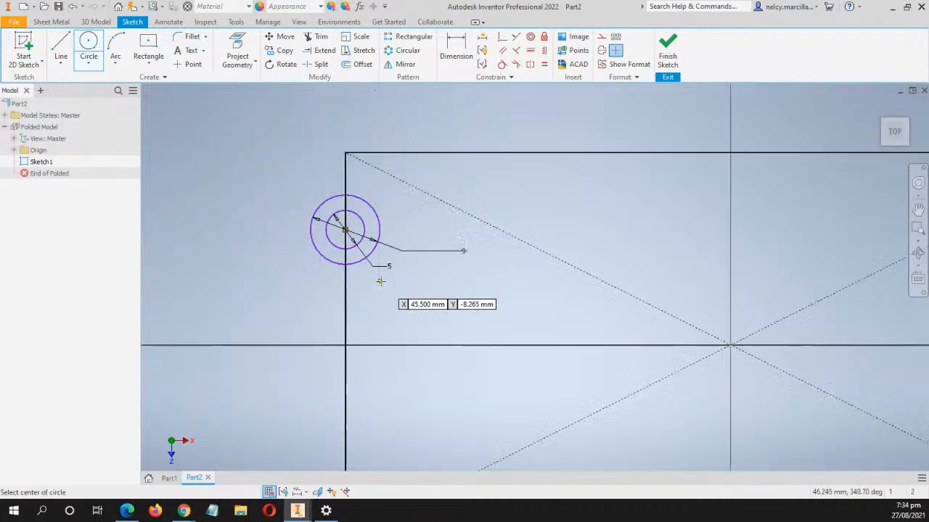
Dimension the vertical distance from the circles' center to the origin as 12.5 mm and finish the sketch
{"action": "scroll", "coordinate": [385, 283], "scroll_direction": "down", "scroll_amount": 4}
{"action": "middle_click_drag", "start_coordinate": [421, 286], "coordinate": [420, 224]}
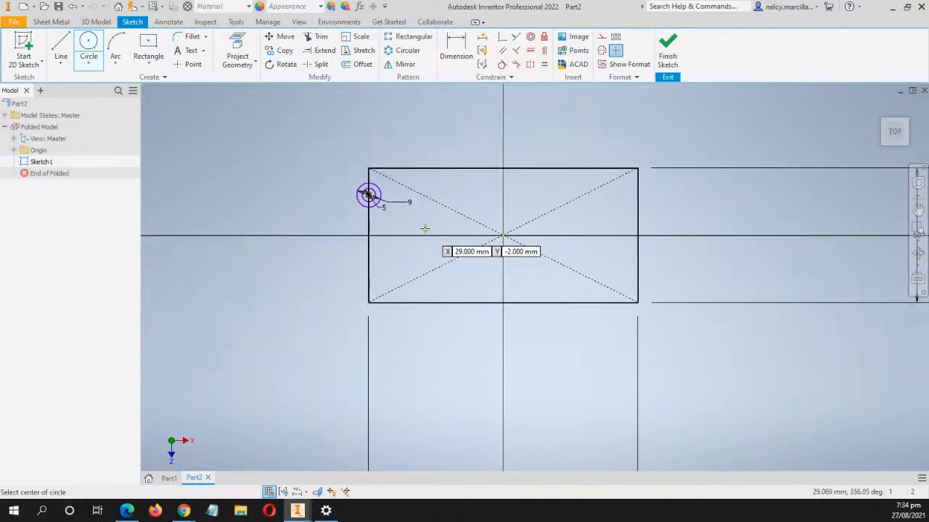
{"action": "key", "text": "d"}
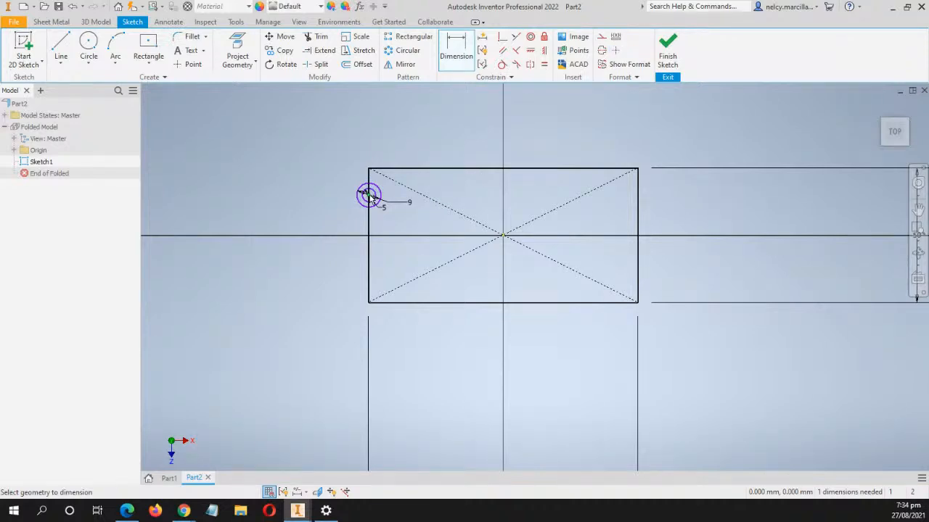
{"action": "left_click", "coordinate": [369, 196]}
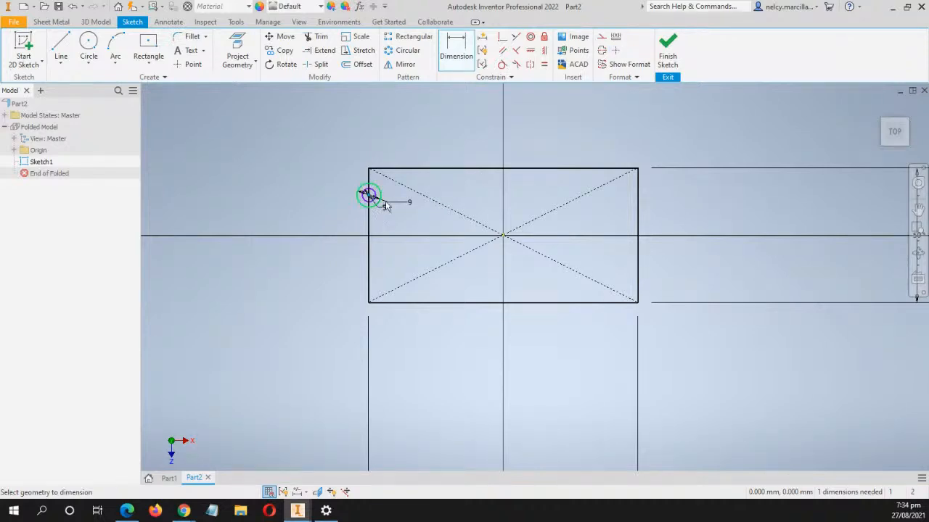
{"action": "left_click", "coordinate": [503, 237]}
{"action": "left_click", "coordinate": [291, 199]}
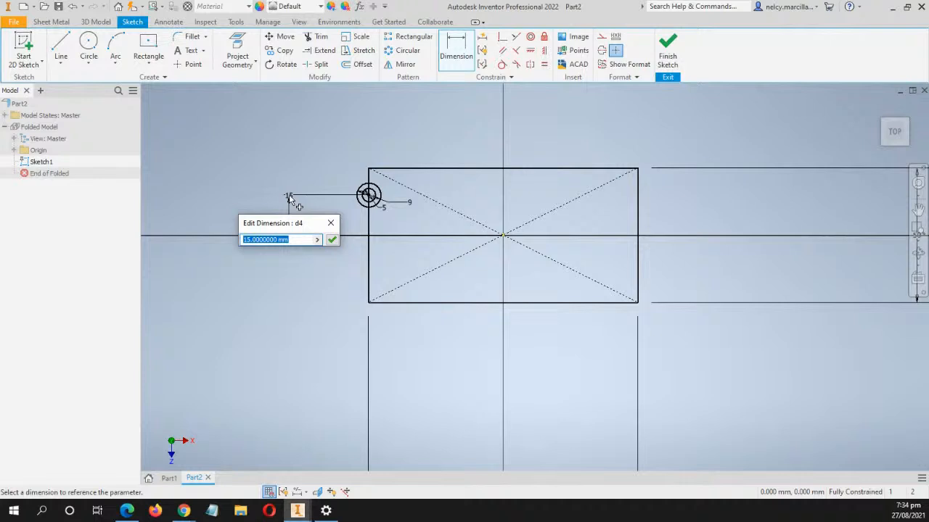
{"action": "type", "text": "12.5"}
{"action": "key", "text": "Return"}
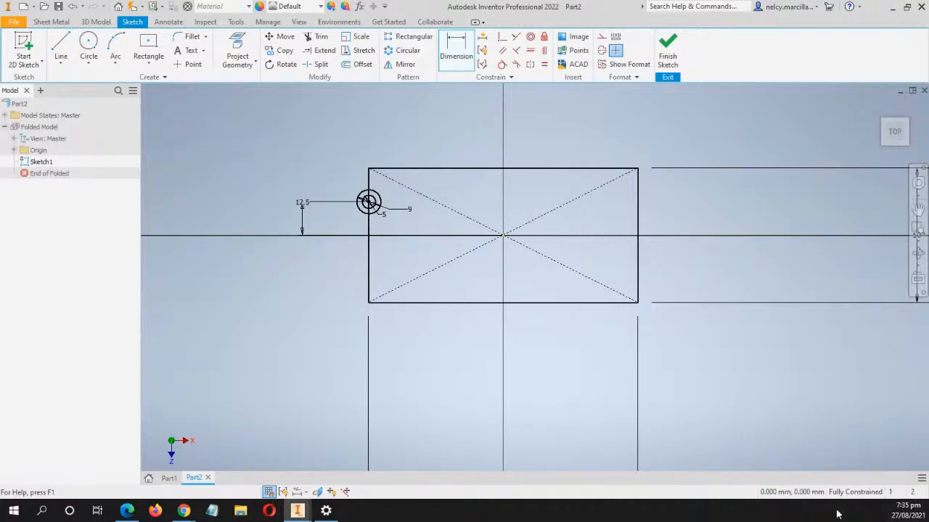
{"action": "left_click", "coordinate": [668, 57]}
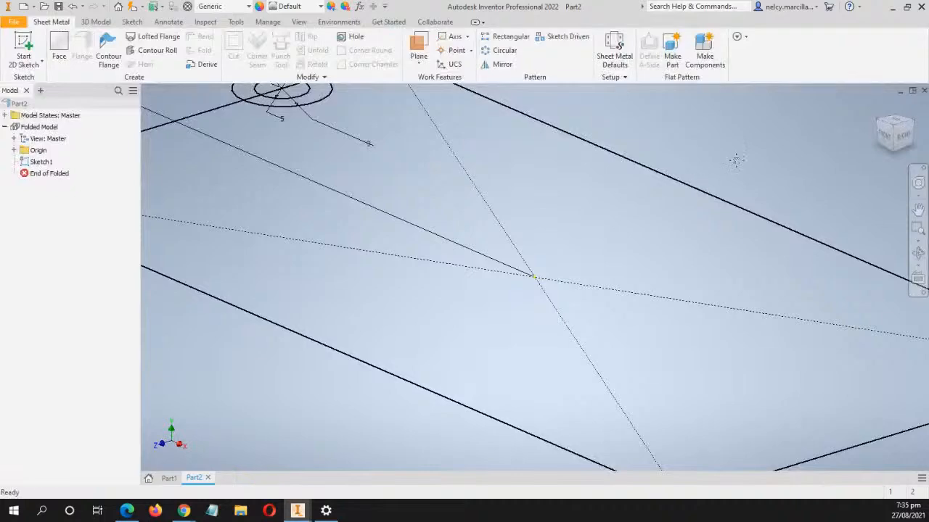
Start a new 2D sketch on the vertical XY origin plane facing the front of the base sketch
{"action": "scroll", "coordinate": [735, 160], "scroll_direction": "down", "scroll_amount": 4}
{"action": "scroll", "coordinate": [586, 187], "scroll_direction": "up", "scroll_amount": 4}
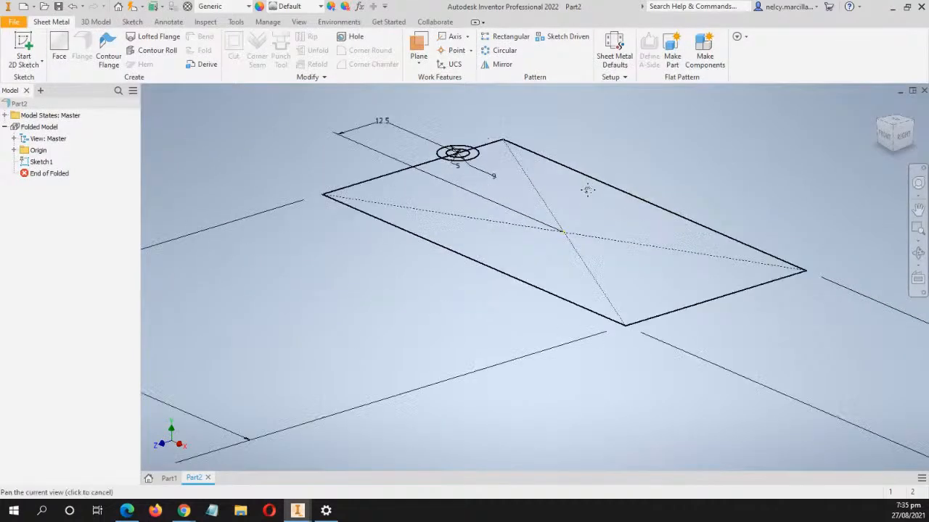
{"action": "middle_click_drag", "start_coordinate": [587, 190], "coordinate": [586, 221]}
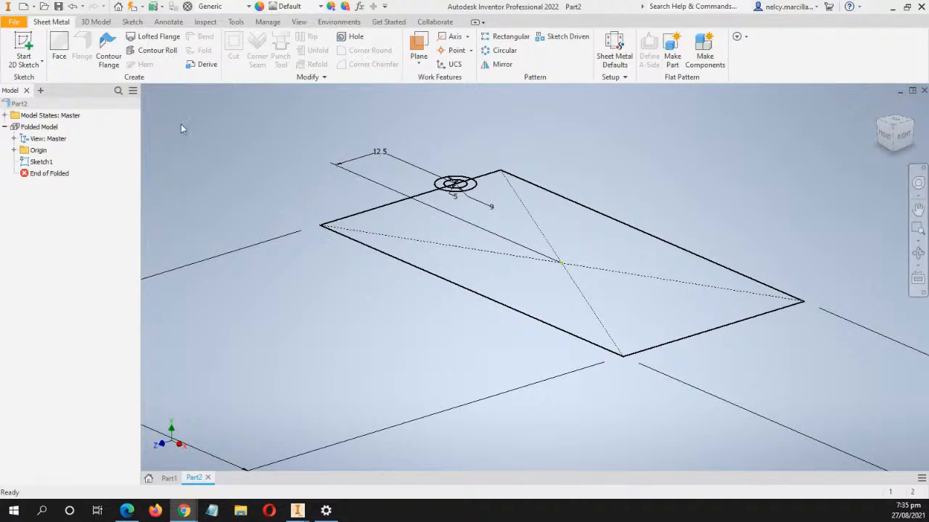
{"action": "left_click", "coordinate": [24, 64]}
{"action": "left_click", "coordinate": [36, 70]}
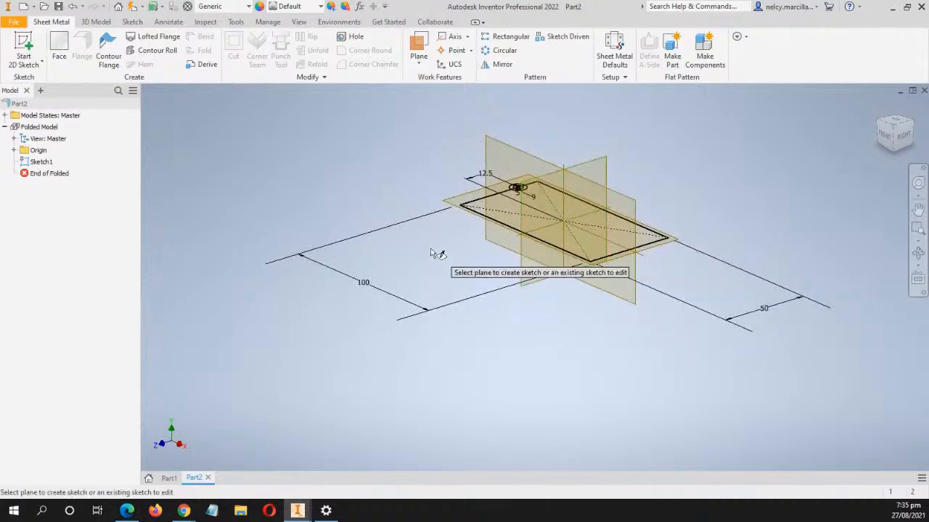
{"action": "scroll", "coordinate": [551, 145], "scroll_direction": "up", "scroll_amount": 3}
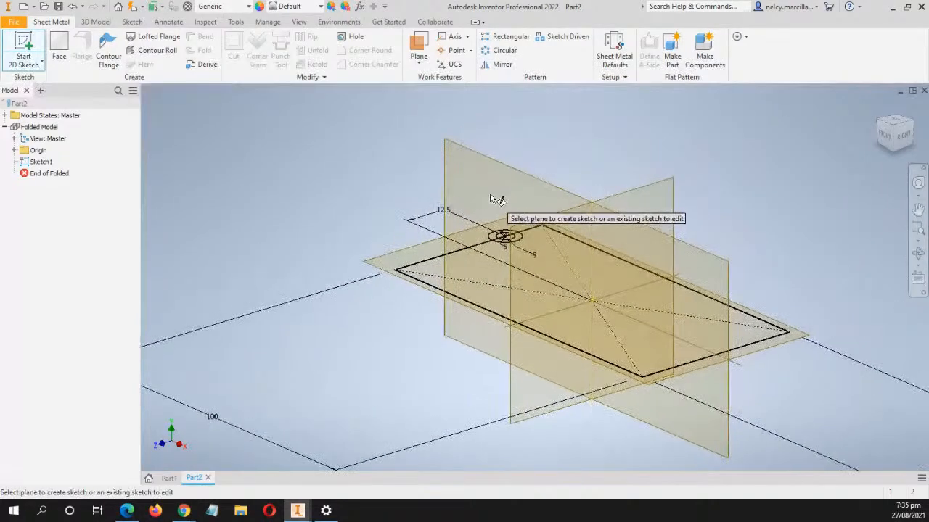
{"action": "left_click", "coordinate": [447, 167]}
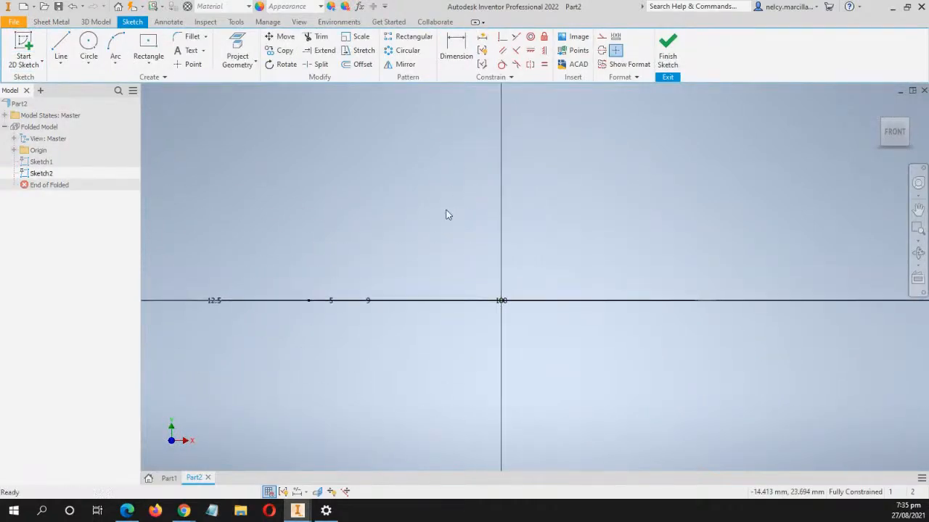
Sketch a horizontal line about 64 mm long above the base, crossing the vertical axis
{"action": "key", "text": "l"}
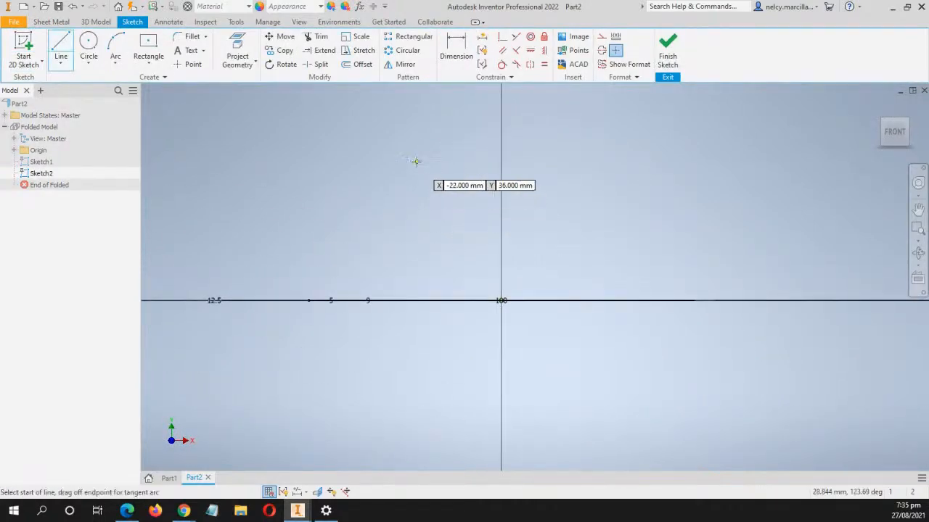
{"action": "left_click", "coordinate": [416, 161]}
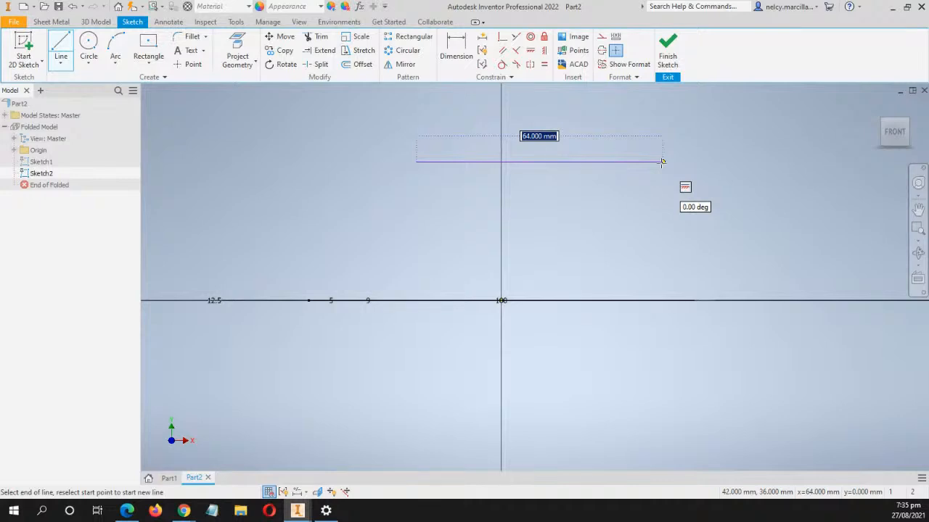
{"action": "left_click", "coordinate": [662, 163]}
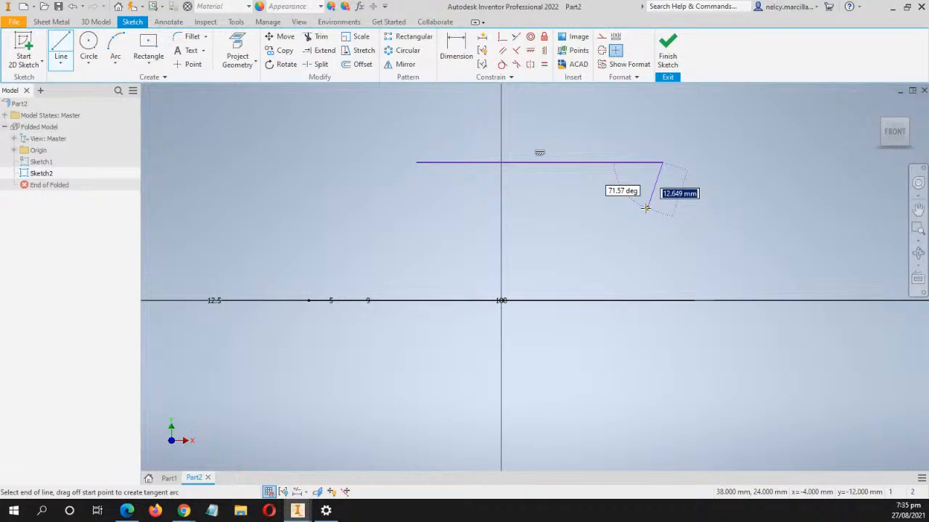
{"action": "key", "text": "Escape"}
{"action": "key", "text": "Escape"}
Extend the profile from the line's left end with a downward sloping segment and a leftward horizontal segment, each about 31 mm long
{"action": "key", "text": "l"}
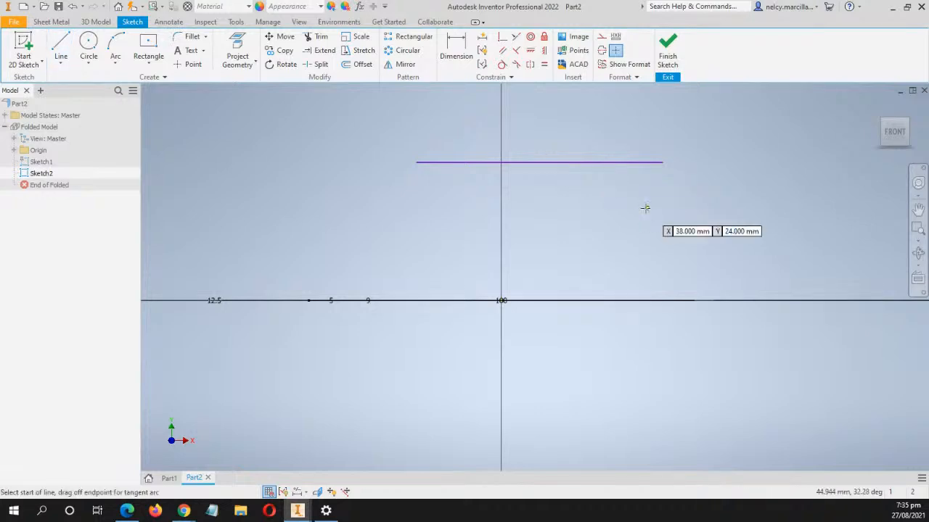
{"action": "left_click", "coordinate": [416, 162]}
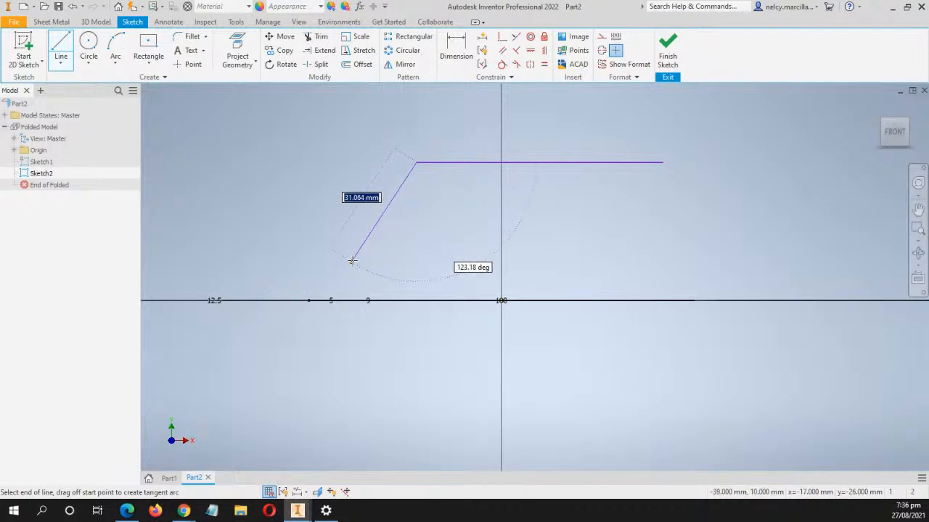
{"action": "left_click", "coordinate": [352, 261]}
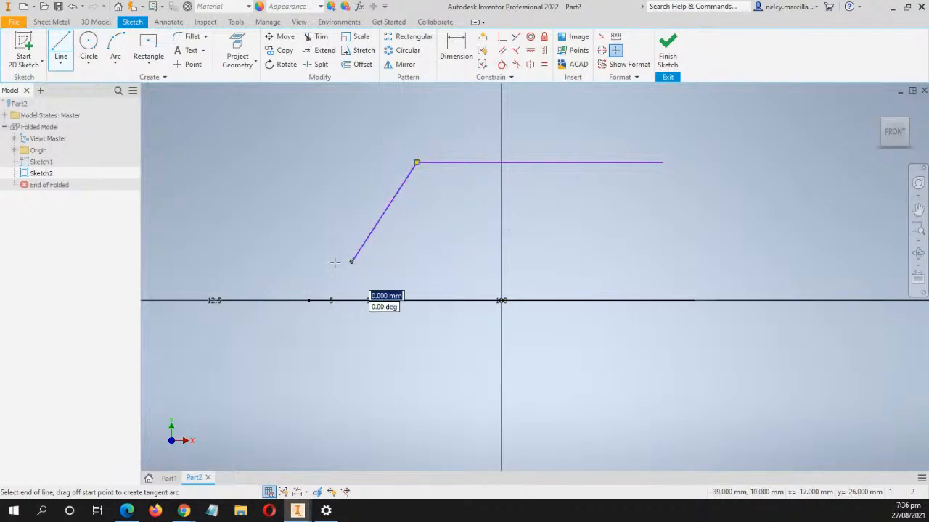
{"action": "left_click", "coordinate": [231, 261]}
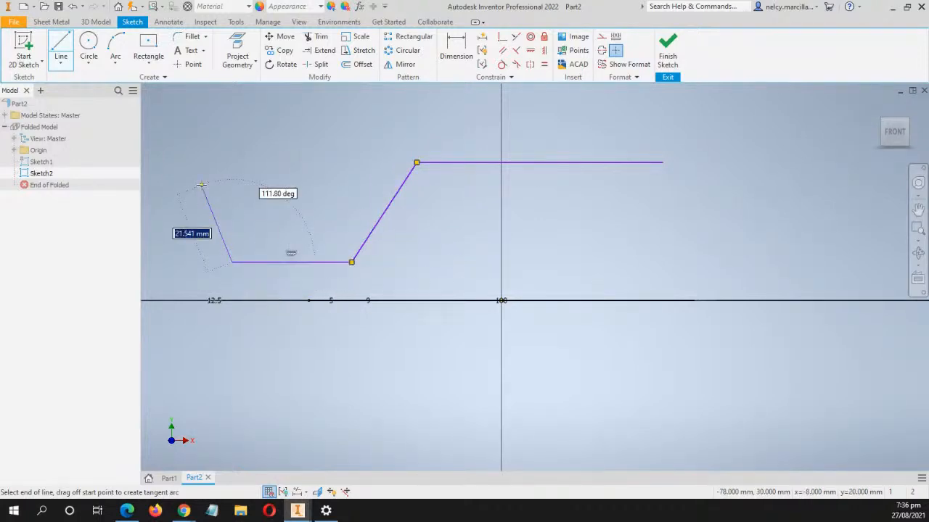
{"action": "key", "text": "Escape"}
Make the free end of the profile's lower horizontal segment coincident with the midpoint of the base rectangle's left edge
{"action": "mouse_move", "coordinate": [400, 278]}
{"action": "middle_mouse_down", "text": "shift"}
{"action": "mouse_move", "coordinate": [433, 292]}
{"action": "mouse_move", "coordinate": [423, 288]}
{"action": "middle_mouse_up", "text": "shift"}
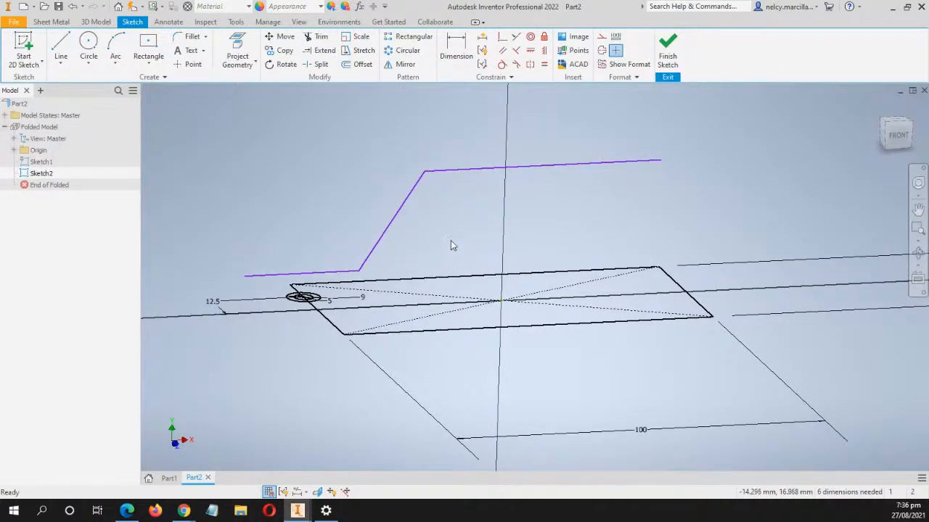
{"action": "middle_click_drag", "start_coordinate": [450, 242], "coordinate": [442, 225]}
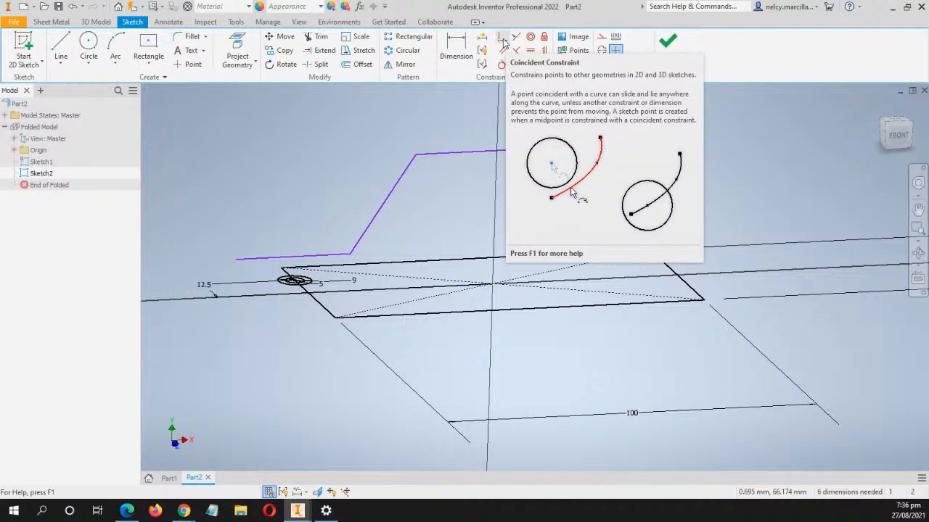
{"action": "scroll", "coordinate": [308, 288], "scroll_direction": "up", "scroll_amount": 5}
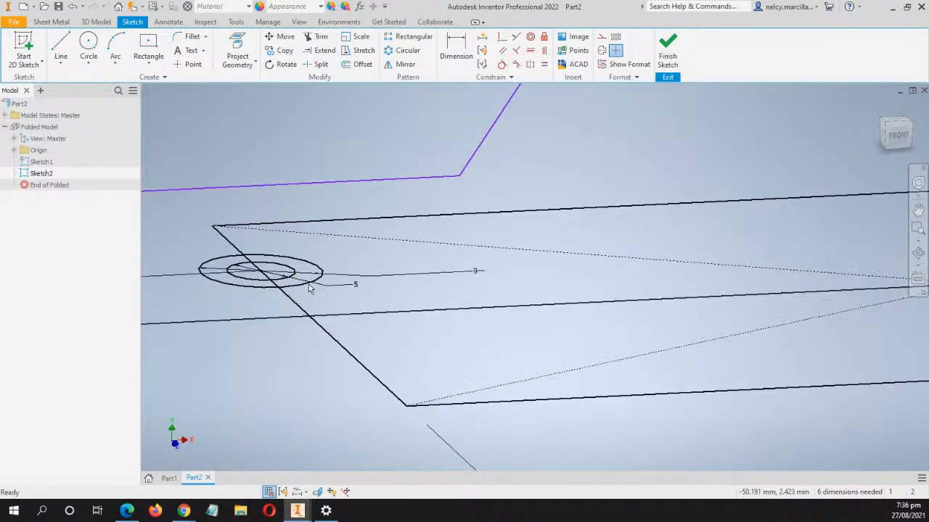
{"action": "scroll", "coordinate": [346, 313], "scroll_direction": "down", "scroll_amount": 3}
{"action": "middle_click_drag", "start_coordinate": [344, 330], "coordinate": [339, 291]}
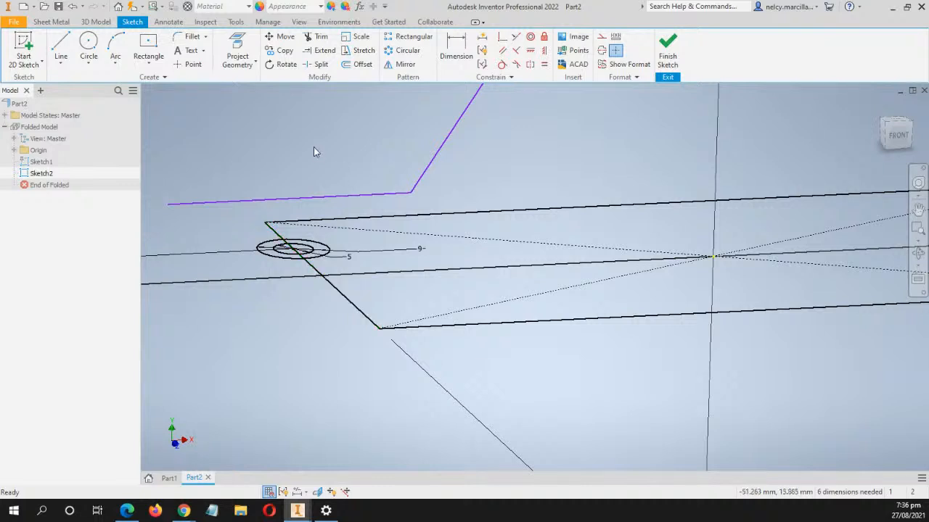
{"action": "left_click", "coordinate": [242, 46]}
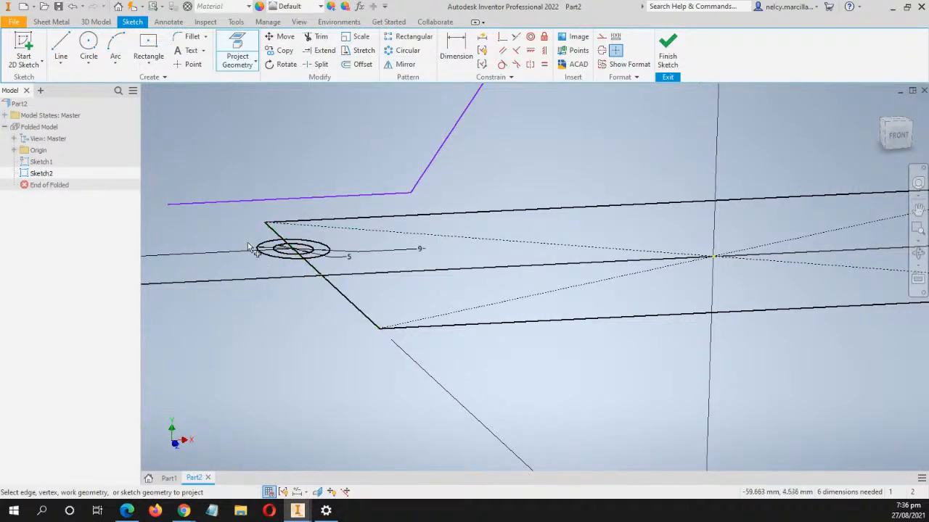
{"action": "scroll", "coordinate": [283, 239], "scroll_direction": "down", "scroll_amount": 3}
{"action": "middle_click_drag", "start_coordinate": [330, 231], "coordinate": [385, 208]}
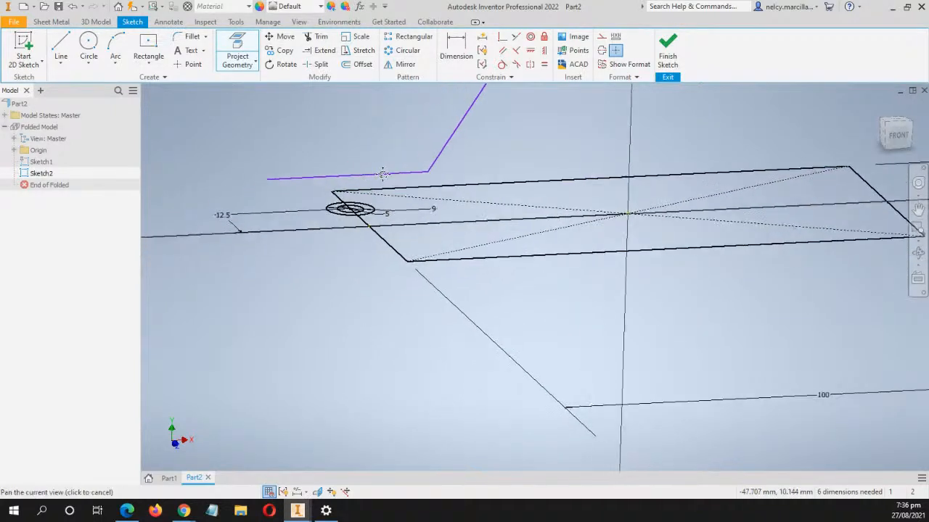
{"action": "left_click", "coordinate": [502, 36]}
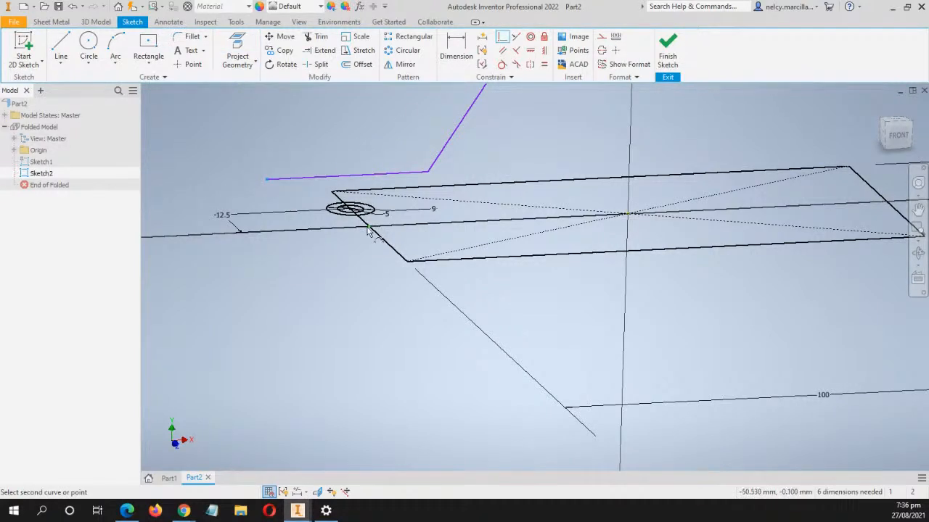
{"action": "scroll", "coordinate": [369, 231], "scroll_direction": "up", "scroll_amount": 5}
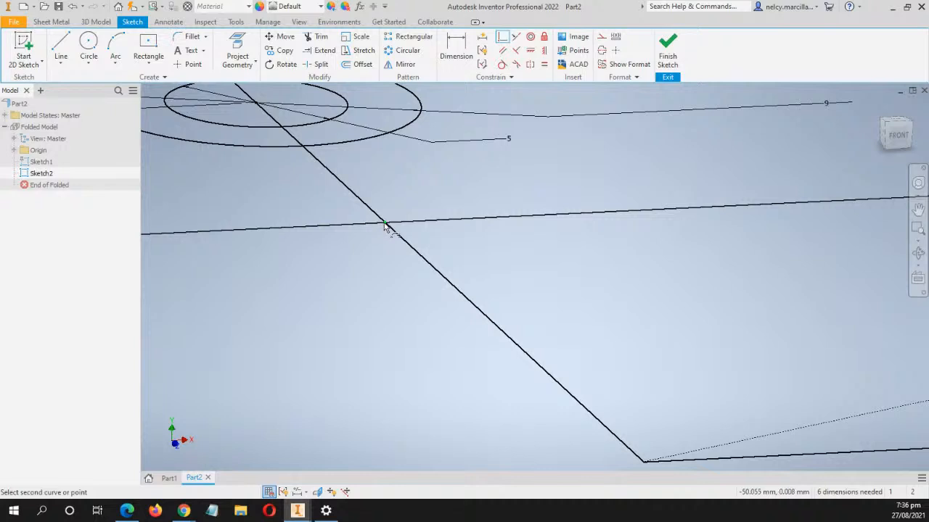
{"action": "left_click", "coordinate": [382, 222]}
{"action": "scroll", "coordinate": [516, 239], "scroll_direction": "down", "scroll_amount": 4}
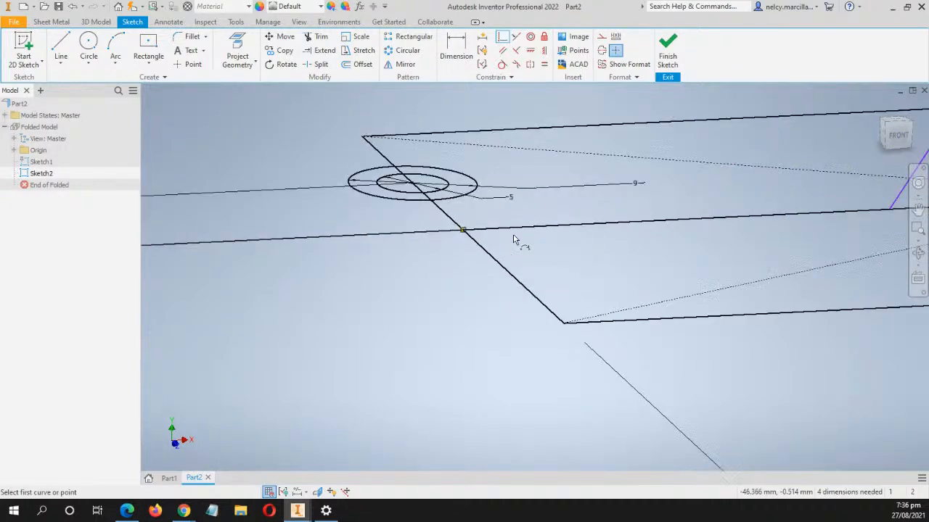
Dimension the horizontal distance between the lower end of the sloping segment and the origin as 42 mm in the front view
{"action": "scroll", "coordinate": [644, 245], "scroll_direction": "down", "scroll_amount": 4}
{"action": "middle_click_drag", "start_coordinate": [668, 241], "coordinate": [515, 246]}
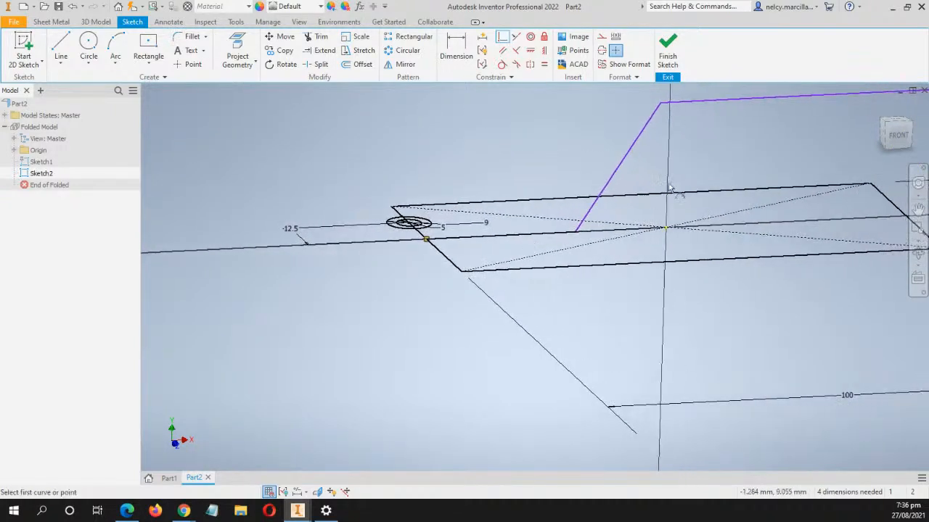
{"action": "left_click", "coordinate": [899, 135]}
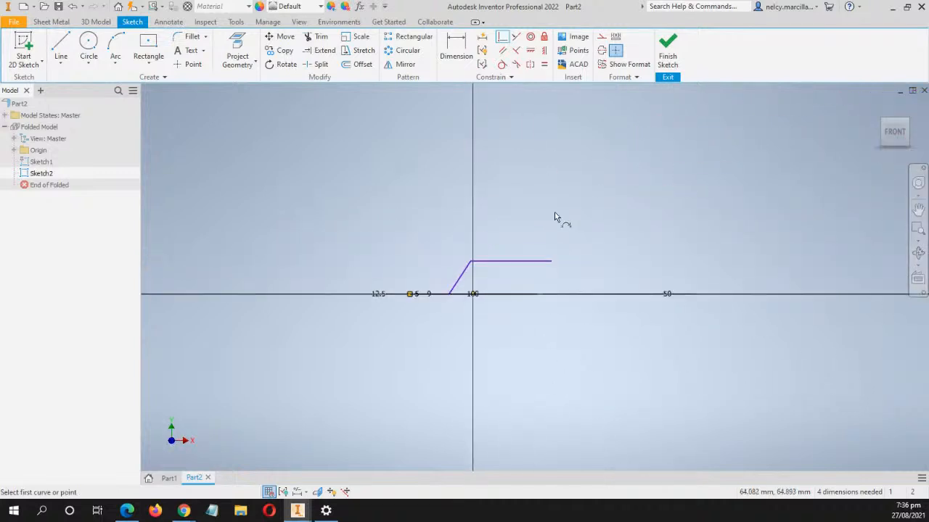
{"action": "scroll", "coordinate": [556, 216], "scroll_direction": "up", "scroll_amount": 3}
{"action": "middle_click_drag", "start_coordinate": [485, 355], "coordinate": [556, 218]}
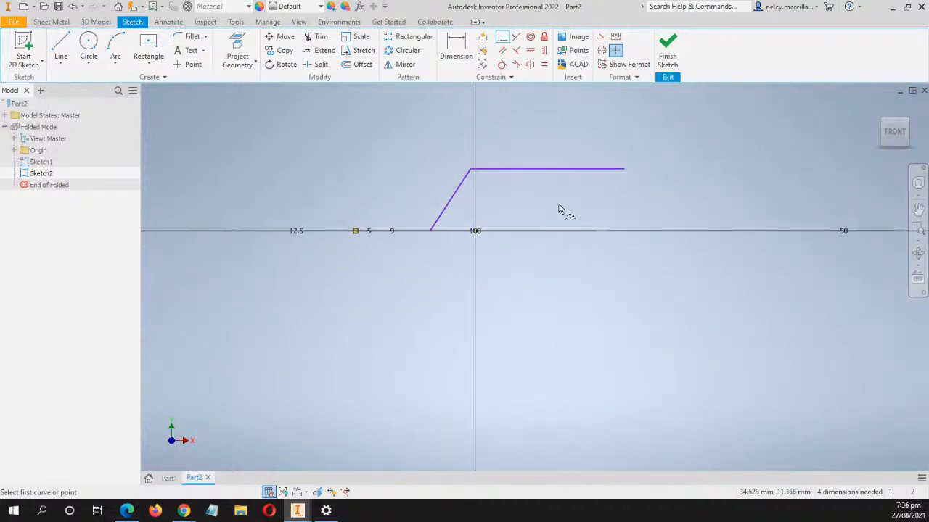
{"action": "key", "text": "d"}
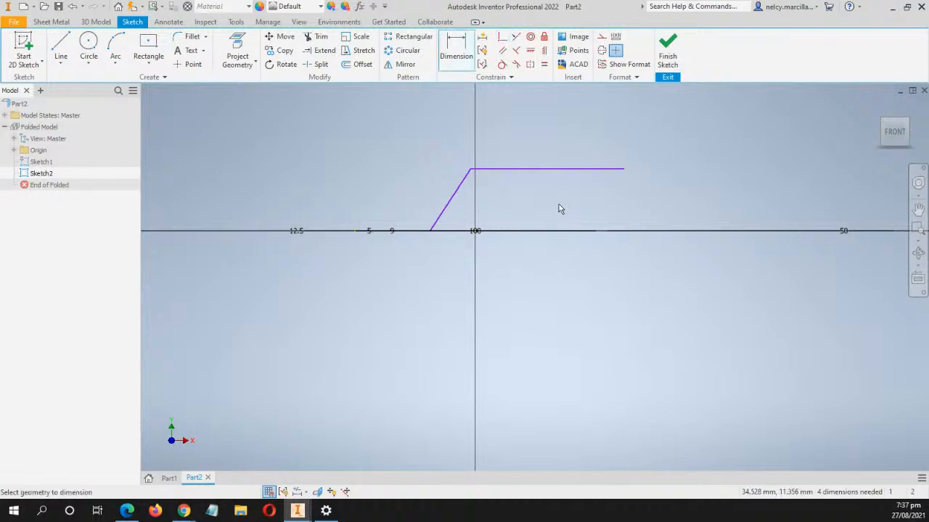
{"action": "middle_click_drag", "start_coordinate": [549, 235], "coordinate": [515, 187]}
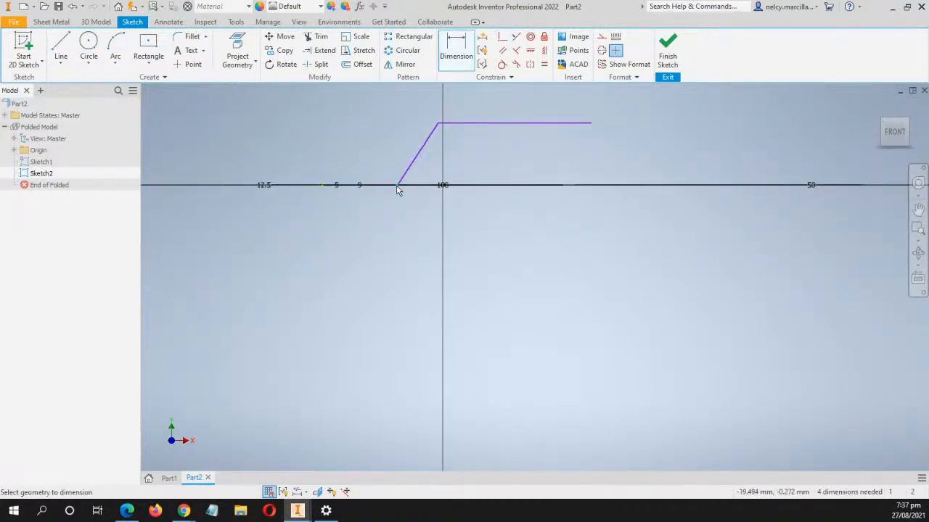
{"action": "scroll", "coordinate": [463, 219], "scroll_direction": "down", "scroll_amount": 5}
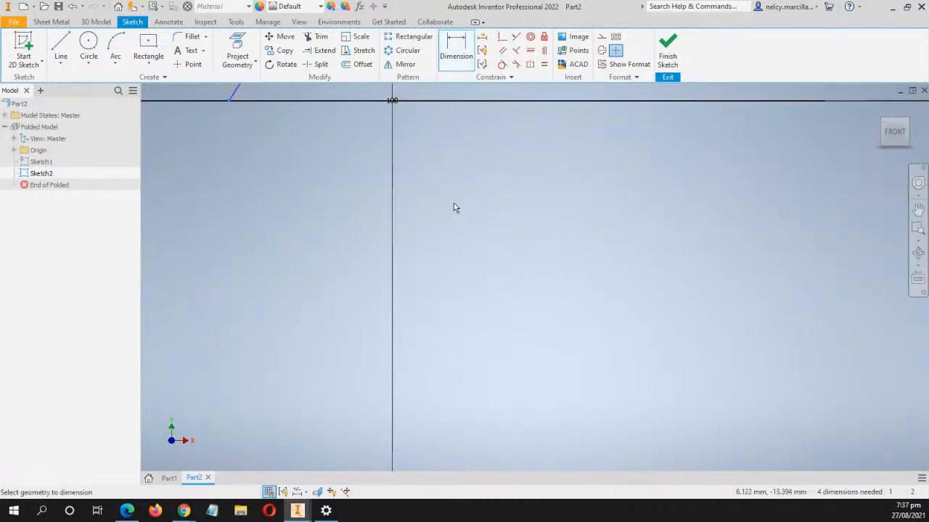
{"action": "left_click", "coordinate": [392, 100]}
{"action": "left_click", "coordinate": [365, 178]}
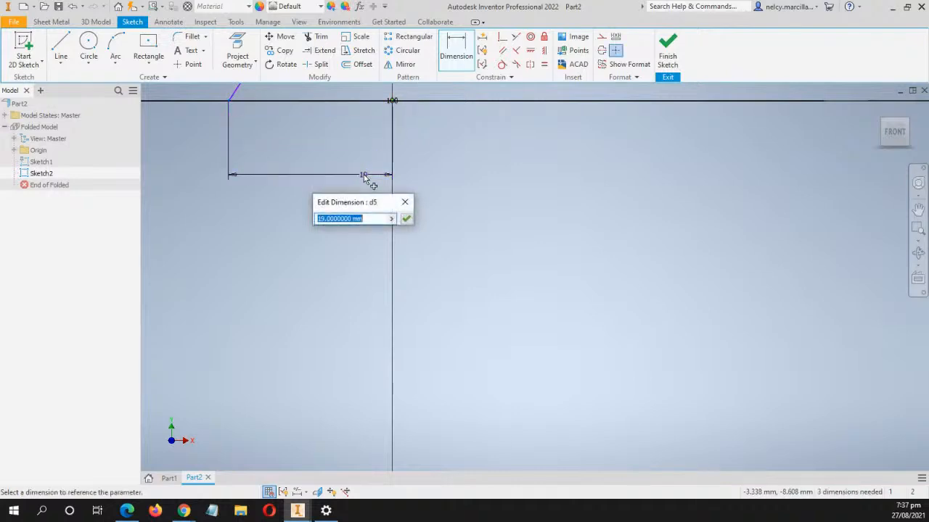
{"action": "type", "text": "42"}
{"action": "key", "text": "Return"}
{"action": "scroll", "coordinate": [456, 161], "scroll_direction": "up", "scroll_amount": 3}
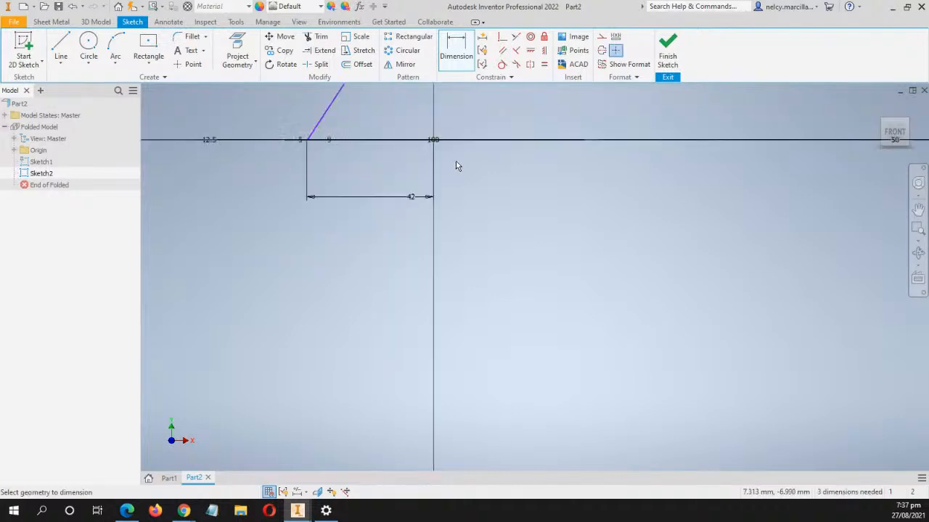
Dimension the length of the profile's upper horizontal line as 60 mm
{"action": "middle_click_drag", "start_coordinate": [520, 166], "coordinate": [473, 262]}
{"action": "scroll", "coordinate": [492, 217], "scroll_direction": "down", "scroll_amount": 3}
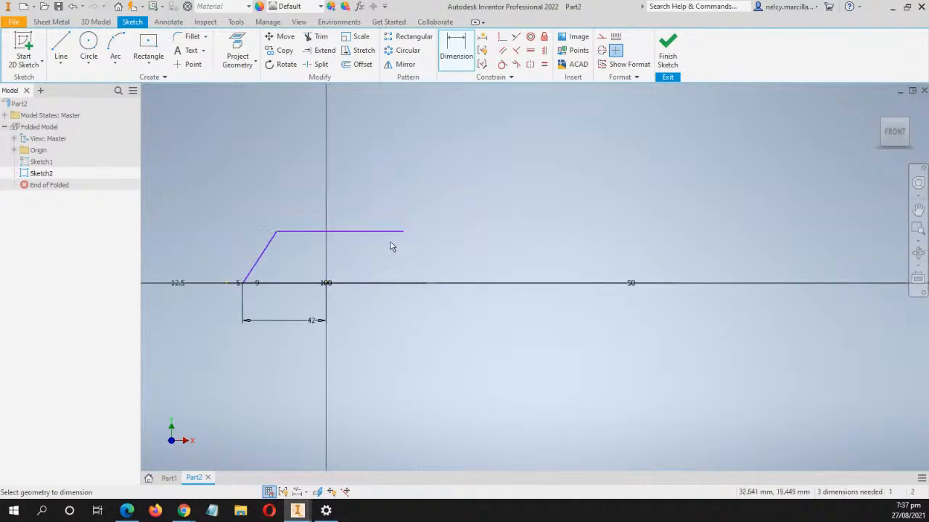
{"action": "left_click", "coordinate": [386, 232]}
{"action": "left_click", "coordinate": [385, 166]}
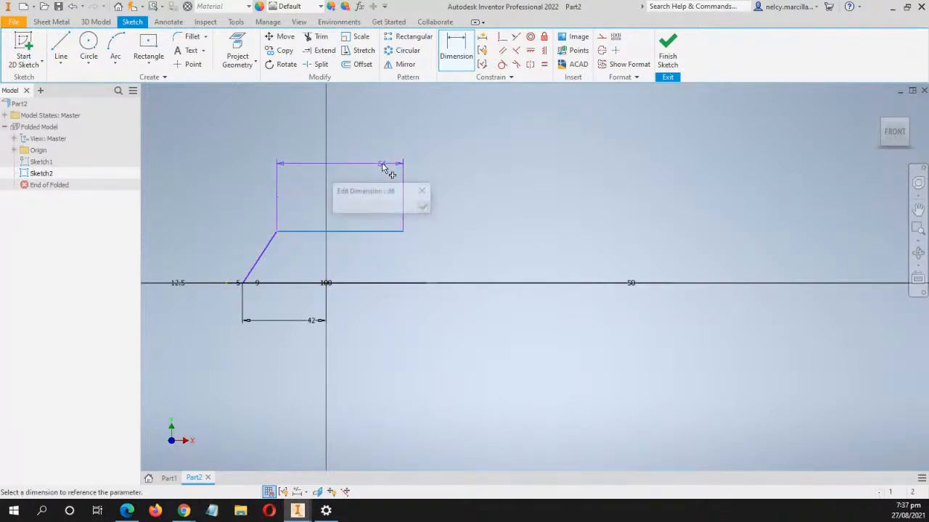
{"action": "type", "text": "6"}
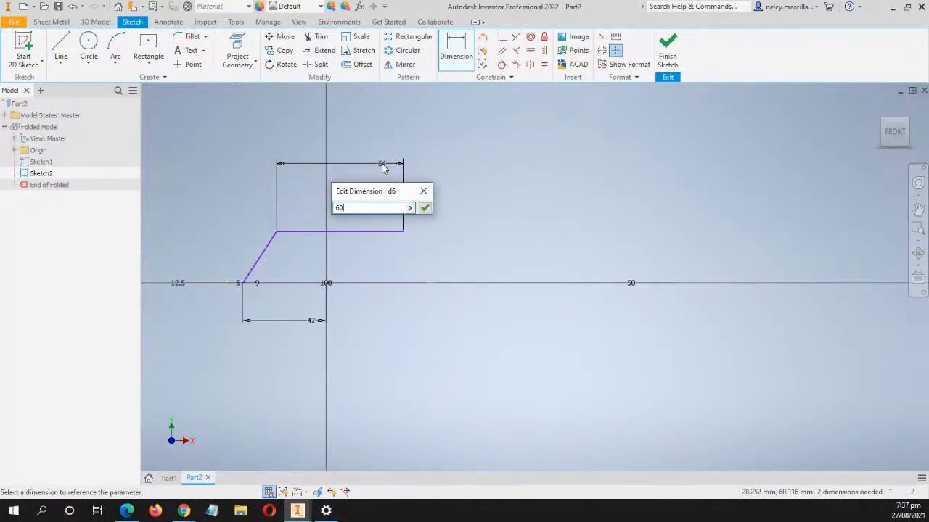
{"action": "type", "text": "0"}
{"action": "key", "text": "Return"}
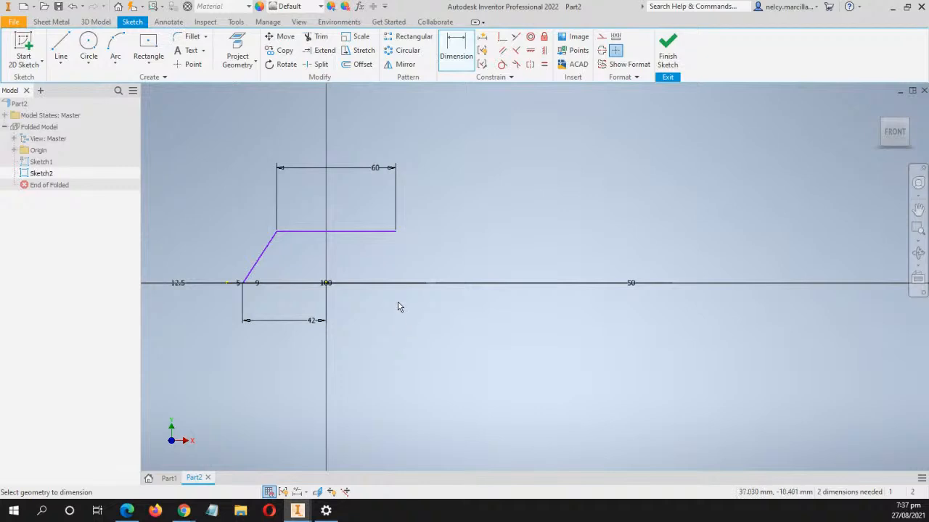
Sketch a vertical line from the origin up to the profile's upper horizontal line in the front view
{"action": "mouse_move", "coordinate": [365, 312]}
{"action": "middle_mouse_down", "text": "shift"}
{"action": "mouse_move", "coordinate": [385, 326]}
{"action": "mouse_move", "coordinate": [364, 315]}
{"action": "middle_mouse_up", "text": "shift"}
{"action": "scroll", "coordinate": [387, 266], "scroll_direction": "down", "scroll_amount": 3}
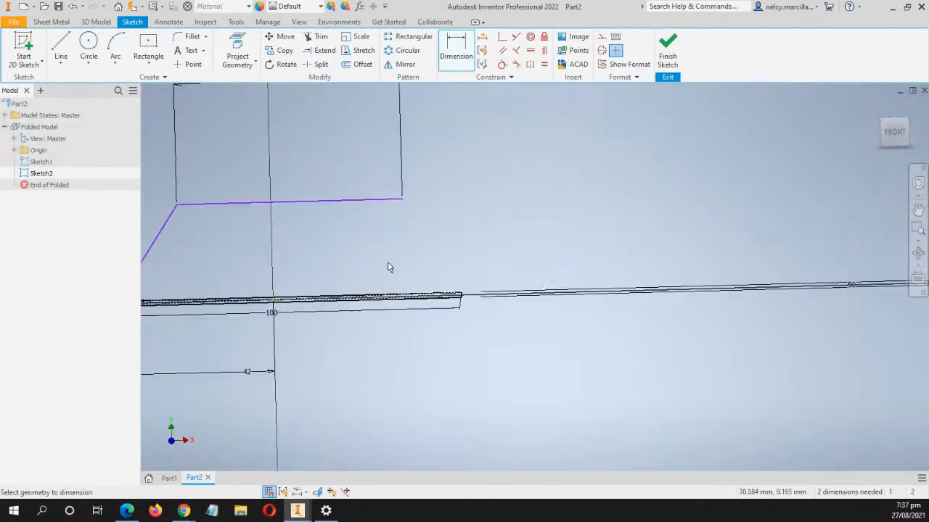
{"action": "middle_click_drag", "start_coordinate": [382, 277], "coordinate": [395, 281]}
{"action": "left_click", "coordinate": [895, 131]}
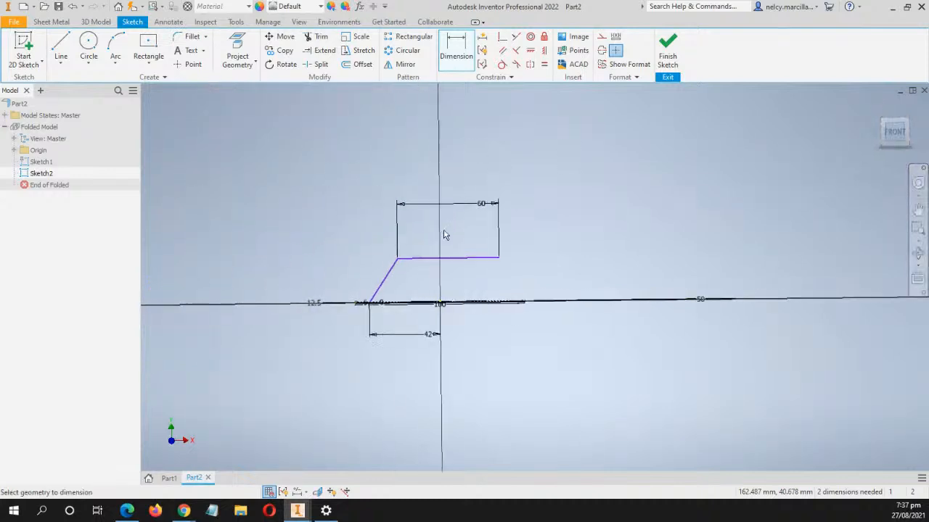
{"action": "scroll", "coordinate": [460, 311], "scroll_direction": "down", "scroll_amount": 5}
{"action": "middle_click_drag", "start_coordinate": [460, 310], "coordinate": [597, 280]}
{"action": "scroll", "coordinate": [609, 286], "scroll_direction": "up", "scroll_amount": 2}
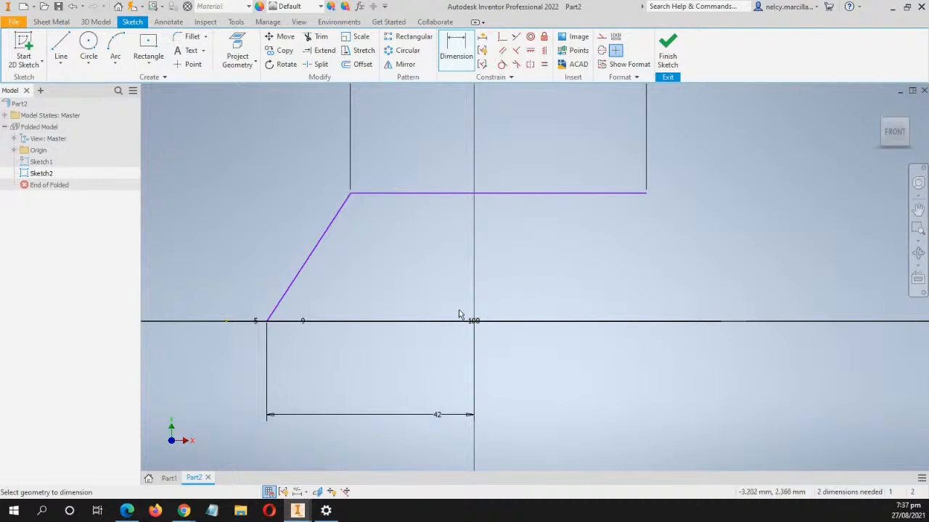
{"action": "key", "text": "l"}
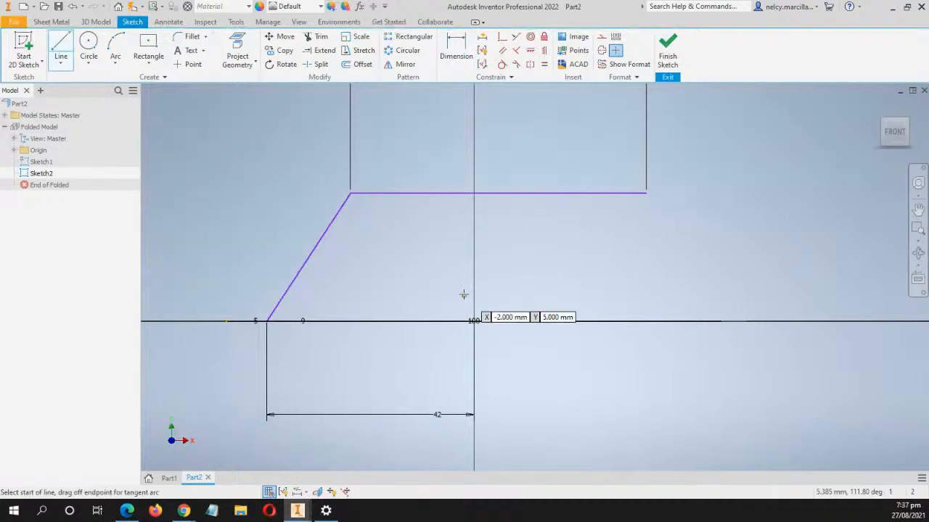
{"action": "left_click", "coordinate": [474, 320]}
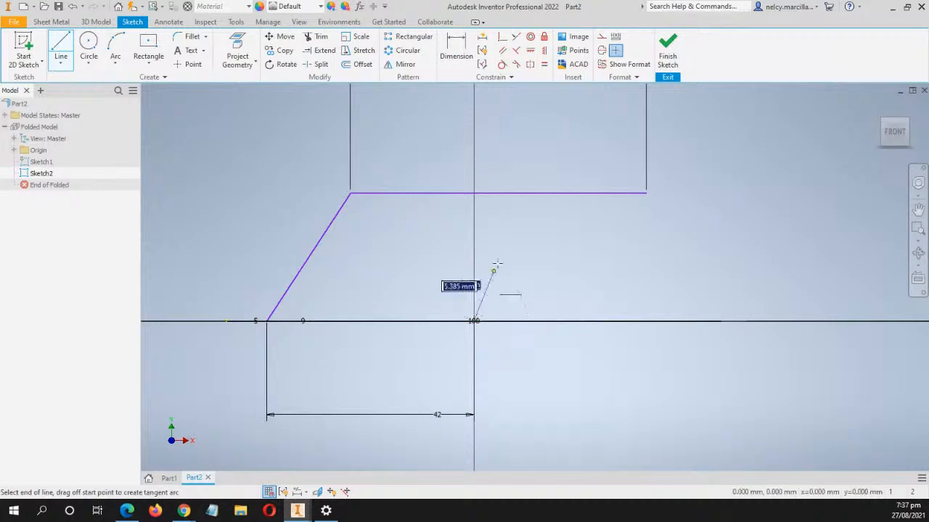
{"action": "left_click", "coordinate": [473, 192]}
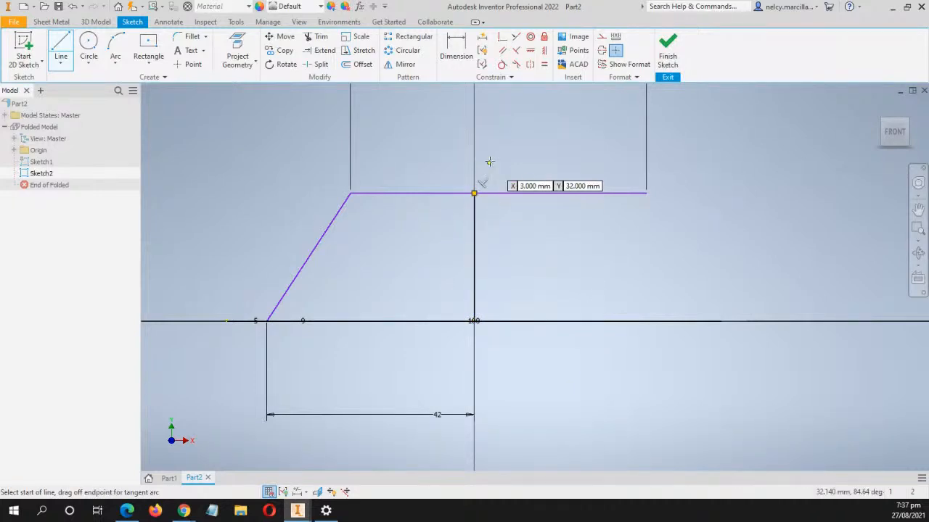
{"action": "key", "text": "Escape"}
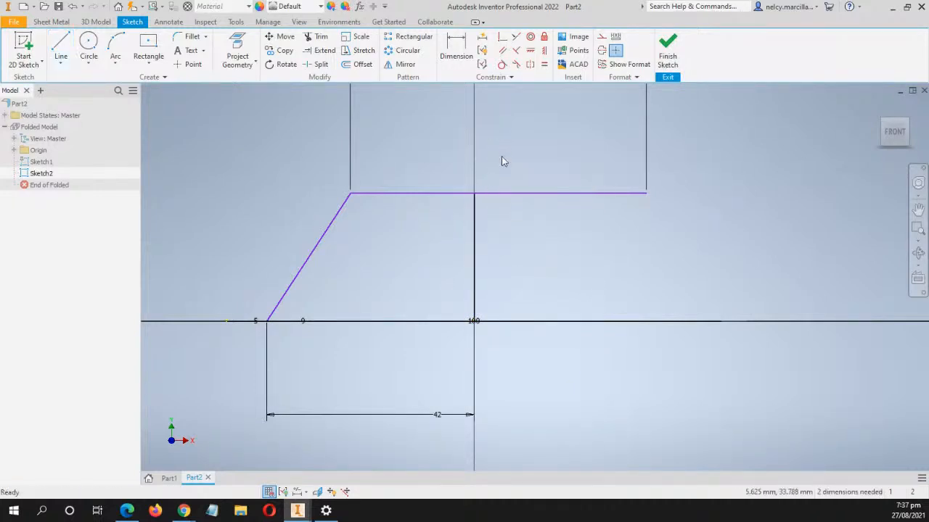
Convert the vertical line above the origin to construction geometry
{"action": "right_click", "coordinate": [476, 176]}
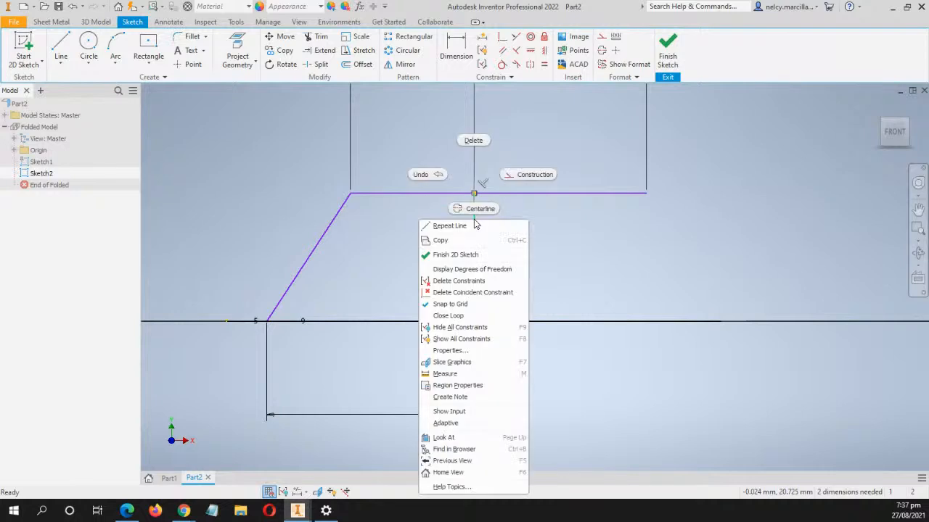
{"action": "left_click", "coordinate": [520, 175]}
{"action": "scroll", "coordinate": [594, 286], "scroll_direction": "up", "scroll_amount": 2}
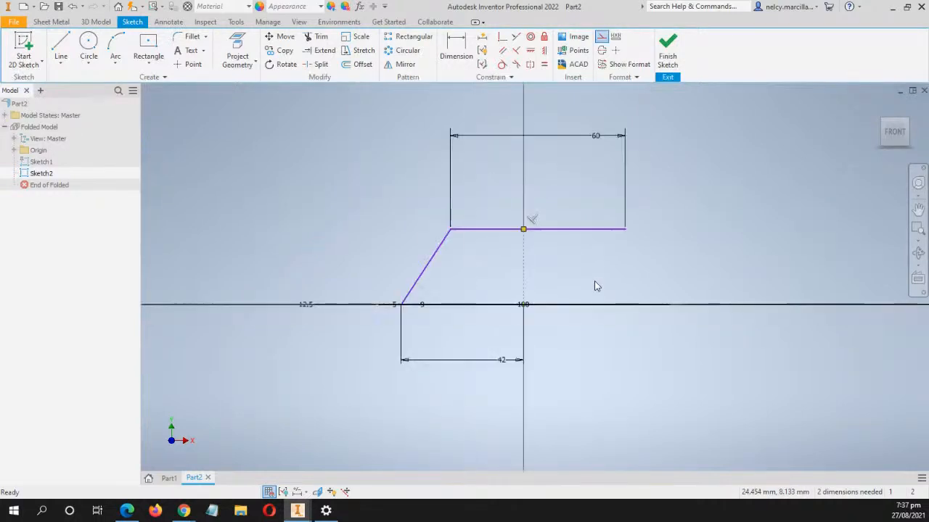
{"action": "mouse_move", "coordinate": [594, 282]}
{"action": "middle_mouse_down"}
{"action": "mouse_move", "coordinate": [577, 268]}
{"action": "mouse_move", "coordinate": [527, 280]}
{"action": "middle_mouse_up"}
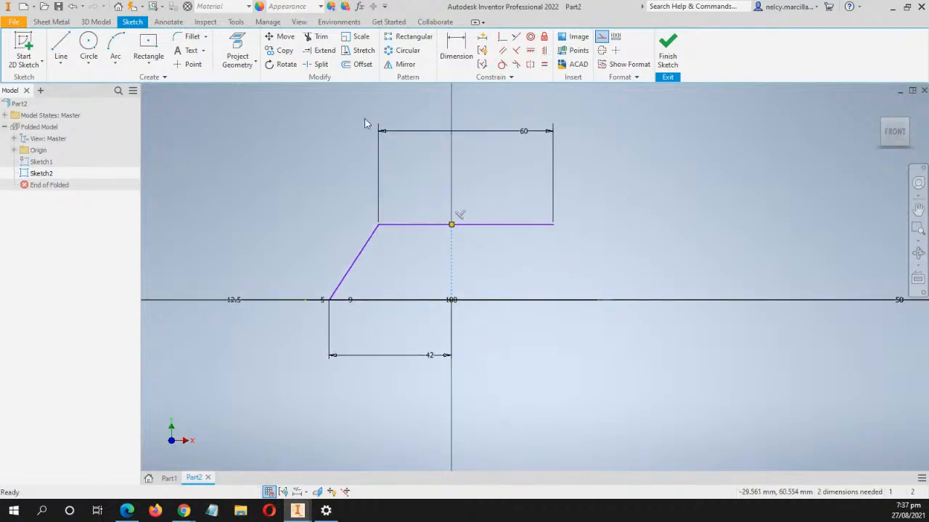
Try to split the profile's upper horizontal line where it meets the vertical construction line
{"action": "left_click", "coordinate": [322, 65]}
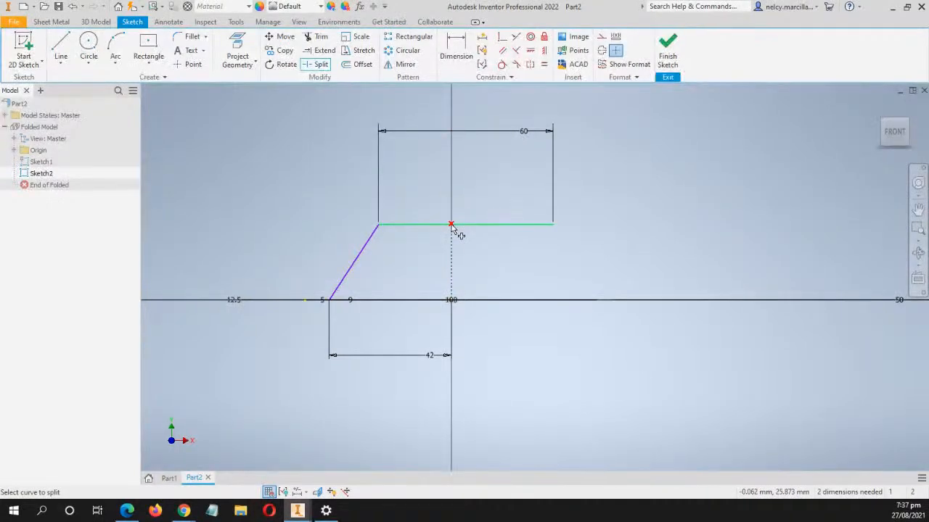
{"action": "scroll", "coordinate": [452, 224], "scroll_direction": "up", "scroll_amount": 5}
{"action": "scroll", "coordinate": [452, 226], "scroll_direction": "up", "scroll_amount": 2}
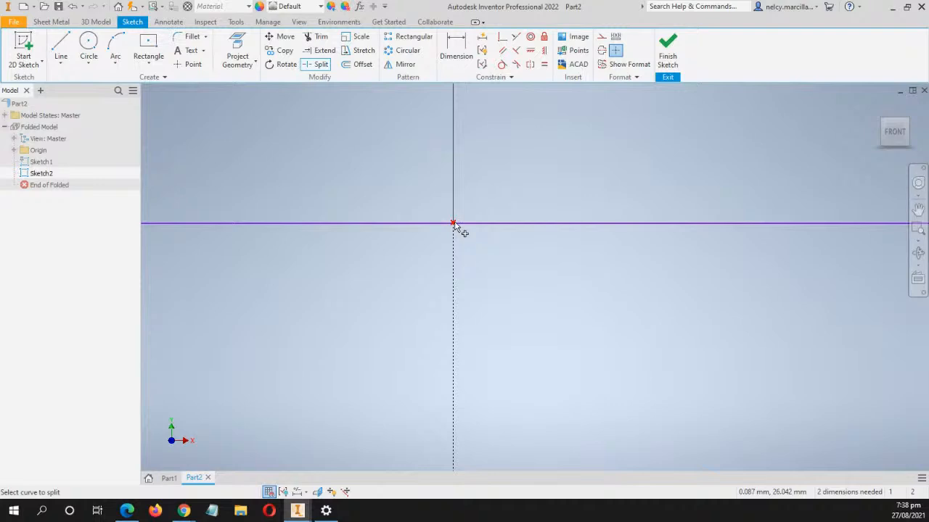
{"action": "left_click", "coordinate": [454, 223]}
{"action": "scroll", "coordinate": [530, 258], "scroll_direction": "down", "scroll_amount": 7}
{"action": "middle_click_drag", "start_coordinate": [591, 281], "coordinate": [579, 235]}
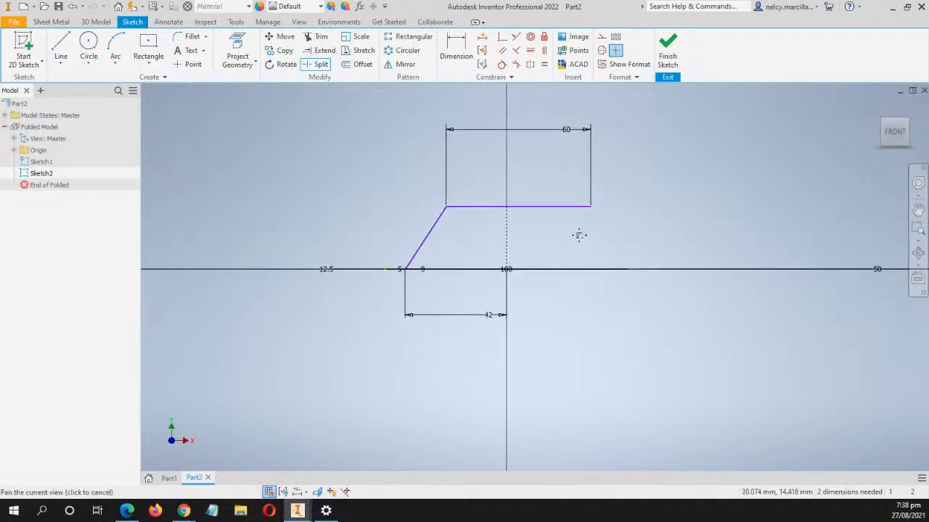
{"action": "scroll", "coordinate": [579, 235], "scroll_direction": "up", "scroll_amount": 3}
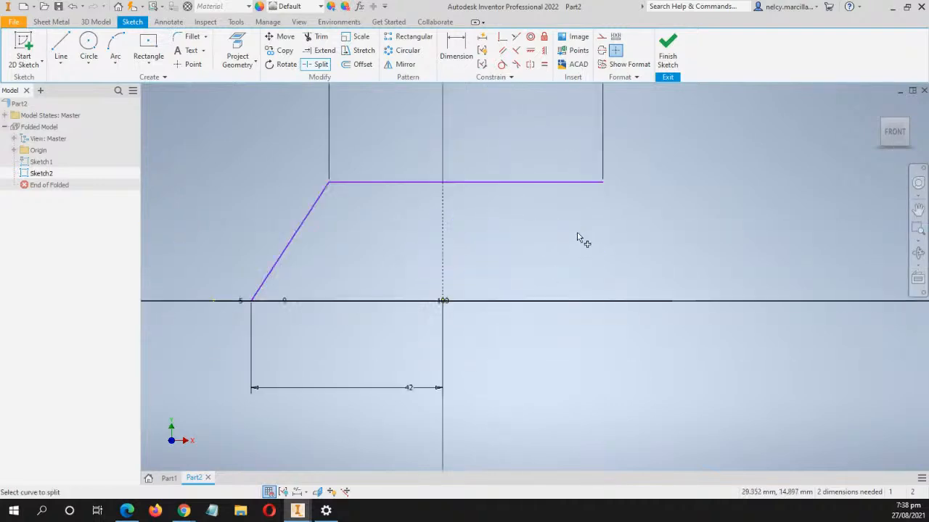
Make the two endpoints of the upper horizontal line symmetric about the vertical construction line
{"action": "left_click", "coordinate": [530, 66]}
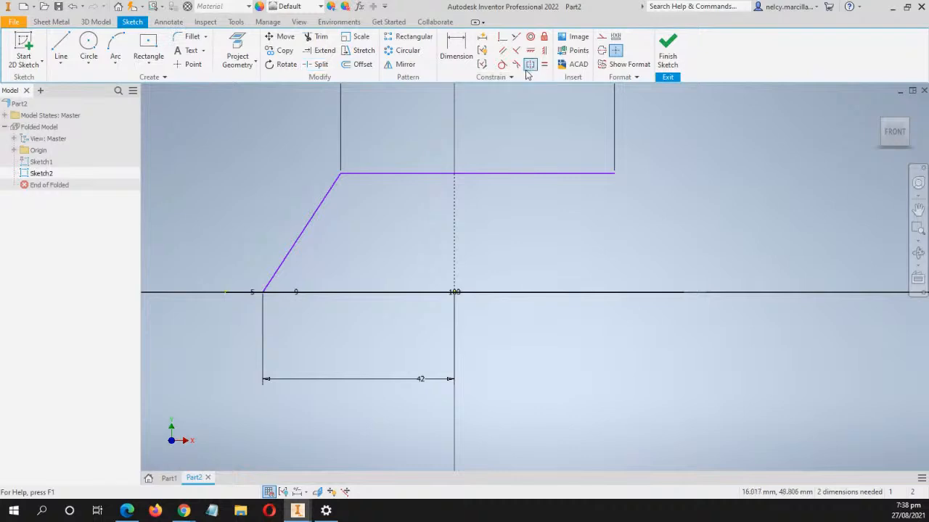
{"action": "left_click", "coordinate": [341, 173]}
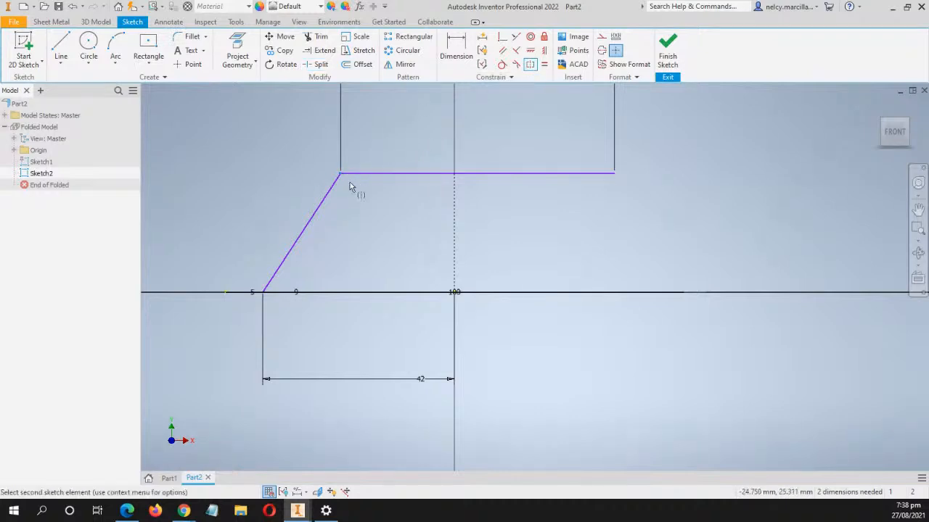
{"action": "left_click", "coordinate": [615, 174]}
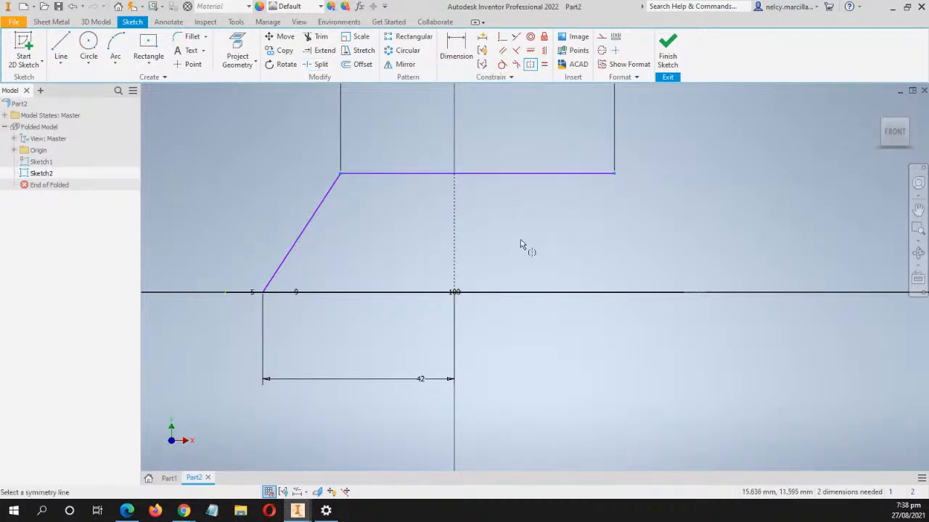
{"action": "left_click", "coordinate": [456, 237]}
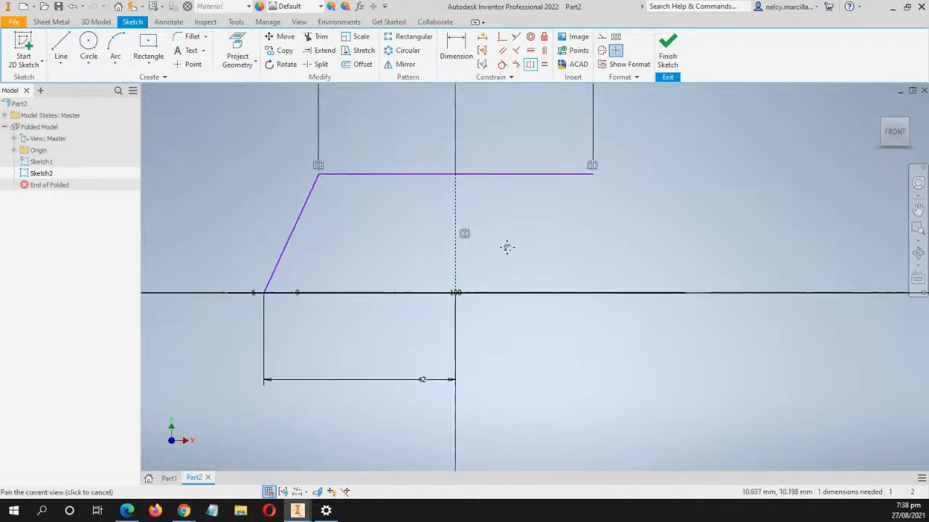
{"action": "middle_click_drag", "start_coordinate": [505, 247], "coordinate": [566, 232]}
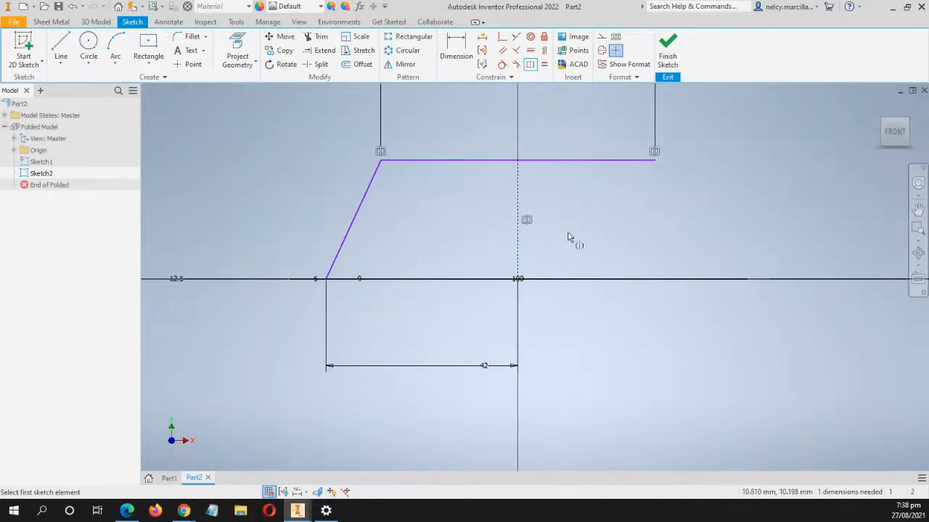
Dimension the height of the upper horizontal line above the origin as 32 mm
{"action": "key", "text": "d"}
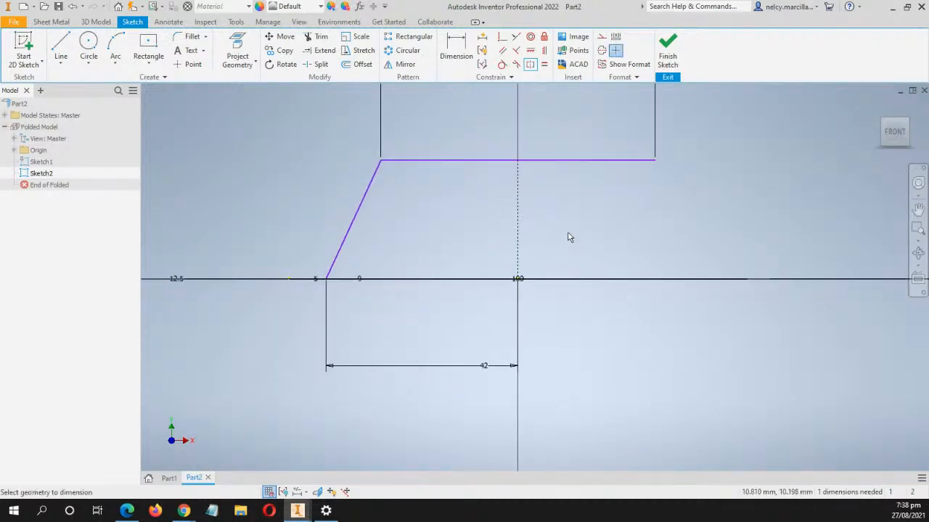
{"action": "left_click", "coordinate": [496, 160]}
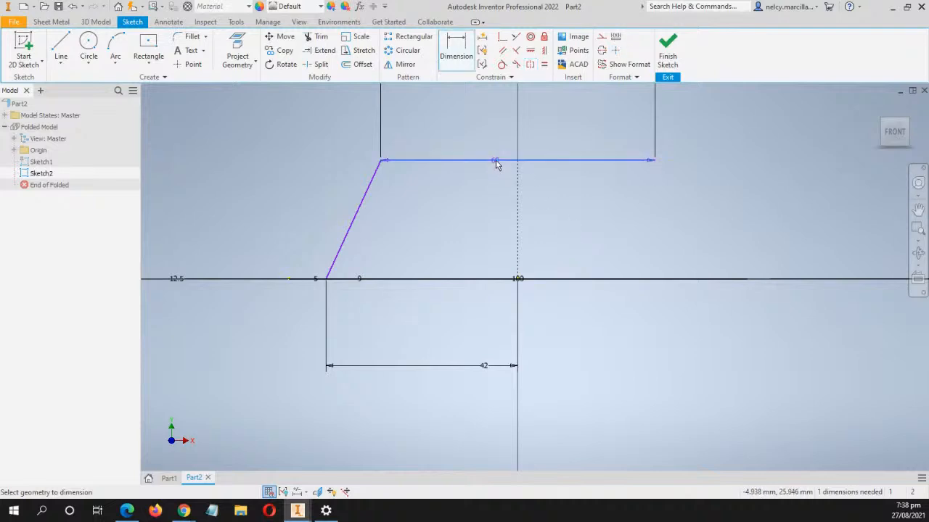
{"action": "left_click", "coordinate": [518, 283]}
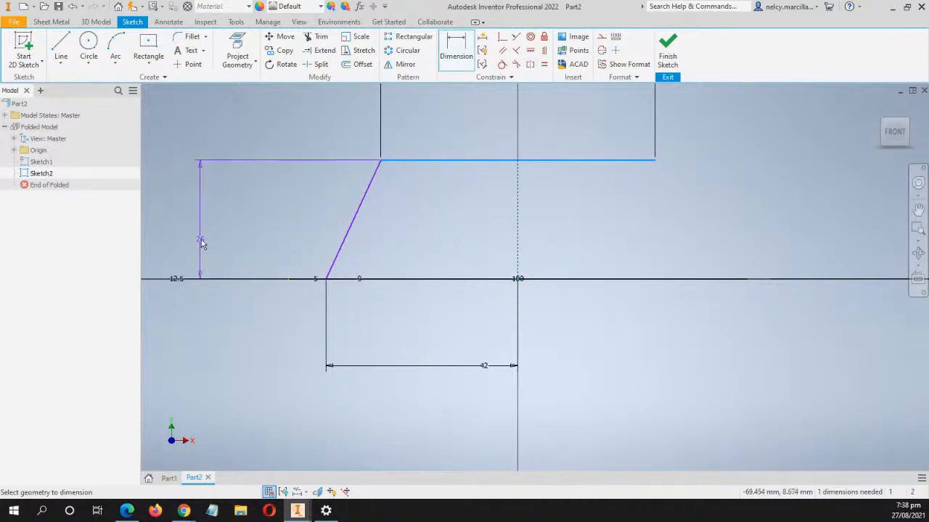
{"action": "left_click", "coordinate": [201, 239]}
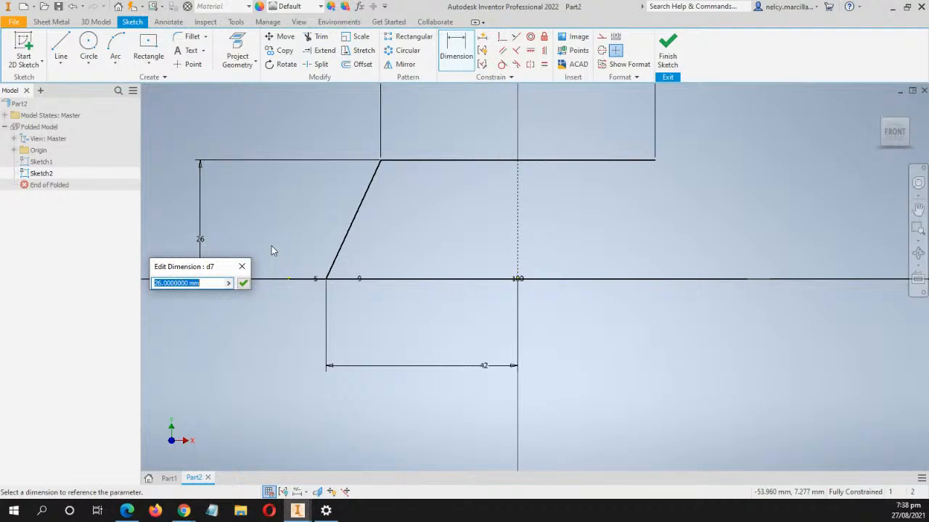
{"action": "type", "text": "32"}
{"action": "key", "text": "Return"}
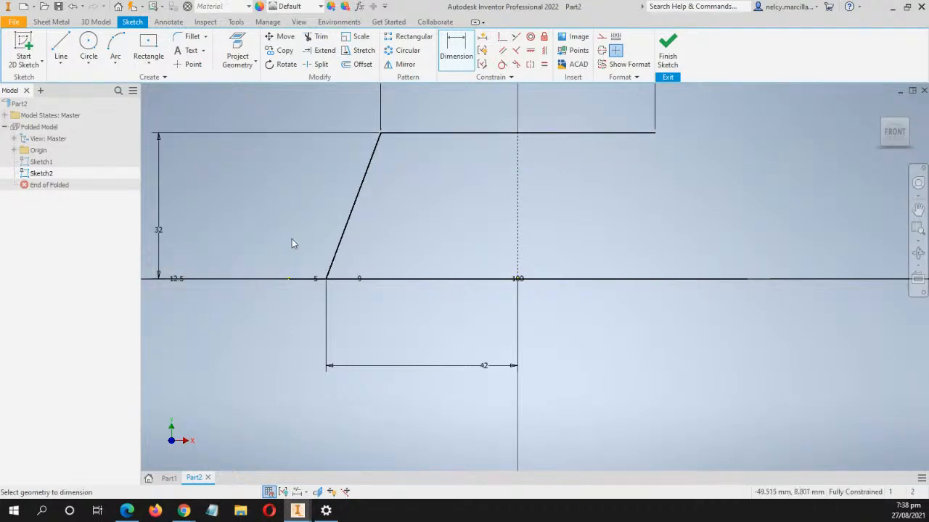
{"action": "scroll", "coordinate": [460, 267], "scroll_direction": "up", "scroll_amount": 2}
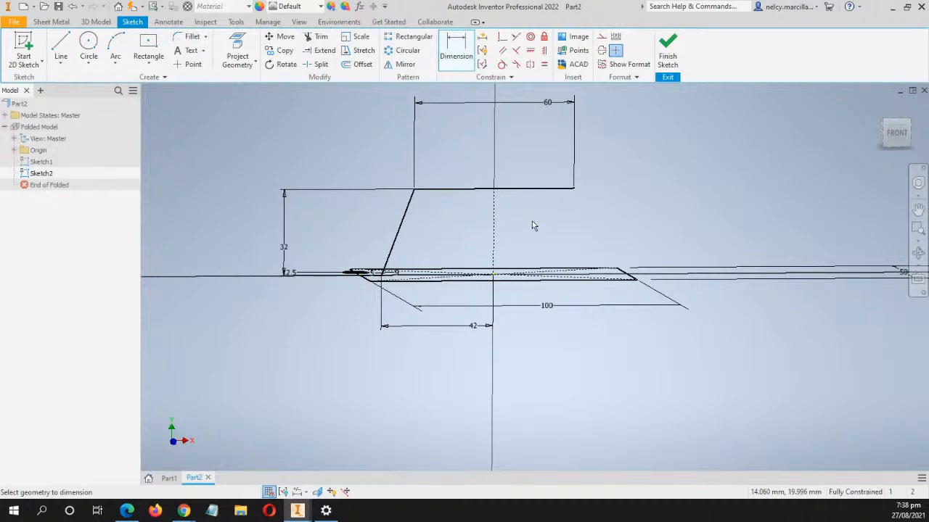
{"action": "key", "text": "Escape"}
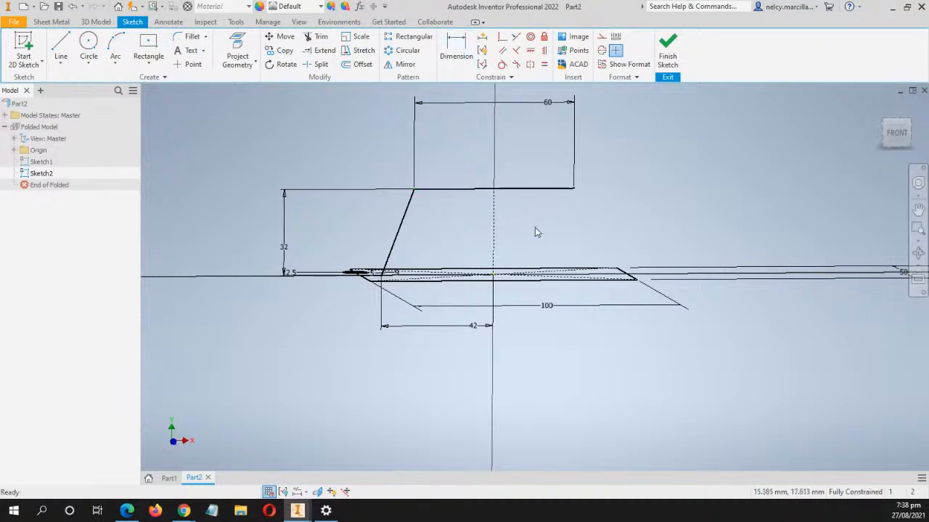
Split the 60 mm upper line at the upper end of the vertical construction line in the front view
{"action": "mouse_move", "coordinate": [537, 234]}
{"action": "middle_mouse_down", "text": "shift"}
{"action": "mouse_move", "coordinate": [527, 230]}
{"action": "mouse_move", "coordinate": [534, 237]}
{"action": "middle_mouse_up", "text": "shift"}
{"action": "left_click", "coordinate": [896, 133]}
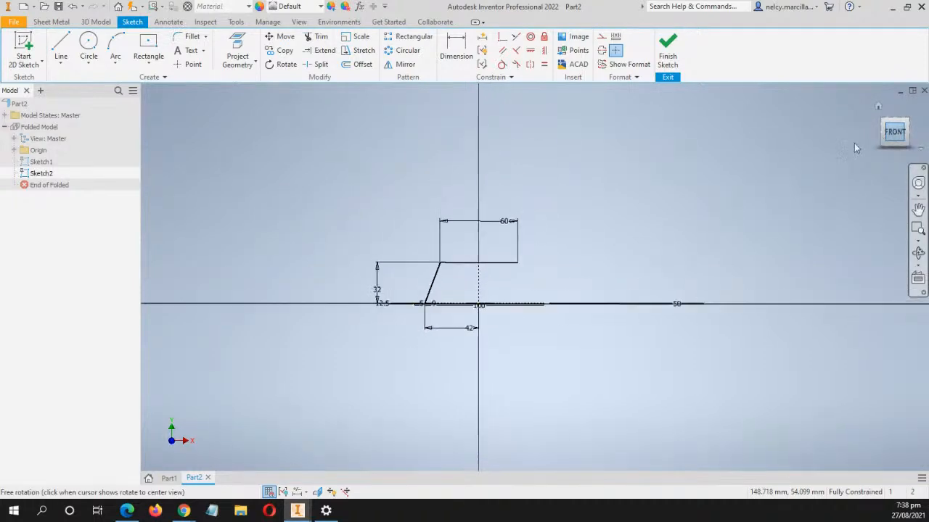
{"action": "scroll", "coordinate": [535, 261], "scroll_direction": "down", "scroll_amount": 6}
{"action": "scroll", "coordinate": [534, 267], "scroll_direction": "up", "scroll_amount": 7}
{"action": "middle_click_drag", "start_coordinate": [491, 300], "coordinate": [604, 253]}
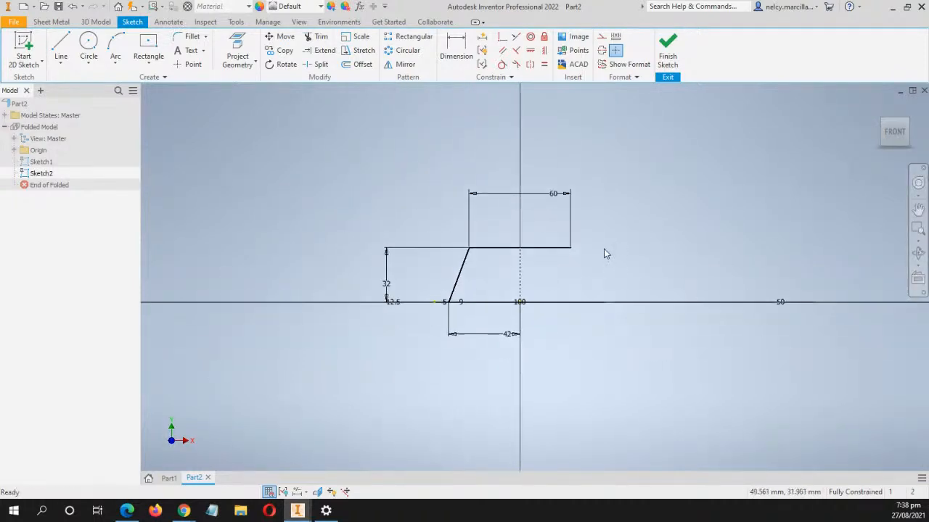
{"action": "scroll", "coordinate": [604, 253], "scroll_direction": "down", "scroll_amount": 3}
{"action": "middle_click_drag", "start_coordinate": [530, 286], "coordinate": [575, 263]}
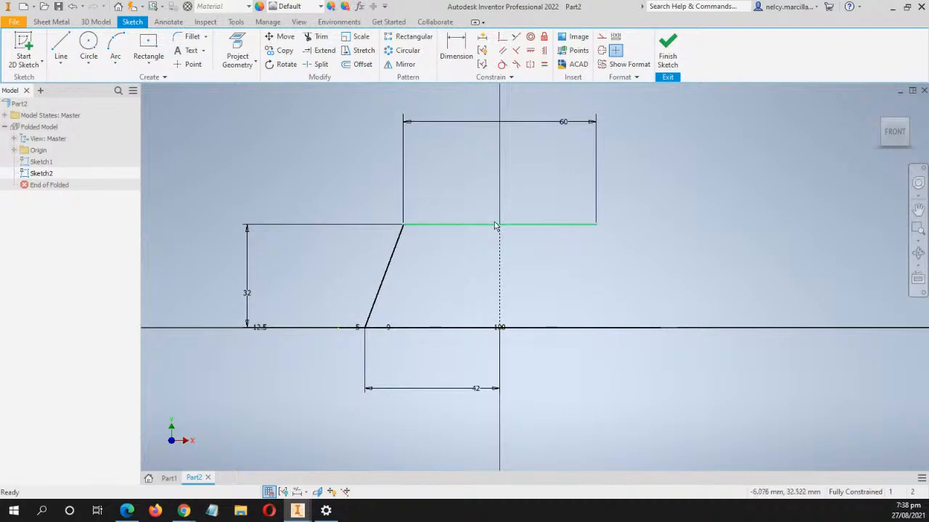
{"action": "left_click", "coordinate": [320, 65]}
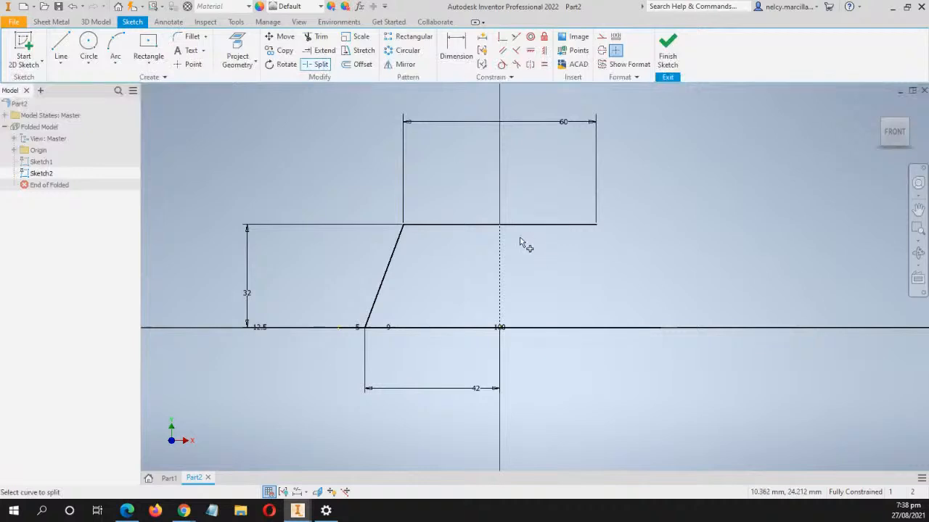
{"action": "left_click", "coordinate": [499, 226]}
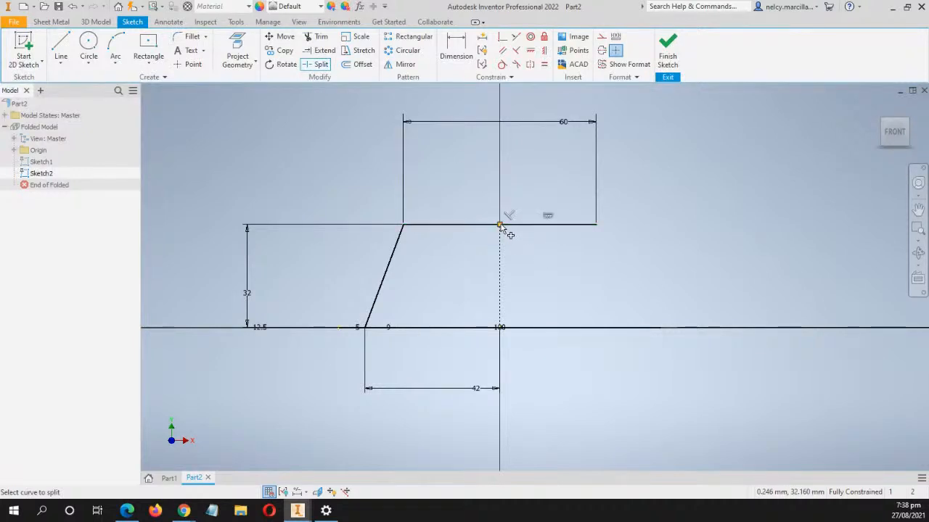
Convert the half of the upper horizontal line beyond the vertical construction line to construction geometry and finish the sketch
{"action": "right_click", "coordinate": [549, 230]}
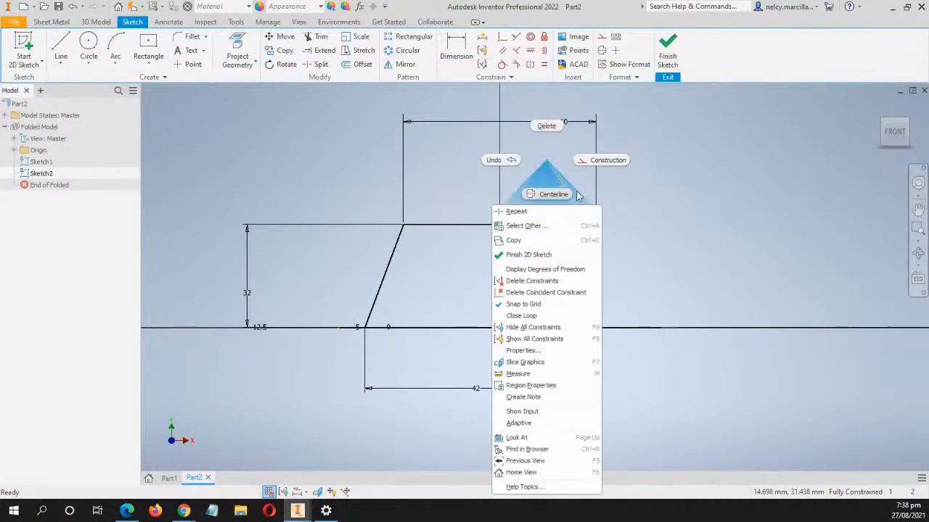
{"action": "left_click", "coordinate": [598, 162]}
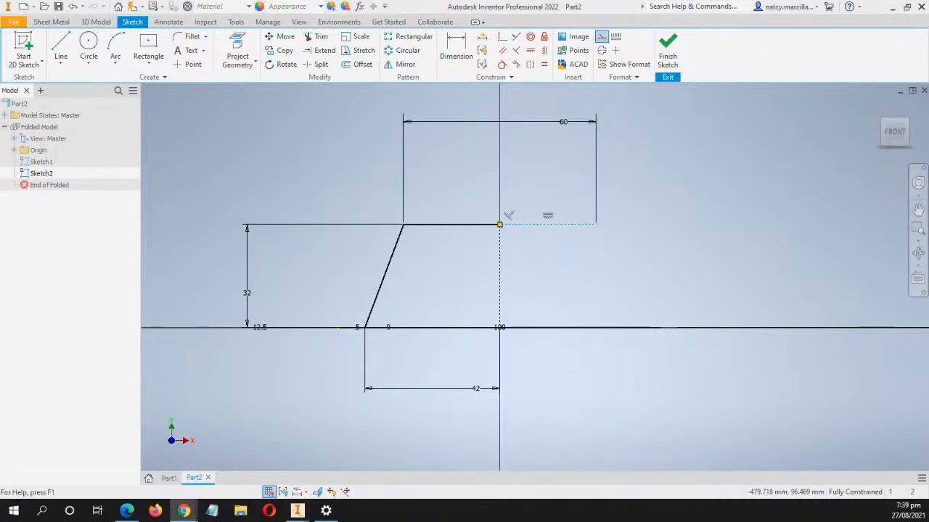
{"action": "left_click", "coordinate": [669, 50]}
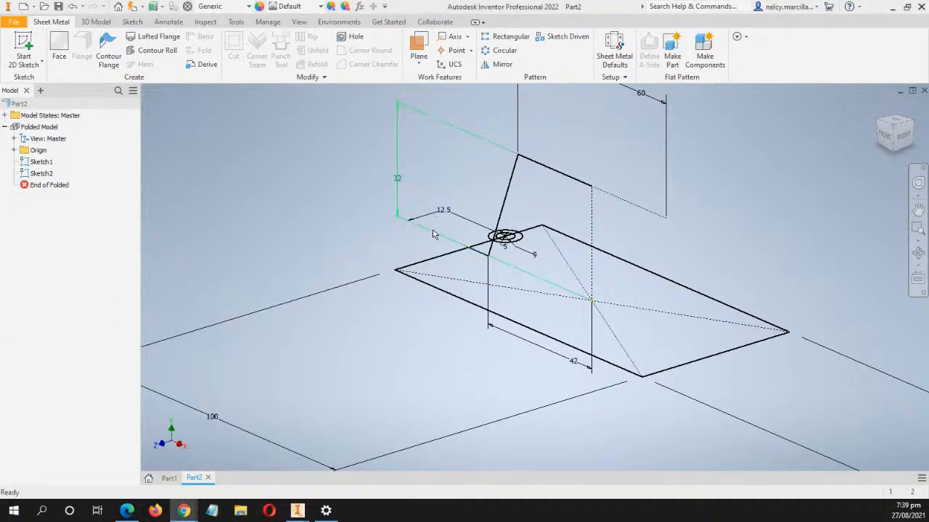
Create a 25 mm wide contour flange from the open bent profile, with the flipped offset direction and the flipped width direction
{"action": "middle_click_drag", "start_coordinate": [433, 233], "coordinate": [350, 394]}
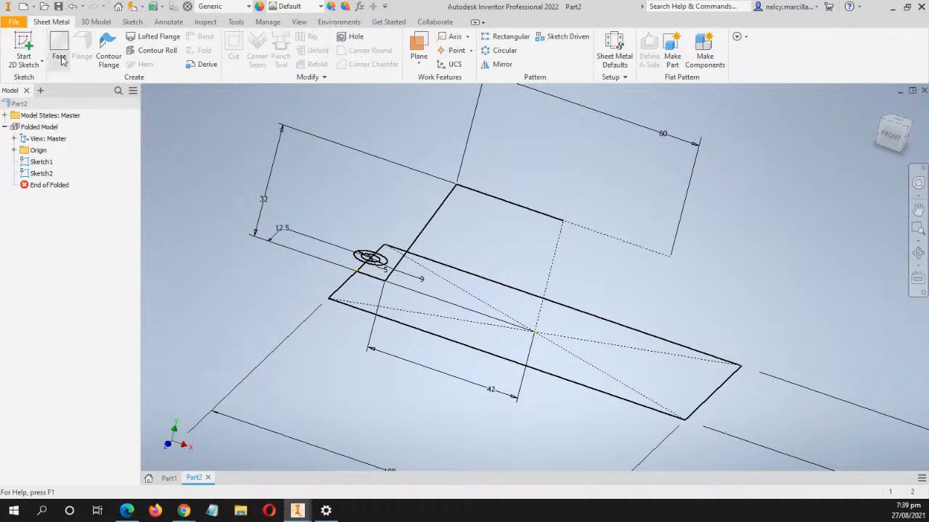
{"action": "left_click", "coordinate": [109, 47]}
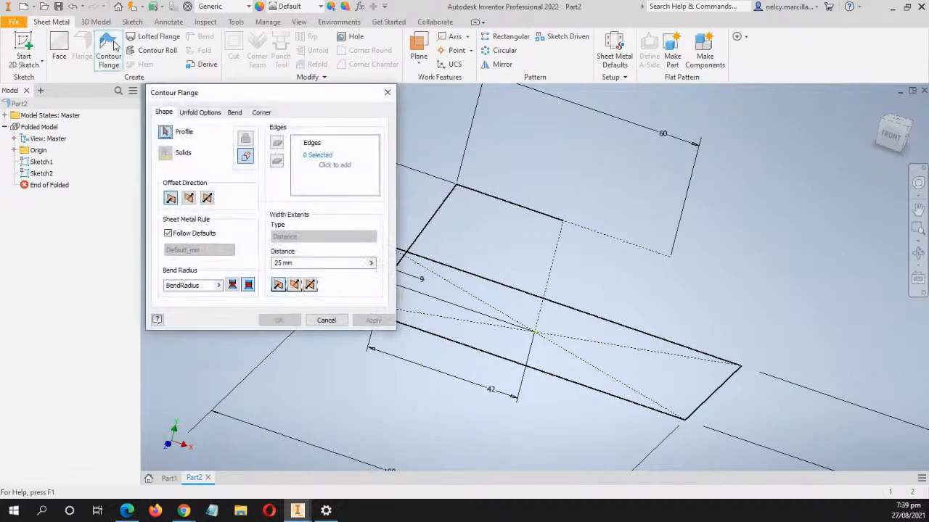
{"action": "left_click_drag", "start_coordinate": [262, 98], "coordinate": [190, 61]}
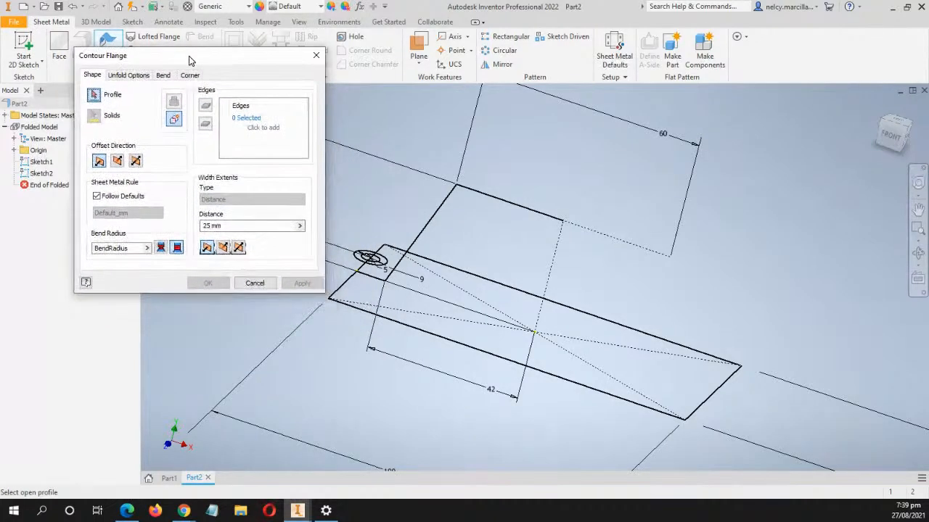
{"action": "middle_click_drag", "start_coordinate": [406, 293], "coordinate": [437, 305]}
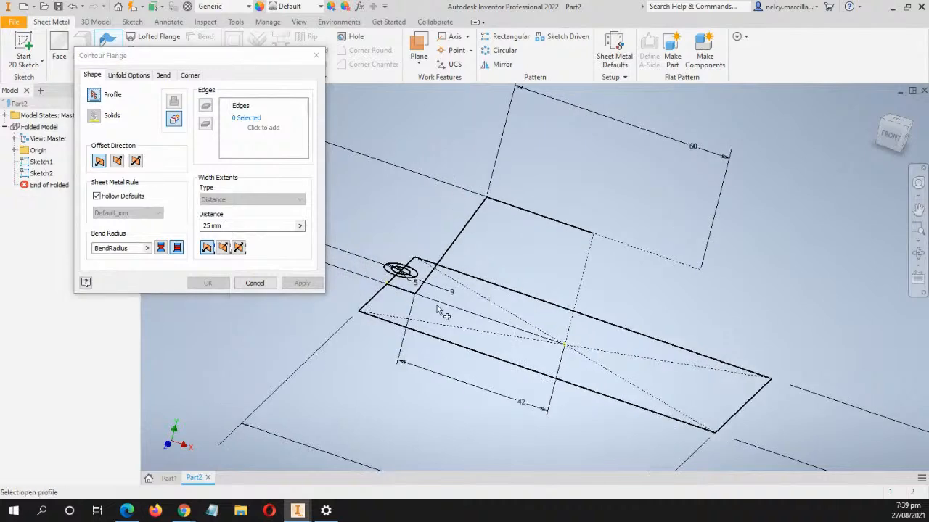
{"action": "middle_click_drag", "start_coordinate": [511, 288], "coordinate": [528, 293], "text": "shift"}
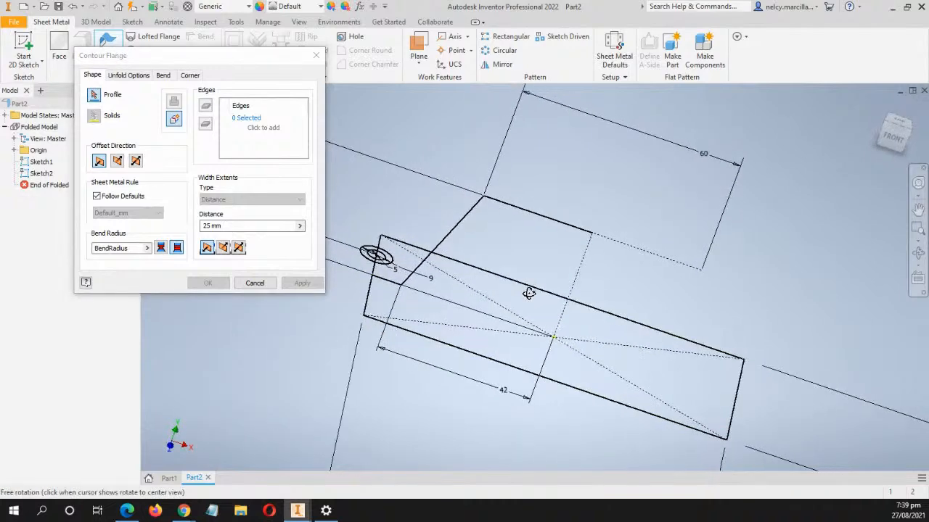
{"action": "left_click", "coordinate": [452, 235]}
{"action": "mouse_move", "coordinate": [507, 337]}
{"action": "middle_mouse_down", "text": "shift"}
{"action": "mouse_move", "coordinate": [524, 348]}
{"action": "mouse_move", "coordinate": [512, 350]}
{"action": "mouse_move", "coordinate": [518, 338]}
{"action": "mouse_move", "coordinate": [499, 333]}
{"action": "middle_mouse_up", "text": "shift"}
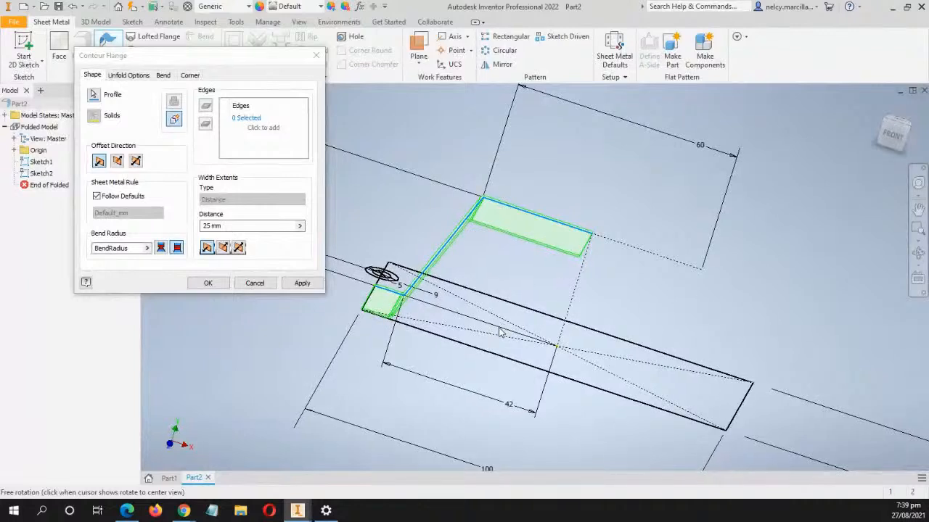
{"action": "left_click", "coordinate": [118, 163]}
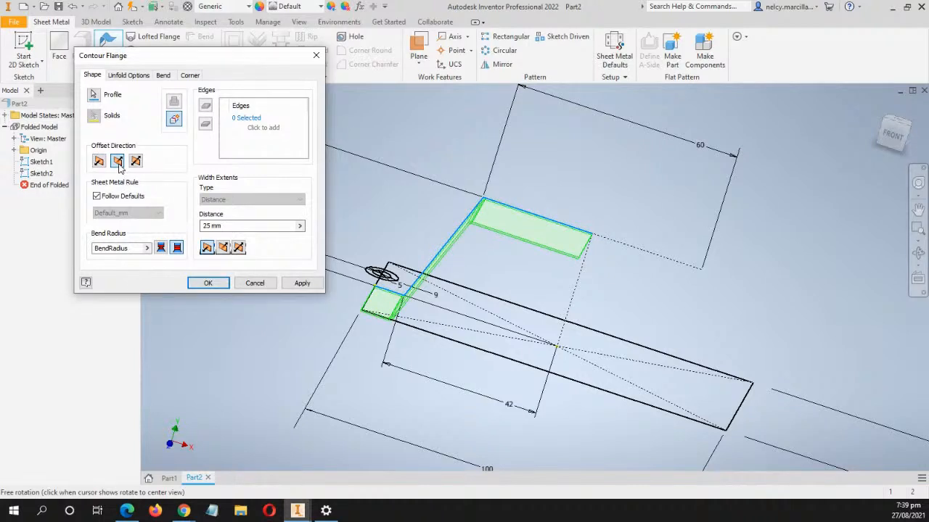
{"action": "left_click", "coordinate": [226, 250]}
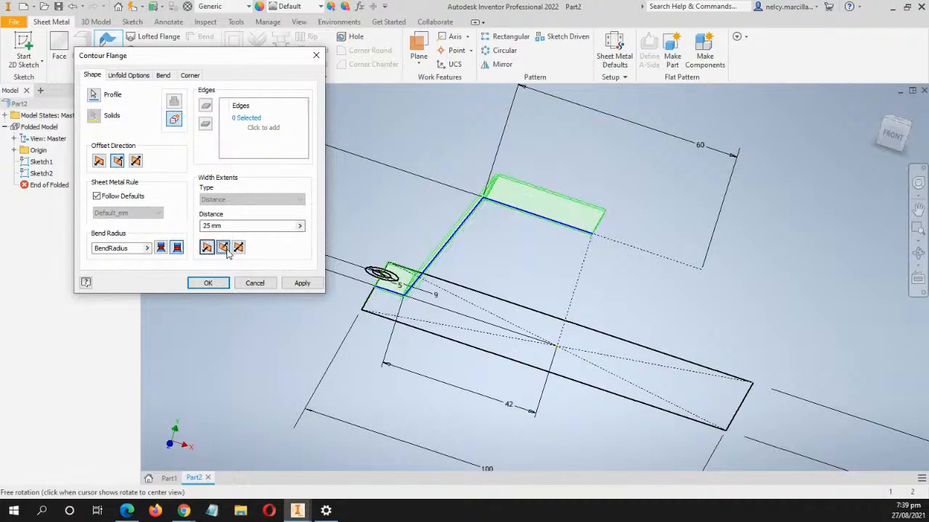
{"action": "middle_click_drag", "start_coordinate": [379, 364], "coordinate": [481, 374], "text": "shift"}
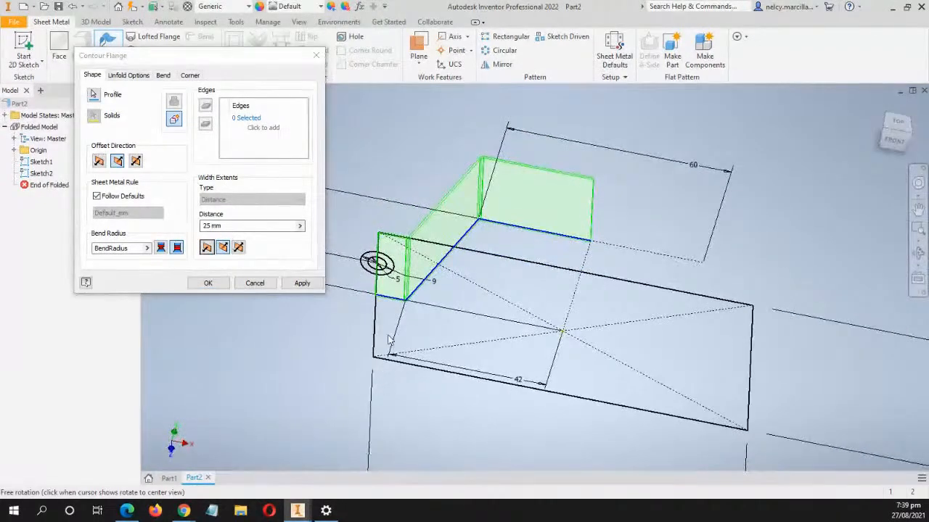
{"action": "left_click", "coordinate": [206, 284]}
Add a sheet metal face from the ring between the 5 mm and 9 mm circles at the flange's short end
{"action": "scroll", "coordinate": [484, 310], "scroll_direction": "up", "scroll_amount": 3}
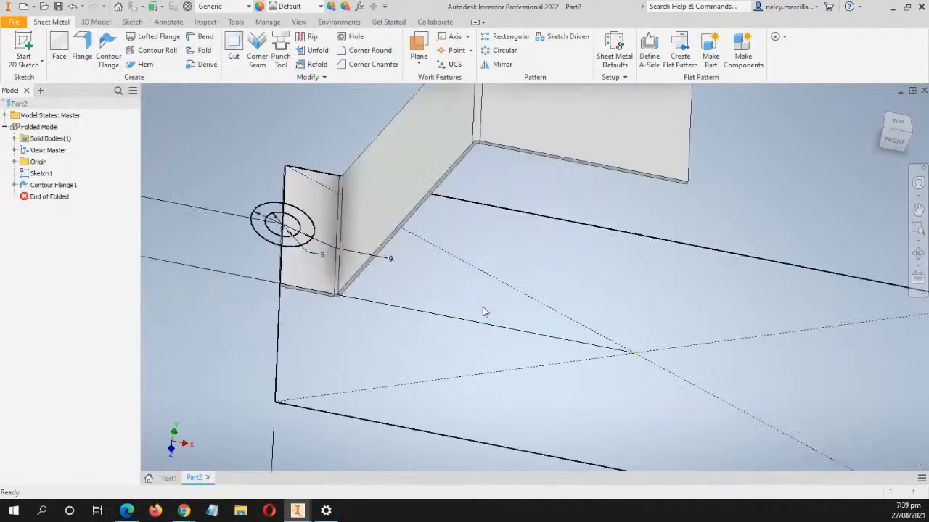
{"action": "middle_click_drag", "start_coordinate": [466, 294], "coordinate": [570, 293]}
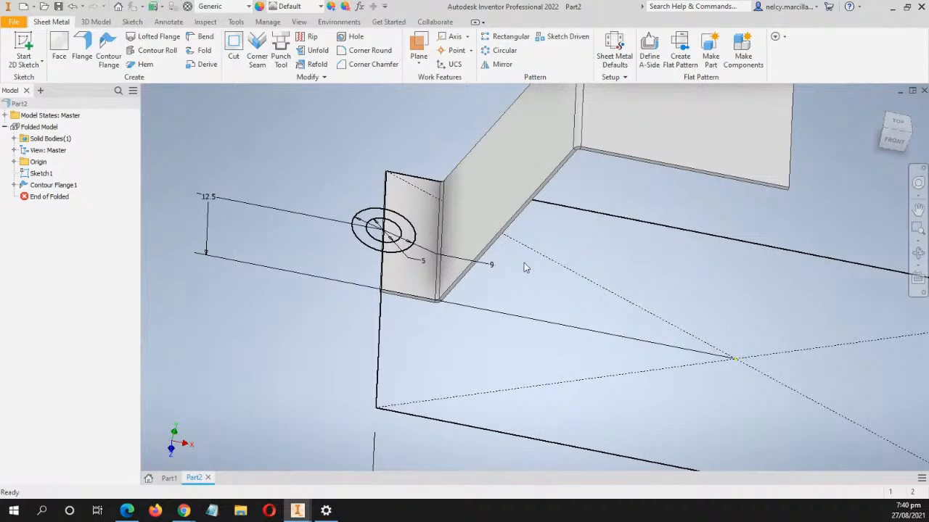
{"action": "left_click", "coordinate": [59, 50]}
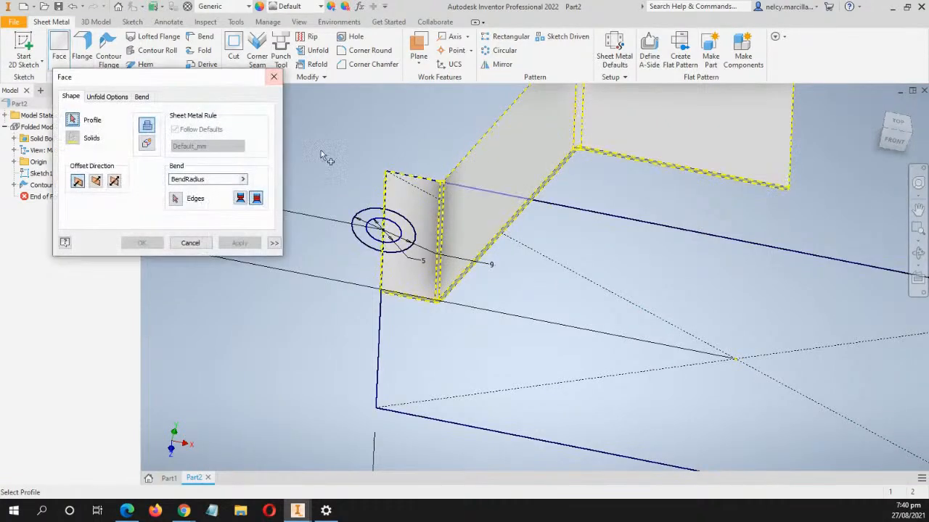
{"action": "left_click", "coordinate": [367, 228]}
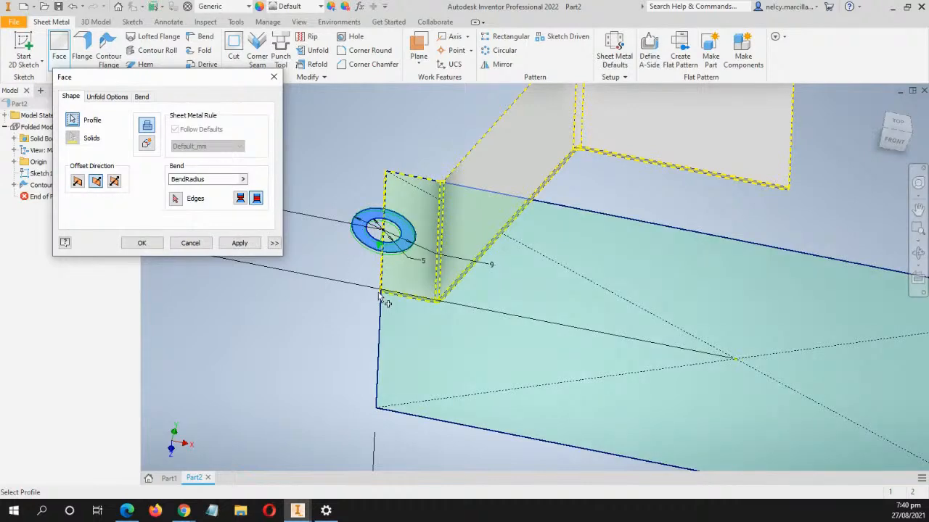
{"action": "mouse_move", "coordinate": [336, 315]}
{"action": "middle_mouse_down", "text": "shift"}
{"action": "mouse_move", "coordinate": [396, 295]}
{"action": "mouse_move", "coordinate": [359, 317]}
{"action": "mouse_move", "coordinate": [341, 312]}
{"action": "middle_mouse_up", "text": "shift"}
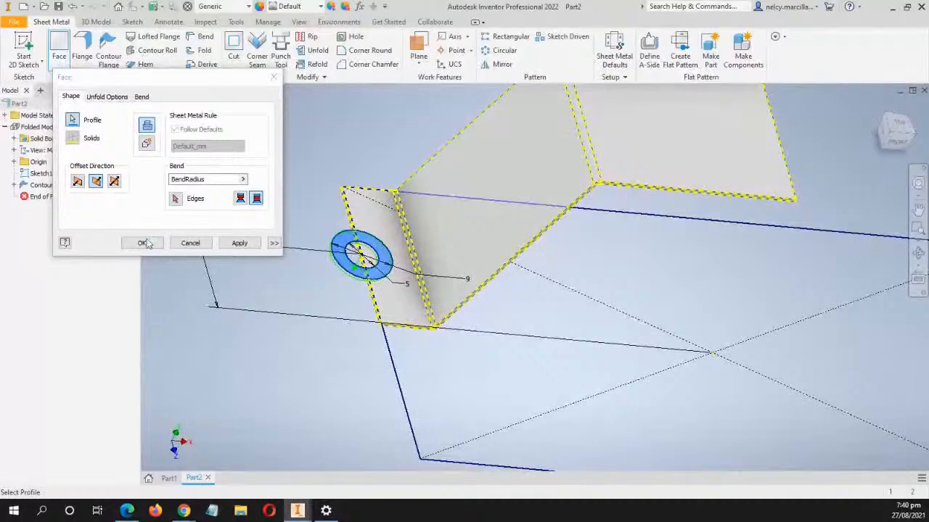
{"action": "left_click", "coordinate": [142, 243]}
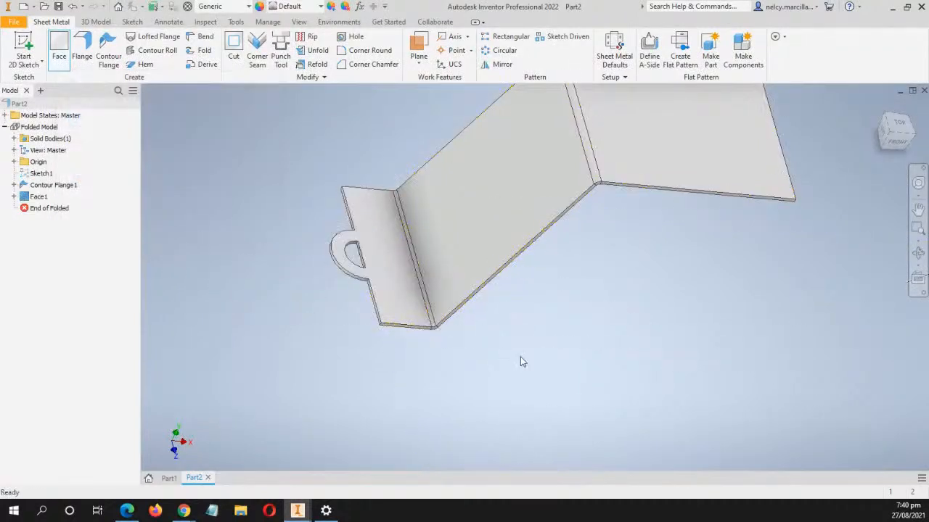
Make the base sketch Sketch1 visible again
{"action": "middle_click_drag", "start_coordinate": [482, 321], "coordinate": [516, 280], "text": "shift"}
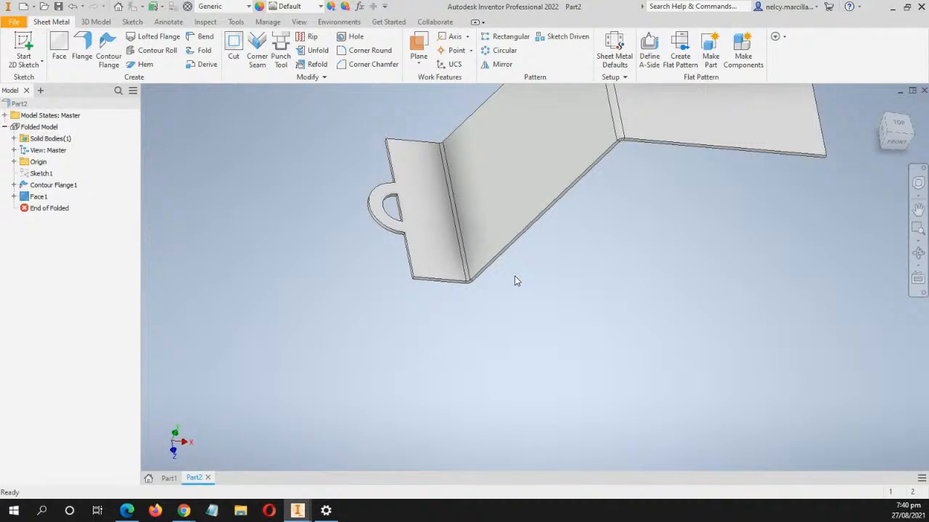
{"action": "right_click", "coordinate": [51, 177]}
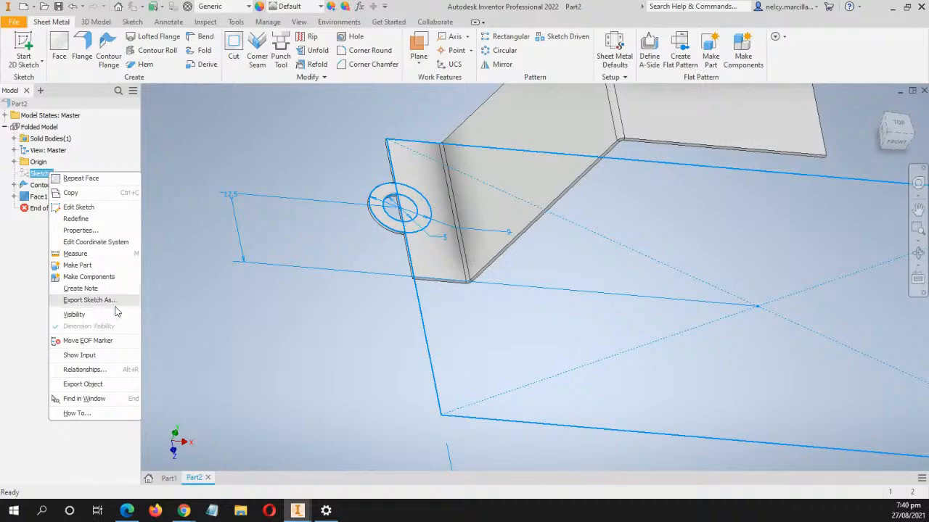
{"action": "left_click", "coordinate": [87, 320]}
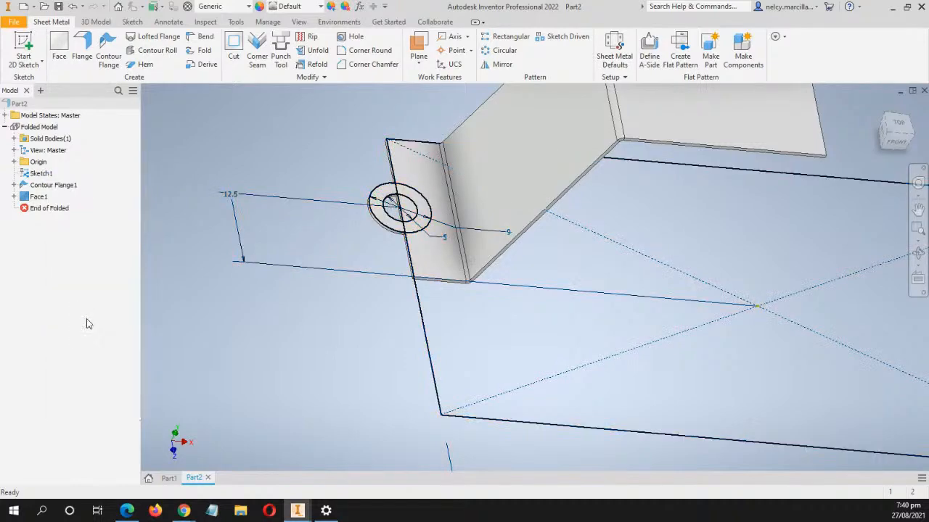
Cut the 5 mm circle's remaining half through the short flange end with a 10 mm Extrude in the flipped direction
{"action": "middle_click_drag", "start_coordinate": [346, 338], "coordinate": [383, 283], "text": "shift"}
{"action": "middle_click_drag", "start_coordinate": [451, 179], "coordinate": [417, 283]}
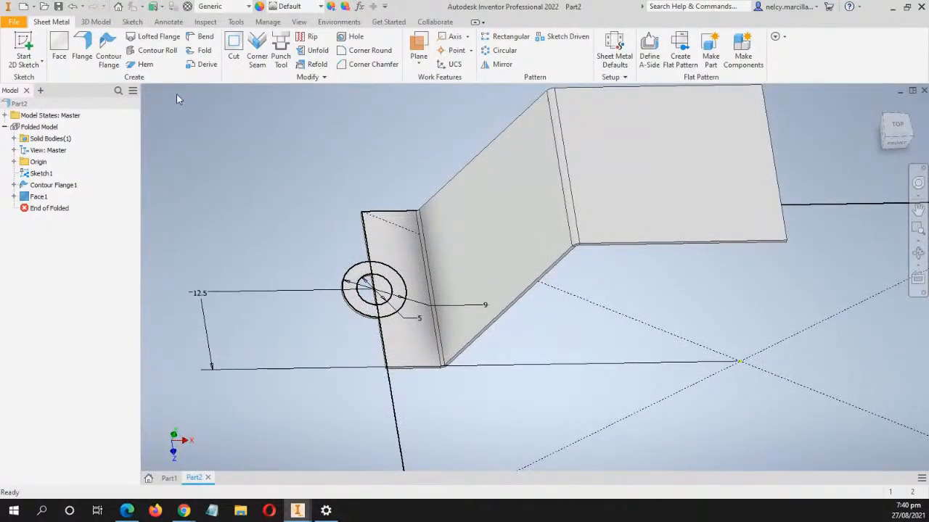
{"action": "left_click", "coordinate": [97, 23]}
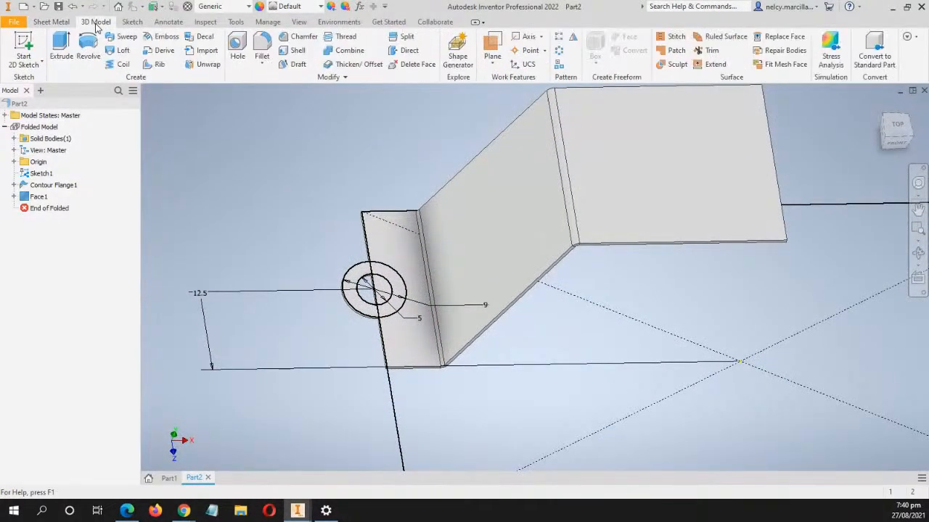
{"action": "left_click", "coordinate": [61, 47]}
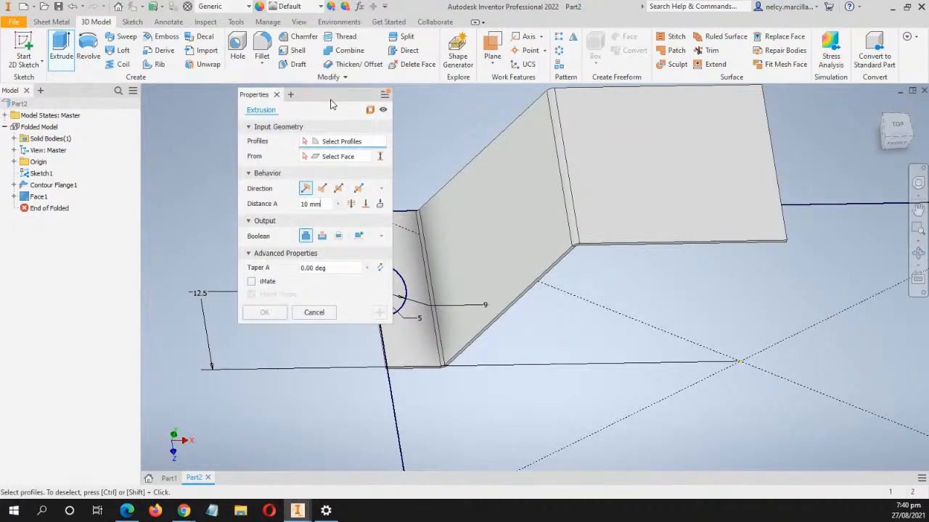
{"action": "left_click_drag", "start_coordinate": [327, 95], "coordinate": [221, 71]}
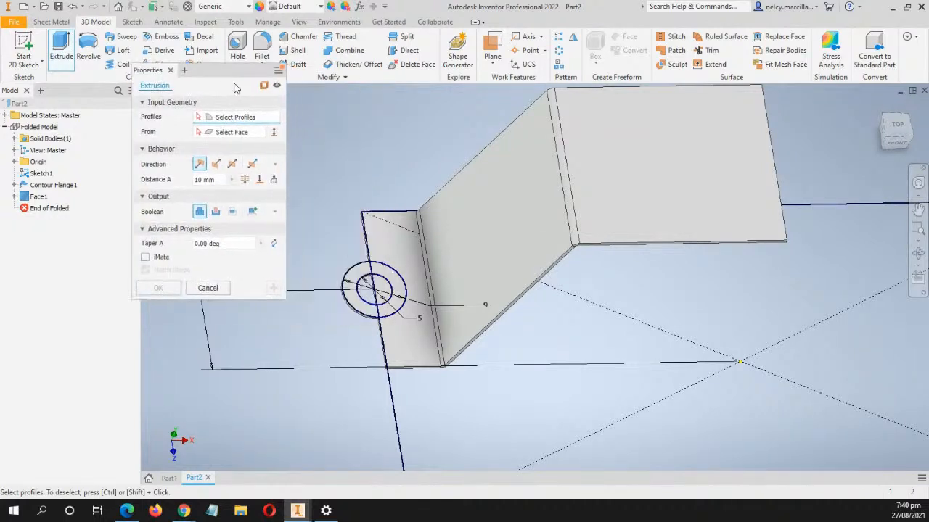
{"action": "left_click", "coordinate": [382, 290]}
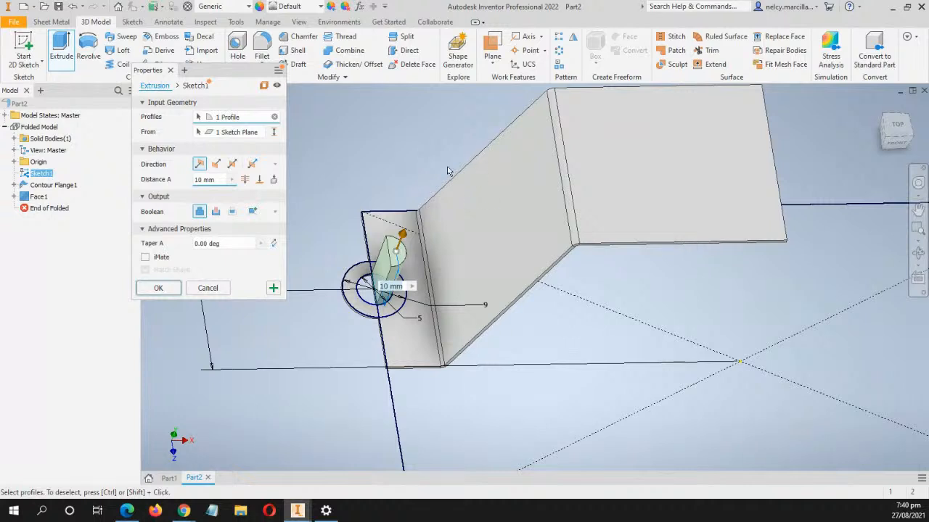
{"action": "middle_click_drag", "start_coordinate": [436, 166], "coordinate": [456, 129]}
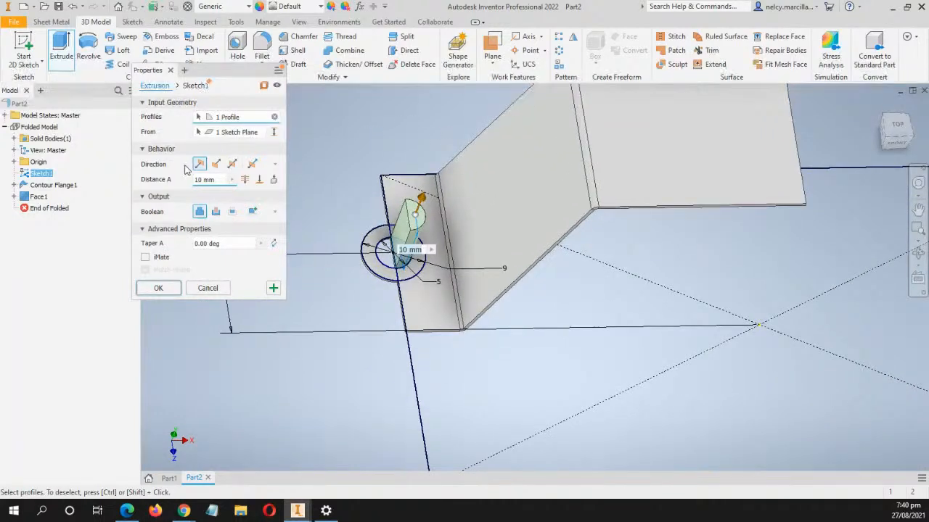
{"action": "left_click", "coordinate": [215, 166]}
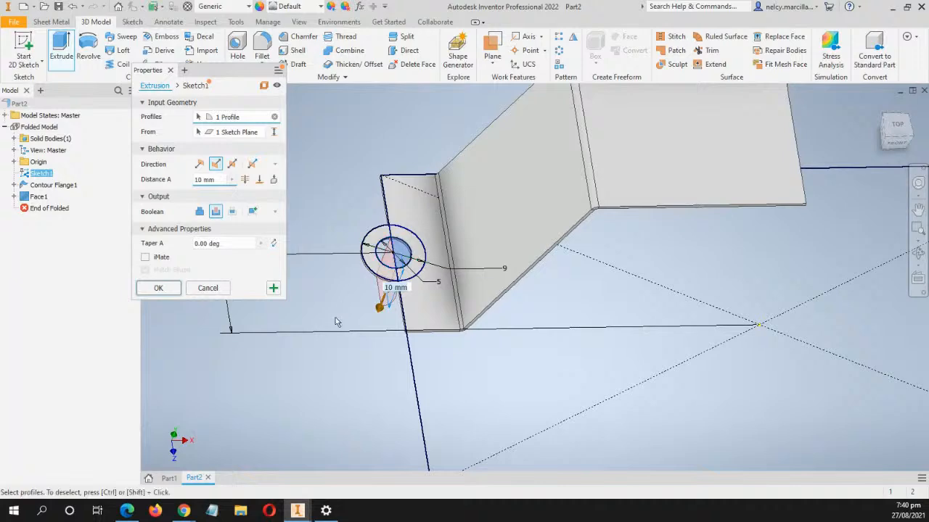
{"action": "mouse_move", "coordinate": [335, 321]}
{"action": "middle_mouse_down", "text": "shift"}
{"action": "mouse_move", "coordinate": [362, 372]}
{"action": "mouse_move", "coordinate": [406, 335]}
{"action": "mouse_move", "coordinate": [403, 350]}
{"action": "mouse_move", "coordinate": [425, 361]}
{"action": "mouse_move", "coordinate": [374, 366]}
{"action": "middle_mouse_up", "text": "shift"}
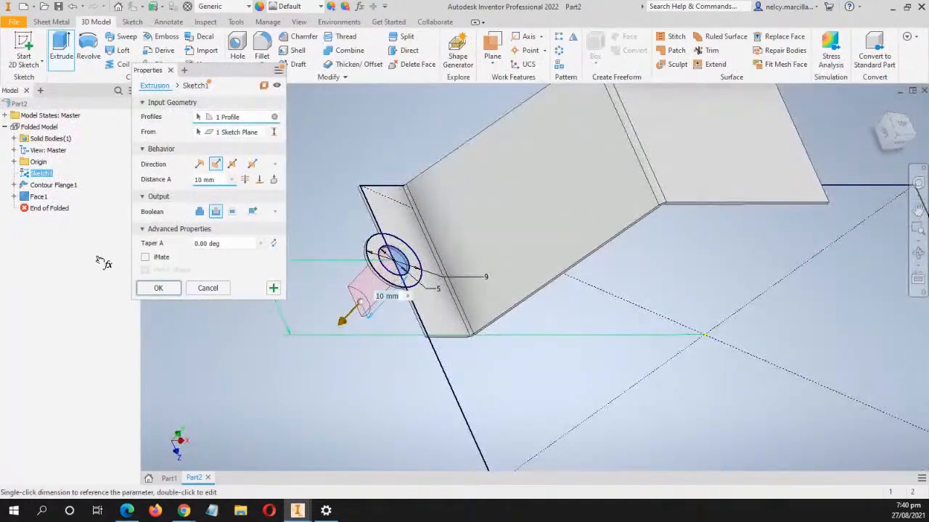
{"action": "left_click", "coordinate": [159, 289]}
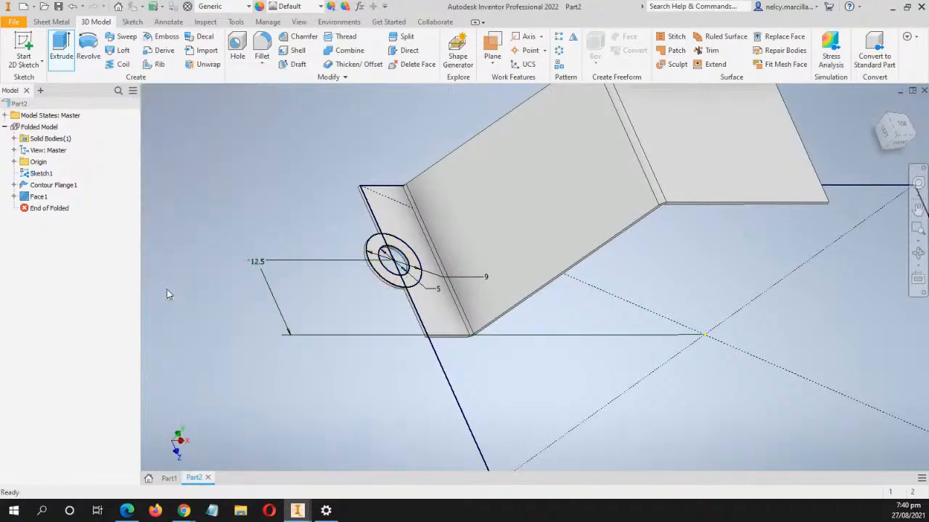
Hide the base sketch Sketch1
{"action": "mouse_move", "coordinate": [271, 187]}
{"action": "middle_mouse_down", "text": "shift"}
{"action": "mouse_move", "coordinate": [425, 408]}
{"action": "mouse_move", "coordinate": [387, 390]}
{"action": "mouse_move", "coordinate": [404, 397]}
{"action": "middle_mouse_up", "text": "shift"}
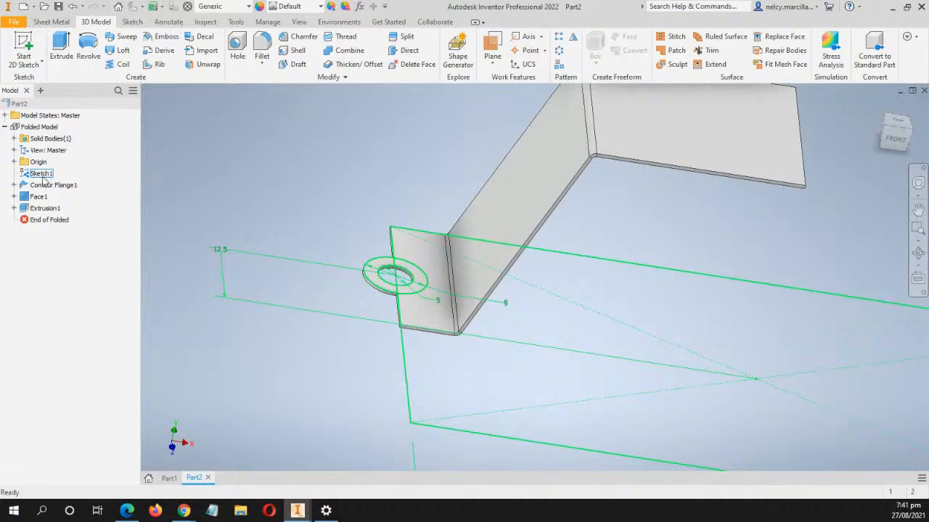
{"action": "left_click", "coordinate": [41, 174]}
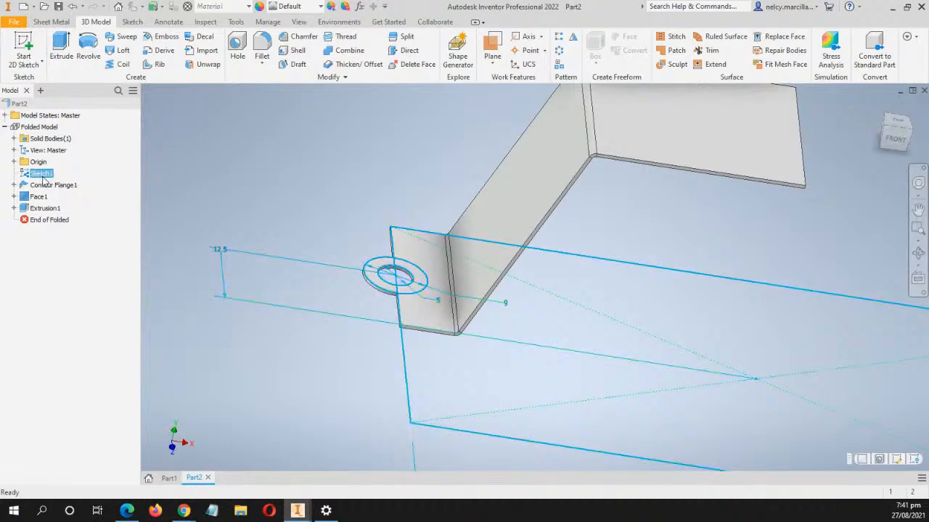
{"action": "right_click", "coordinate": [42, 177]}
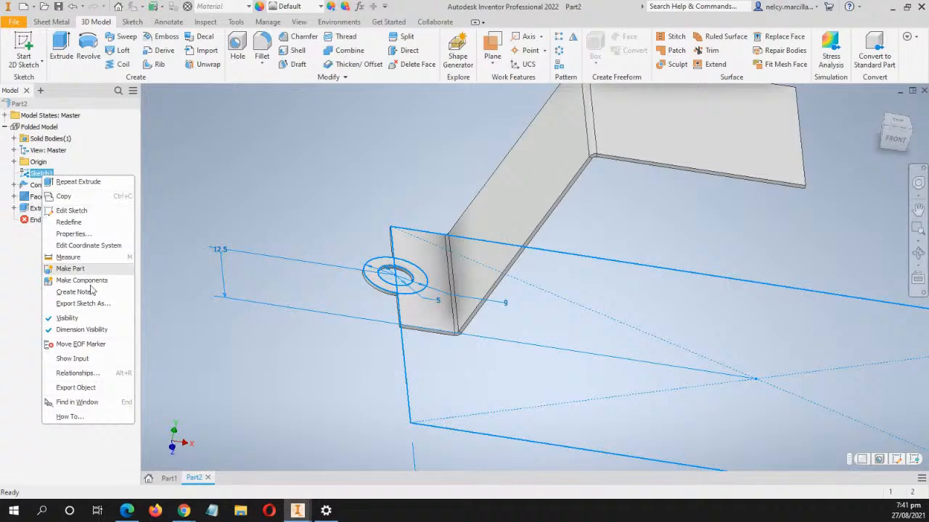
{"action": "left_click", "coordinate": [58, 322]}
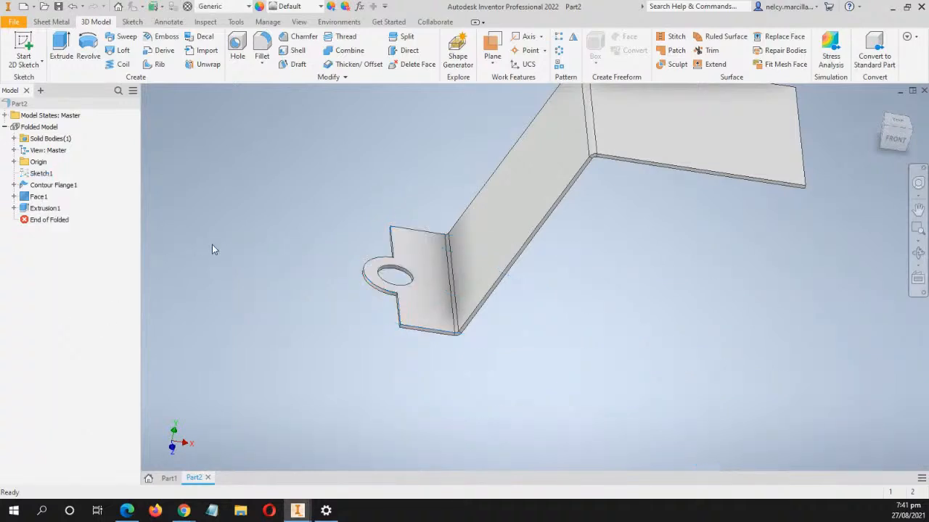
{"action": "middle_click_drag", "start_coordinate": [256, 244], "coordinate": [179, 254]}
{"action": "scroll", "coordinate": [385, 256], "scroll_direction": "up", "scroll_amount": 5}
{"action": "scroll", "coordinate": [385, 256], "scroll_direction": "down", "scroll_amount": 3}
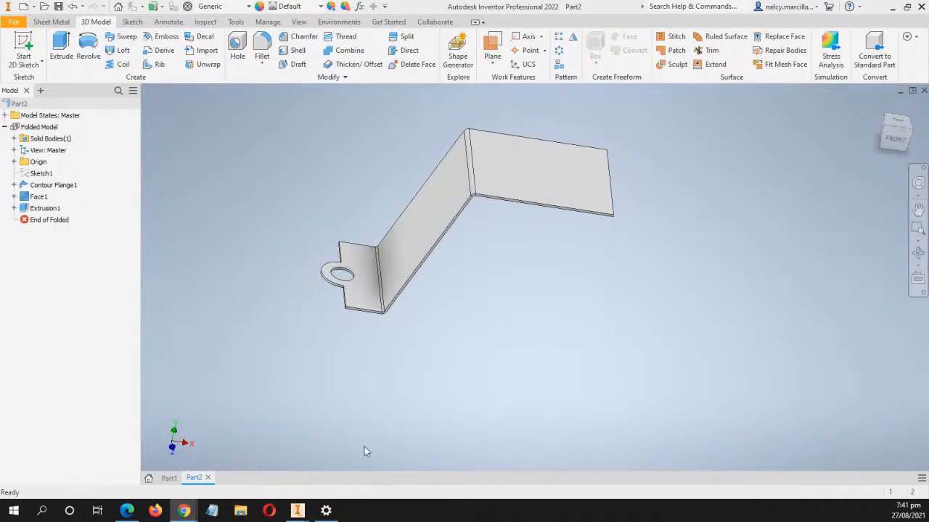
{"action": "left_click", "coordinate": [878, 106]}
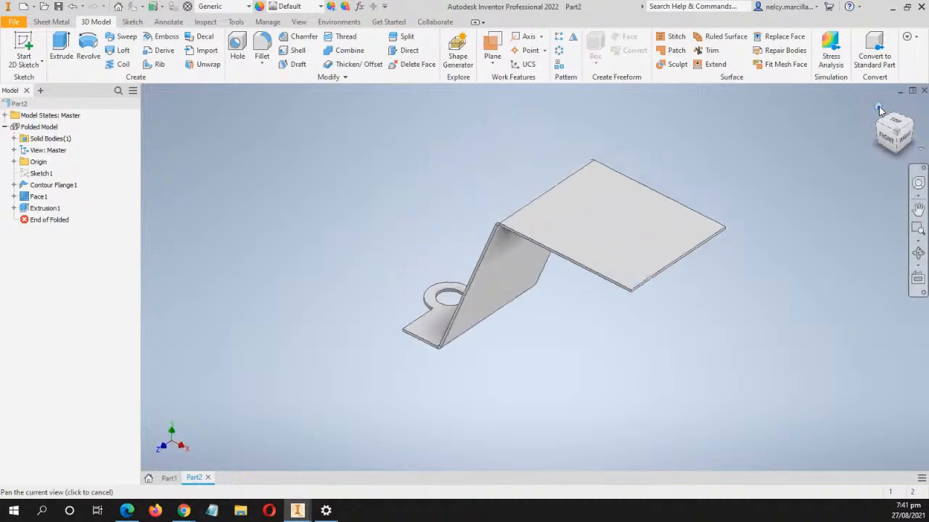
{"action": "middle_click_drag", "start_coordinate": [714, 327], "coordinate": [602, 255]}
{"action": "scroll", "coordinate": [602, 255], "scroll_direction": "down", "scroll_amount": 5}
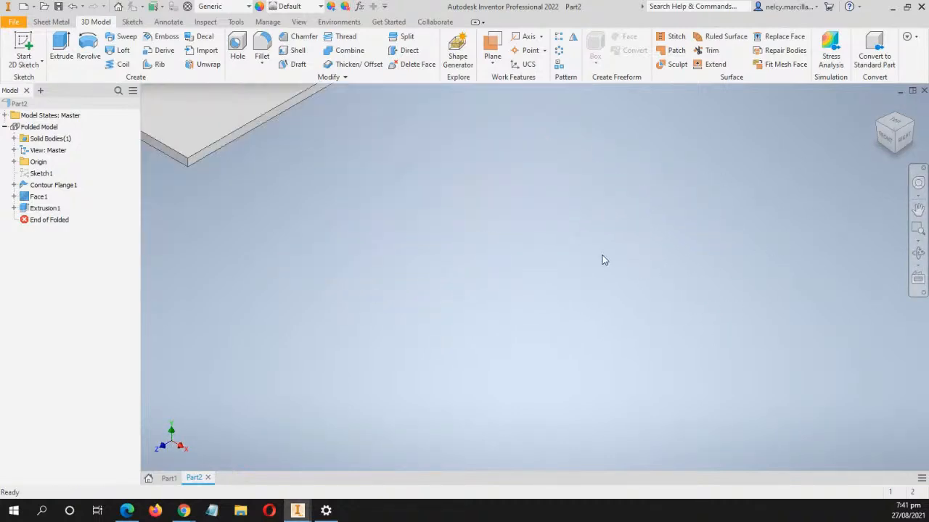
{"action": "scroll", "coordinate": [573, 266], "scroll_direction": "up", "scroll_amount": 5}
{"action": "middle_click_drag", "start_coordinate": [515, 291], "coordinate": [524, 259]}
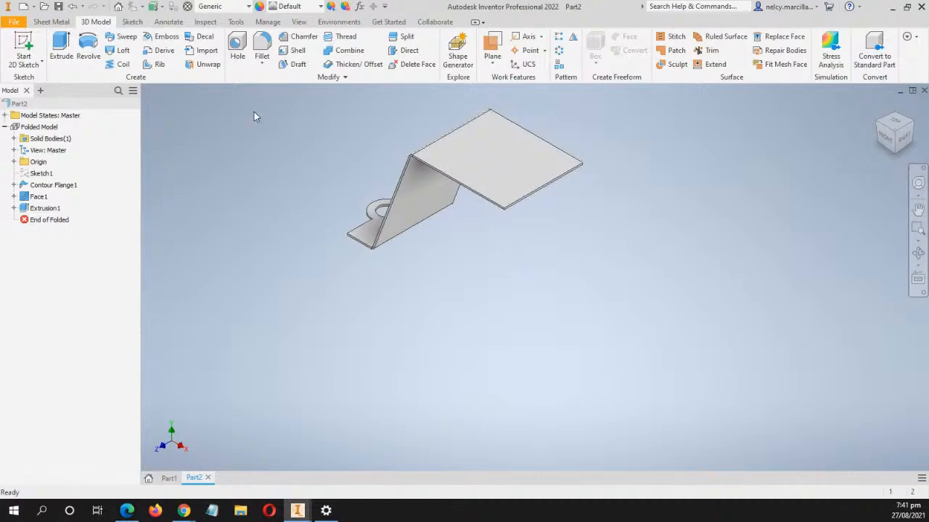
{"action": "left_click", "coordinate": [54, 23]}
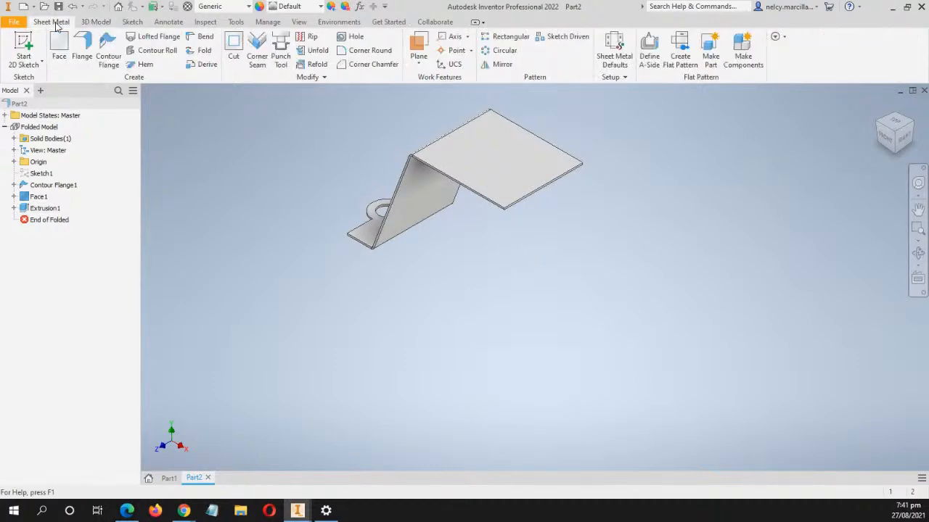
{"action": "left_click", "coordinate": [97, 23]}
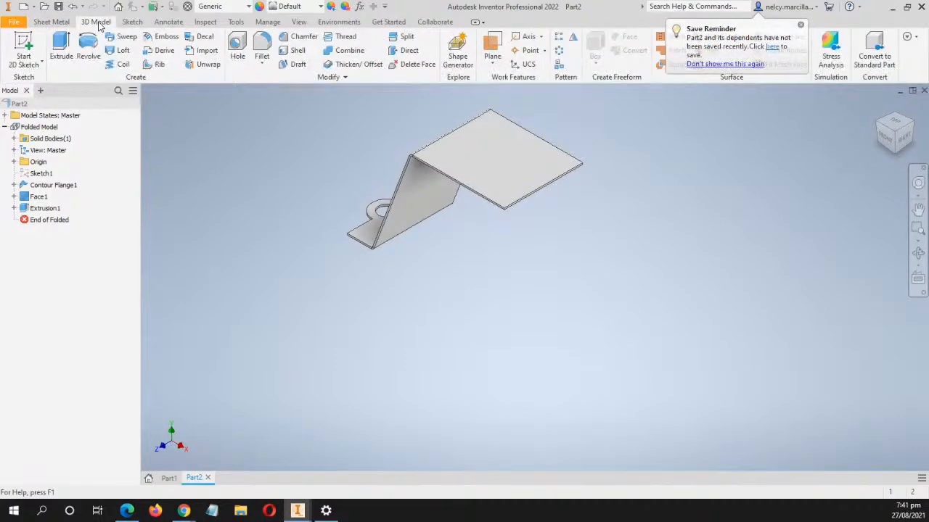
{"action": "left_click", "coordinate": [335, 77]}
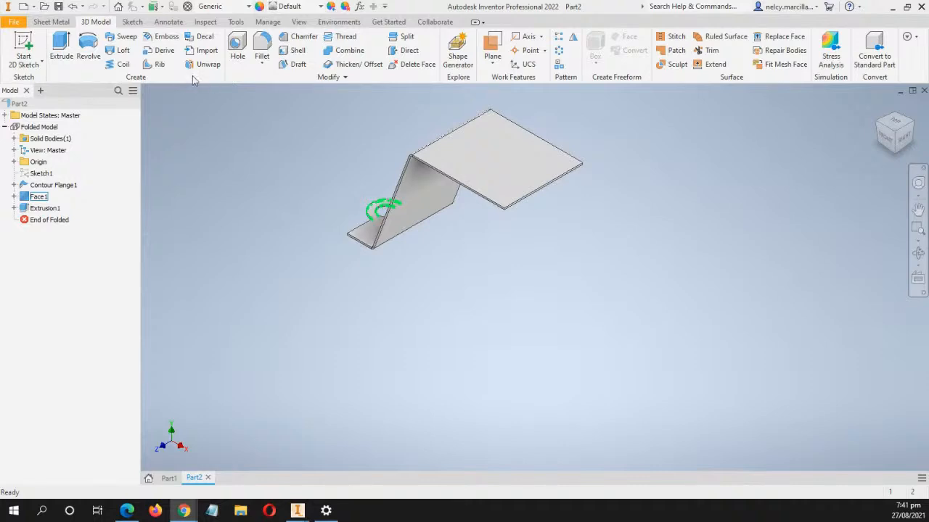
{"action": "middle_click_drag", "start_coordinate": [503, 191], "coordinate": [537, 247]}
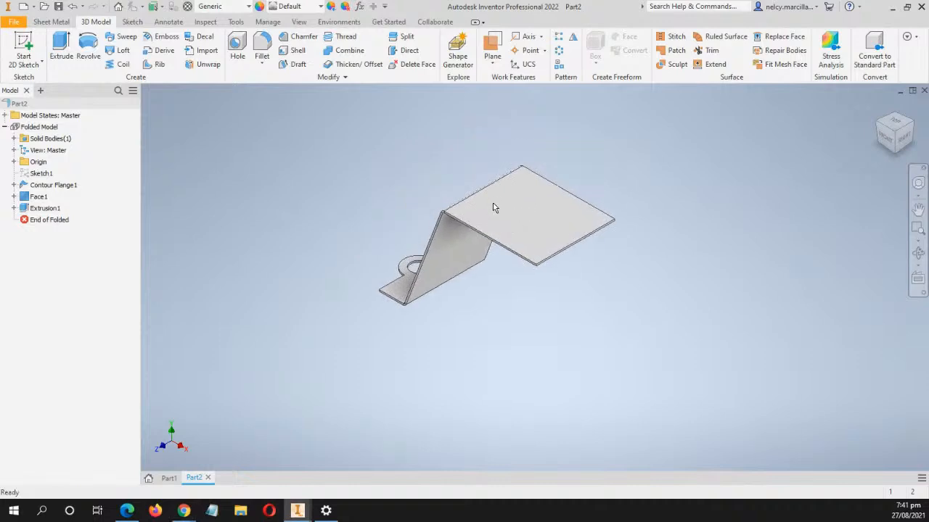
{"action": "middle_click_drag", "start_coordinate": [500, 214], "coordinate": [480, 184]}
{"action": "key", "text": "Escape"}
{"action": "left_click_drag", "start_coordinate": [274, 84], "coordinate": [625, 311]}
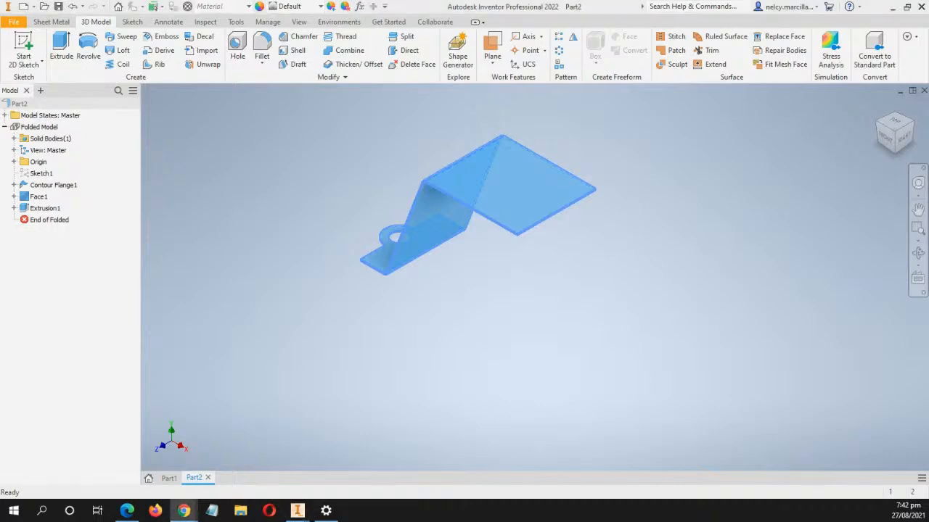
{"action": "left_click", "coordinate": [398, 192]}
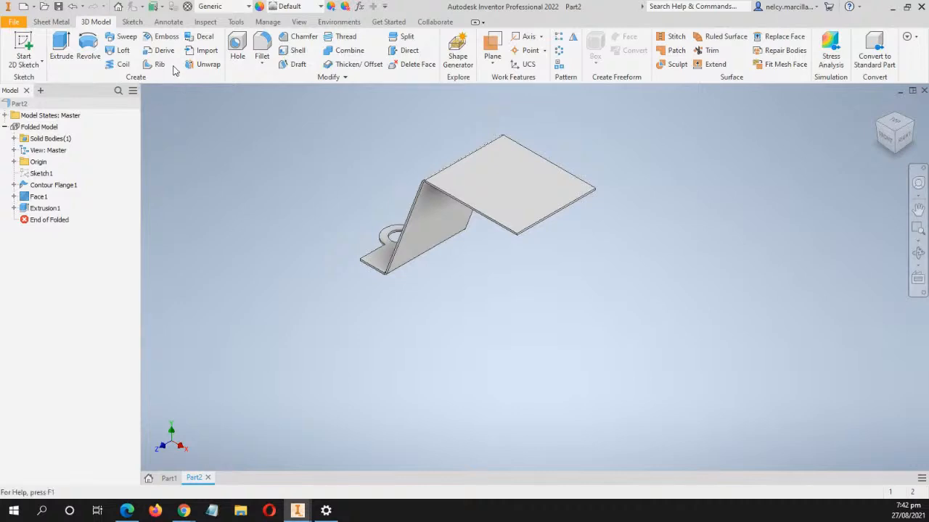
Mirror the whole solid about the YZ plane, joining the copy to the original
{"action": "left_click", "coordinate": [68, 23]}
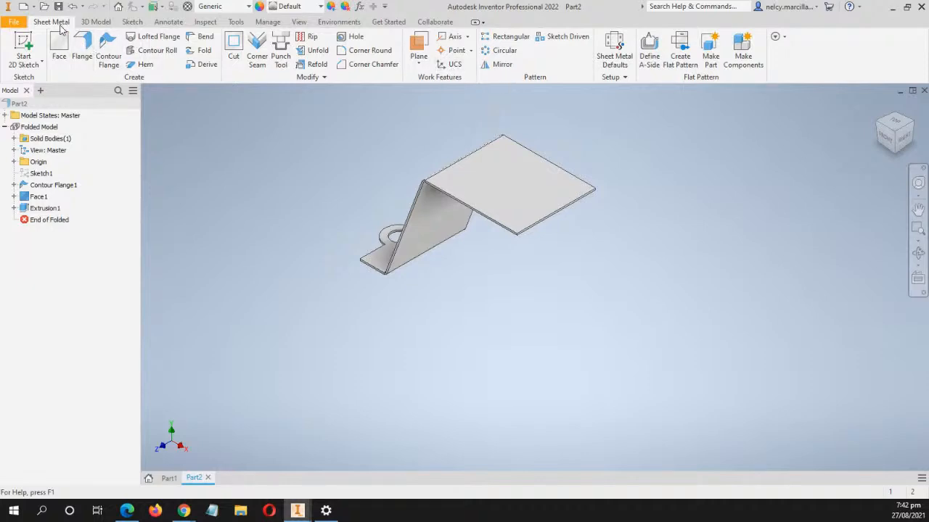
{"action": "left_click", "coordinate": [502, 66]}
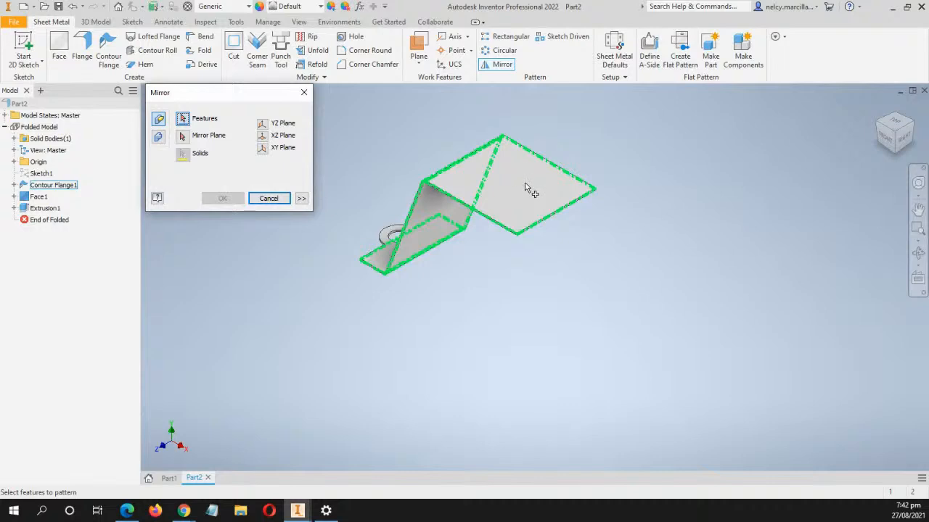
{"action": "left_click", "coordinate": [516, 206]}
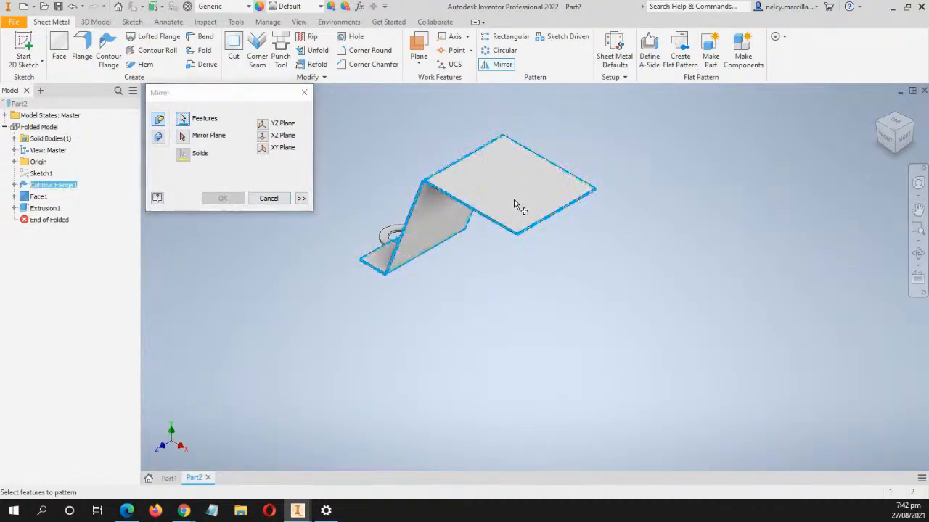
{"action": "left_click", "coordinate": [385, 235]}
{"action": "left_click", "coordinate": [158, 138]}
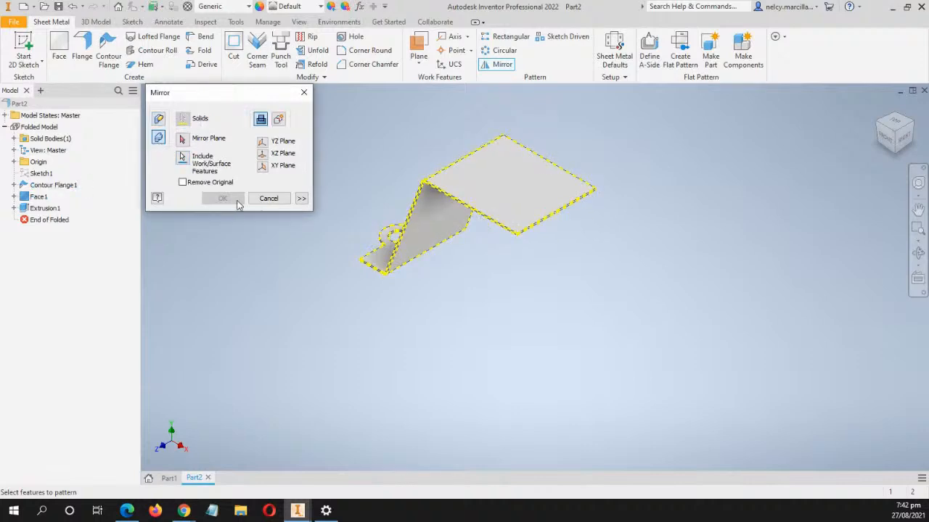
{"action": "left_click", "coordinate": [263, 155]}
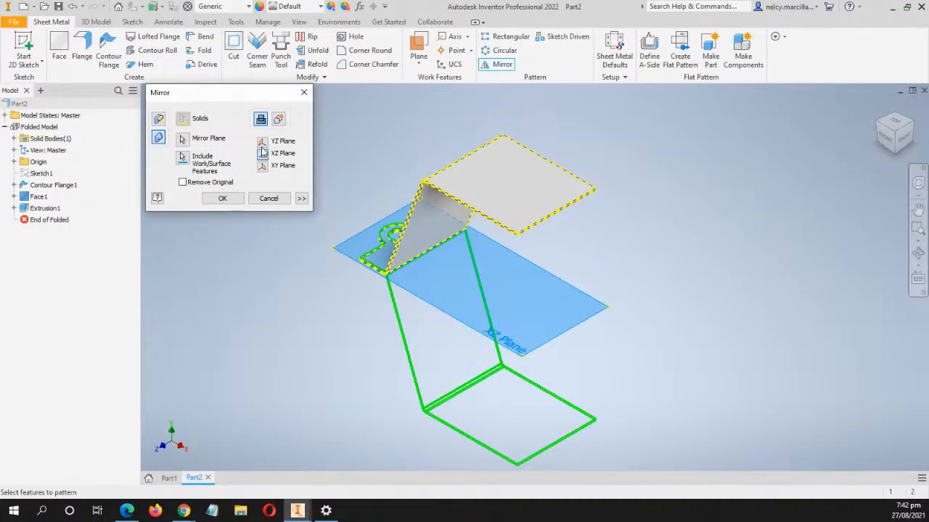
{"action": "left_click", "coordinate": [262, 142]}
{"action": "scroll", "coordinate": [489, 250], "scroll_direction": "up", "scroll_amount": 5}
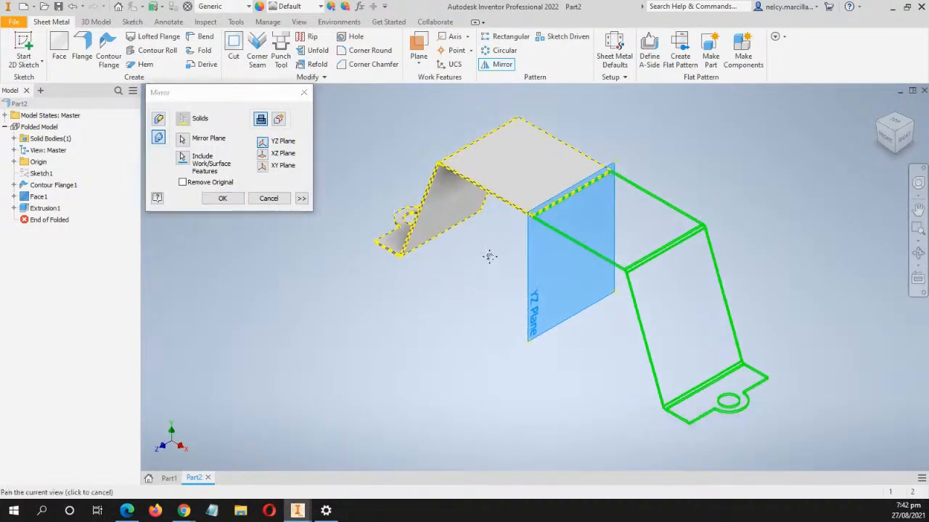
{"action": "scroll", "coordinate": [506, 263], "scroll_direction": "down", "scroll_amount": 4}
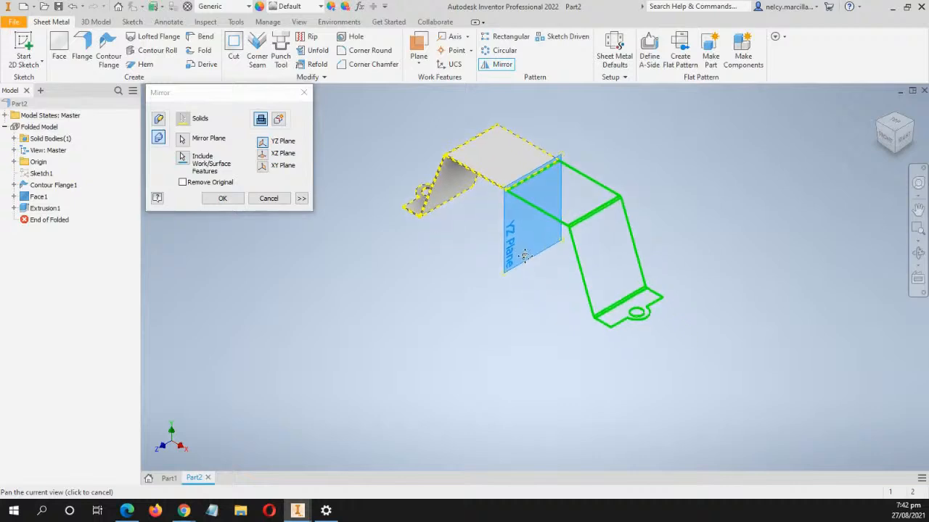
{"action": "left_click", "coordinate": [226, 200]}
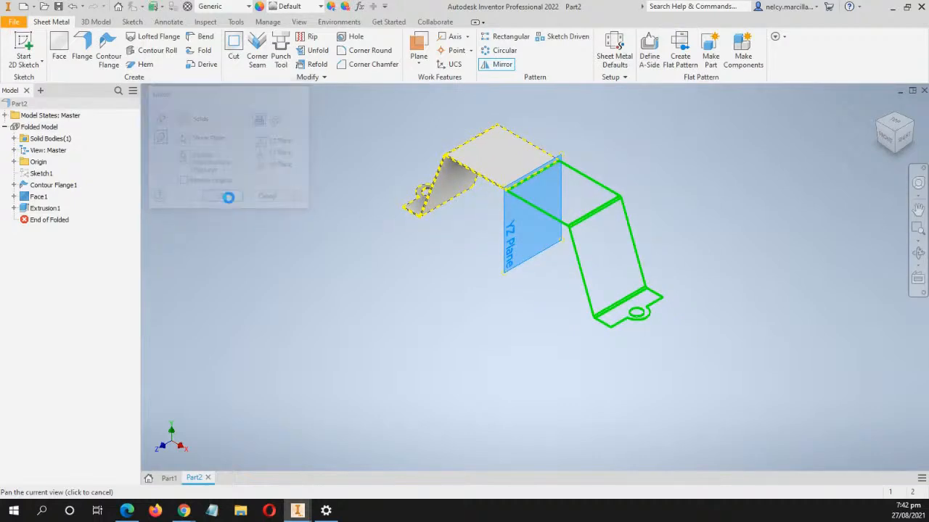
Mirror the combined solid about the XY plane with the Join option to double the bracket's width
{"action": "right_click", "coordinate": [309, 146]}
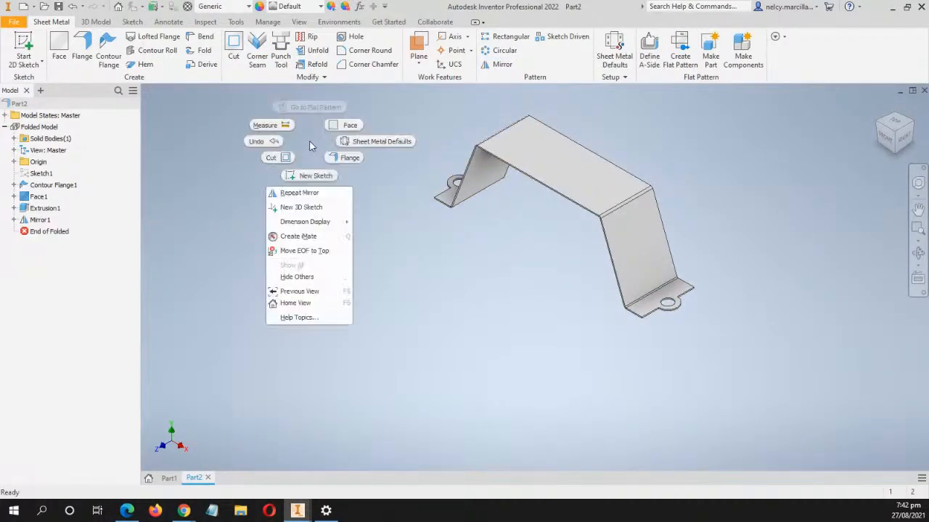
{"action": "left_click", "coordinate": [299, 193]}
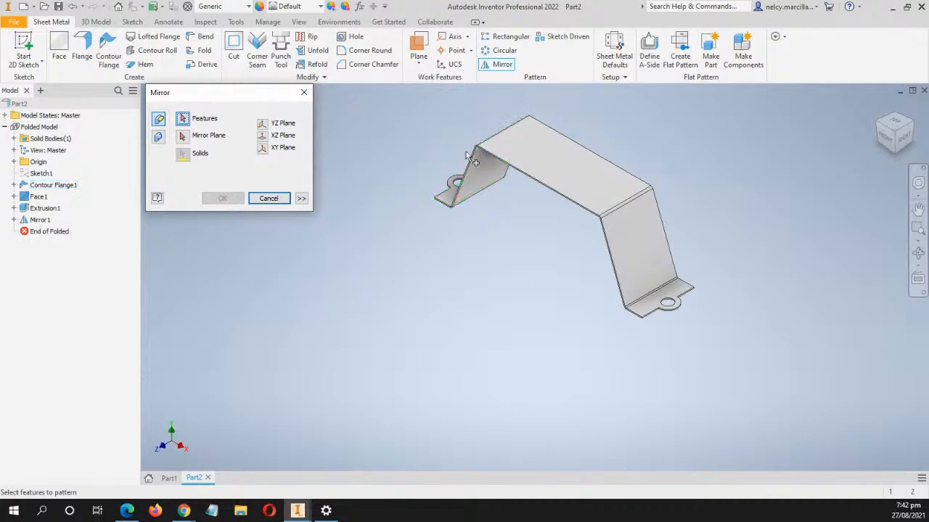
{"action": "left_click", "coordinate": [158, 137]}
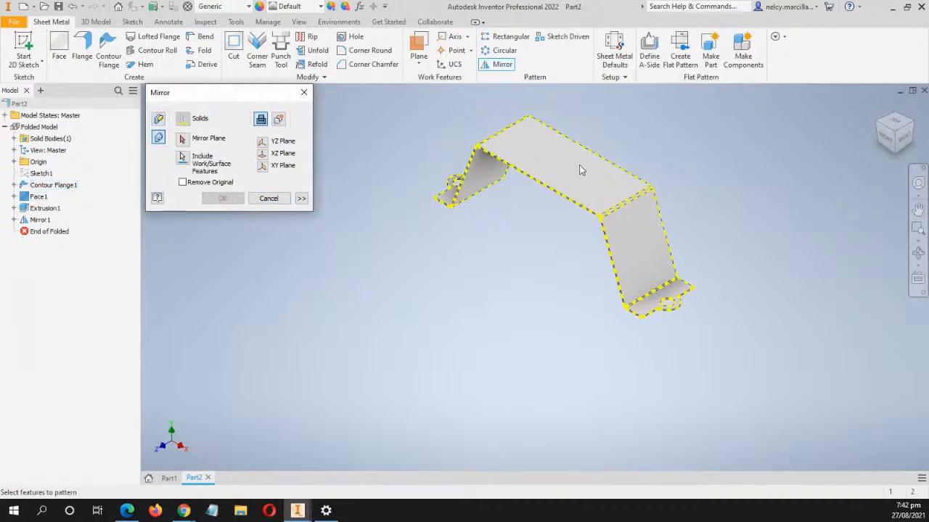
{"action": "left_click", "coordinate": [265, 168]}
{"action": "middle_click_drag", "start_coordinate": [481, 300], "coordinate": [499, 272]}
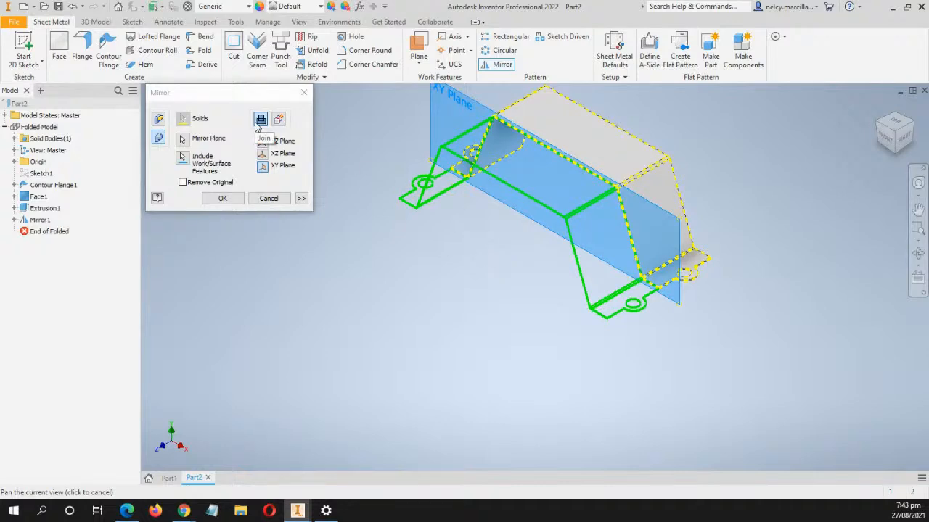
{"action": "left_click", "coordinate": [224, 200]}
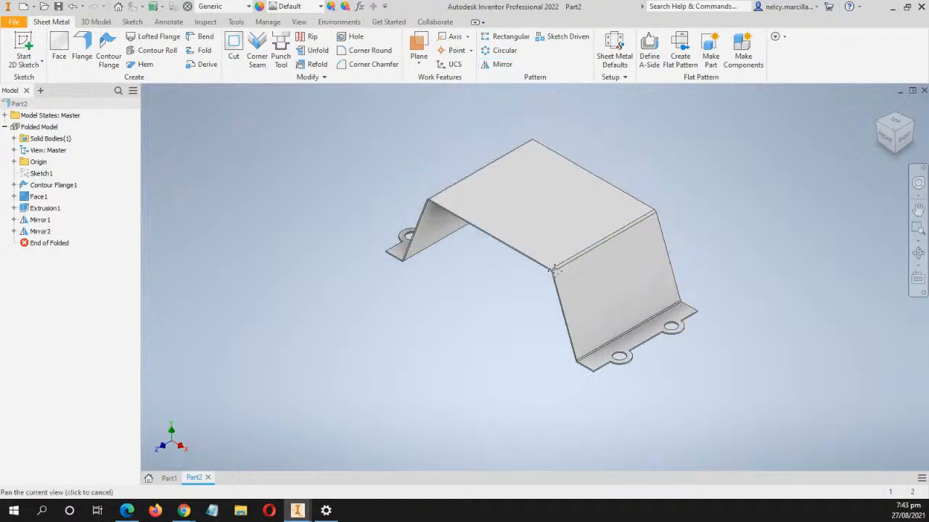
Unfold all bends of the bracket using its top face as the stationary reference
{"action": "key", "text": "alt+Tab"}
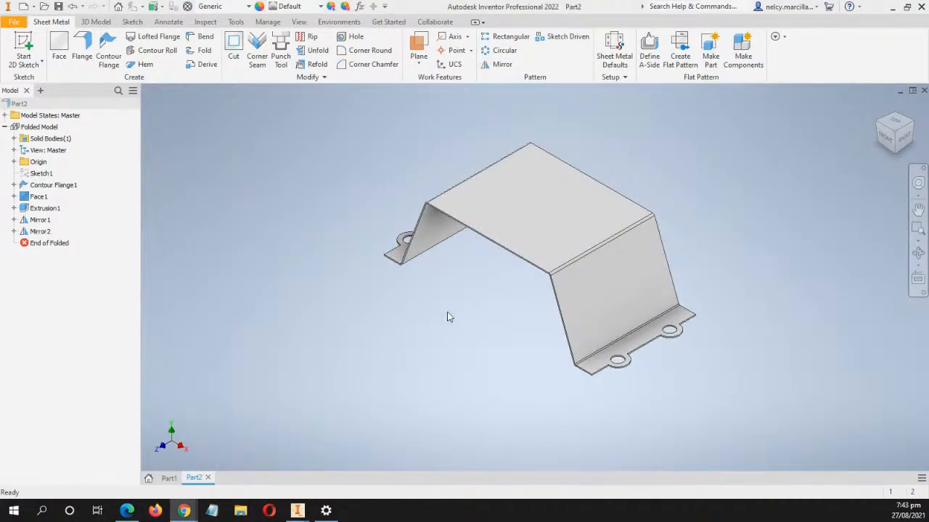
{"action": "middle_click_drag", "start_coordinate": [529, 354], "coordinate": [411, 303]}
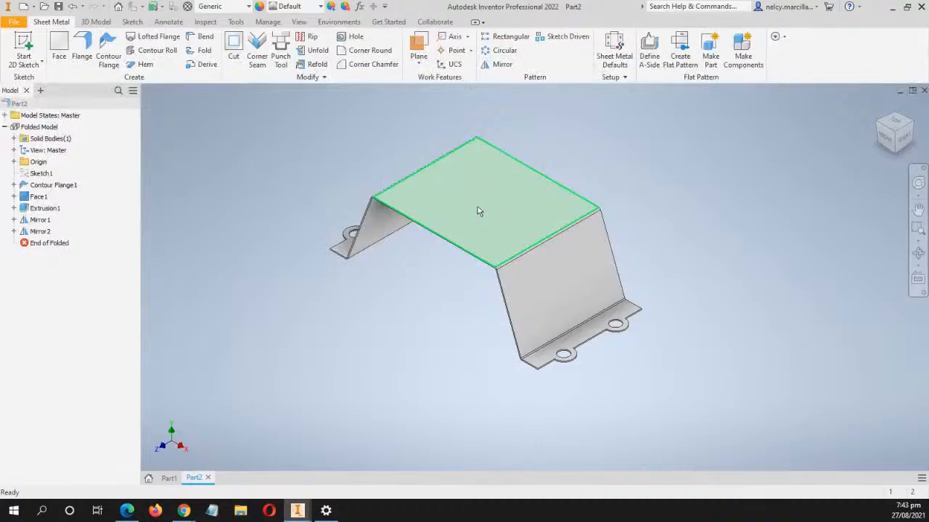
{"action": "mouse_move", "coordinate": [497, 229]}
{"action": "left_click", "coordinate": [315, 51]}
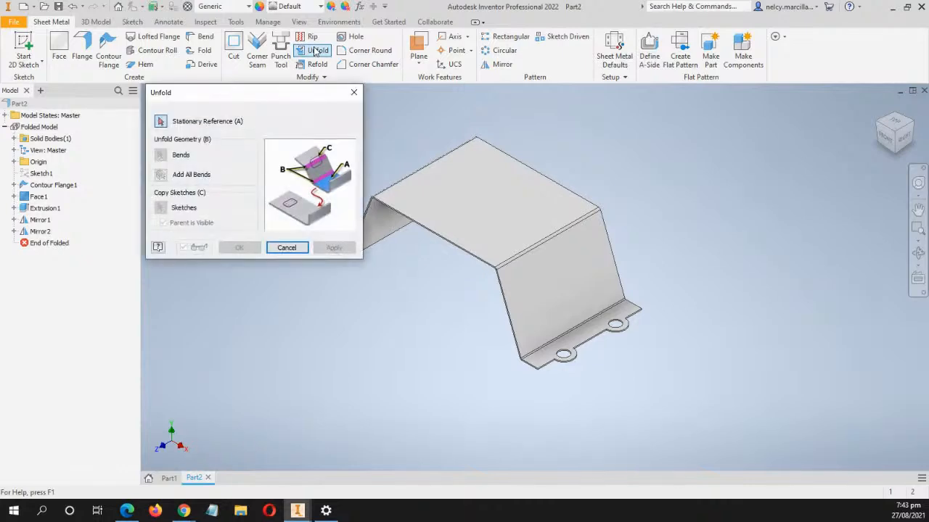
{"action": "left_click", "coordinate": [502, 208]}
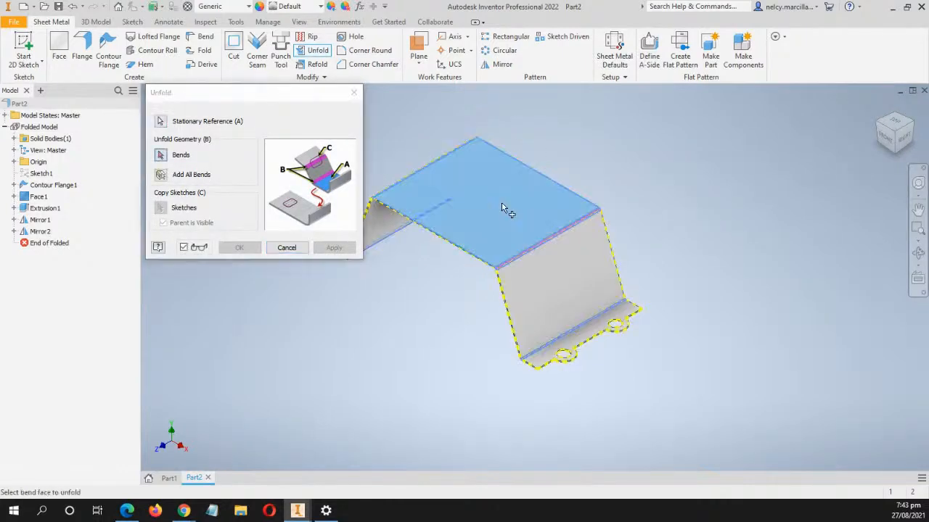
{"action": "left_click", "coordinate": [161, 176]}
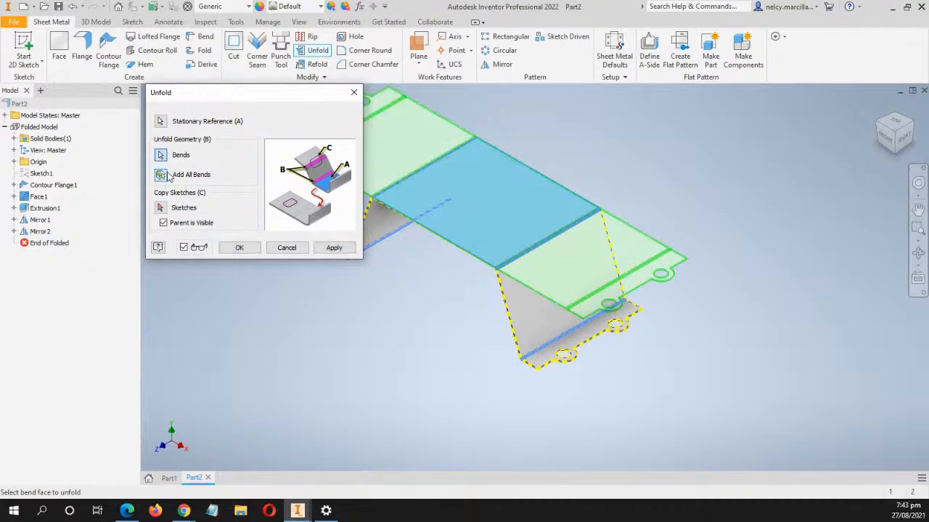
{"action": "left_click", "coordinate": [250, 248]}
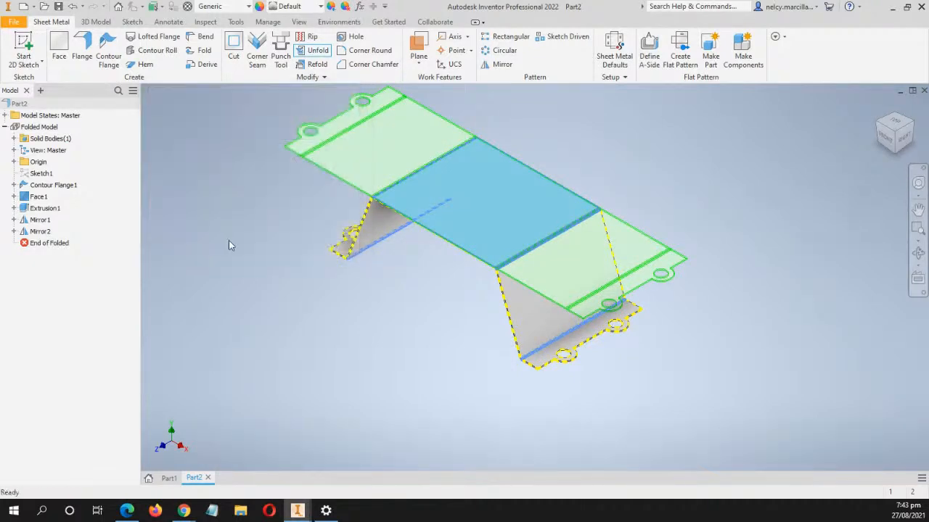
Create a new sketch on the central face of the unfolded part
{"action": "scroll", "coordinate": [284, 194], "scroll_direction": "down", "scroll_amount": 4}
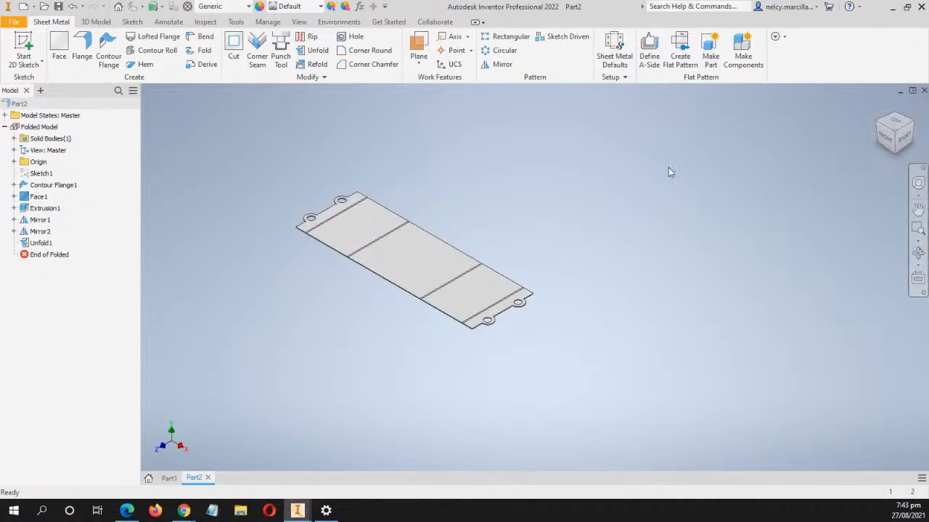
{"action": "left_click", "coordinate": [404, 254]}
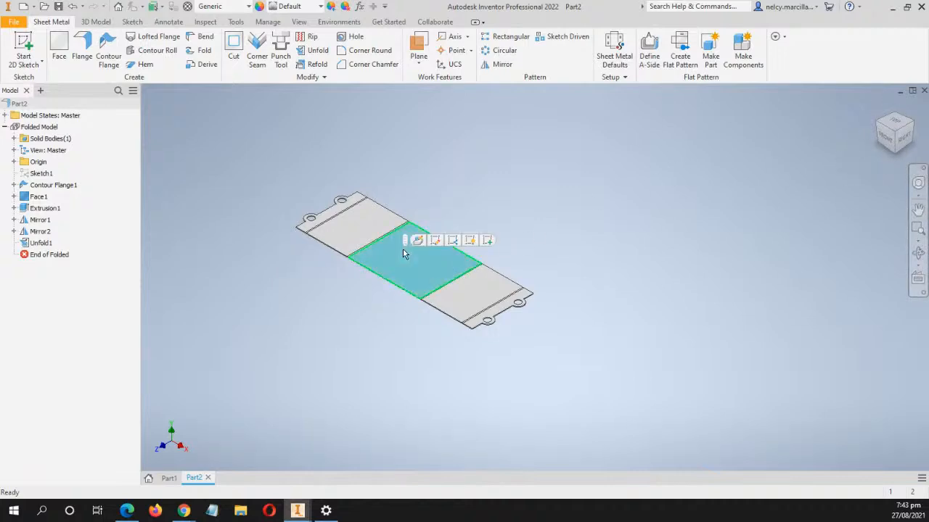
{"action": "right_click", "coordinate": [404, 254]}
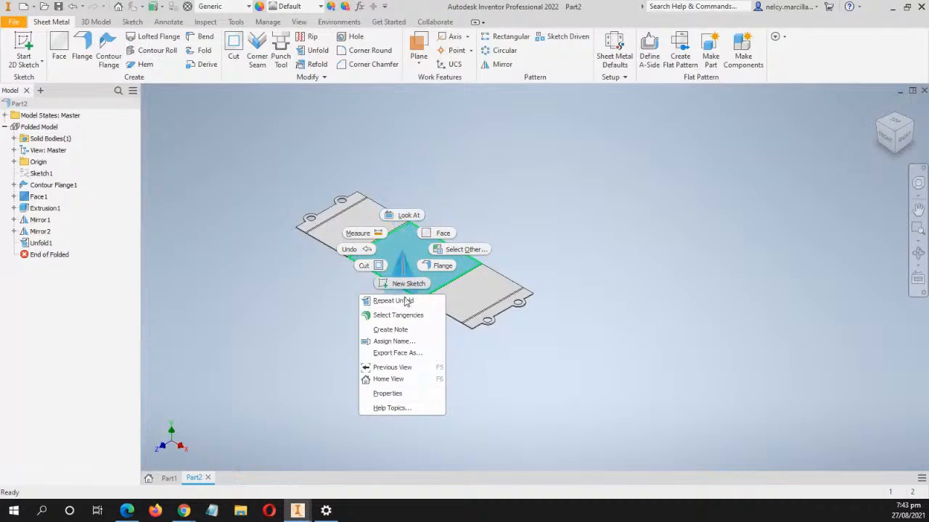
{"action": "left_click", "coordinate": [408, 284]}
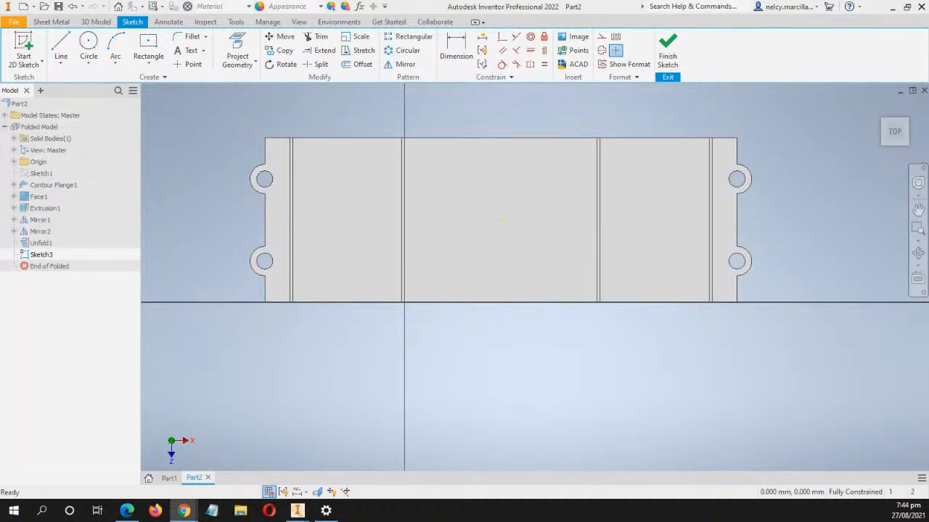
{"action": "middle_click_drag", "start_coordinate": [475, 228], "coordinate": [444, 225]}
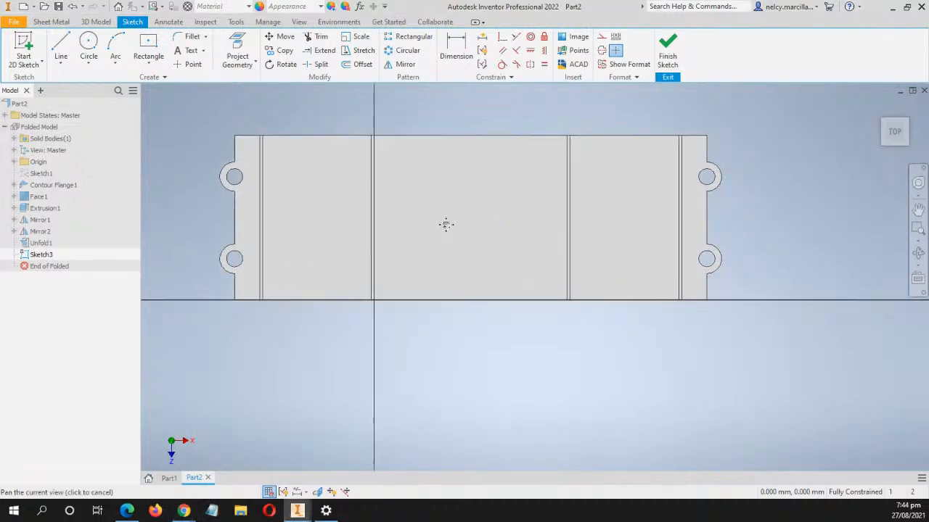
Sketch a two-point rectangle about 10 mm high across the left inner bend of the flat part
{"action": "left_click", "coordinate": [154, 66]}
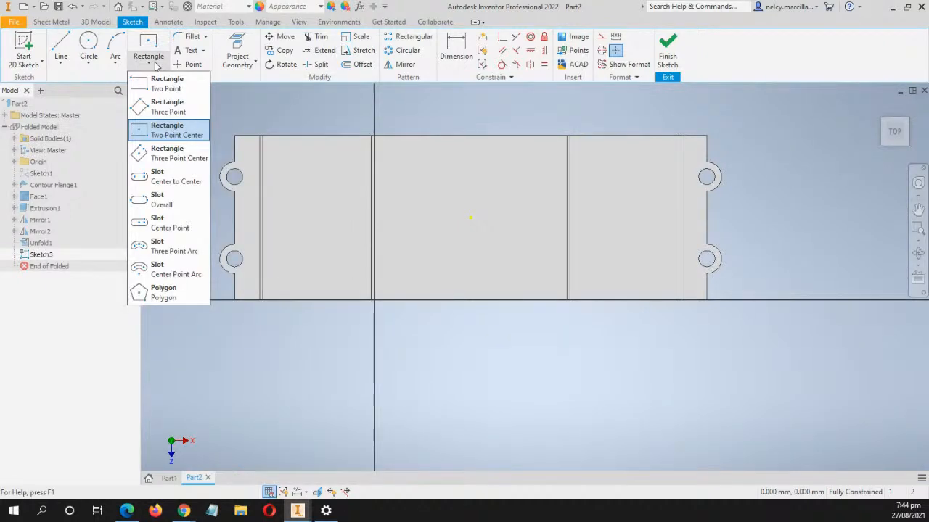
{"action": "left_click", "coordinate": [163, 85]}
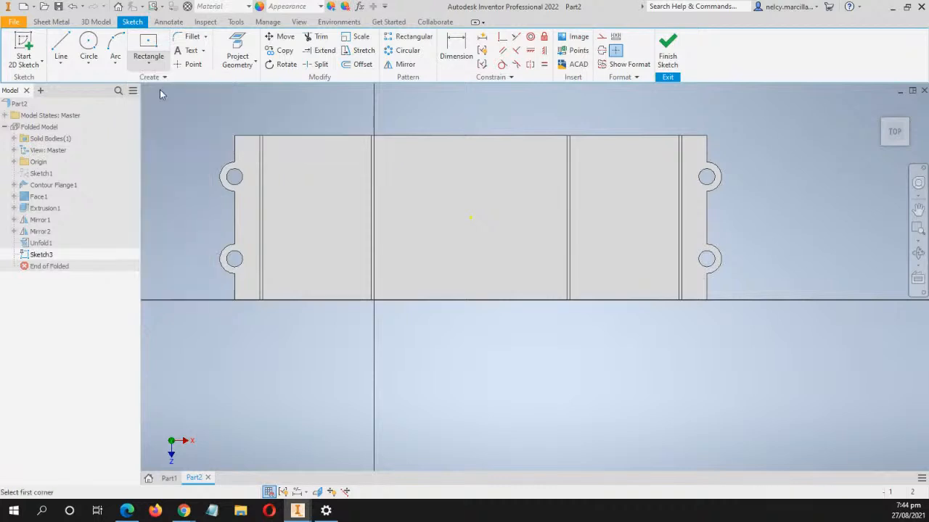
{"action": "left_click", "coordinate": [346, 197]}
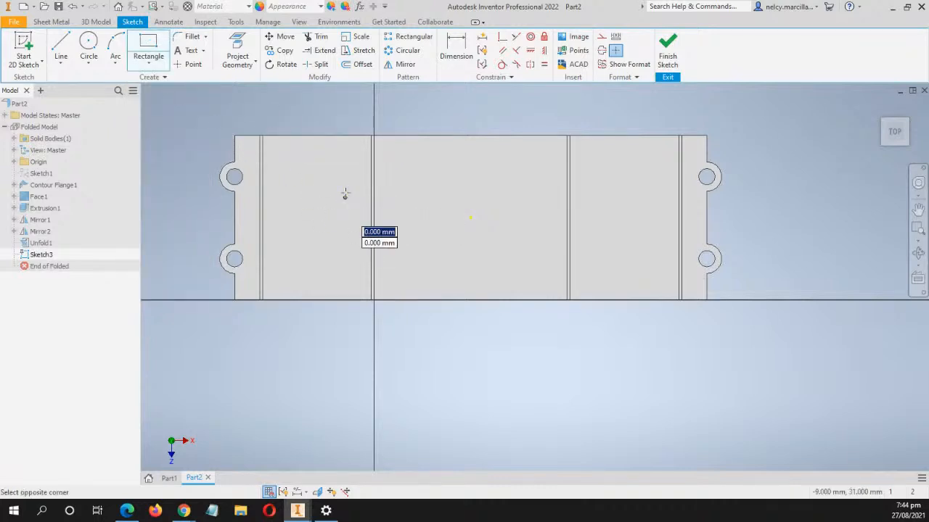
{"action": "left_click", "coordinate": [424, 231]}
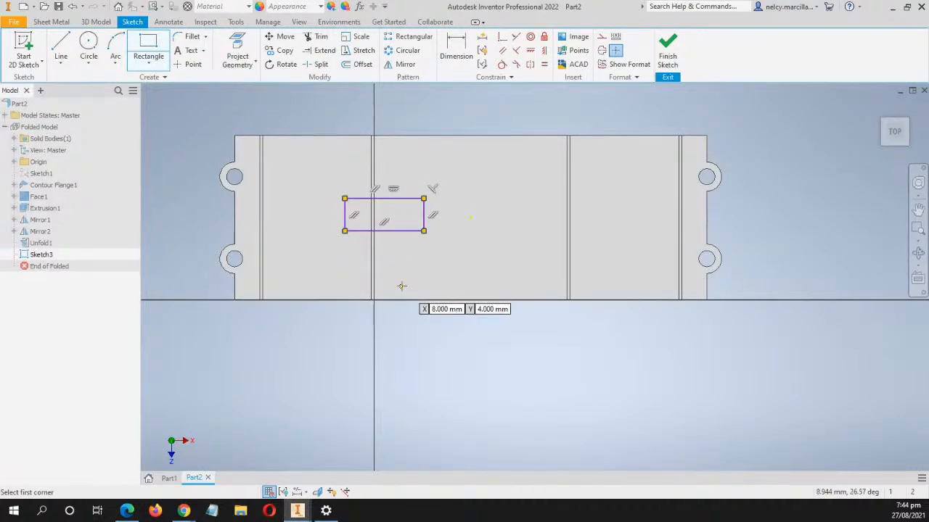
Dimension the rectangle's height as 10 mm between its upper and lower sides
{"action": "key", "text": "d"}
{"action": "middle_click_drag", "start_coordinate": [417, 263], "coordinate": [376, 256]}
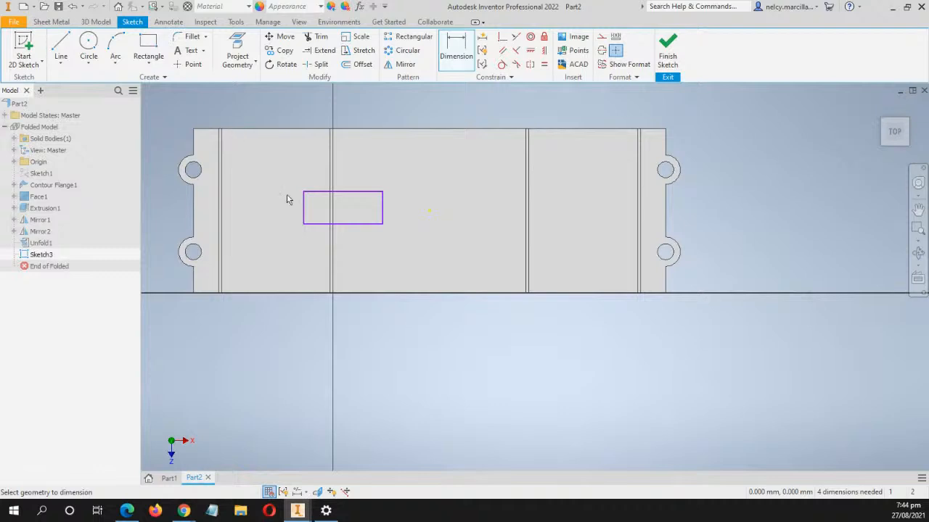
{"action": "left_click", "coordinate": [349, 193]}
{"action": "left_click", "coordinate": [358, 224]}
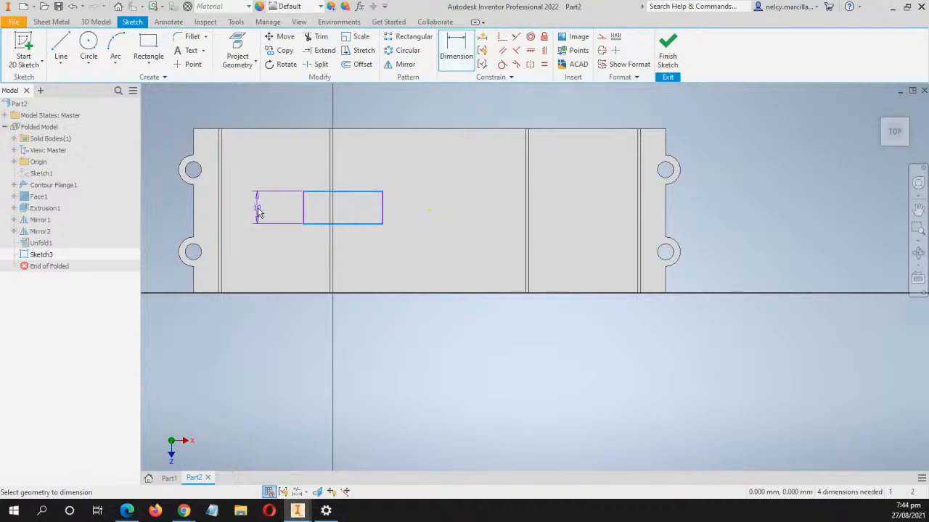
{"action": "left_click", "coordinate": [258, 211]}
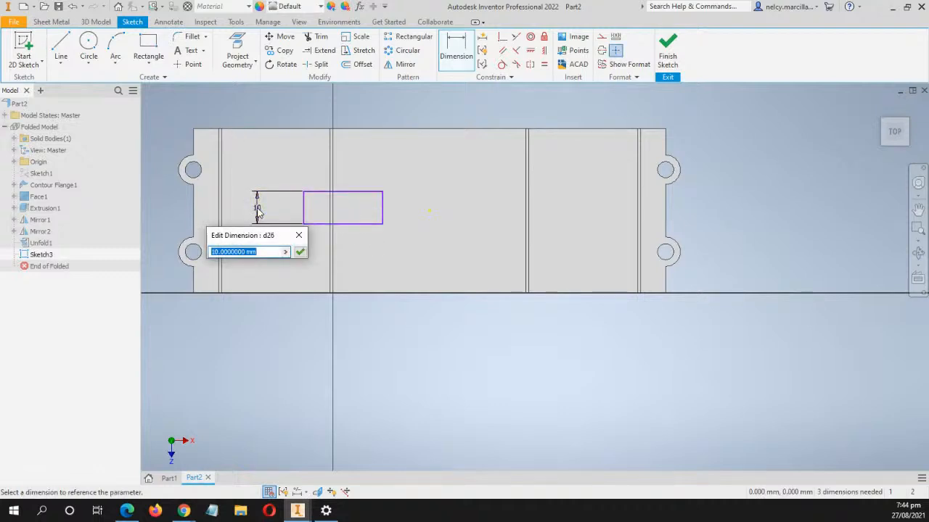
{"action": "left_click", "coordinate": [300, 253]}
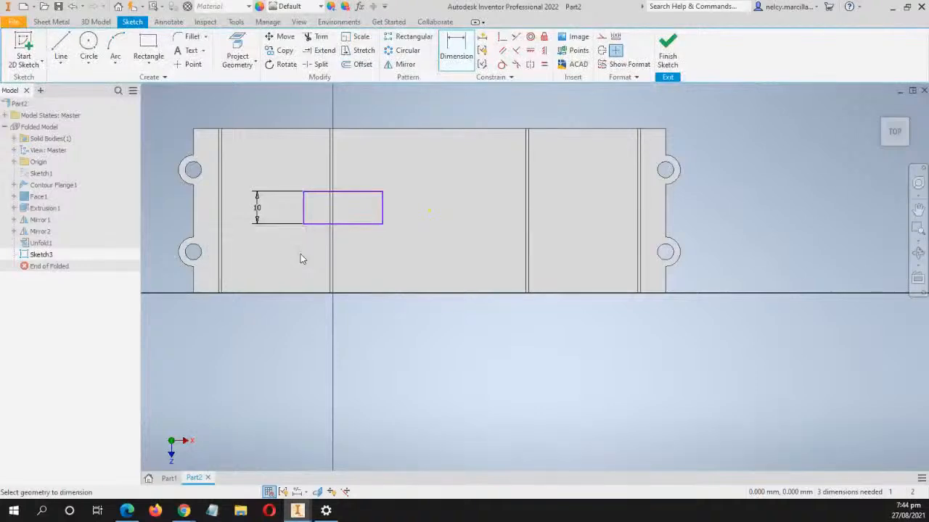
Dimension the rectangle's left side 10 mm from the left edge of the bend
{"action": "left_click", "coordinate": [305, 216]}
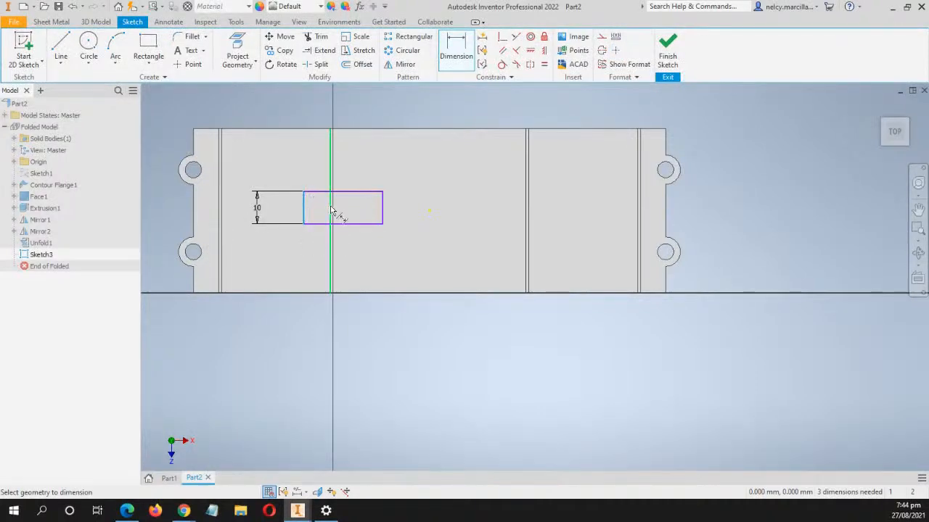
{"action": "left_click", "coordinate": [332, 214]}
{"action": "left_click", "coordinate": [324, 174]}
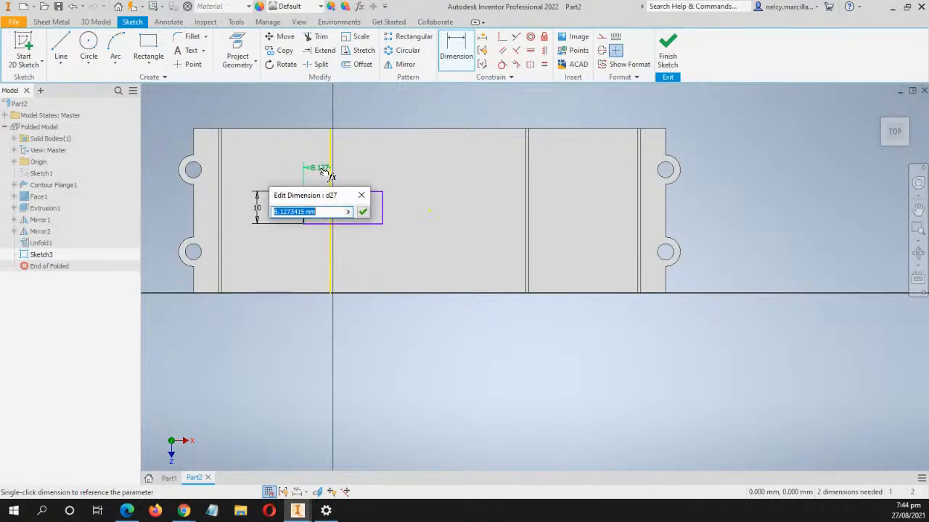
{"action": "type", "text": "10"}
{"action": "key", "text": "Return"}
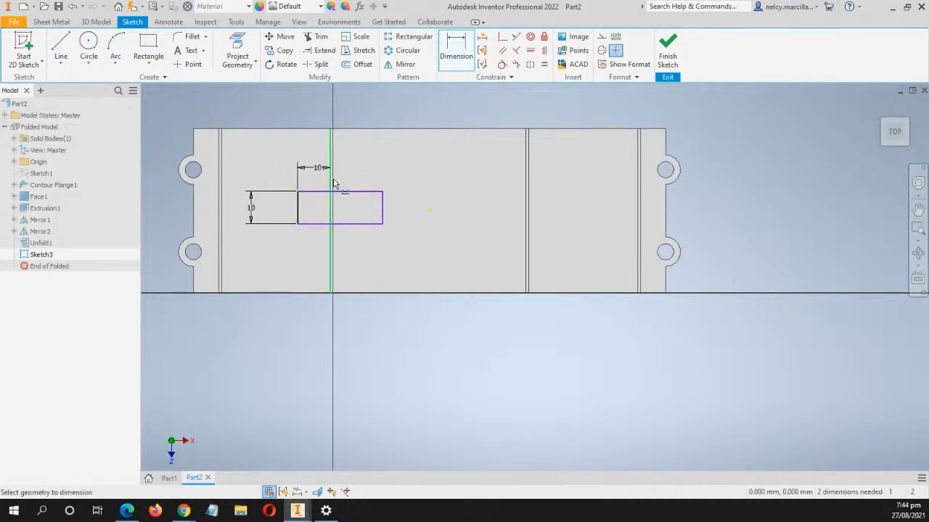
Dimension the rectangle's right side 10 mm from the right edge of the same bend
{"action": "left_click", "coordinate": [332, 183]}
{"action": "scroll", "coordinate": [335, 185], "scroll_direction": "up", "scroll_amount": 6}
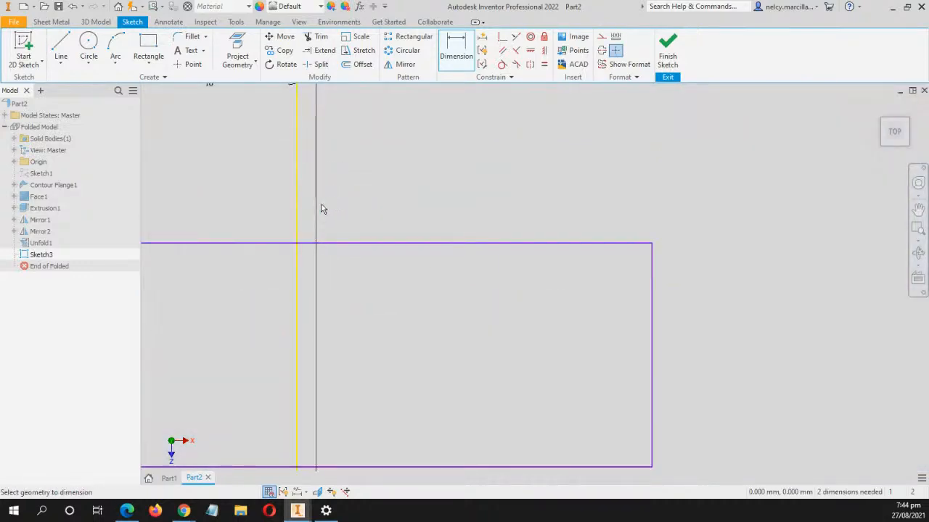
{"action": "scroll", "coordinate": [395, 257], "scroll_direction": "down", "scroll_amount": 5}
{"action": "left_click", "coordinate": [464, 297]}
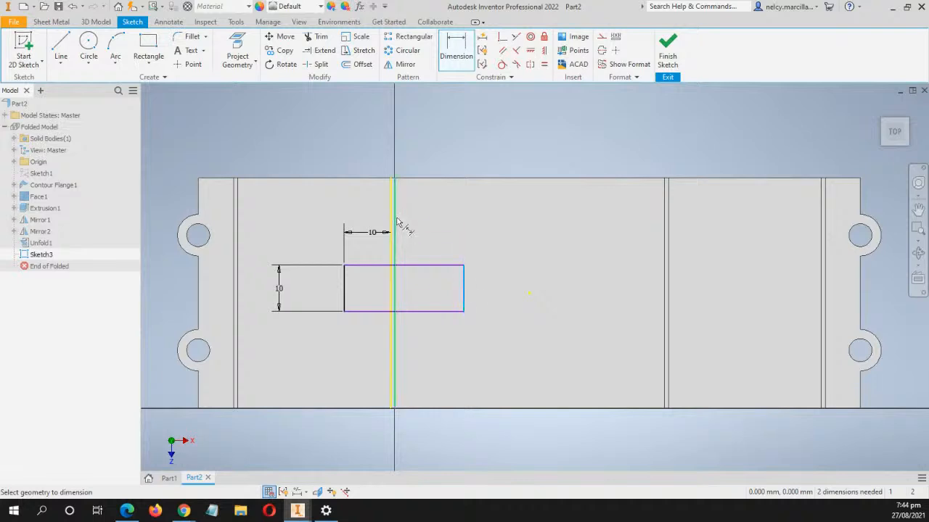
{"action": "left_click", "coordinate": [417, 238]}
{"action": "type", "text": "10"}
{"action": "key", "text": "Return"}
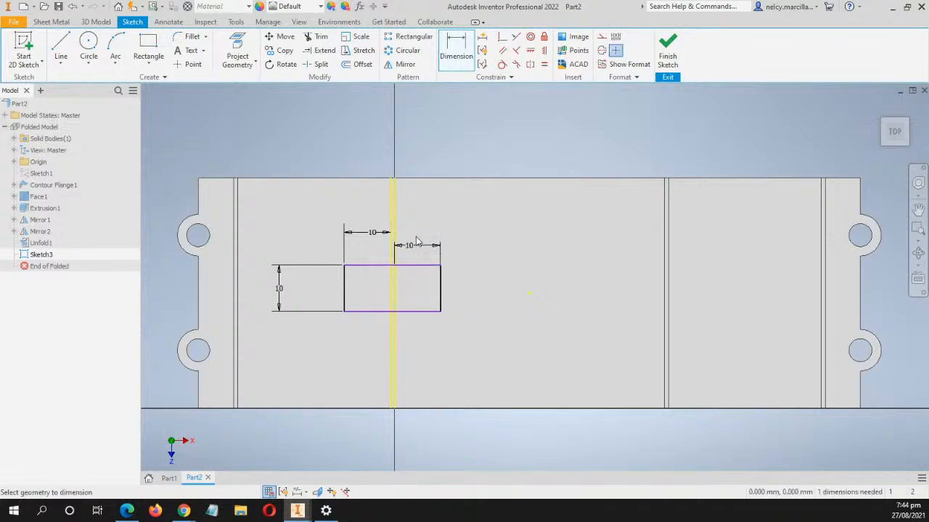
{"action": "scroll", "coordinate": [317, 228], "scroll_direction": "up", "scroll_amount": 3}
{"action": "scroll", "coordinate": [380, 266], "scroll_direction": "down", "scroll_amount": 5}
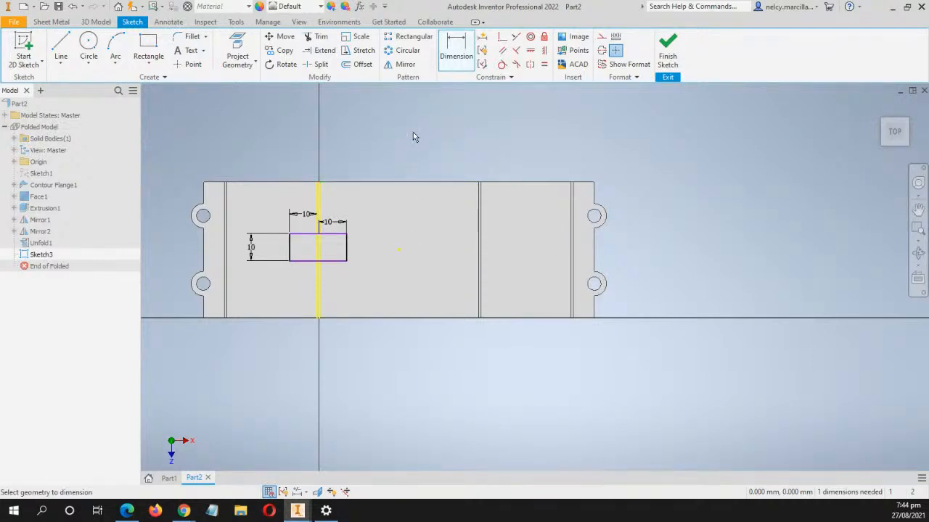
Draw a 25 mm vertical line from the projected centre point to the part's upper edge
{"action": "key", "text": "l"}
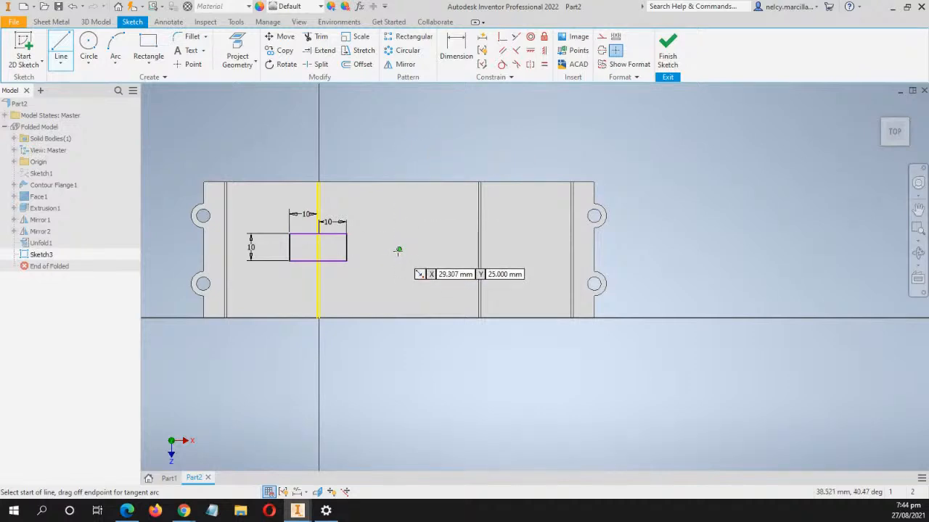
{"action": "left_click", "coordinate": [398, 250]}
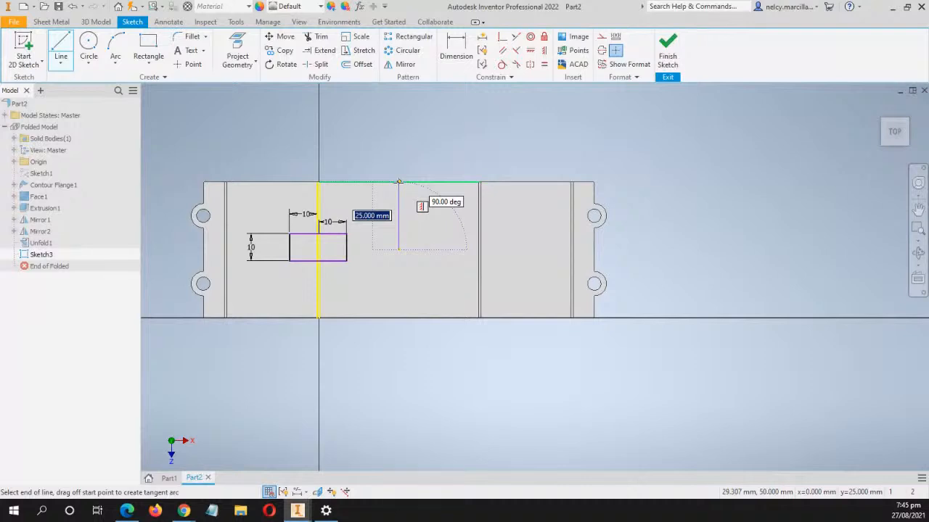
{"action": "left_click", "coordinate": [398, 181]}
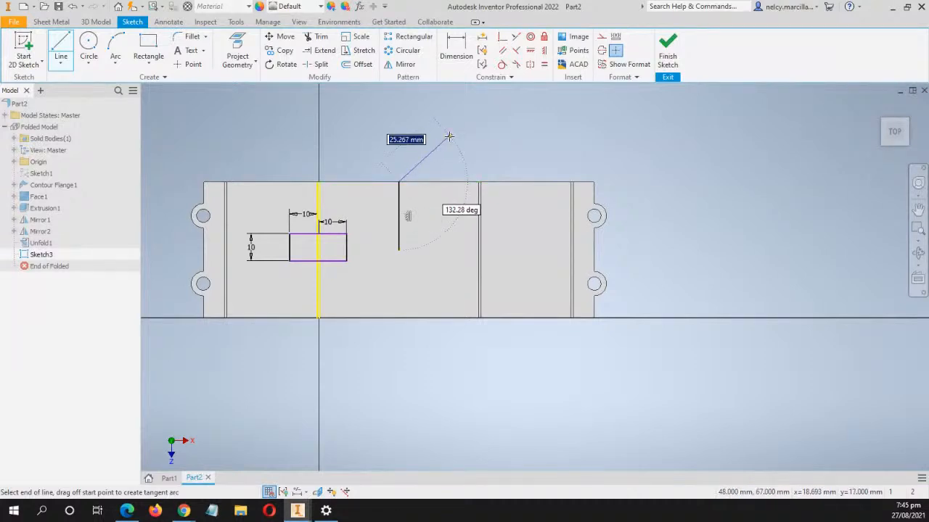
{"action": "key", "text": "Escape"}
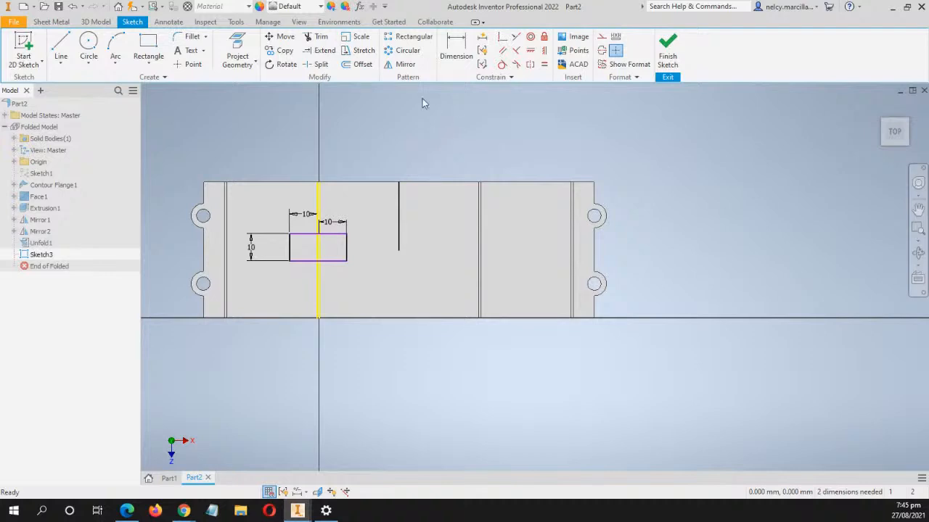
Mirror the rectangle's sides about the vertical centre line to place a copy over the right inner bend
{"action": "left_click", "coordinate": [404, 65]}
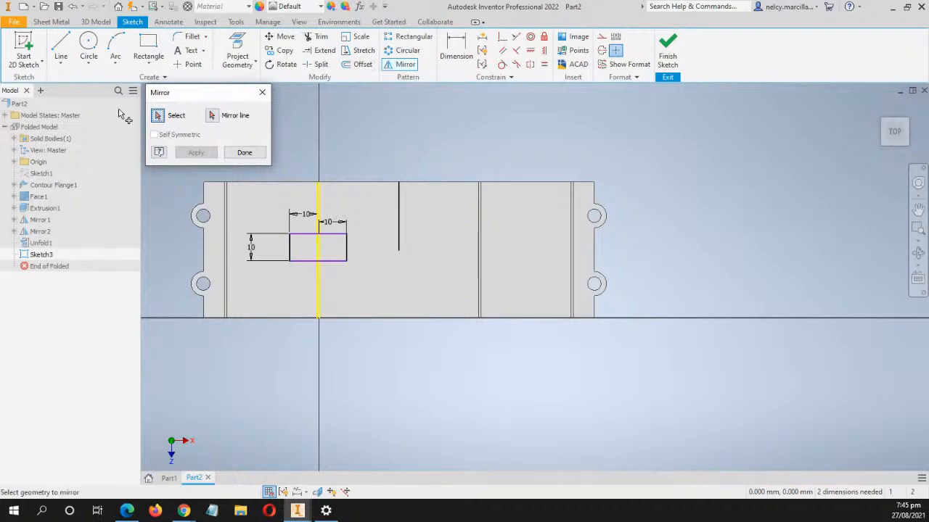
{"action": "left_click", "coordinate": [323, 234]}
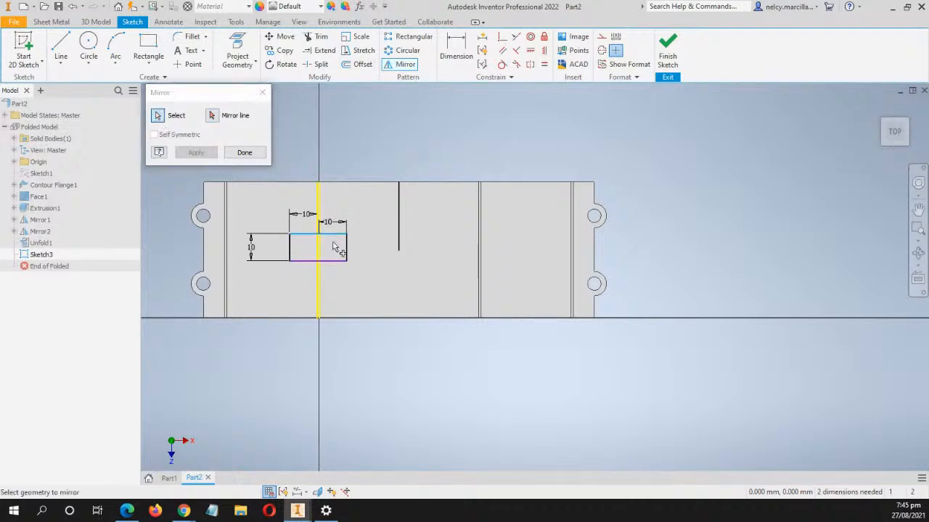
{"action": "left_click", "coordinate": [339, 261]}
{"action": "left_click", "coordinate": [346, 255]}
{"action": "left_click", "coordinate": [212, 118]}
{"action": "left_click", "coordinate": [399, 207]}
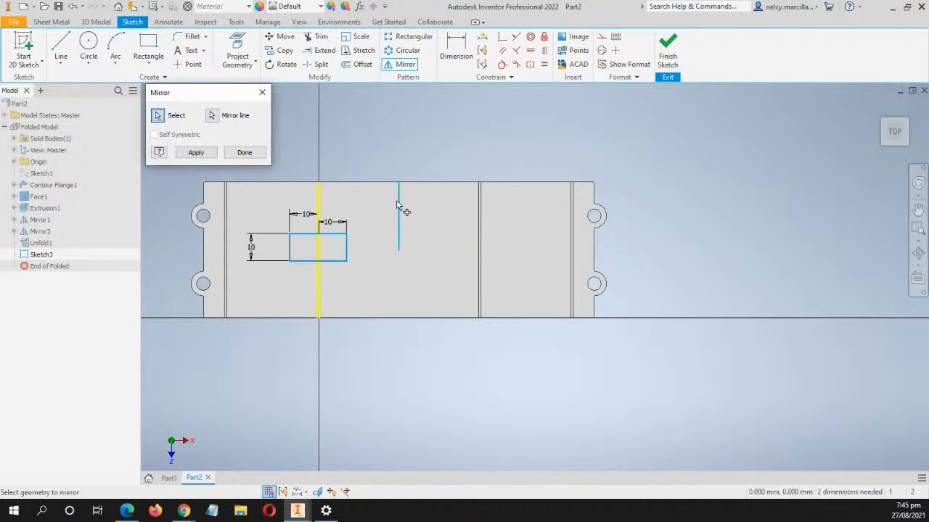
{"action": "left_click", "coordinate": [195, 153]}
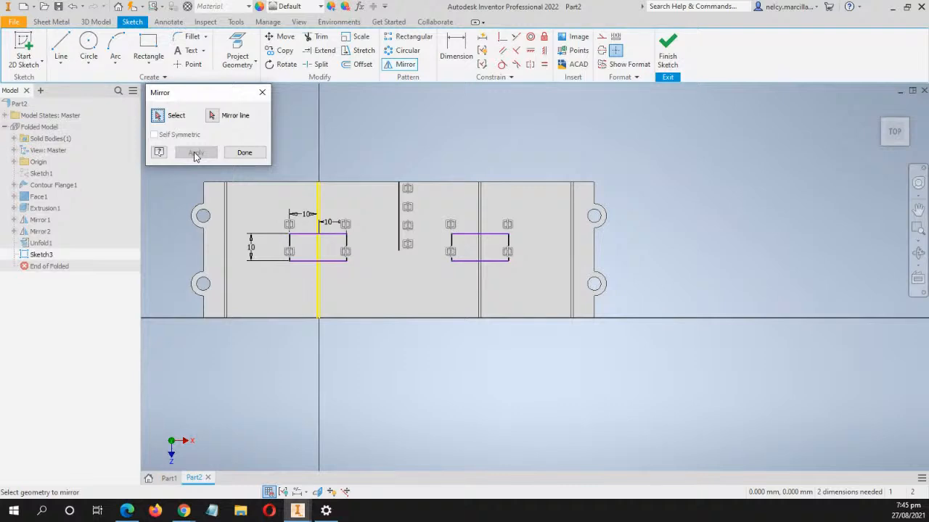
{"action": "left_click", "coordinate": [253, 157]}
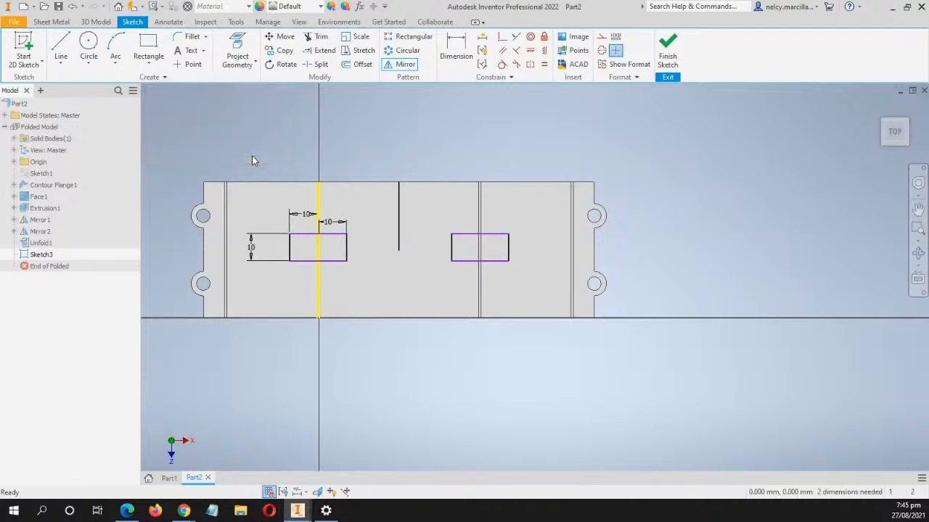
Apply a horizontal constraint between the midpoint of the left rectangle's inner side and the lower endpoint of the centre line
{"action": "middle_click_drag", "start_coordinate": [409, 218], "coordinate": [414, 191]}
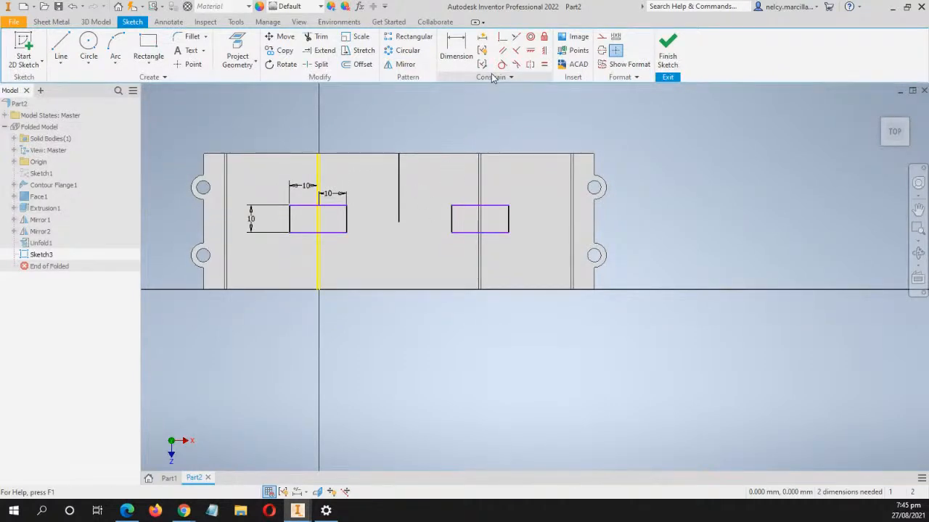
{"action": "left_click", "coordinate": [530, 52]}
{"action": "scroll", "coordinate": [396, 187], "scroll_direction": "up", "scroll_amount": 5}
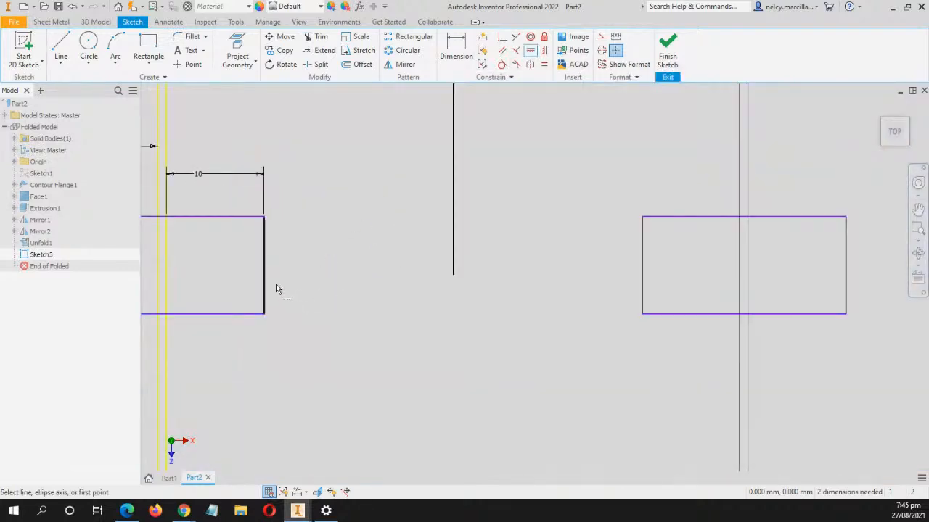
{"action": "scroll", "coordinate": [266, 268], "scroll_direction": "down", "scroll_amount": 4}
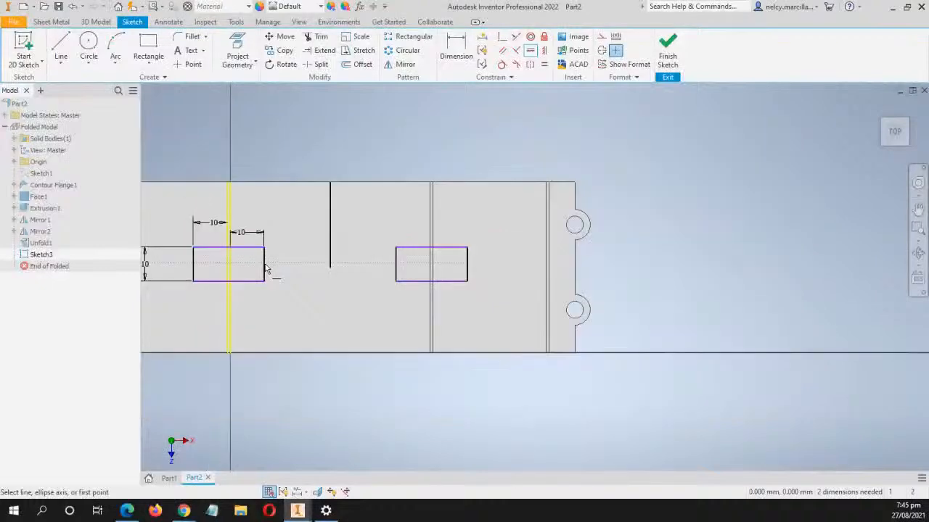
{"action": "scroll", "coordinate": [269, 262], "scroll_direction": "up", "scroll_amount": 5}
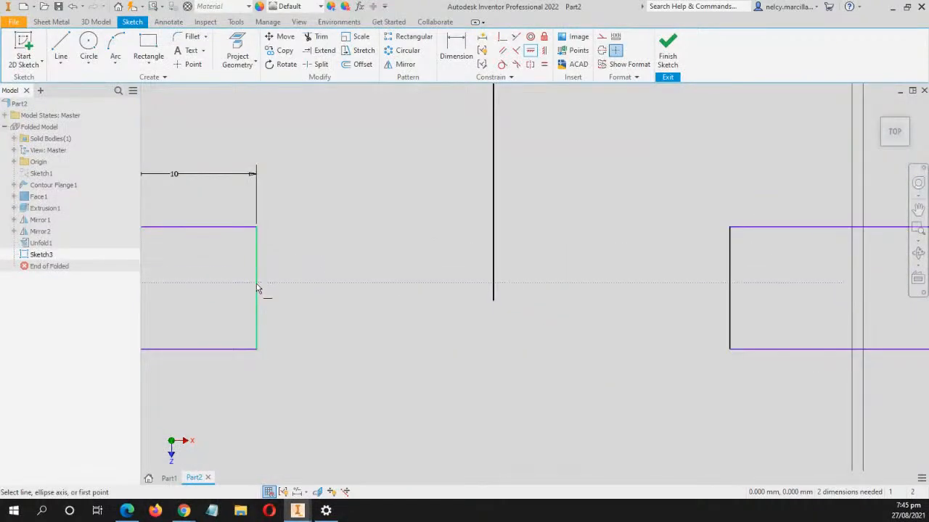
{"action": "left_click", "coordinate": [259, 288]}
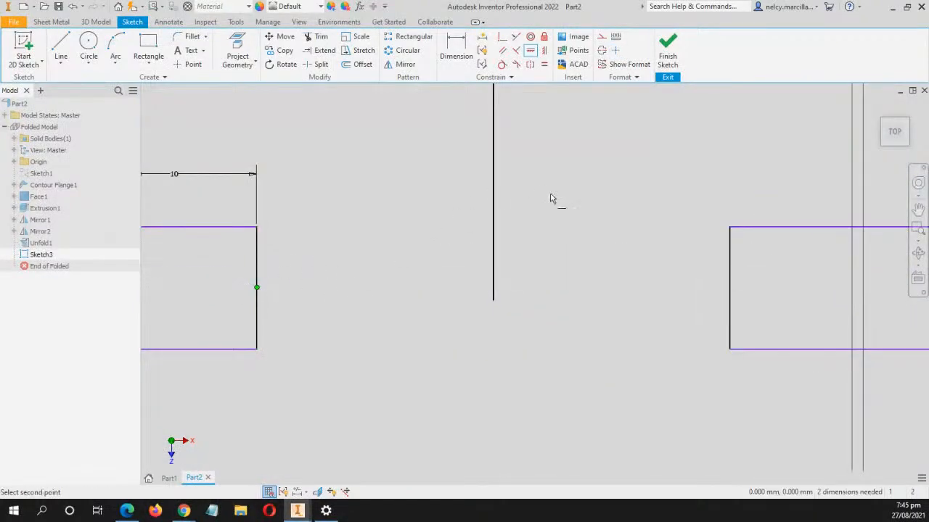
{"action": "left_click", "coordinate": [494, 299]}
{"action": "scroll", "coordinate": [574, 307], "scroll_direction": "down", "scroll_amount": 5}
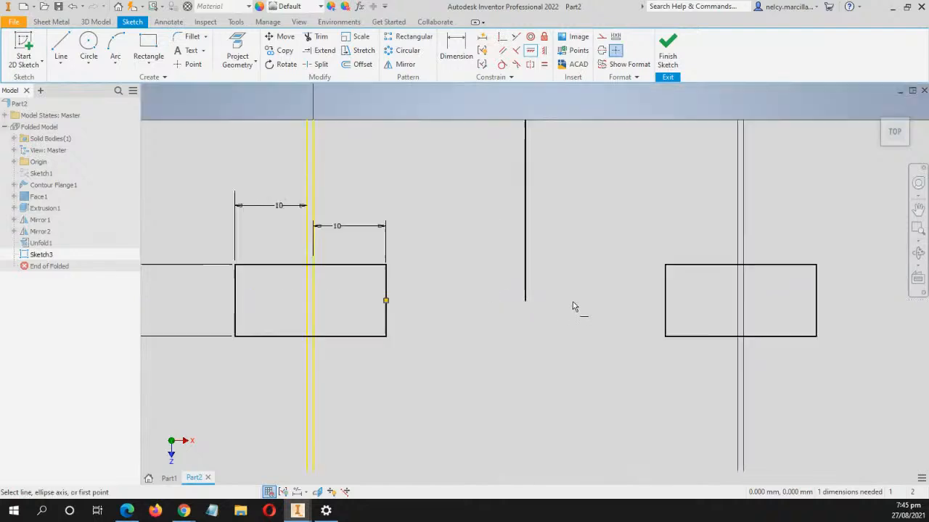
{"action": "mouse_move", "coordinate": [579, 321]}
{"action": "middle_mouse_down"}
{"action": "mouse_move", "coordinate": [572, 255]}
{"action": "mouse_move", "coordinate": [583, 301]}
{"action": "middle_mouse_up"}
{"action": "scroll", "coordinate": [572, 255], "scroll_direction": "up", "scroll_amount": 2}
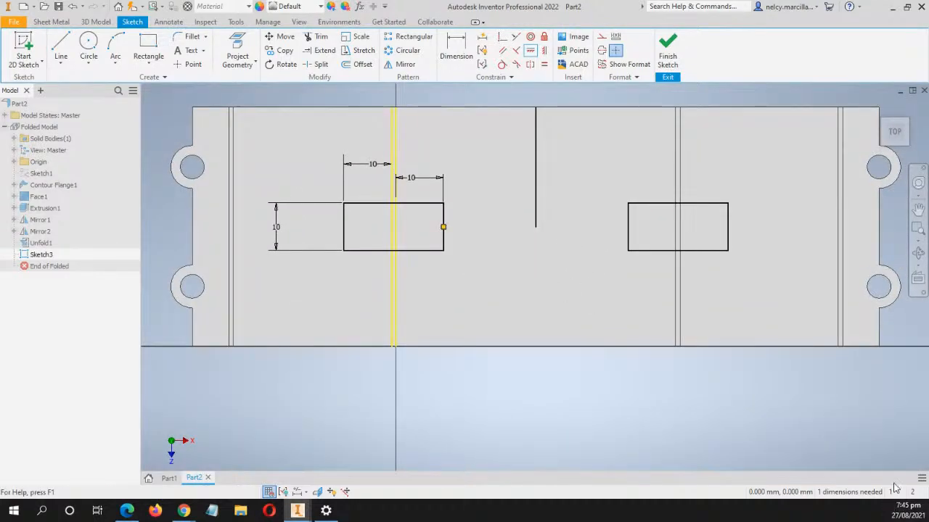
{"action": "key", "text": "d"}
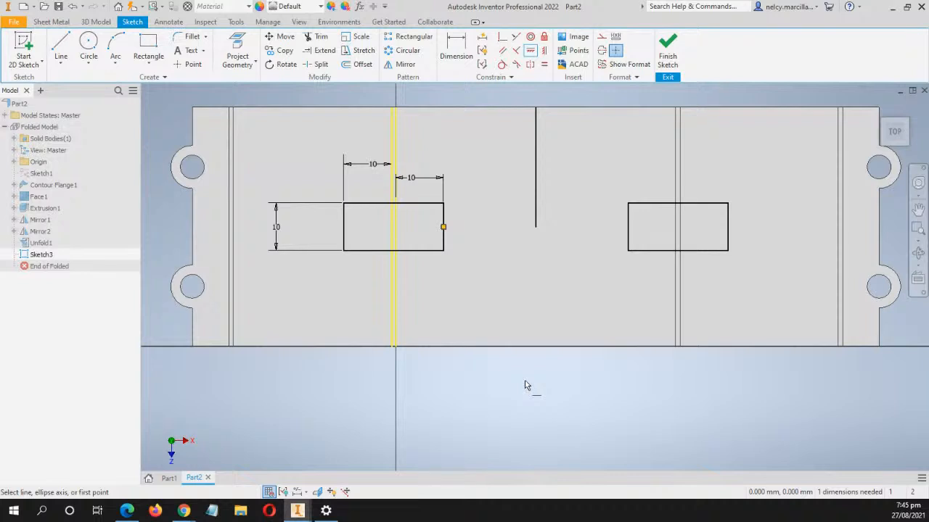
{"action": "key", "text": "Escape"}
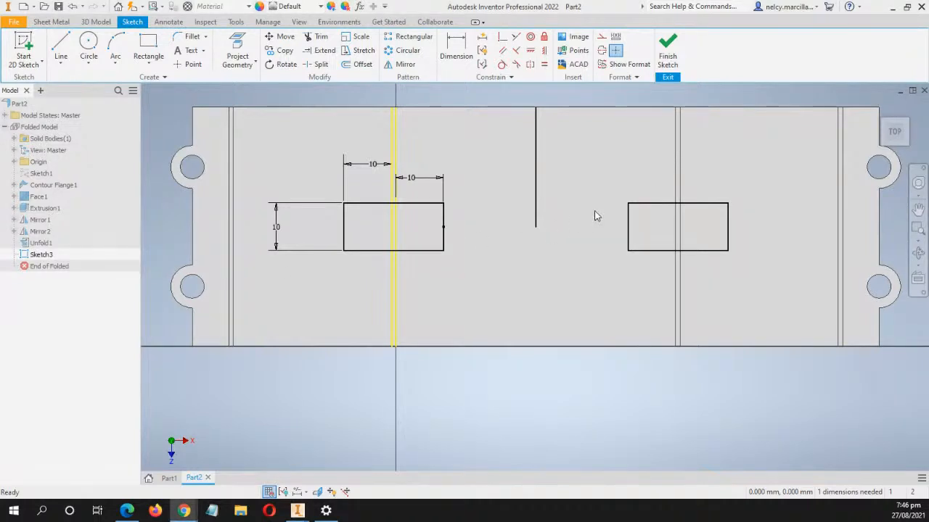
Finish the sketch with the two rectangles and switch to the 3D modelling tools
{"action": "left_click", "coordinate": [668, 51]}
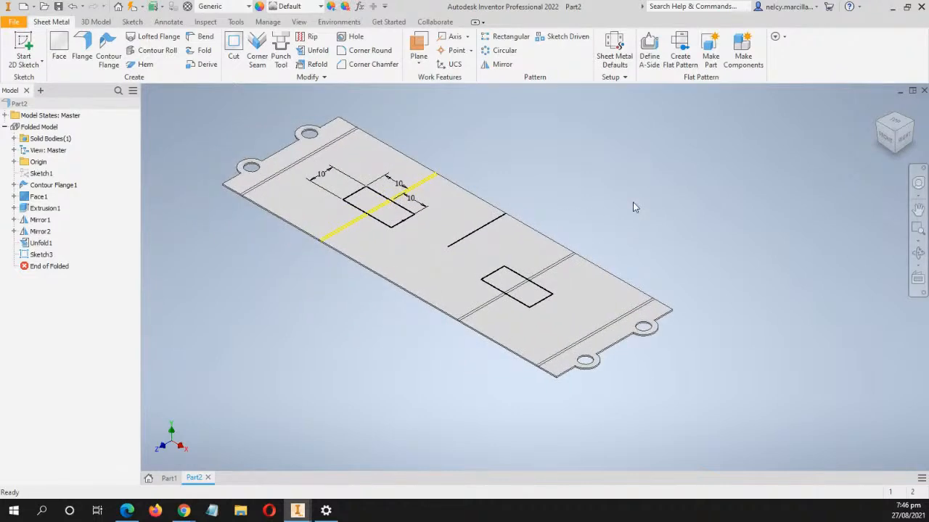
{"action": "left_click", "coordinate": [94, 21]}
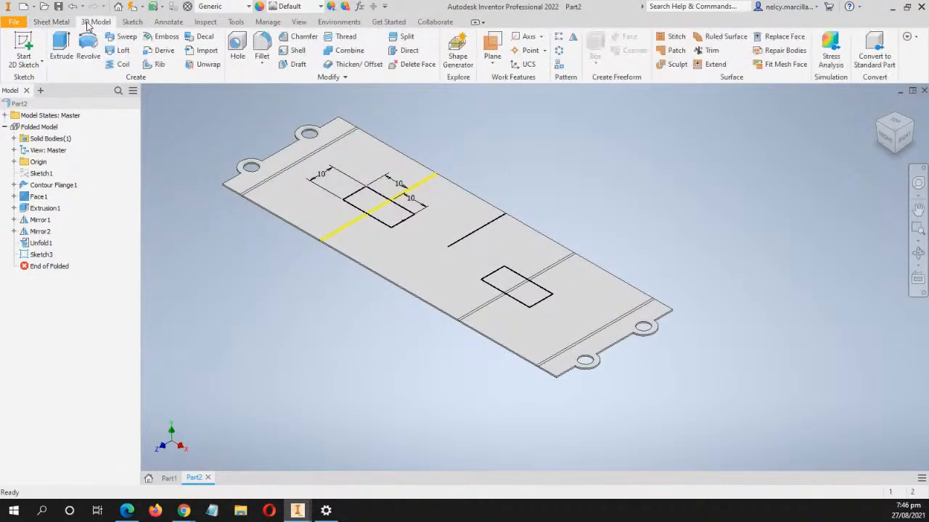
Start an Extrude and select all regions of both sketched rectangles as profiles
{"action": "left_click", "coordinate": [56, 62]}
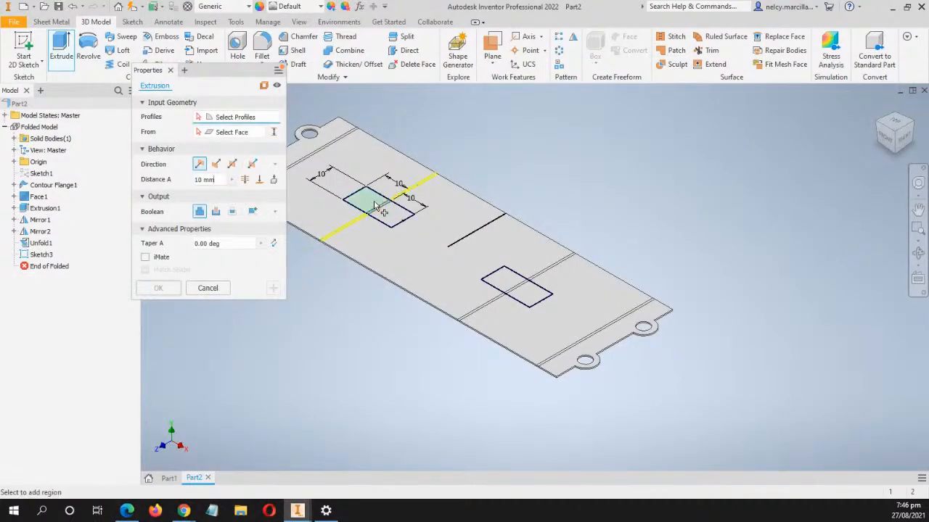
{"action": "scroll", "coordinate": [376, 208], "scroll_direction": "up", "scroll_amount": 5}
{"action": "left_click", "coordinate": [389, 253]}
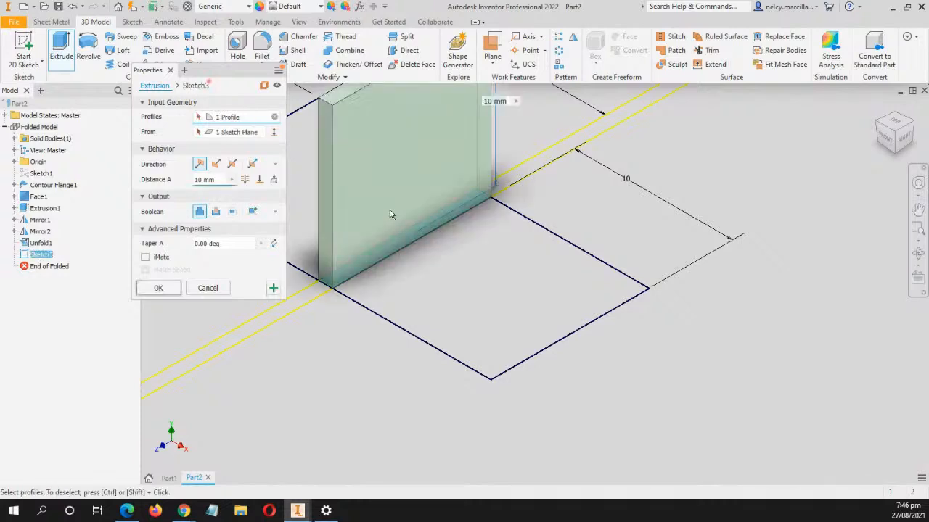
{"action": "left_click", "coordinate": [637, 350]}
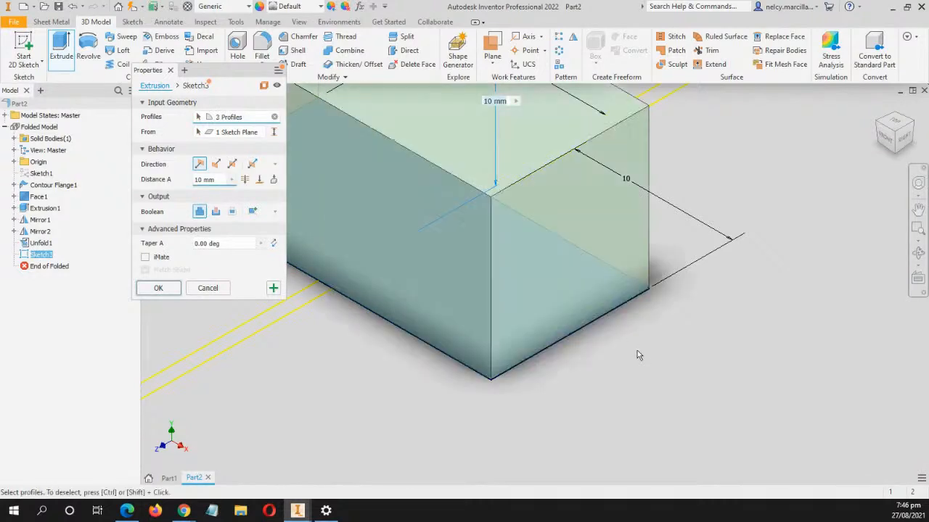
{"action": "scroll", "coordinate": [683, 374], "scroll_direction": "down", "scroll_amount": 3}
{"action": "scroll", "coordinate": [683, 374], "scroll_direction": "down", "scroll_amount": 4}
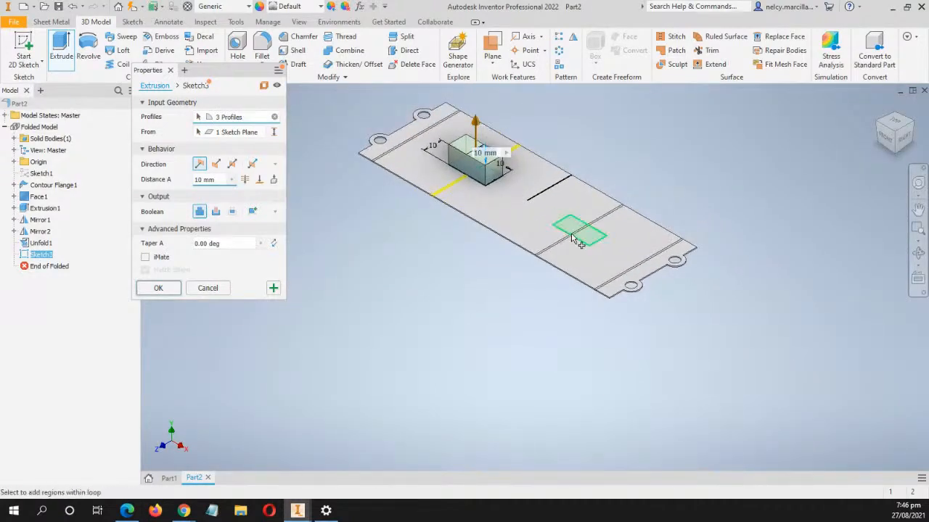
{"action": "left_click", "coordinate": [573, 231]}
{"action": "middle_click_drag", "start_coordinate": [439, 268], "coordinate": [445, 280]}
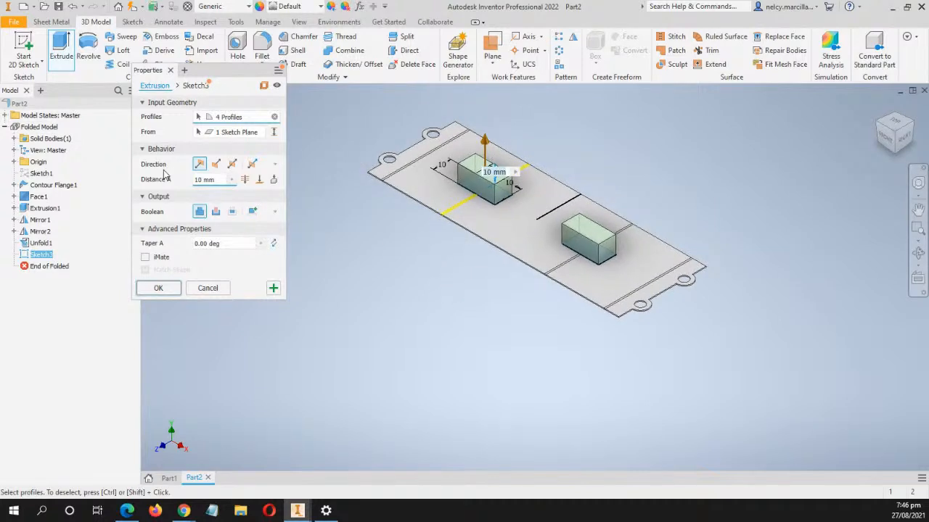
Cut both rectangles 10 mm through the flat sheet in the flipped direction
{"action": "left_click", "coordinate": [218, 165]}
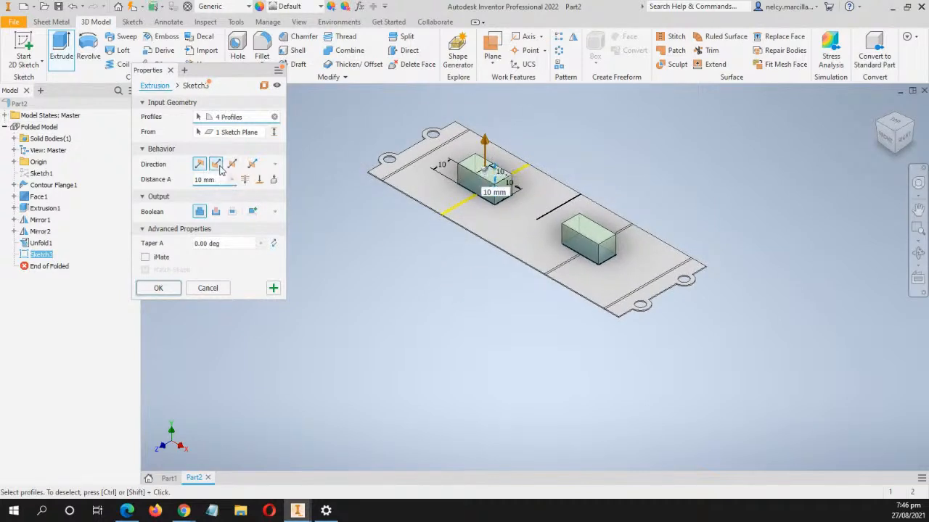
{"action": "left_click", "coordinate": [216, 164]}
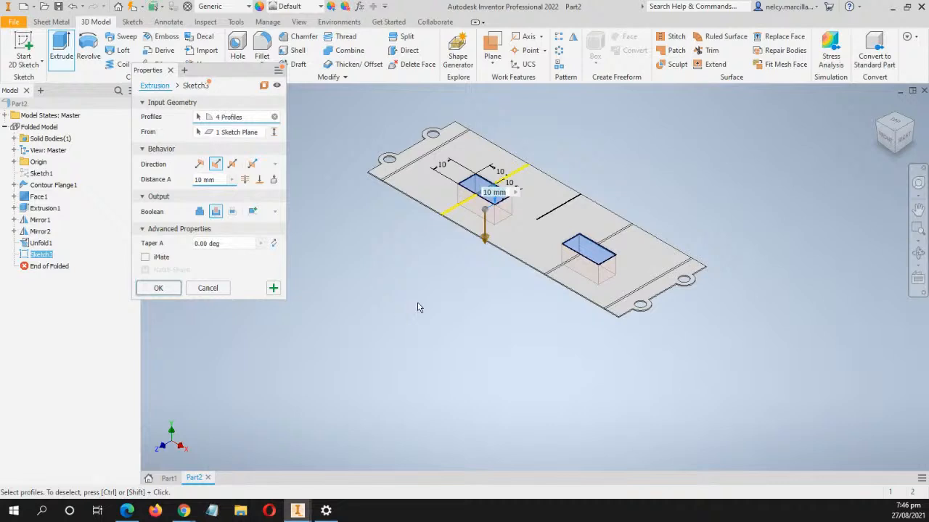
{"action": "scroll", "coordinate": [457, 275], "scroll_direction": "up", "scroll_amount": 1}
{"action": "middle_click_drag", "start_coordinate": [456, 275], "coordinate": [408, 259]}
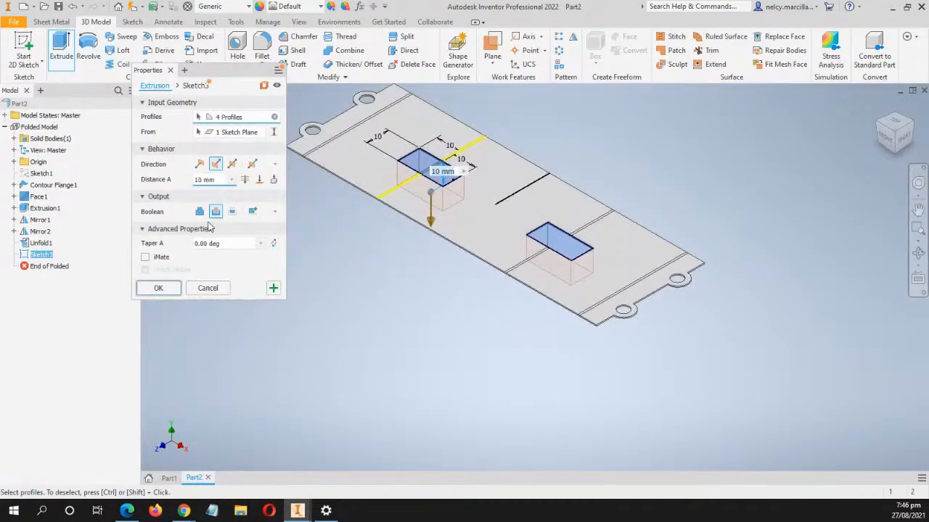
{"action": "left_click", "coordinate": [157, 289]}
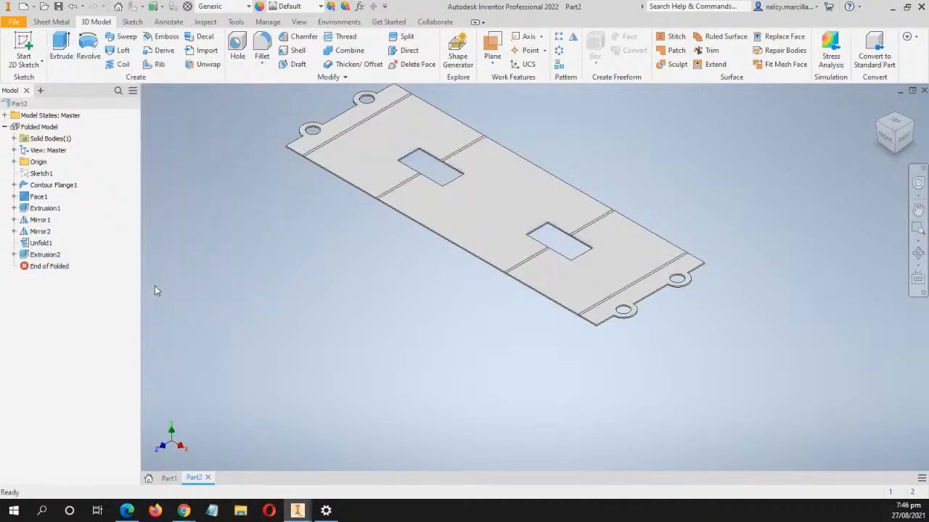
Refold all bends of the part, using the central face between the two cutouts as the stationary reference
{"action": "middle_click_drag", "start_coordinate": [384, 243], "coordinate": [410, 320]}
{"action": "scroll", "coordinate": [350, 289], "scroll_direction": "up", "scroll_amount": 3}
{"action": "scroll", "coordinate": [349, 289], "scroll_direction": "down", "scroll_amount": 2}
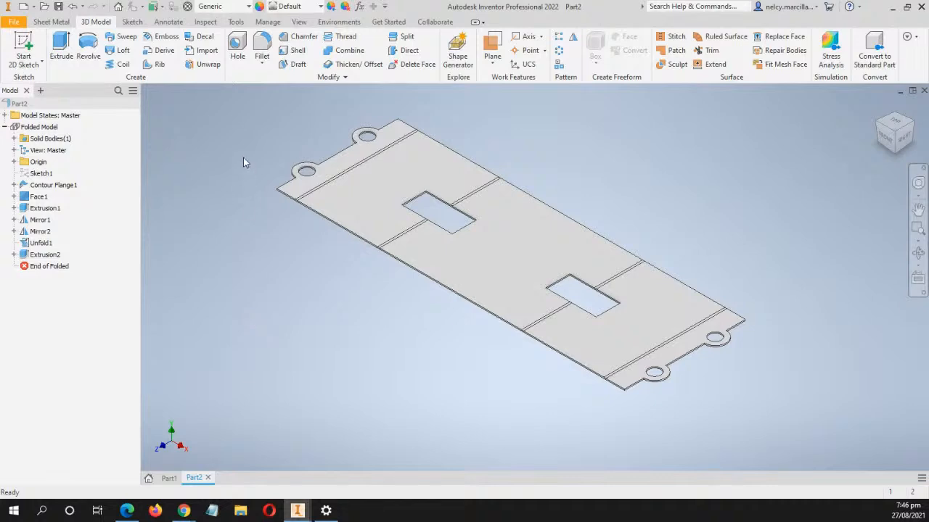
{"action": "left_click", "coordinate": [52, 22]}
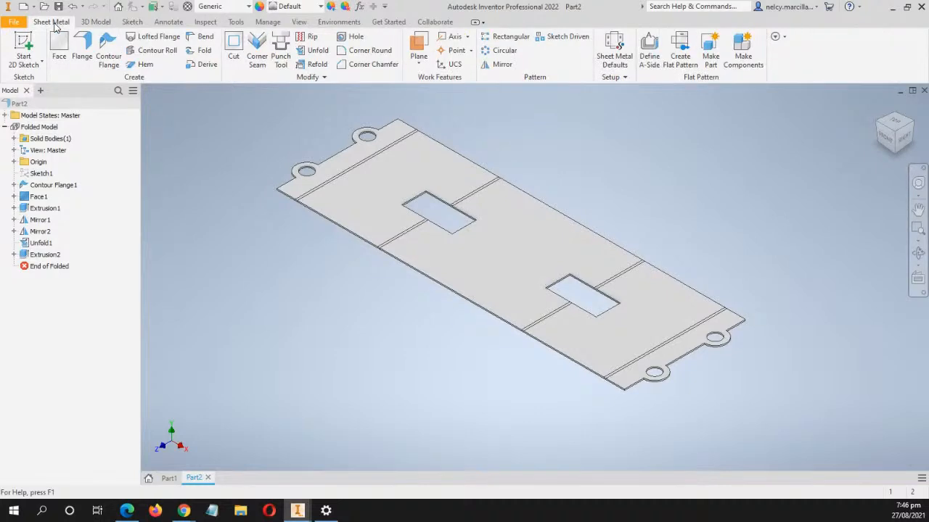
{"action": "left_click", "coordinate": [312, 70]}
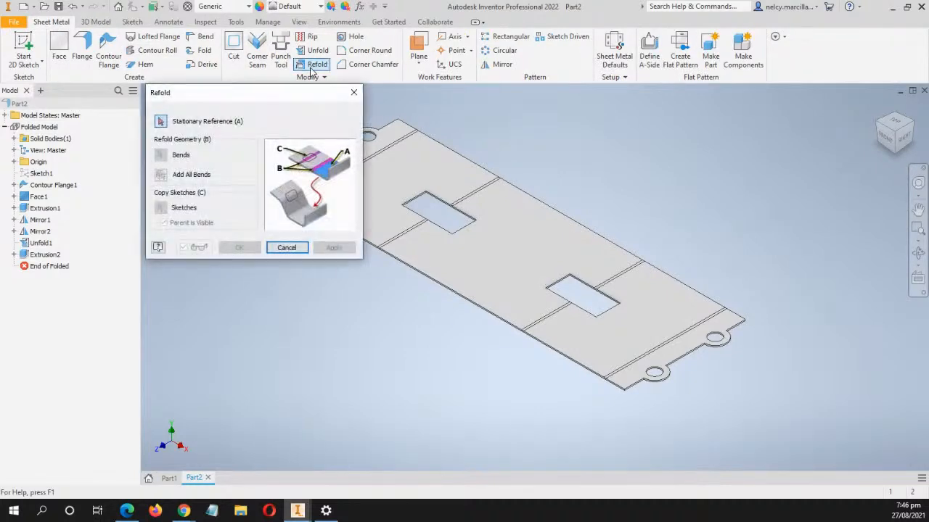
{"action": "left_click", "coordinate": [498, 223]}
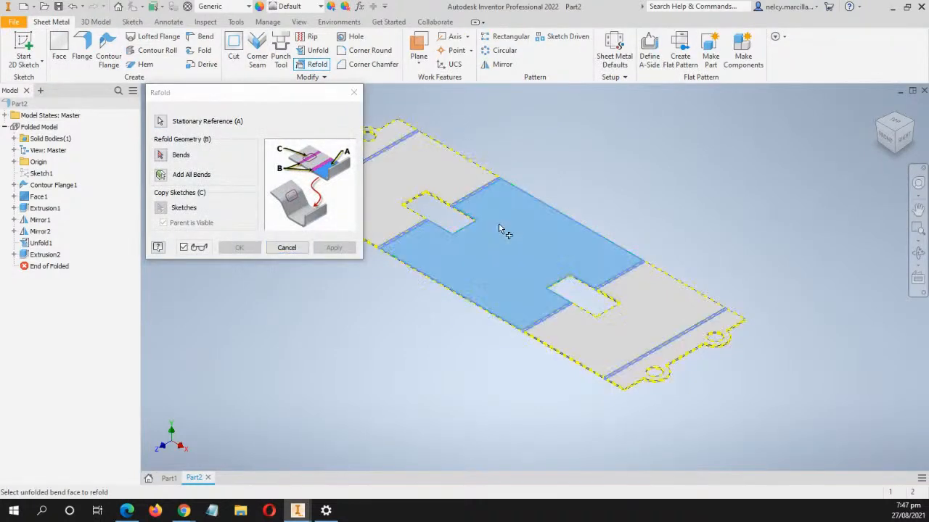
{"action": "left_click", "coordinate": [162, 181]}
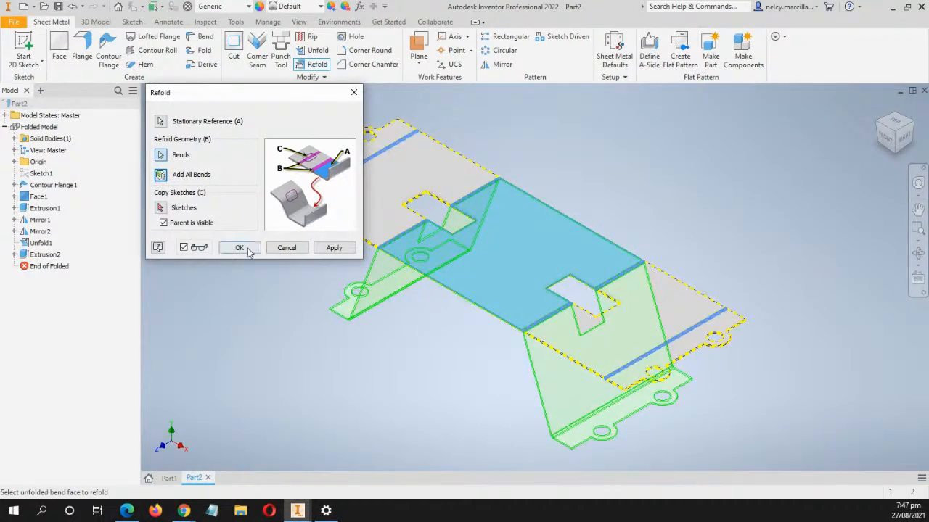
{"action": "left_click_drag", "start_coordinate": [286, 96], "coordinate": [207, 96]}
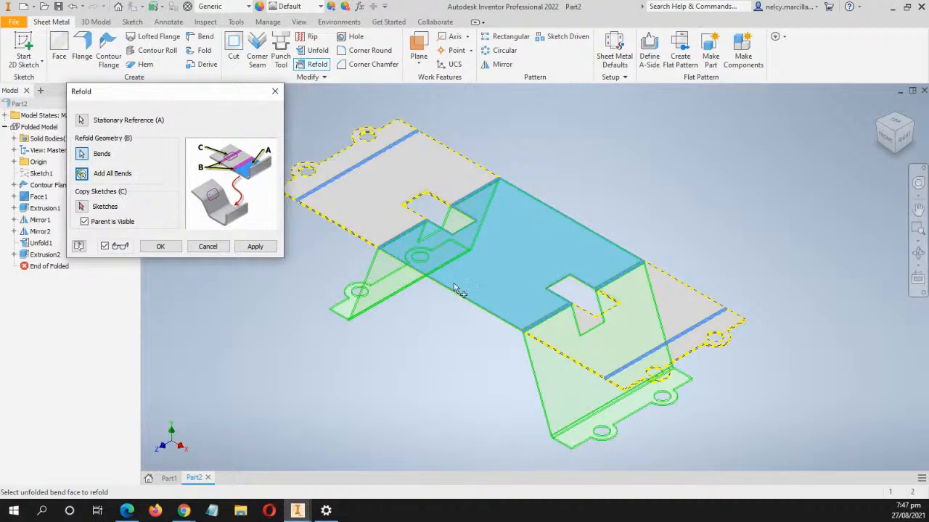
{"action": "middle_click_drag", "start_coordinate": [421, 445], "coordinate": [448, 369]}
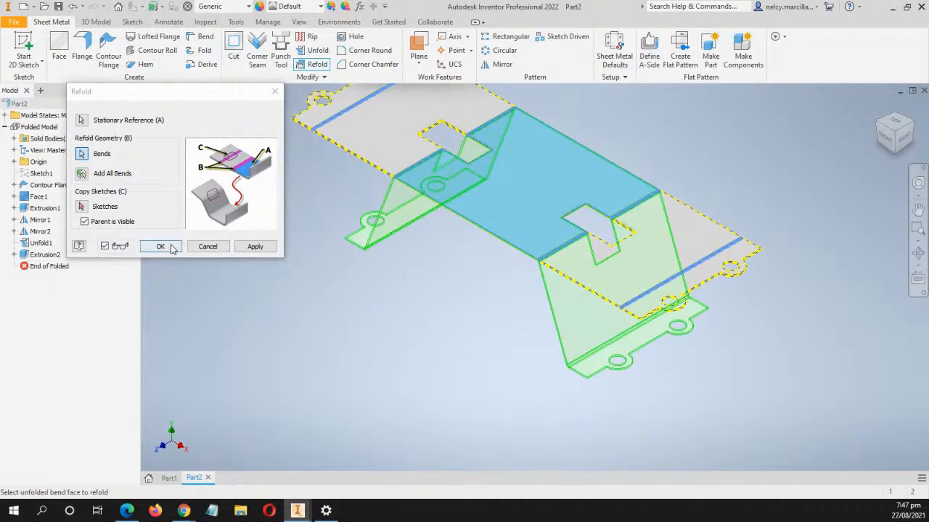
{"action": "left_click", "coordinate": [161, 247]}
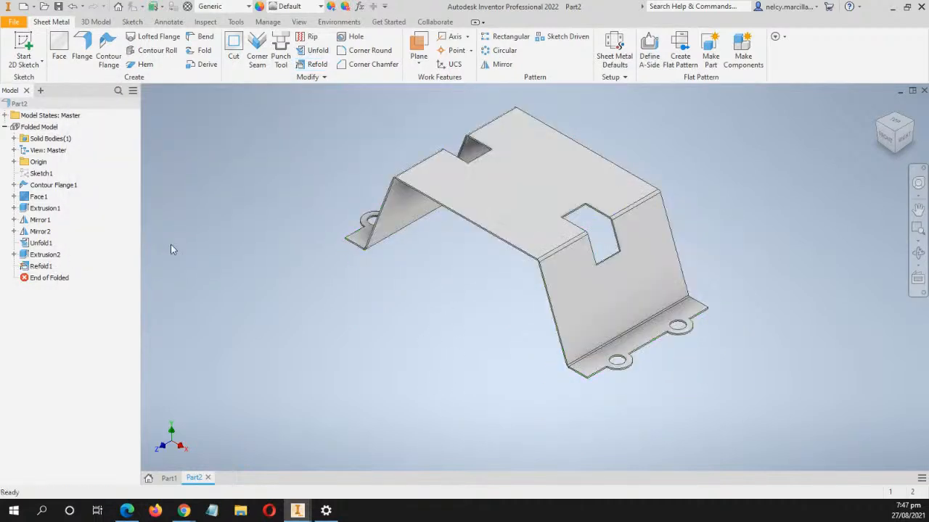
Start a 2 mm fillet and select the mounting flange's near outer corner and the adjacent junction with the first round ear
{"action": "middle_click_drag", "start_coordinate": [437, 278], "coordinate": [357, 319]}
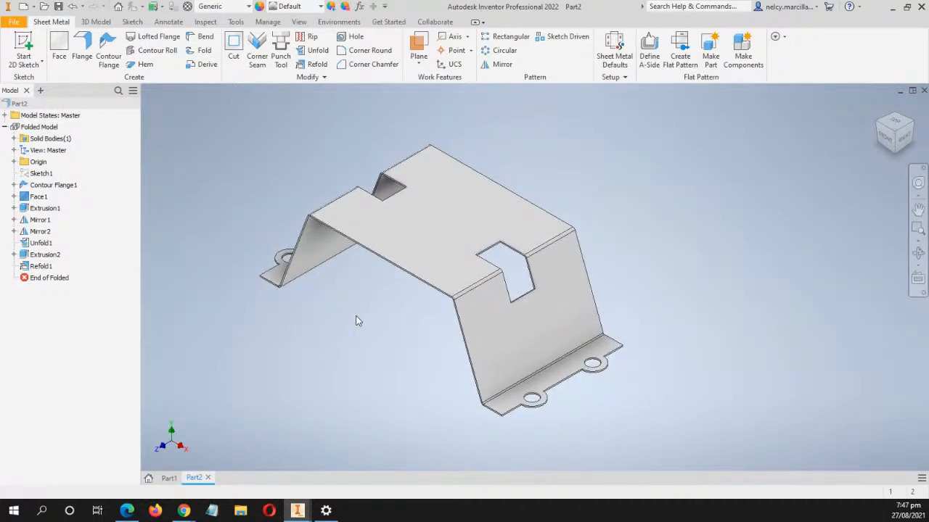
{"action": "key", "text": "f"}
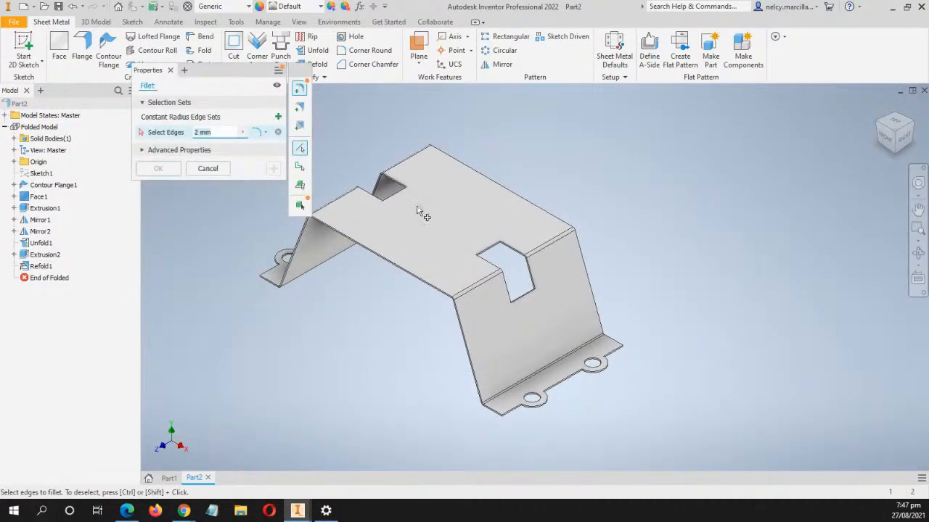
{"action": "middle_click_drag", "start_coordinate": [331, 361], "coordinate": [293, 290]}
{"action": "scroll", "coordinate": [310, 310], "scroll_direction": "up", "scroll_amount": 4}
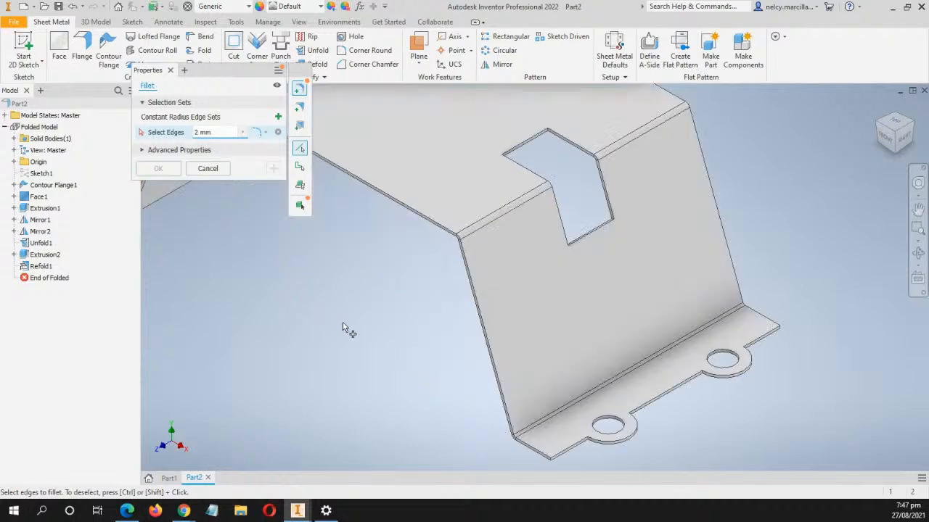
{"action": "scroll", "coordinate": [502, 408], "scroll_direction": "up", "scroll_amount": 6}
{"action": "middle_click_drag", "start_coordinate": [656, 414], "coordinate": [393, 335]}
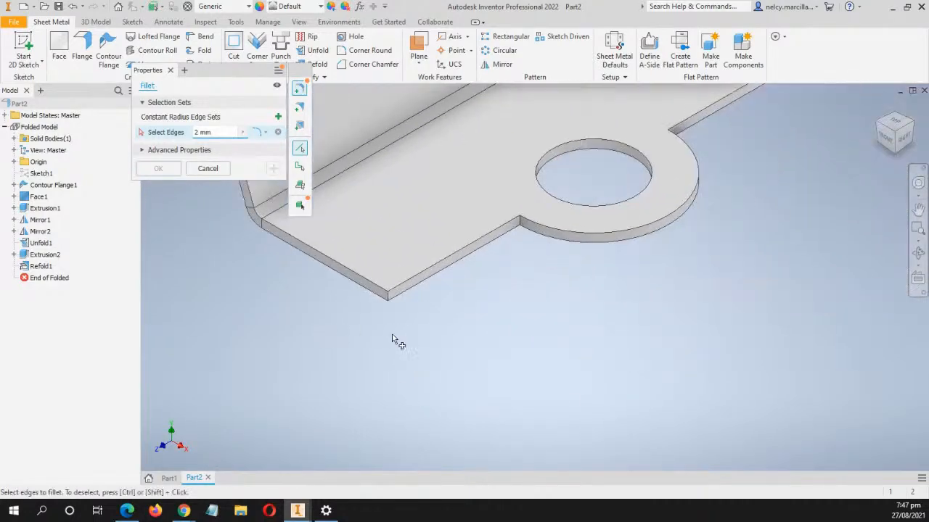
{"action": "left_click", "coordinate": [388, 295]}
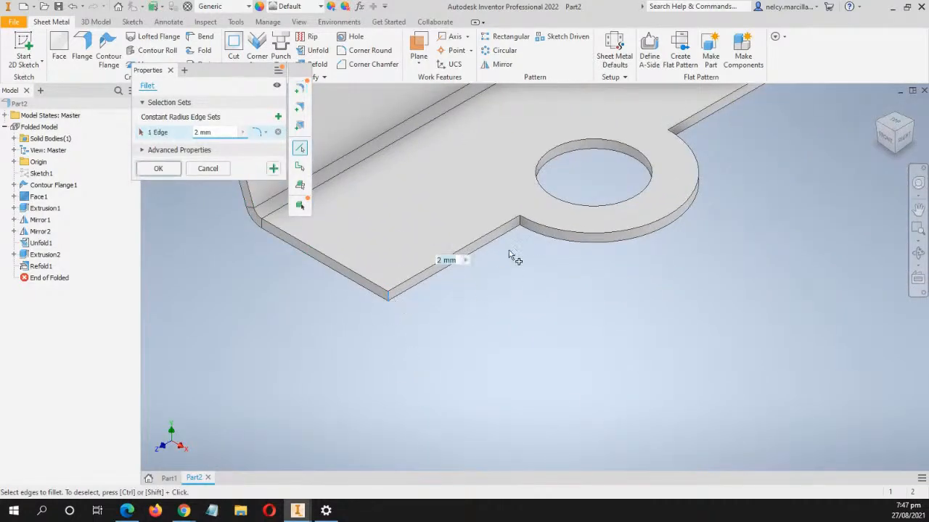
{"action": "left_click", "coordinate": [520, 225]}
Add to the 2 mm fillet the two corner edges where the straight flange edge between the round ears meets each ear
{"action": "middle_click_drag", "start_coordinate": [568, 277], "coordinate": [446, 301]}
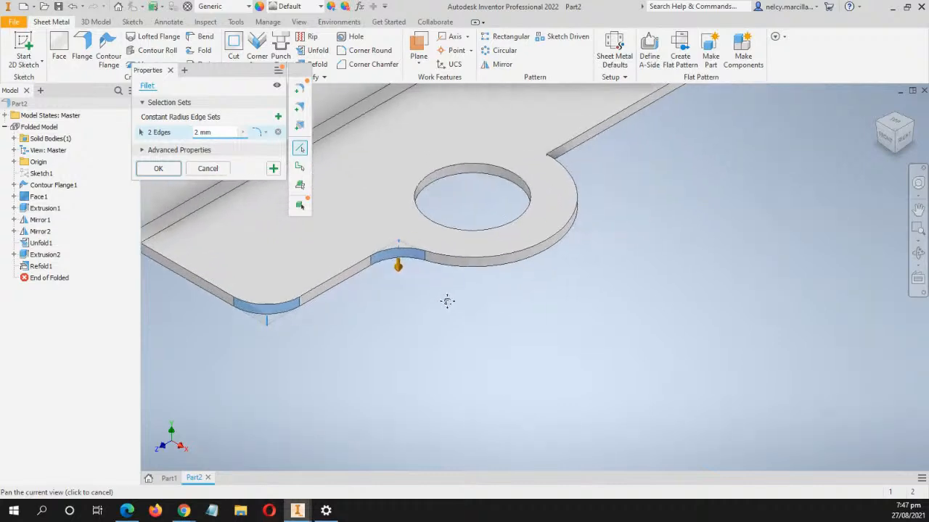
{"action": "middle_click_drag", "start_coordinate": [494, 342], "coordinate": [449, 356], "text": "shift"}
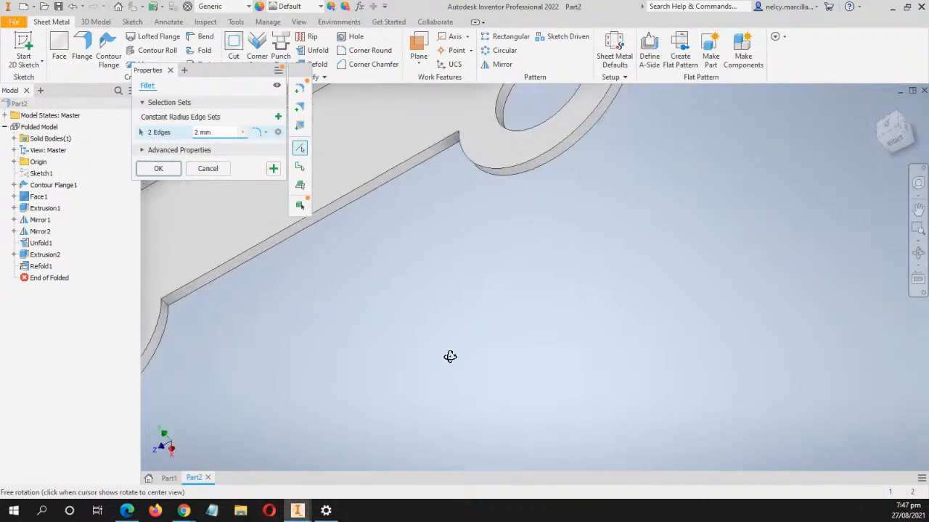
{"action": "middle_click_drag", "start_coordinate": [371, 296], "coordinate": [471, 307]}
{"action": "left_click", "coordinate": [268, 319]}
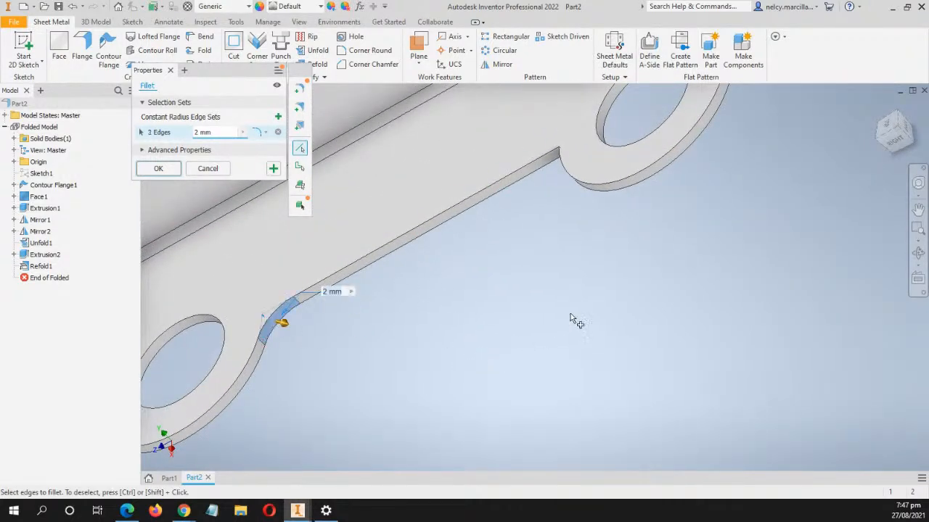
{"action": "middle_click_drag", "start_coordinate": [582, 256], "coordinate": [625, 263], "text": "shift"}
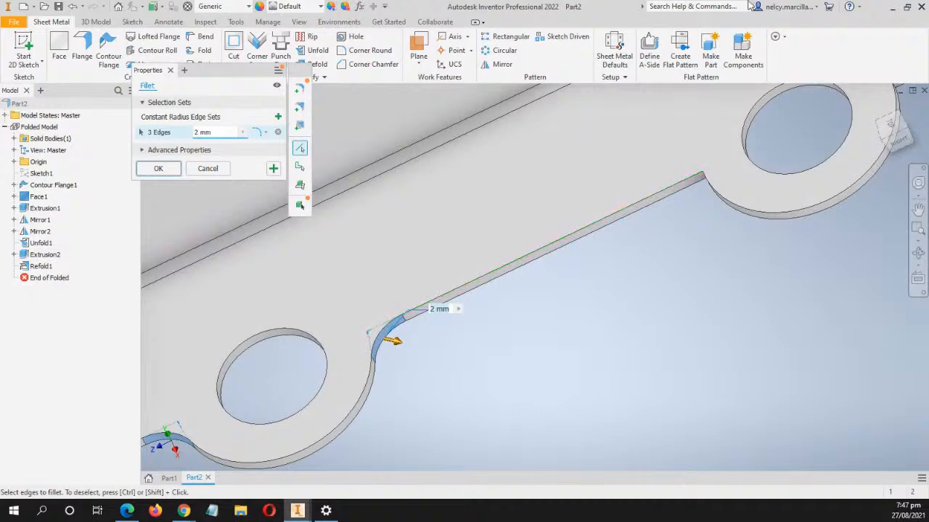
{"action": "middle_click_drag", "start_coordinate": [603, 193], "coordinate": [639, 216], "text": "shift"}
{"action": "left_click", "coordinate": [622, 182]}
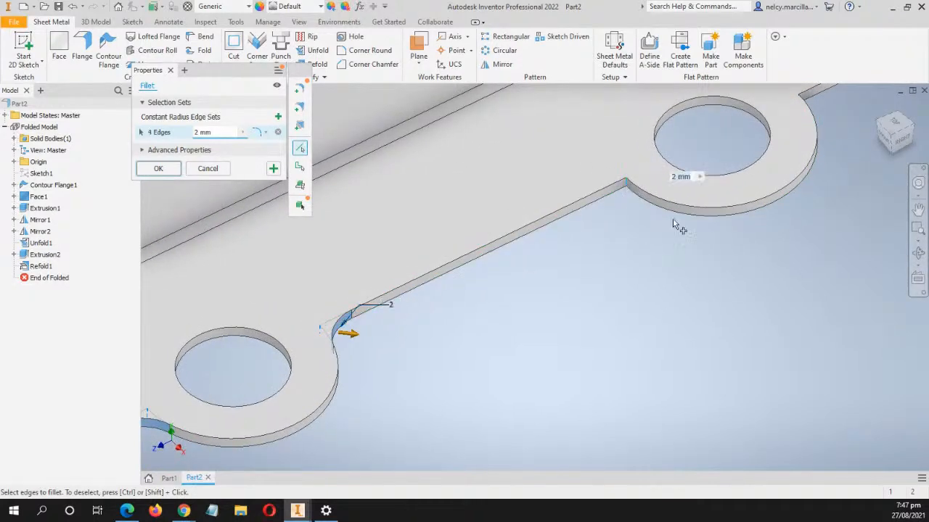
Add the second ear's outer junction edge and the flange's far outer corner to the 2 mm fillet
{"action": "scroll", "coordinate": [727, 260], "scroll_direction": "down", "scroll_amount": 3}
{"action": "middle_click_drag", "start_coordinate": [818, 270], "coordinate": [615, 234], "text": "shift"}
{"action": "left_click", "coordinate": [602, 230]}
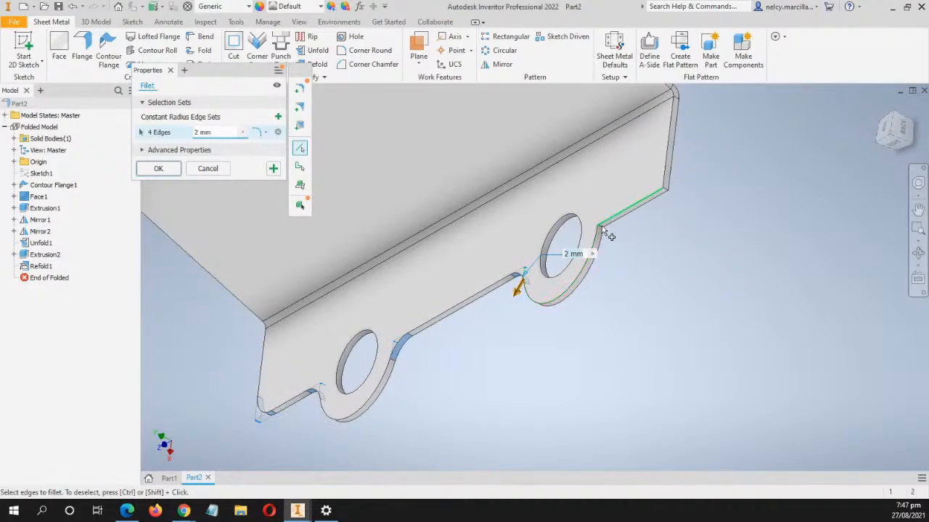
{"action": "scroll", "coordinate": [602, 230], "scroll_direction": "up", "scroll_amount": 4}
{"action": "scroll", "coordinate": [762, 266], "scroll_direction": "down", "scroll_amount": 4}
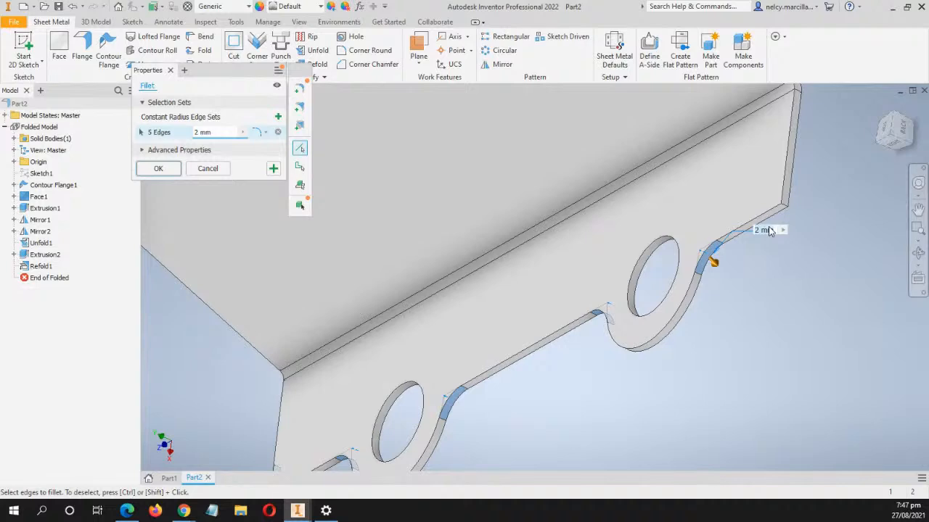
{"action": "left_click", "coordinate": [784, 206]}
Add the two corner edges of the cutout on the sloped side wall to the 2 mm fillet
{"action": "scroll", "coordinate": [540, 232], "scroll_direction": "down", "scroll_amount": 5}
{"action": "scroll", "coordinate": [528, 223], "scroll_direction": "up", "scroll_amount": 4}
{"action": "middle_click_drag", "start_coordinate": [472, 124], "coordinate": [582, 408]}
{"action": "middle_click_drag", "start_coordinate": [481, 364], "coordinate": [489, 346], "text": "shift"}
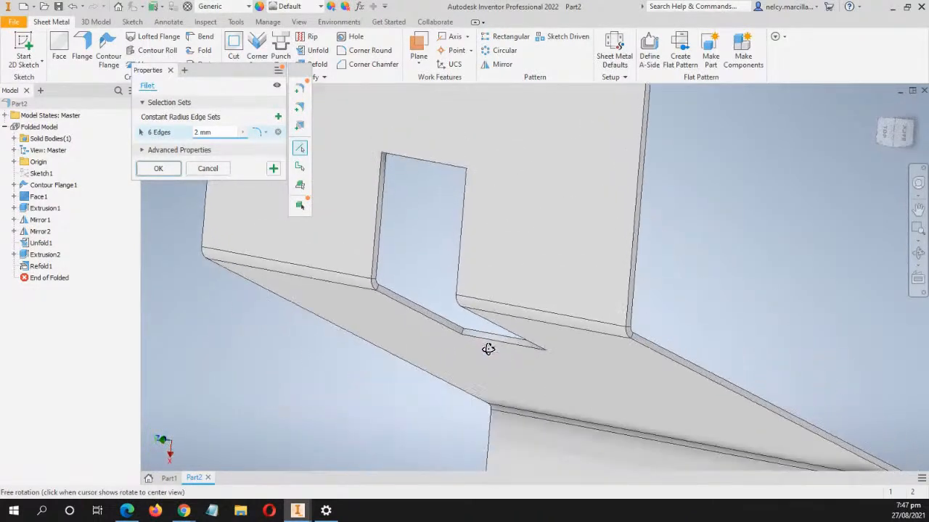
{"action": "scroll", "coordinate": [464, 334], "scroll_direction": "up", "scroll_amount": 4}
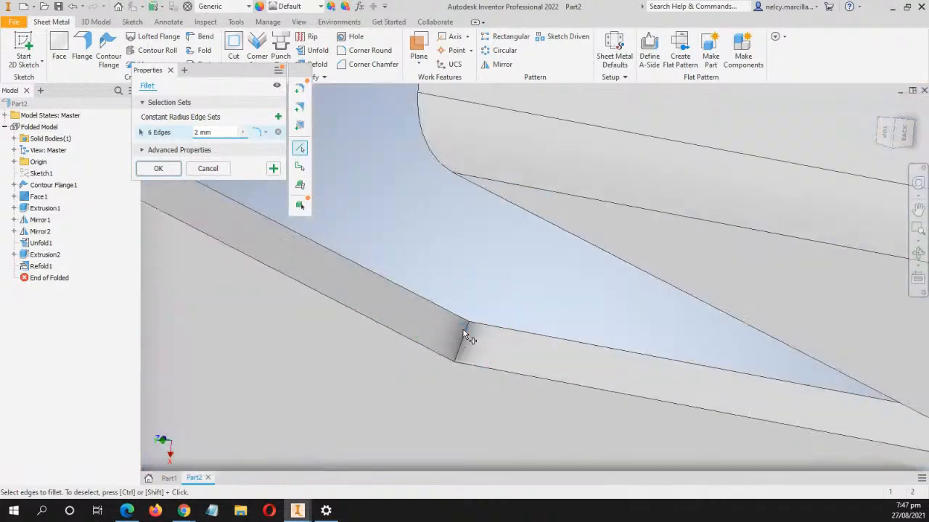
{"action": "left_click", "coordinate": [464, 336]}
{"action": "middle_click_drag", "start_coordinate": [537, 332], "coordinate": [386, 312], "text": "shift"}
{"action": "middle_click_drag", "start_coordinate": [243, 238], "coordinate": [261, 245], "text": "shift"}
{"action": "scroll", "coordinate": [460, 306], "scroll_direction": "down", "scroll_amount": 4}
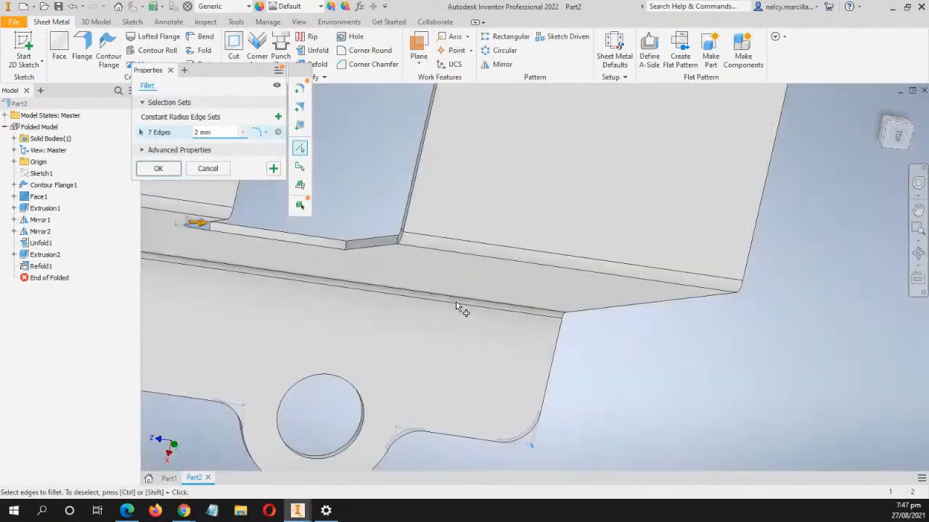
{"action": "left_click", "coordinate": [347, 248]}
Add to the 2 mm fillet the two corner edges where the first cutout ends on the base panel
{"action": "scroll", "coordinate": [444, 457], "scroll_direction": "up", "scroll_amount": 5}
{"action": "middle_click_drag", "start_coordinate": [444, 456], "coordinate": [455, 358], "text": "shift"}
{"action": "middle_click_drag", "start_coordinate": [452, 196], "coordinate": [477, 378]}
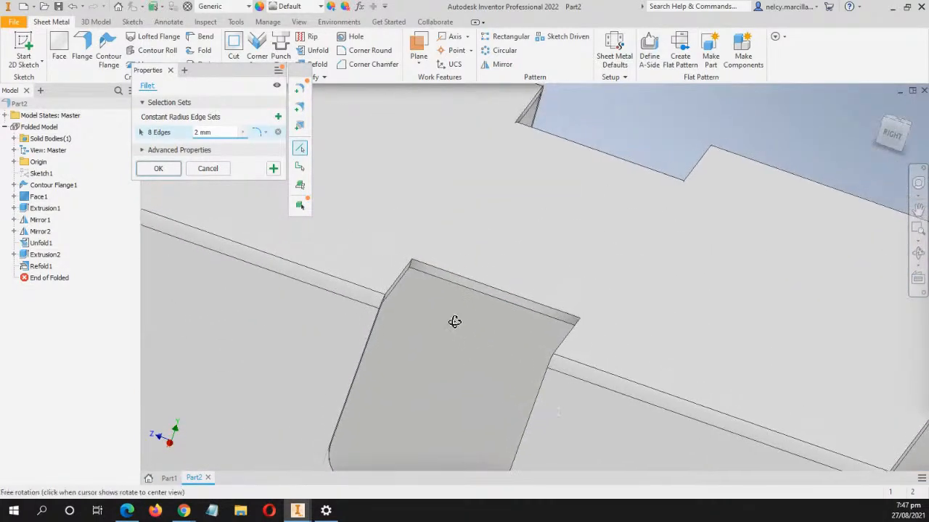
{"action": "middle_click_drag", "start_coordinate": [454, 321], "coordinate": [422, 270], "text": "shift"}
{"action": "left_click", "coordinate": [360, 216]}
{"action": "left_click", "coordinate": [359, 217]}
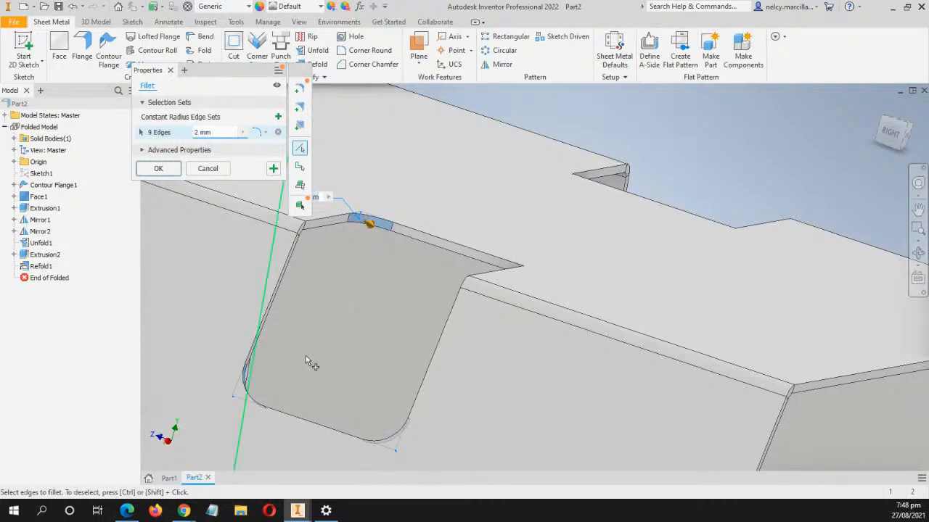
{"action": "middle_click_drag", "start_coordinate": [305, 356], "coordinate": [532, 403], "text": "shift"}
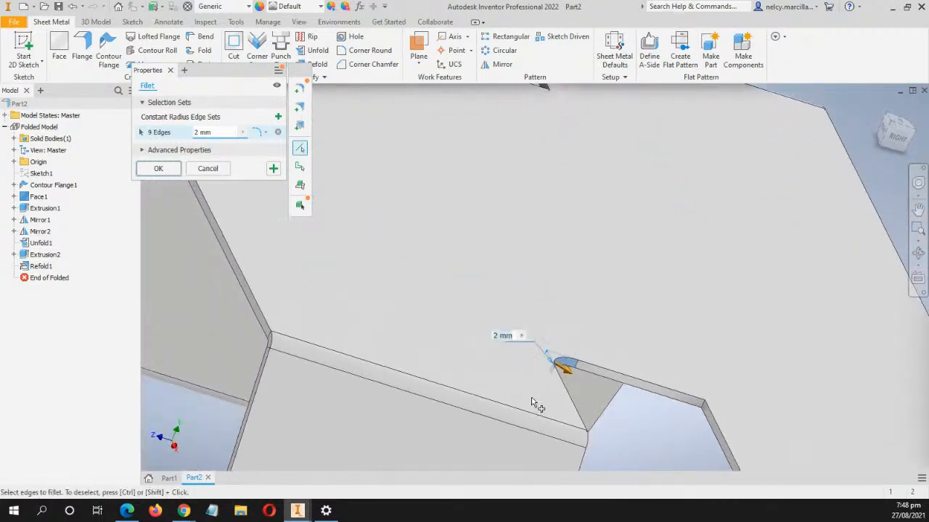
{"action": "left_click", "coordinate": [703, 411]}
{"action": "scroll", "coordinate": [518, 326], "scroll_direction": "down", "scroll_amount": 4}
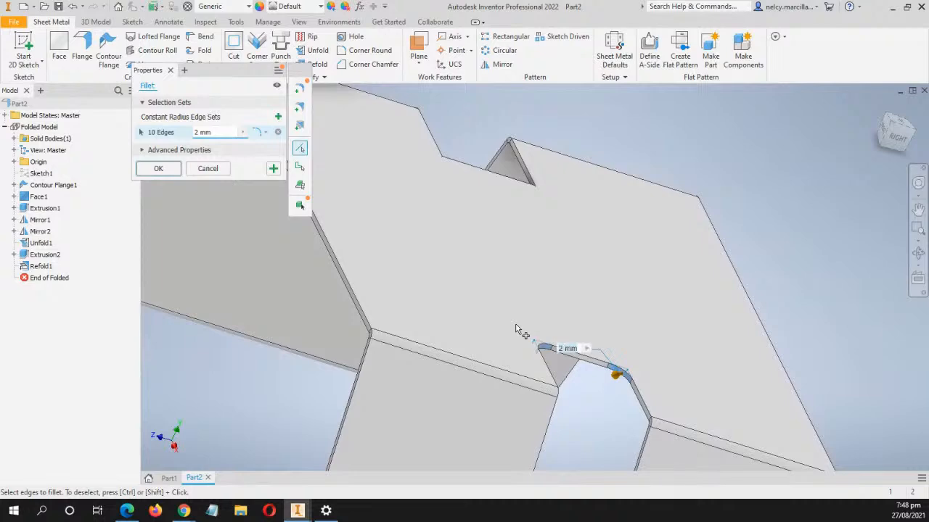
Add to the 2 mm fillet the two base-panel corner edges of the cutout across the opposite bend
{"action": "middle_click_drag", "start_coordinate": [523, 326], "coordinate": [458, 423], "text": "shift"}
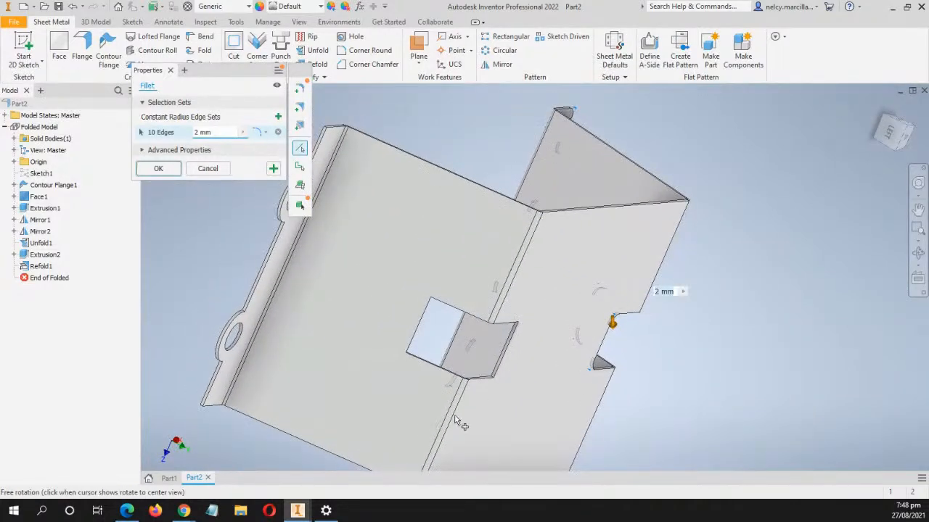
{"action": "scroll", "coordinate": [482, 365], "scroll_direction": "up", "scroll_amount": 4}
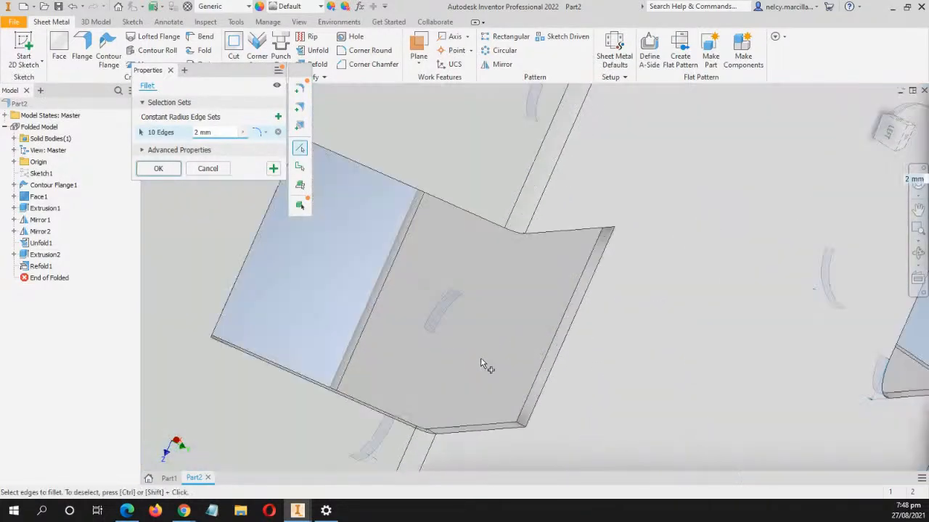
{"action": "left_click", "coordinate": [521, 427]}
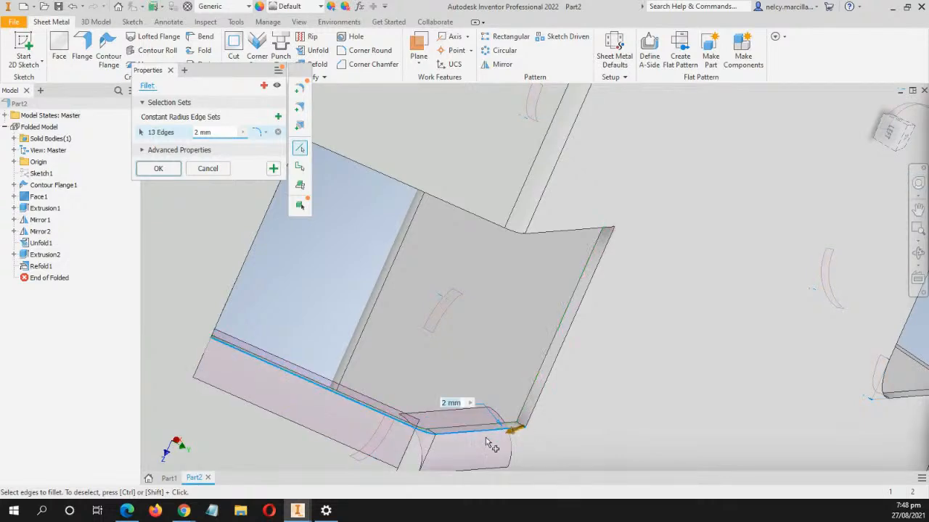
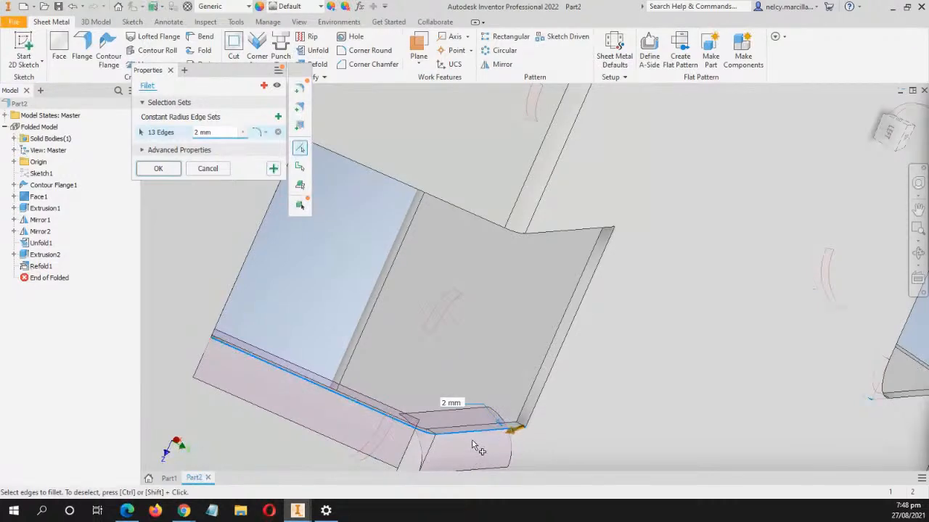
{"action": "left_click", "coordinate": [521, 429]}
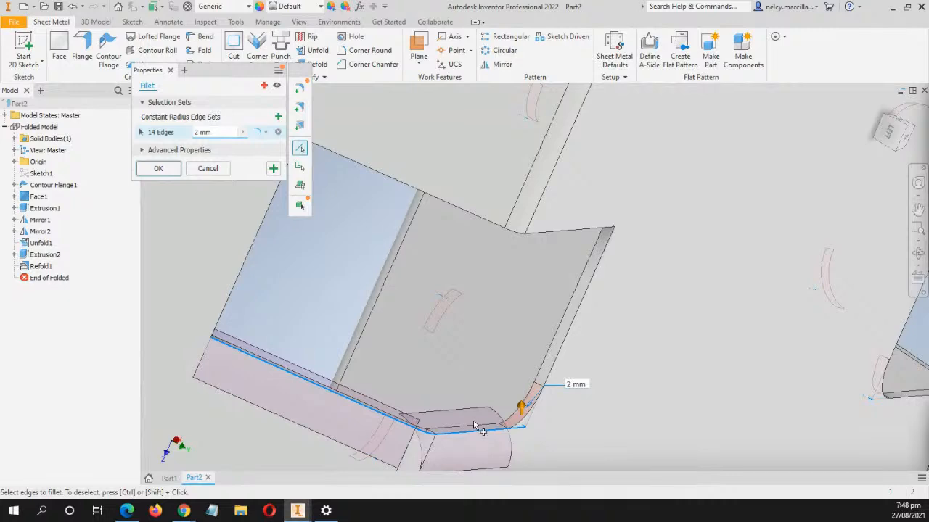
{"action": "middle_click_drag", "start_coordinate": [573, 257], "coordinate": [570, 312]}
{"action": "middle_click_drag", "start_coordinate": [568, 147], "coordinate": [446, 388]}
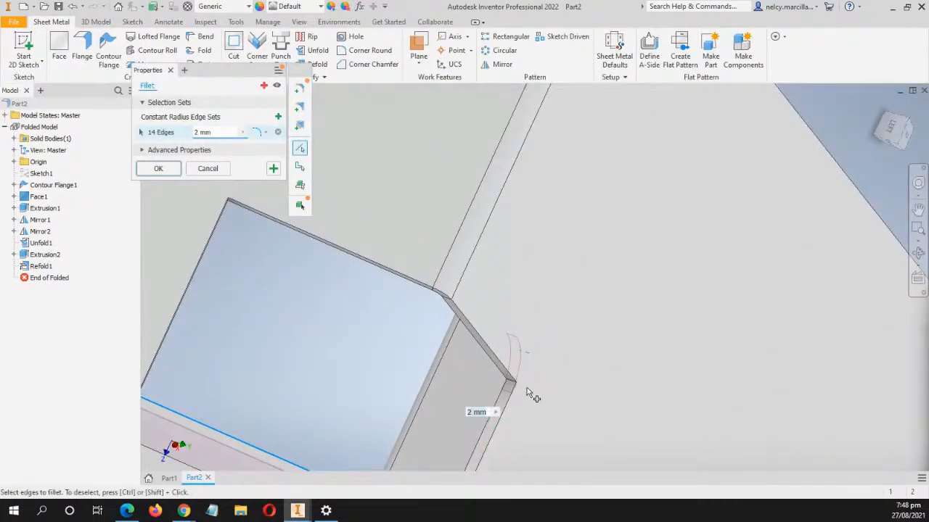
{"action": "left_click", "coordinate": [511, 388]}
Add to the 2 mm fillet the second cutout's two corner edges on the sloped side wall
{"action": "middle_click_drag", "start_coordinate": [353, 307], "coordinate": [448, 389], "text": "shift"}
{"action": "middle_click_drag", "start_coordinate": [359, 269], "coordinate": [479, 373]}
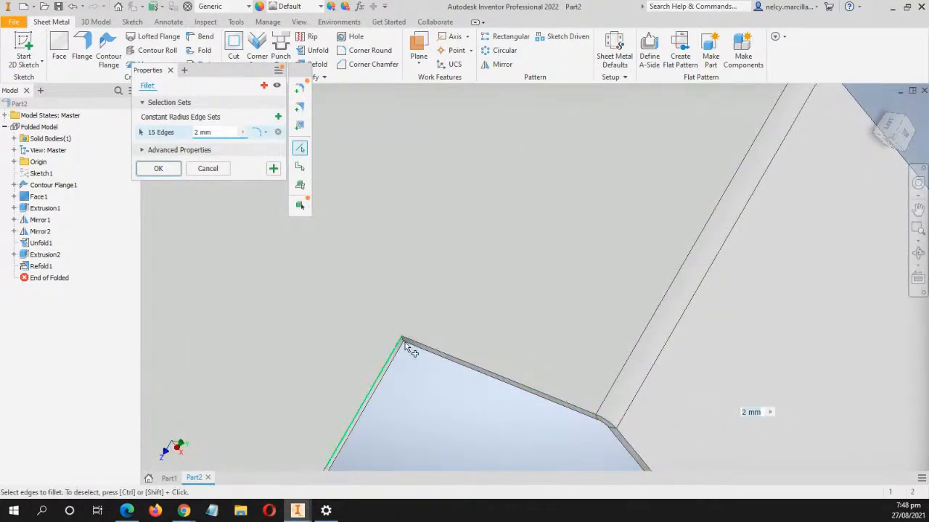
{"action": "scroll", "coordinate": [404, 345], "scroll_direction": "down", "scroll_amount": 5}
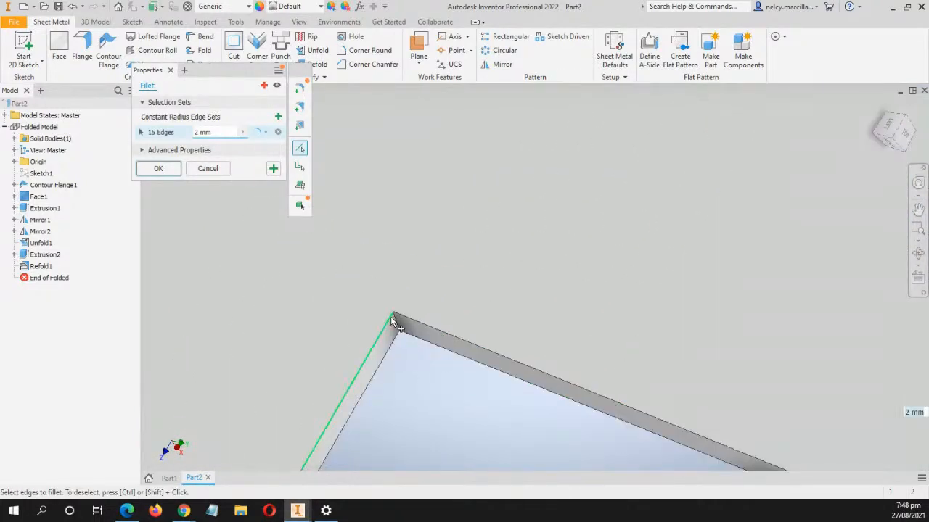
{"action": "left_click", "coordinate": [396, 319]}
{"action": "middle_click_drag", "start_coordinate": [432, 426], "coordinate": [590, 255]}
{"action": "middle_click_drag", "start_coordinate": [544, 456], "coordinate": [661, 234]}
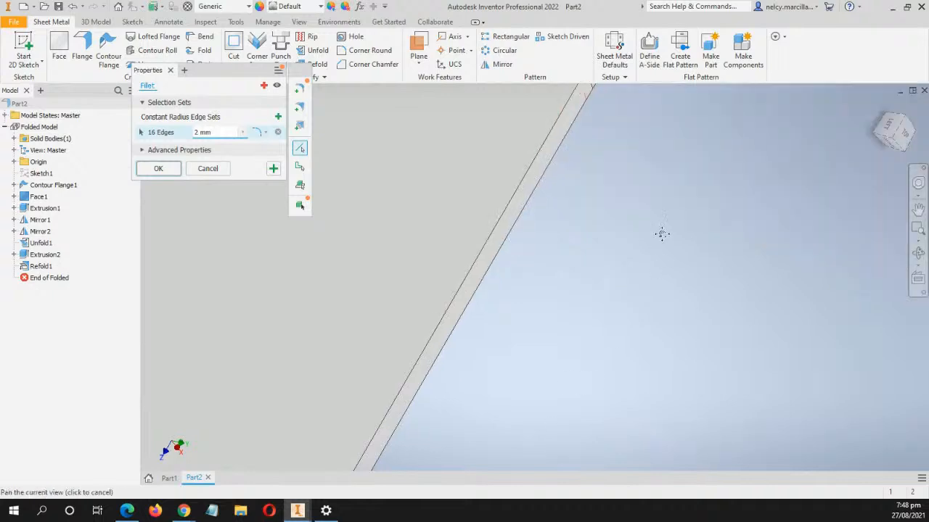
{"action": "middle_click_drag", "start_coordinate": [526, 381], "coordinate": [634, 243]}
{"action": "middle_click_drag", "start_coordinate": [521, 413], "coordinate": [632, 295]}
{"action": "middle_click_drag", "start_coordinate": [538, 331], "coordinate": [563, 175]}
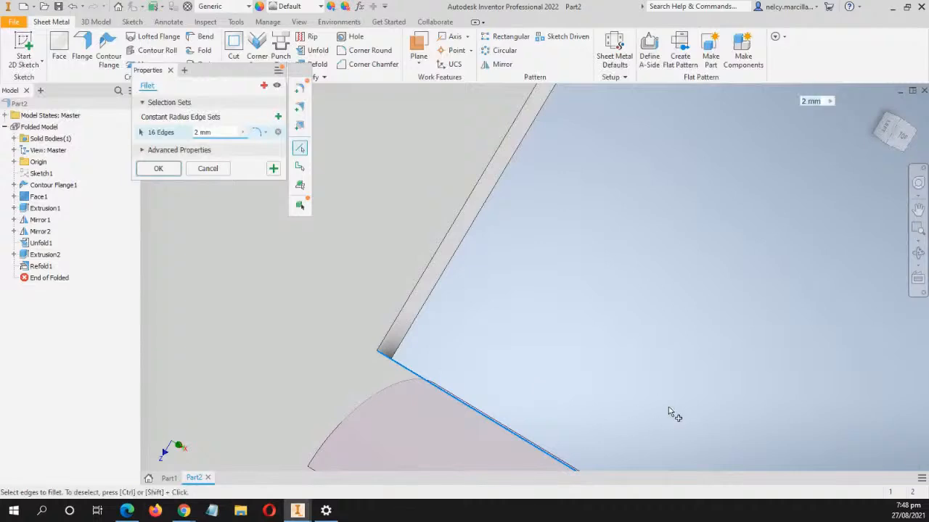
{"action": "middle_click_drag", "start_coordinate": [581, 337], "coordinate": [572, 337], "text": "shift"}
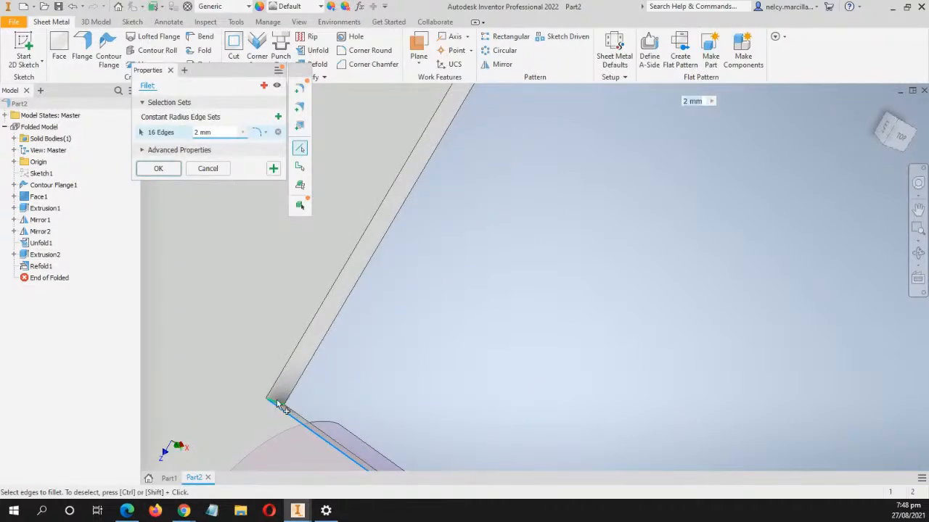
{"action": "left_click", "coordinate": [305, 370]}
Remove the mistakenly picked long edge chain along the second cutout's side from the fillet selection
{"action": "middle_click_drag", "start_coordinate": [445, 404], "coordinate": [528, 160]}
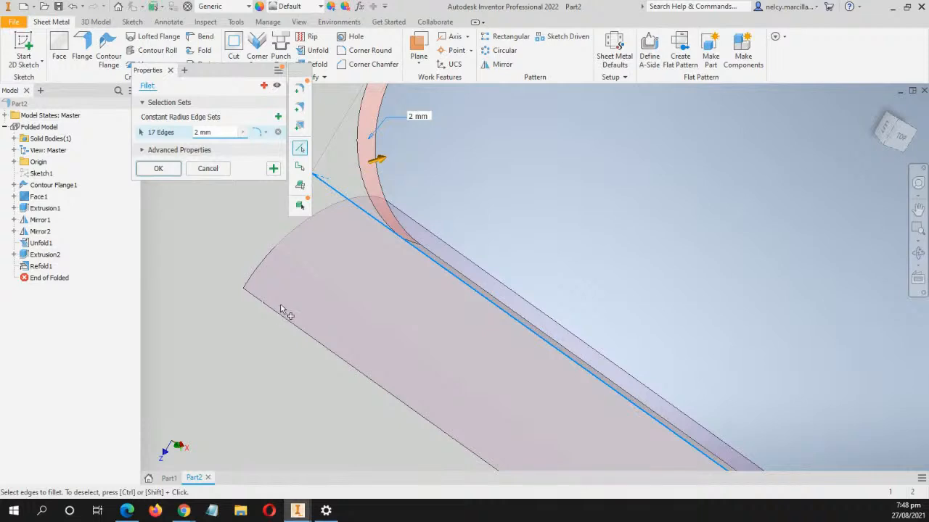
{"action": "scroll", "coordinate": [370, 311], "scroll_direction": "down", "scroll_amount": 5}
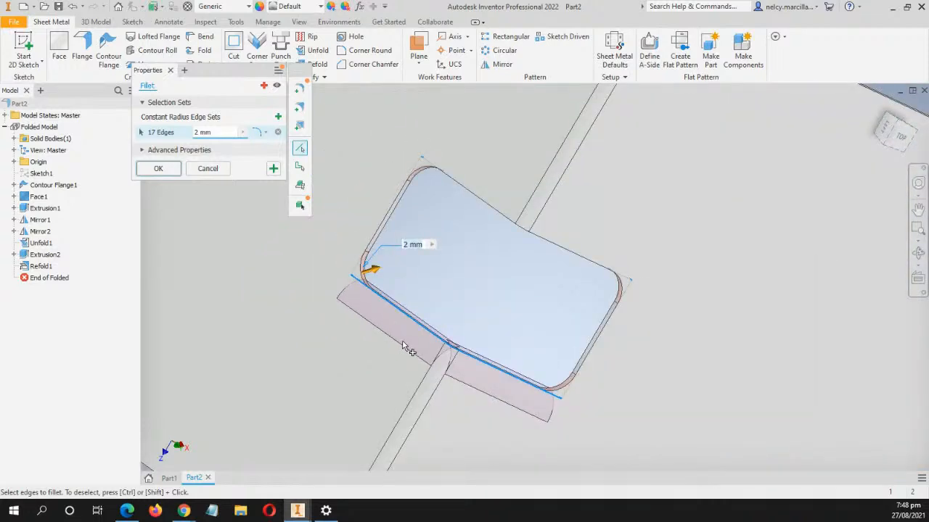
{"action": "left_click", "coordinate": [521, 368], "text": "ctrl"}
Add the second mounting flange's near outer corner and the adjacent round ear junction to the 2 mm fillet
{"action": "middle_click_drag", "start_coordinate": [480, 290], "coordinate": [779, 381]}
{"action": "scroll", "coordinate": [616, 306], "scroll_direction": "down", "scroll_amount": 3}
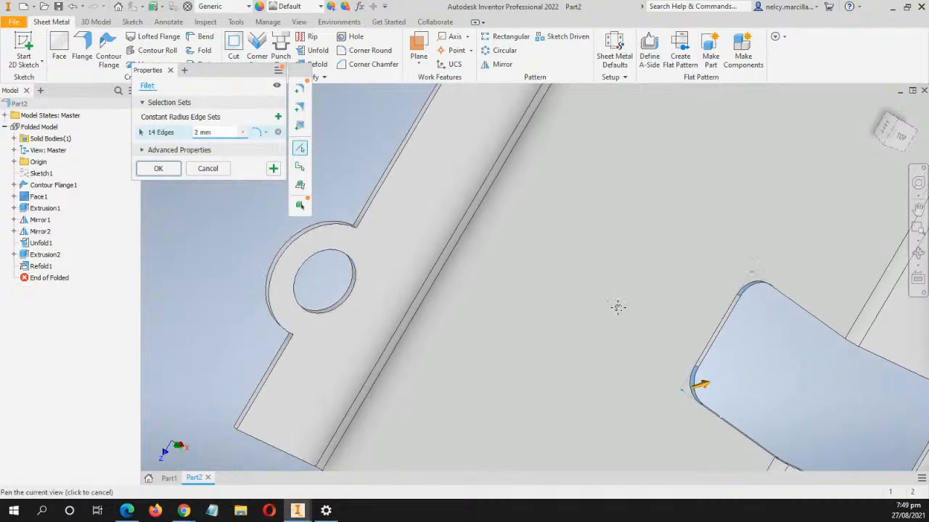
{"action": "middle_click_drag", "start_coordinate": [436, 326], "coordinate": [559, 356], "text": "shift"}
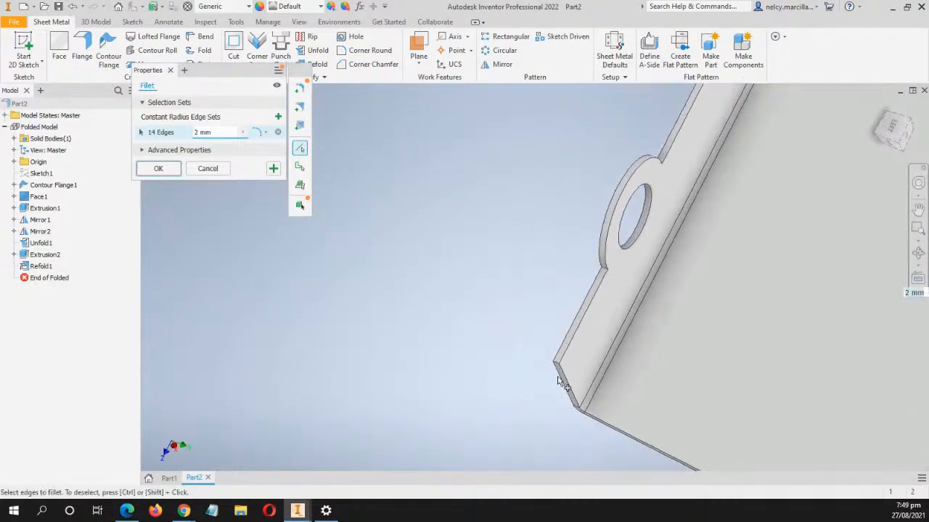
{"action": "left_click", "coordinate": [574, 342]}
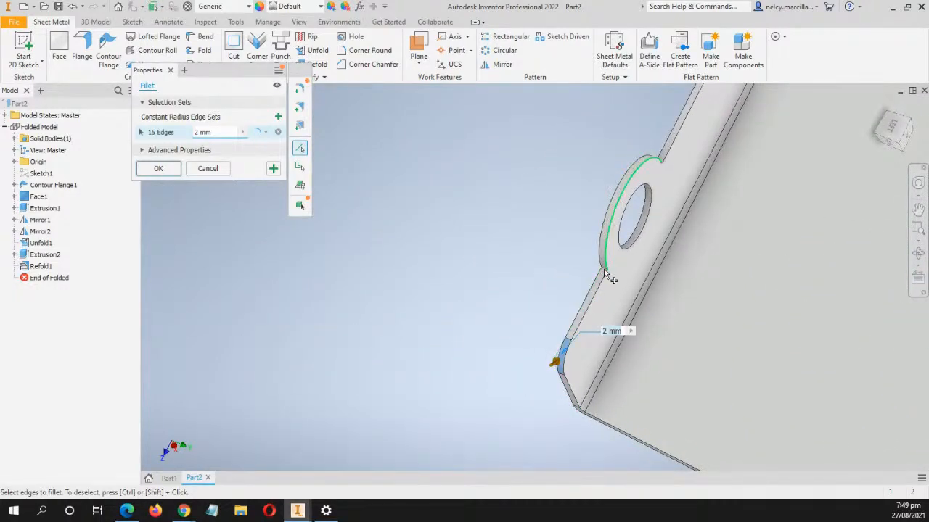
{"action": "scroll", "coordinate": [606, 275], "scroll_direction": "down", "scroll_amount": 5}
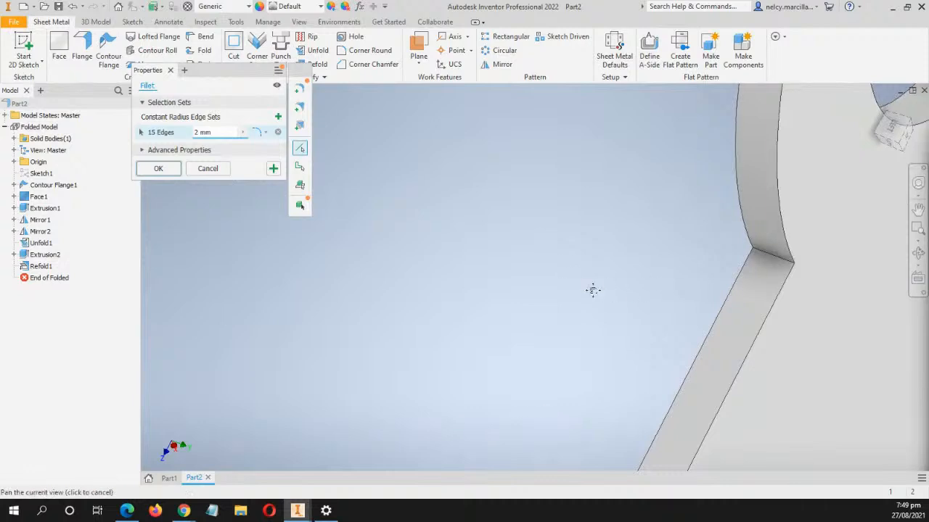
{"action": "scroll", "coordinate": [341, 315], "scroll_direction": "up", "scroll_amount": 2}
{"action": "left_click", "coordinate": [394, 305]}
{"action": "scroll", "coordinate": [407, 312], "scroll_direction": "up", "scroll_amount": 3}
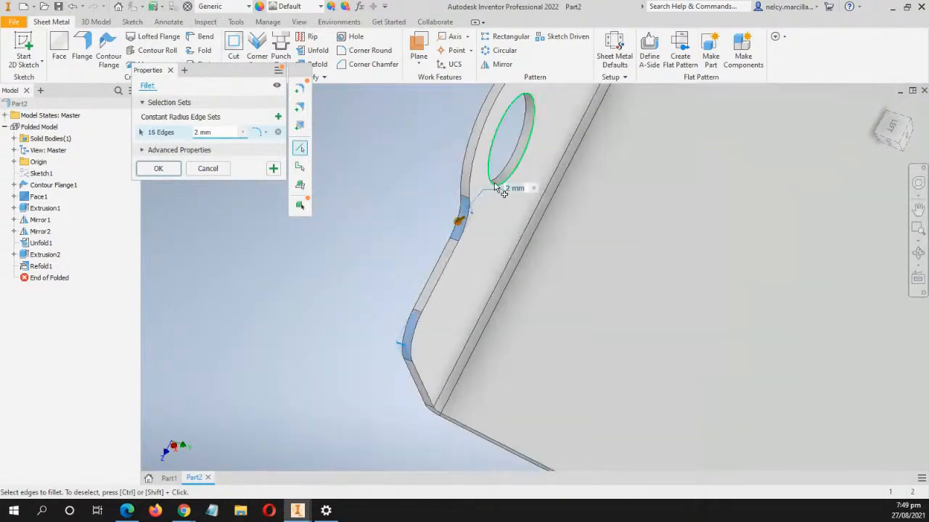
Add the second mounting flange's far outer corner and its adjacent ear junction to the 2 mm fillet
{"action": "scroll", "coordinate": [514, 210], "scroll_direction": "down", "scroll_amount": 2}
{"action": "middle_click_drag", "start_coordinate": [514, 211], "coordinate": [508, 290], "text": "shift"}
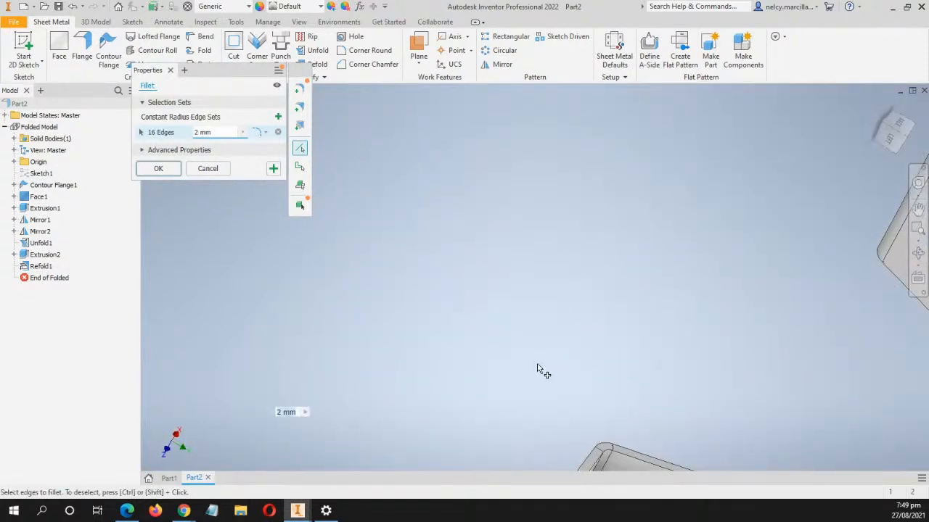
{"action": "middle_click_drag", "start_coordinate": [537, 369], "coordinate": [675, 100]}
{"action": "scroll", "coordinate": [644, 205], "scroll_direction": "down", "scroll_amount": 2}
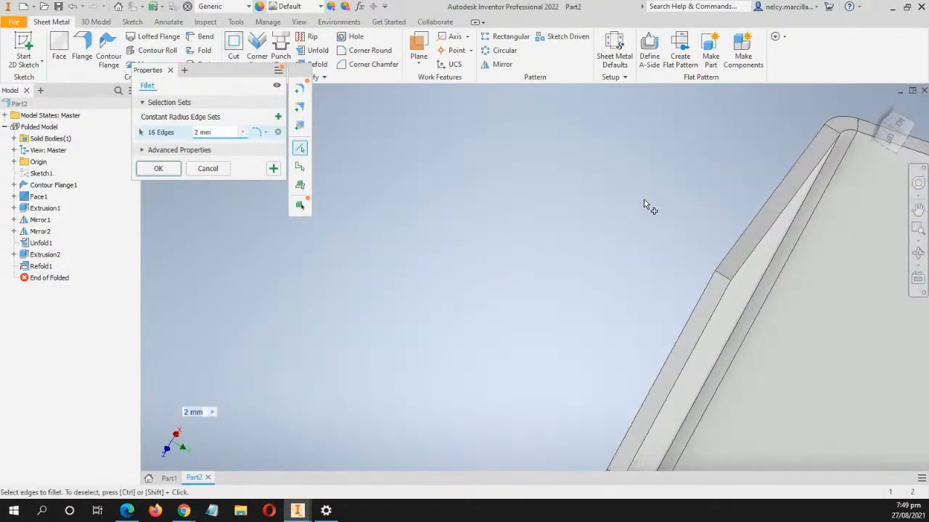
{"action": "left_click", "coordinate": [720, 279]}
{"action": "left_click", "coordinate": [879, 108]}
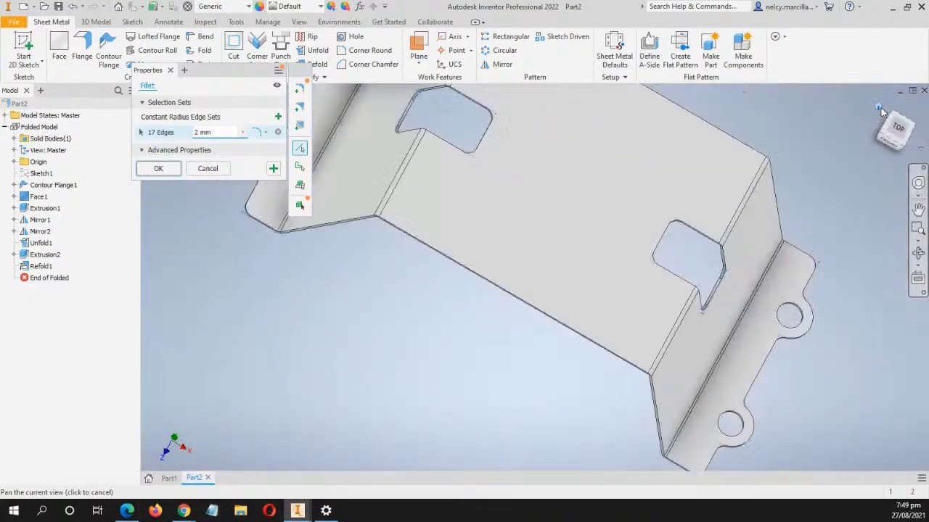
{"action": "middle_click_drag", "start_coordinate": [413, 338], "coordinate": [311, 308], "text": "shift"}
{"action": "scroll", "coordinate": [315, 286], "scroll_direction": "up", "scroll_amount": 5}
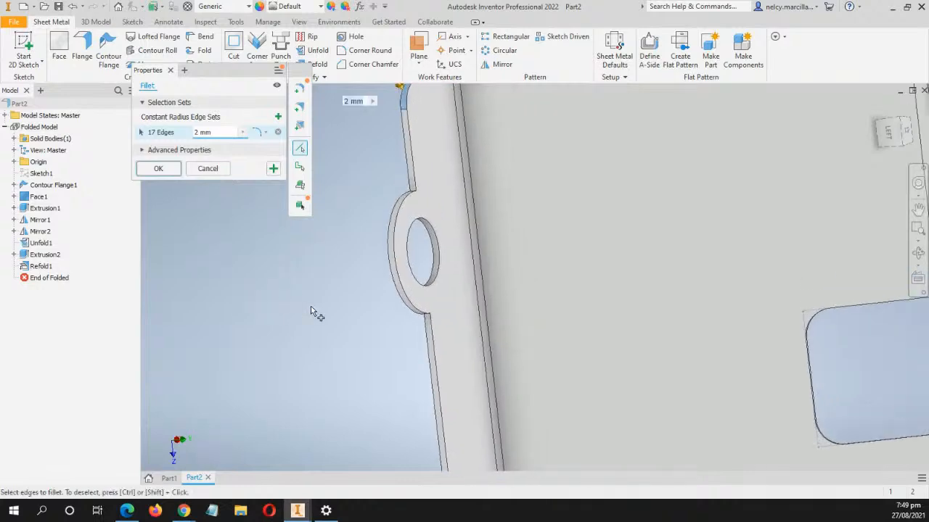
{"action": "scroll", "coordinate": [411, 194], "scroll_direction": "up", "scroll_amount": 3}
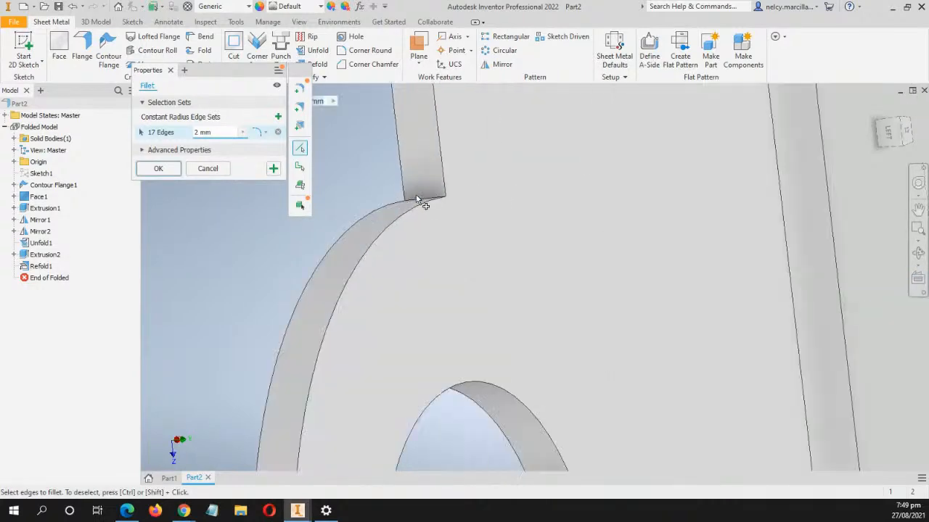
{"action": "left_click", "coordinate": [425, 201]}
Add to the 2 mm fillet the near ear's inner junction with the straight edge between the second flange's ears
{"action": "scroll", "coordinate": [392, 332], "scroll_direction": "up", "scroll_amount": 3}
{"action": "middle_click_drag", "start_coordinate": [392, 421], "coordinate": [408, 110]}
{"action": "scroll", "coordinate": [544, 330], "scroll_direction": "down", "scroll_amount": 3}
{"action": "middle_click_drag", "start_coordinate": [543, 327], "coordinate": [446, 331], "text": "shift"}
{"action": "scroll", "coordinate": [462, 304], "scroll_direction": "down", "scroll_amount": 3}
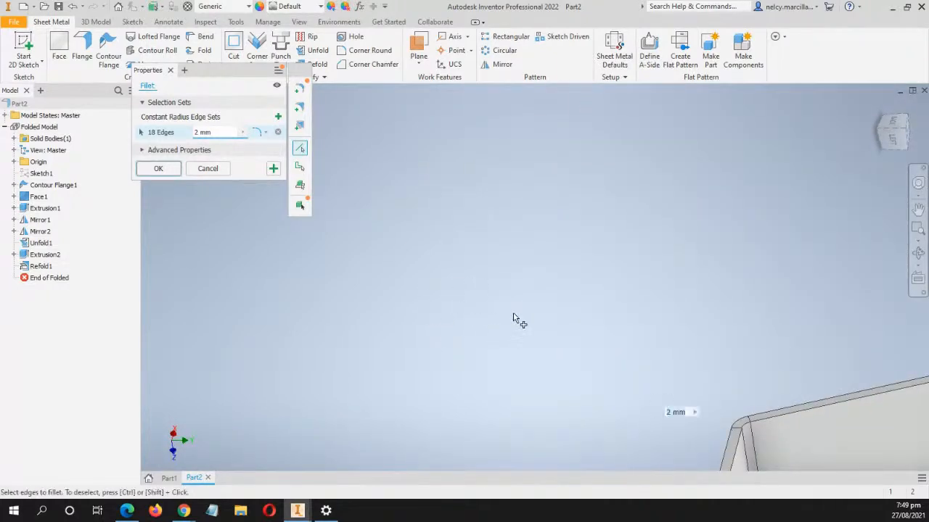
{"action": "middle_click_drag", "start_coordinate": [513, 319], "coordinate": [446, 269], "text": "shift"}
{"action": "scroll", "coordinate": [458, 324], "scroll_direction": "down", "scroll_amount": 3}
{"action": "scroll", "coordinate": [436, 354], "scroll_direction": "up", "scroll_amount": 4}
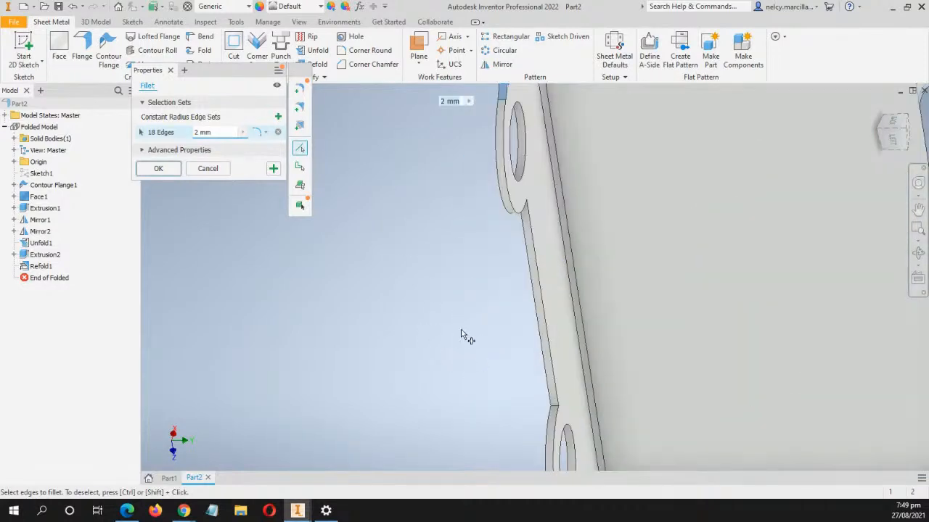
{"action": "scroll", "coordinate": [462, 333], "scroll_direction": "up", "scroll_amount": 3}
{"action": "scroll", "coordinate": [505, 350], "scroll_direction": "down", "scroll_amount": 4}
{"action": "middle_click_drag", "start_coordinate": [505, 351], "coordinate": [452, 290]}
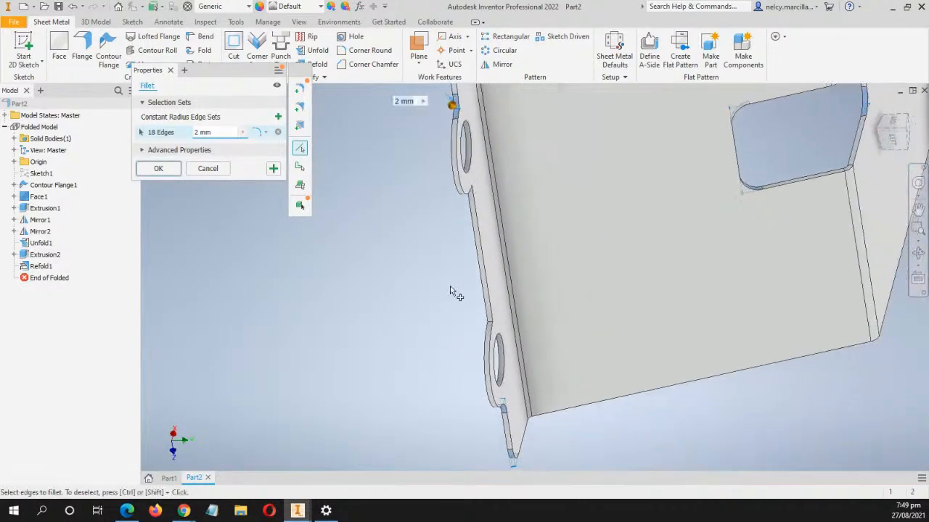
{"action": "scroll", "coordinate": [452, 290], "scroll_direction": "up", "scroll_amount": 3}
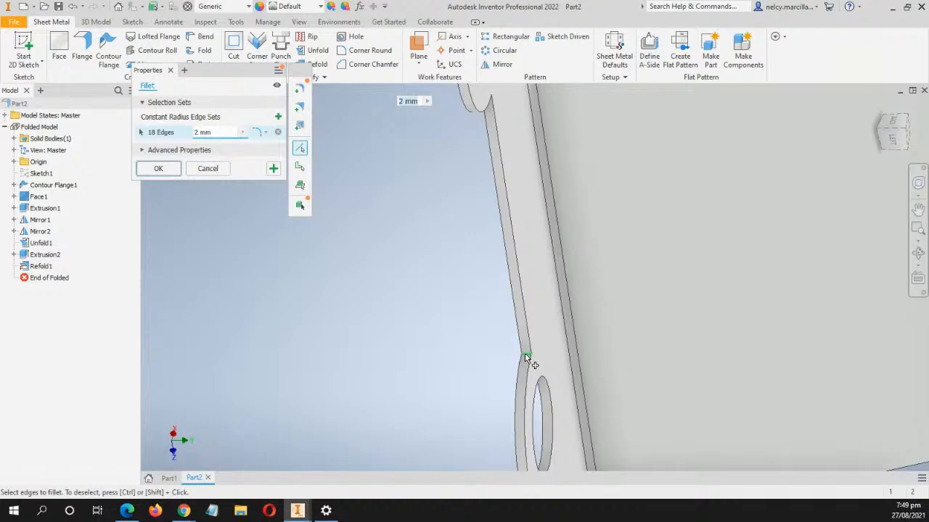
{"action": "left_click", "coordinate": [525, 353]}
Add the far ear's inner junction edge on the second mounting flange to the 2 mm fillet
{"action": "middle_click_drag", "start_coordinate": [437, 254], "coordinate": [435, 450]}
{"action": "middle_click_drag", "start_coordinate": [439, 327], "coordinate": [411, 272], "text": "shift"}
{"action": "middle_click_drag", "start_coordinate": [336, 186], "coordinate": [389, 495]}
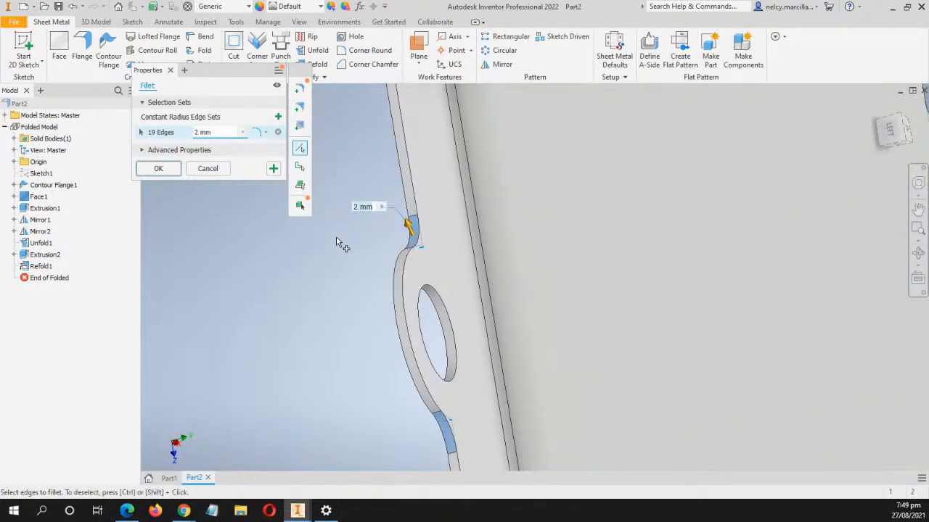
{"action": "middle_click_drag", "start_coordinate": [343, 245], "coordinate": [390, 503]}
{"action": "middle_click_drag", "start_coordinate": [351, 278], "coordinate": [368, 407]}
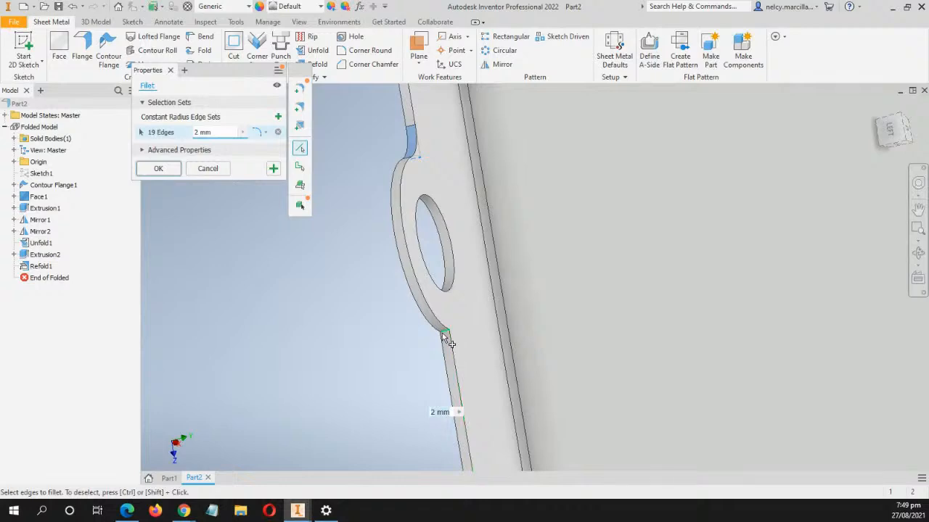
{"action": "left_click", "coordinate": [443, 332]}
{"action": "scroll", "coordinate": [494, 323], "scroll_direction": "up", "scroll_amount": 3}
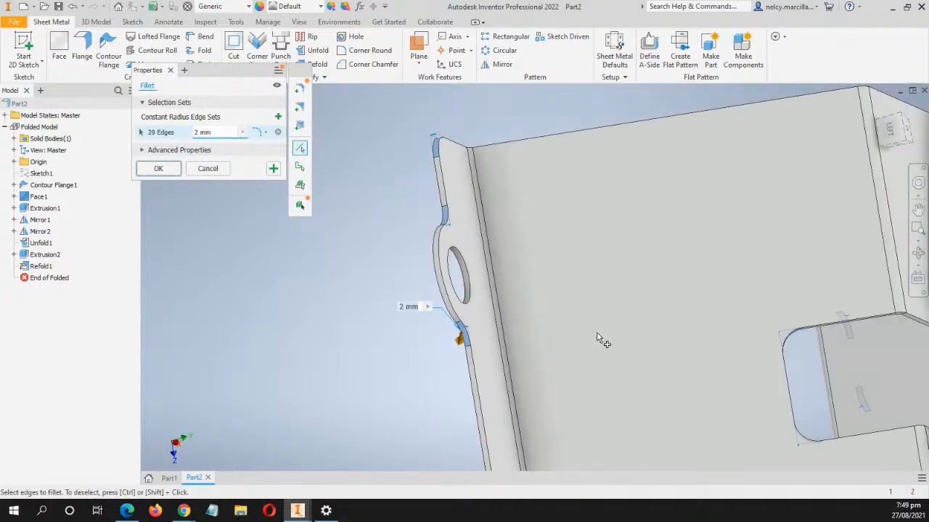
{"action": "scroll", "coordinate": [597, 337], "scroll_direction": "up", "scroll_amount": 5}
{"action": "middle_click_drag", "start_coordinate": [657, 350], "coordinate": [402, 291]}
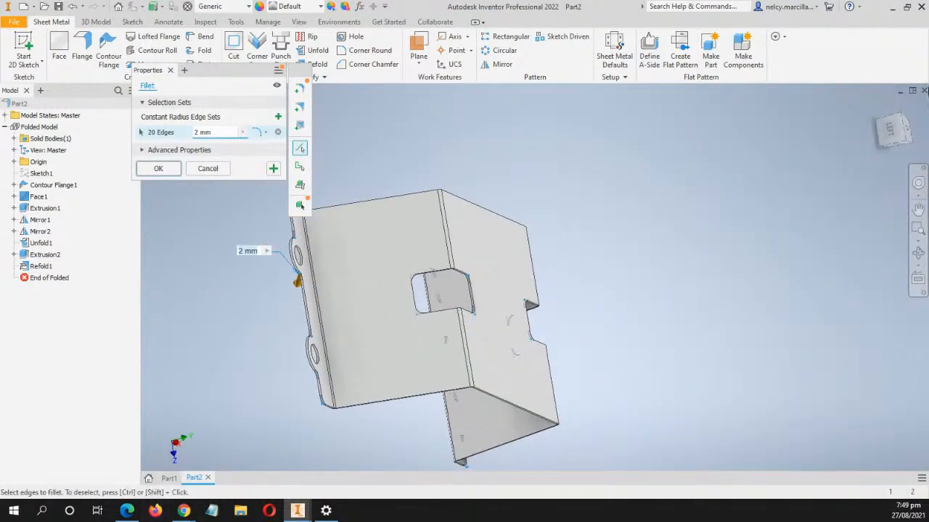
Apply the 2 mm fillet to the selected flange and cutout corners of the second bracket
{"action": "left_click", "coordinate": [878, 111]}
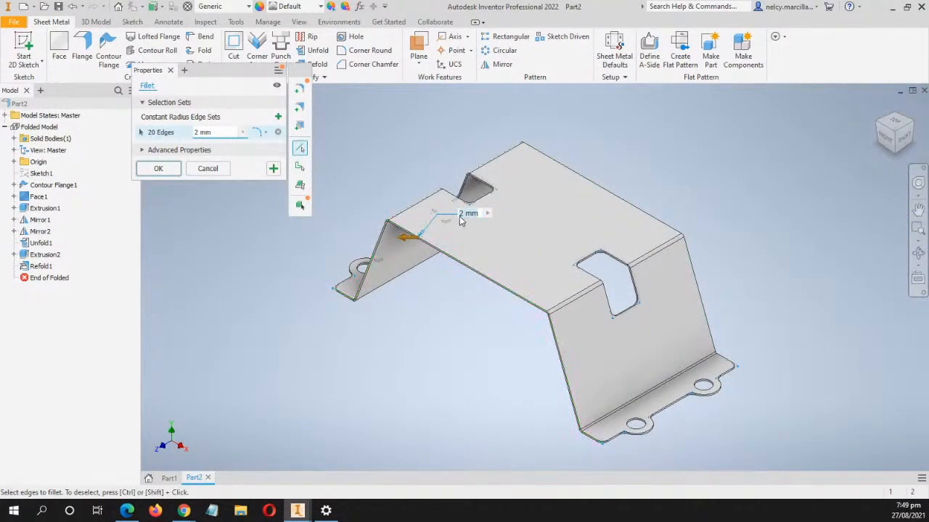
{"action": "left_click", "coordinate": [157, 168]}
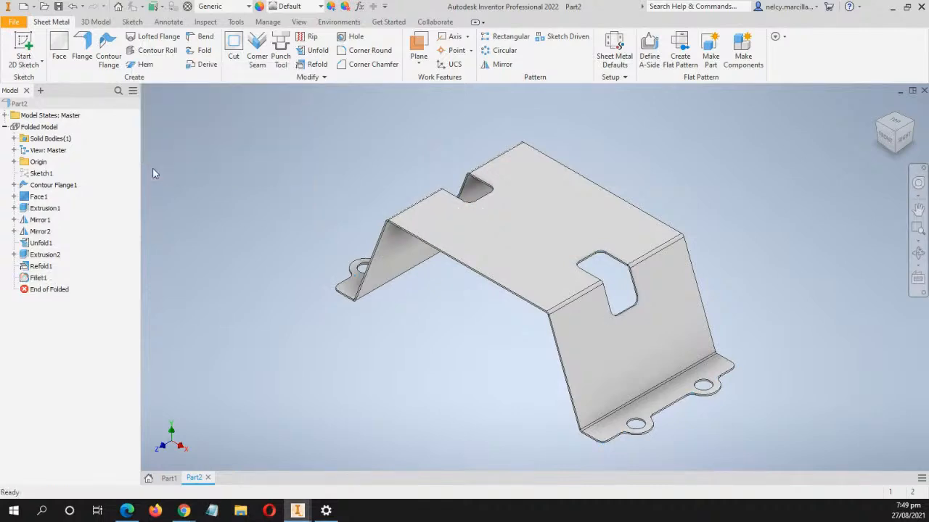
{"action": "middle_click_drag", "start_coordinate": [498, 360], "coordinate": [523, 324]}
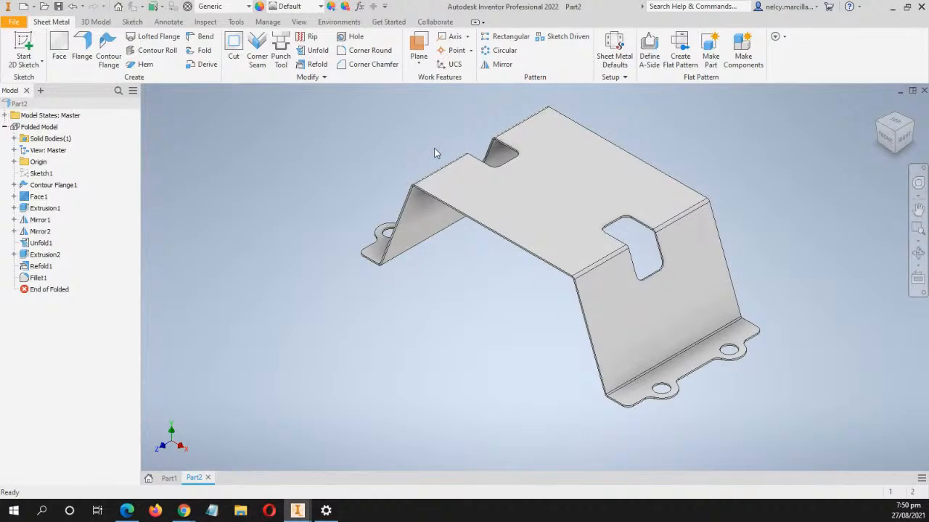
Switch to the Part1 document and bring its slotted bracket into view for editing
{"action": "left_click", "coordinate": [168, 478]}
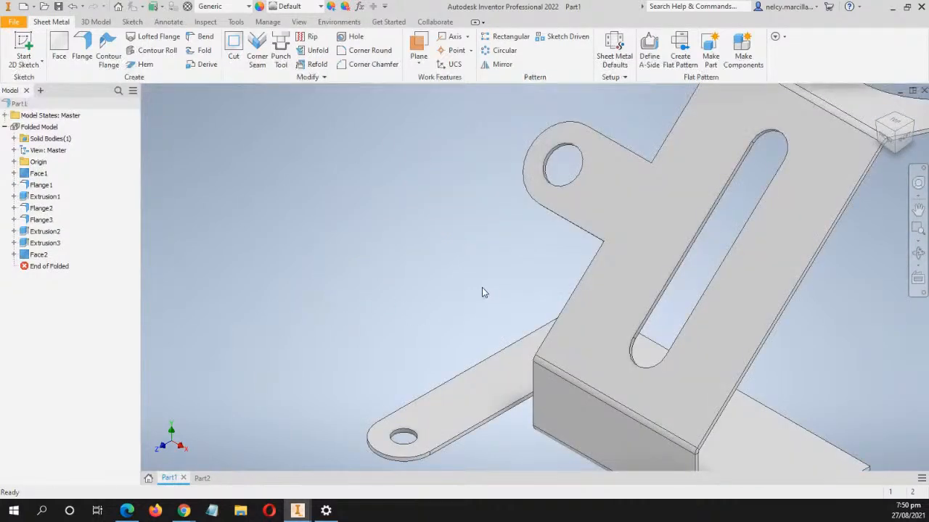
{"action": "middle_click_drag", "start_coordinate": [482, 287], "coordinate": [333, 194]}
{"action": "scroll", "coordinate": [345, 208], "scroll_direction": "down", "scroll_amount": 4}
{"action": "scroll", "coordinate": [601, 282], "scroll_direction": "up", "scroll_amount": 5}
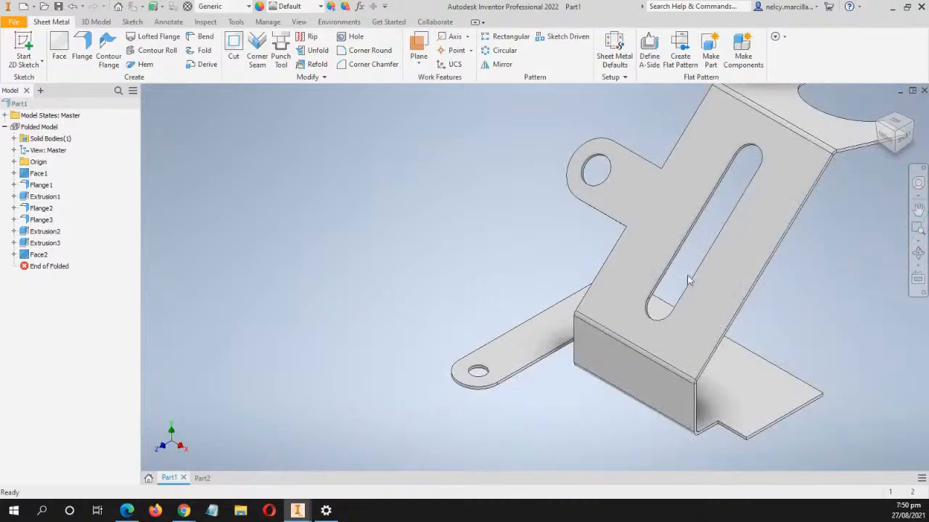
{"action": "middle_click_drag", "start_coordinate": [687, 276], "coordinate": [341, 331]}
{"action": "middle_click_drag", "start_coordinate": [368, 279], "coordinate": [414, 269]}
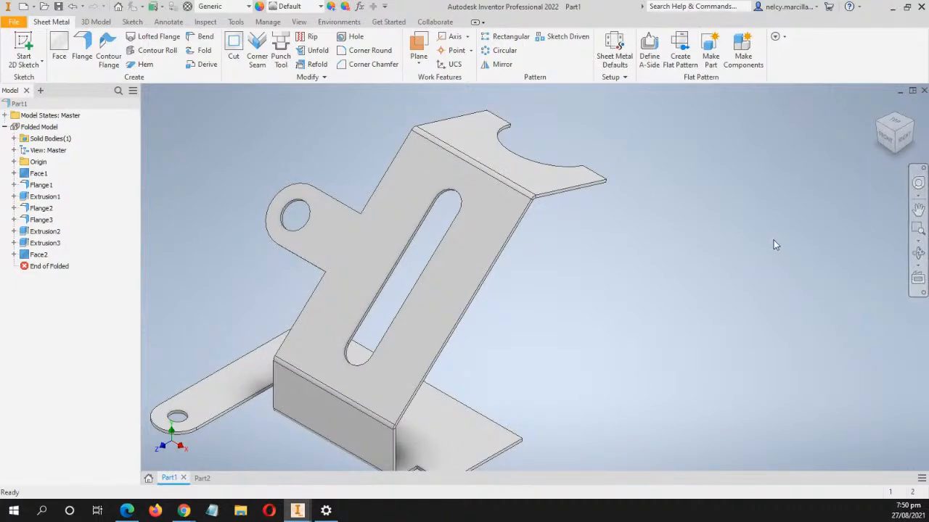
Start a 2 mm fillet on Part1 and select one outer corner edge of the upper flange with the arc cutout
{"action": "key", "text": "f"}
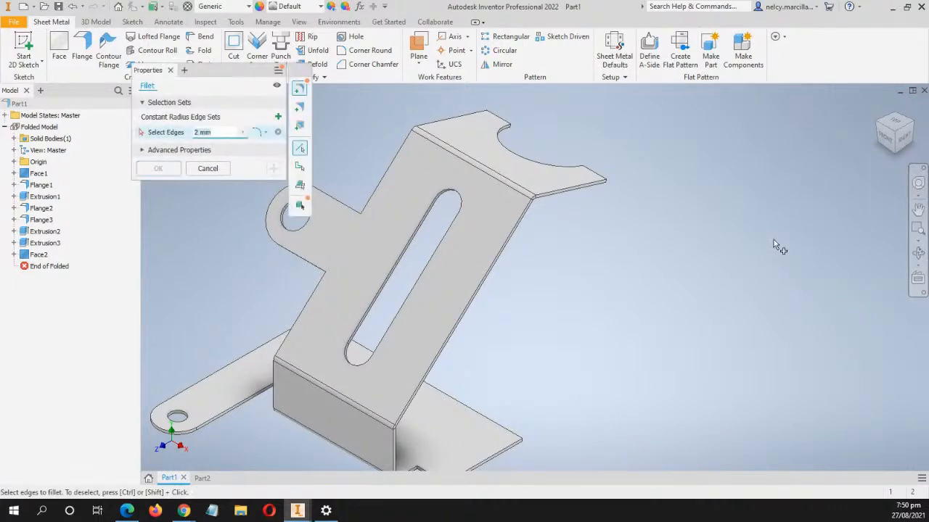
{"action": "left_click_drag", "start_coordinate": [215, 72], "coordinate": [703, 120]}
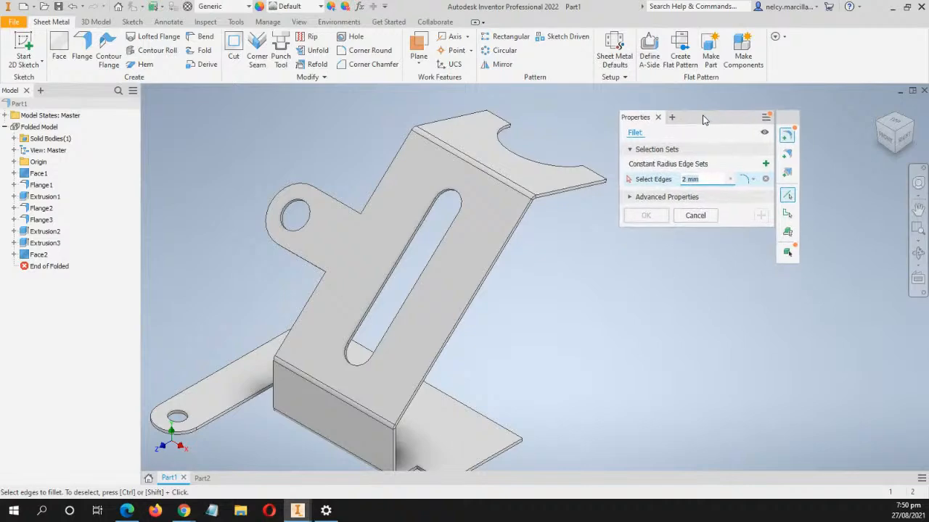
{"action": "middle_click_drag", "start_coordinate": [498, 257], "coordinate": [472, 179]}
{"action": "scroll", "coordinate": [471, 179], "scroll_direction": "up", "scroll_amount": 5}
{"action": "middle_click_drag", "start_coordinate": [372, 165], "coordinate": [458, 296]}
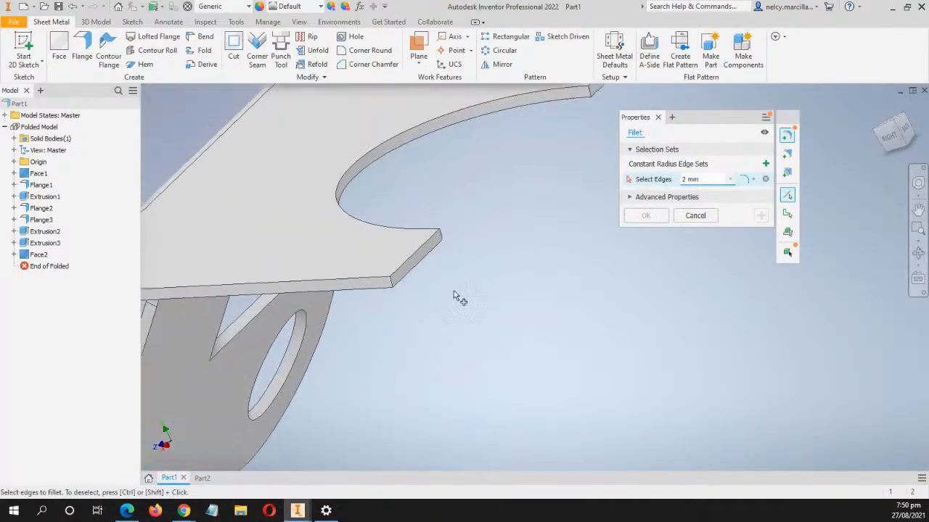
{"action": "left_click", "coordinate": [389, 279]}
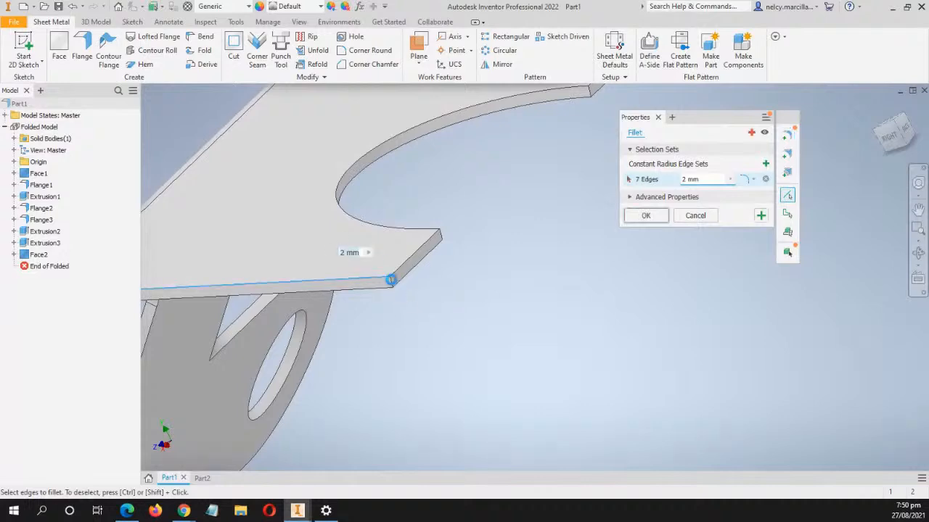
{"action": "left_click", "coordinate": [389, 284], "text": "ctrl"}
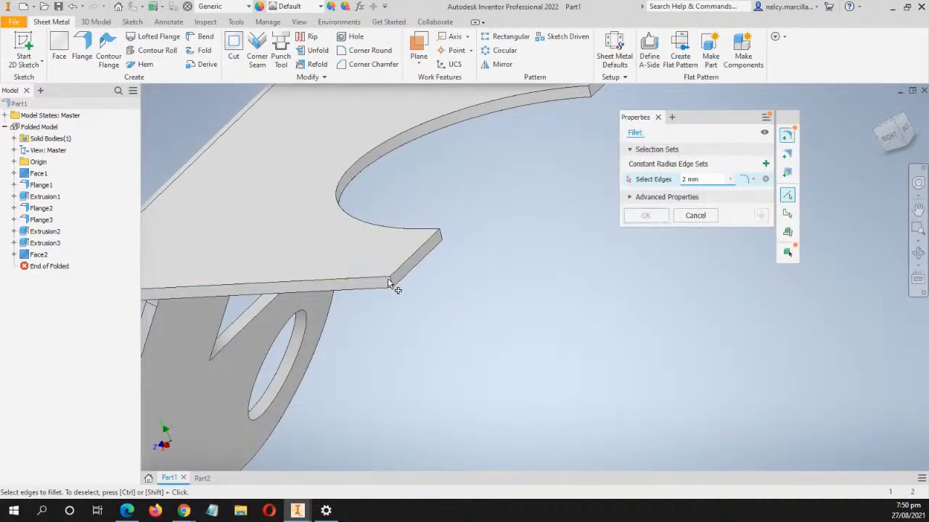
{"action": "left_click", "coordinate": [390, 285]}
Add the opposite outer corner edge of the arc-cut upper flange to the 2 mm fillet
{"action": "middle_click_drag", "start_coordinate": [489, 317], "coordinate": [454, 323], "text": "shift"}
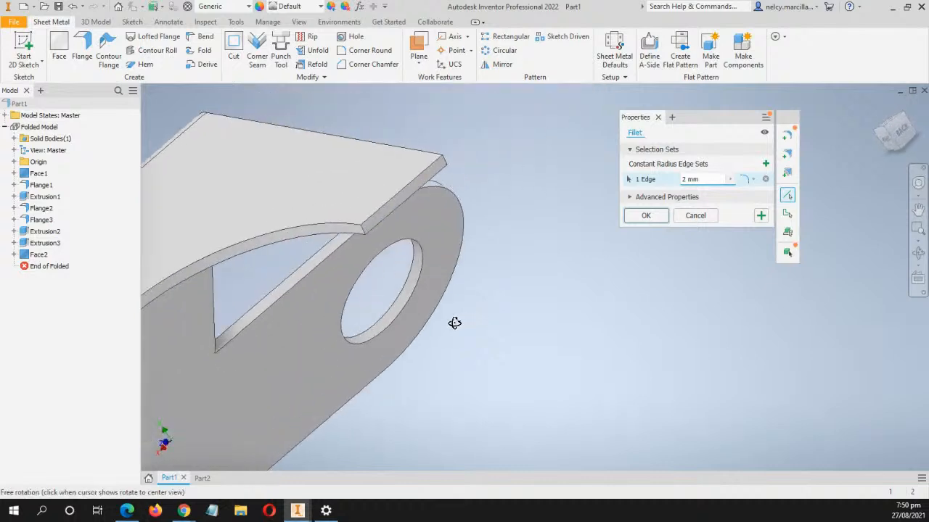
{"action": "middle_click_drag", "start_coordinate": [481, 177], "coordinate": [549, 96], "text": "shift"}
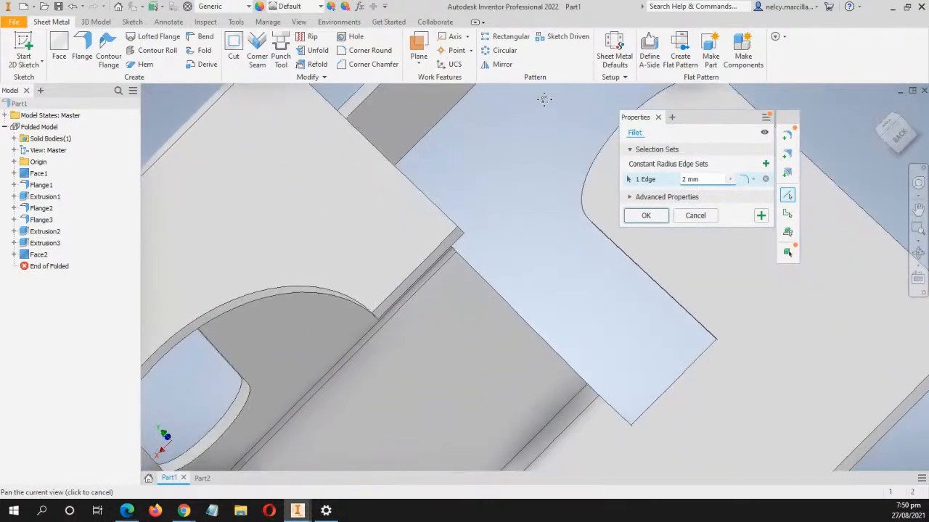
{"action": "left_click", "coordinate": [461, 232]}
{"action": "scroll", "coordinate": [559, 290], "scroll_direction": "up", "scroll_amount": 5}
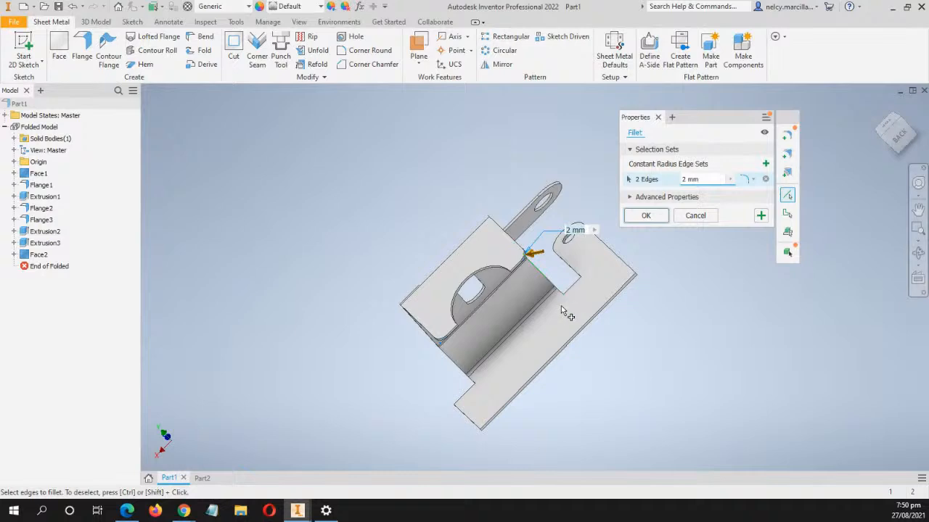
Add the base flange's outer corner edge next to the notch to the 2 mm fillet
{"action": "middle_click_drag", "start_coordinate": [561, 306], "coordinate": [593, 300], "text": "shift"}
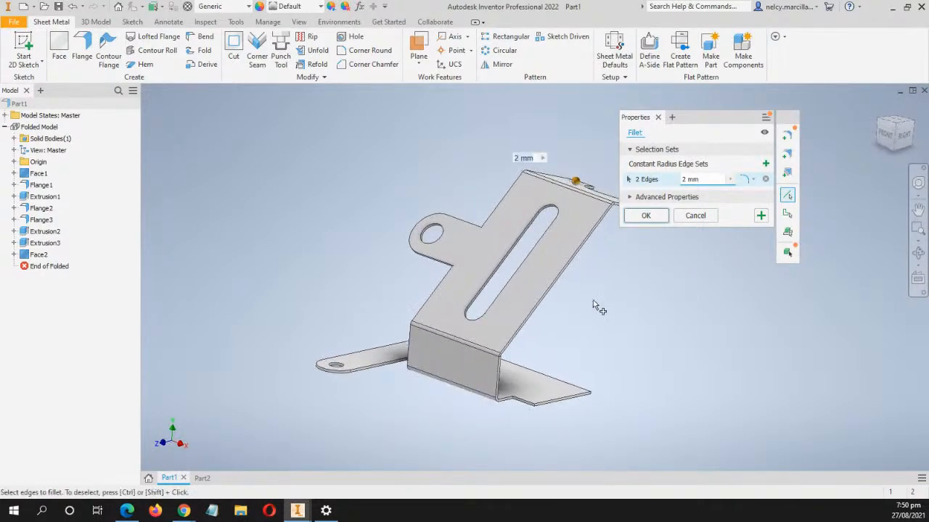
{"action": "scroll", "coordinate": [593, 301], "scroll_direction": "down", "scroll_amount": 4}
{"action": "middle_click_drag", "start_coordinate": [591, 403], "coordinate": [557, 255]}
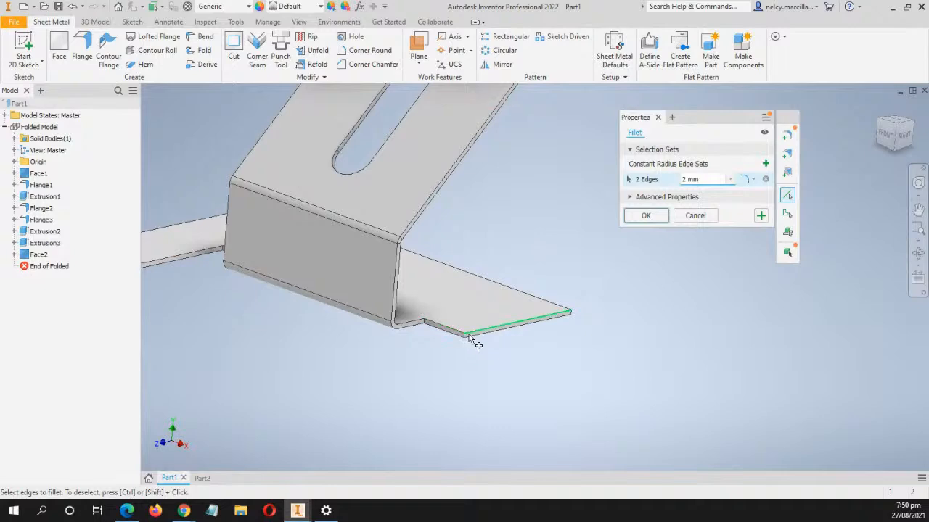
{"action": "scroll", "coordinate": [471, 348], "scroll_direction": "down", "scroll_amount": 4}
{"action": "left_click", "coordinate": [434, 344]}
{"action": "scroll", "coordinate": [614, 373], "scroll_direction": "up", "scroll_amount": 2}
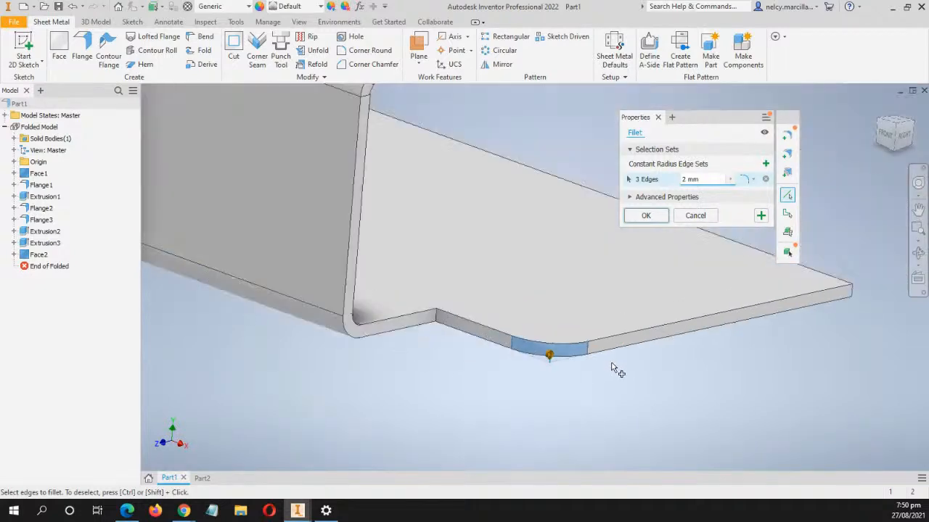
Add the corner edge at the other end of the base flange's outer side to the 2 mm fillet
{"action": "scroll", "coordinate": [613, 373], "scroll_direction": "up", "scroll_amount": 2}
{"action": "scroll", "coordinate": [632, 373], "scroll_direction": "up", "scroll_amount": 3}
{"action": "middle_click_drag", "start_coordinate": [716, 394], "coordinate": [574, 375], "text": "shift"}
{"action": "scroll", "coordinate": [421, 328], "scroll_direction": "down", "scroll_amount": 5}
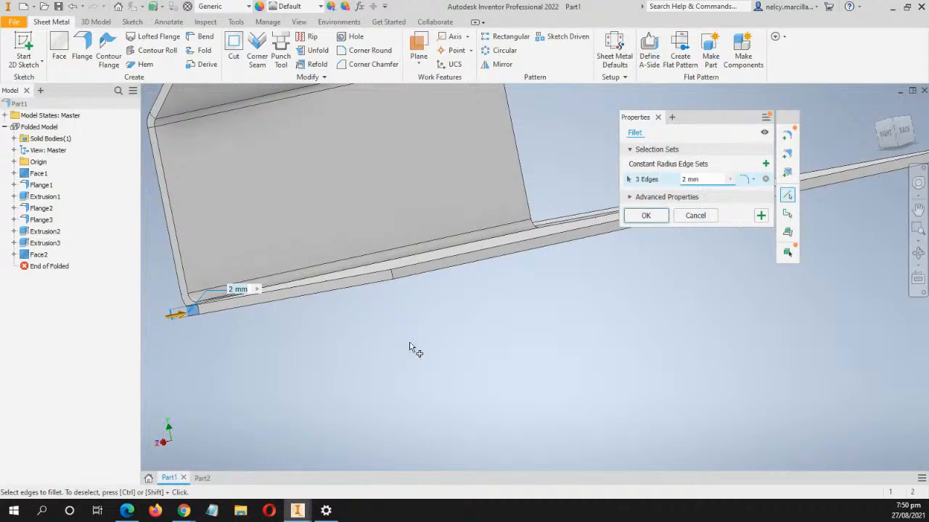
{"action": "middle_click_drag", "start_coordinate": [410, 348], "coordinate": [416, 369], "text": "shift"}
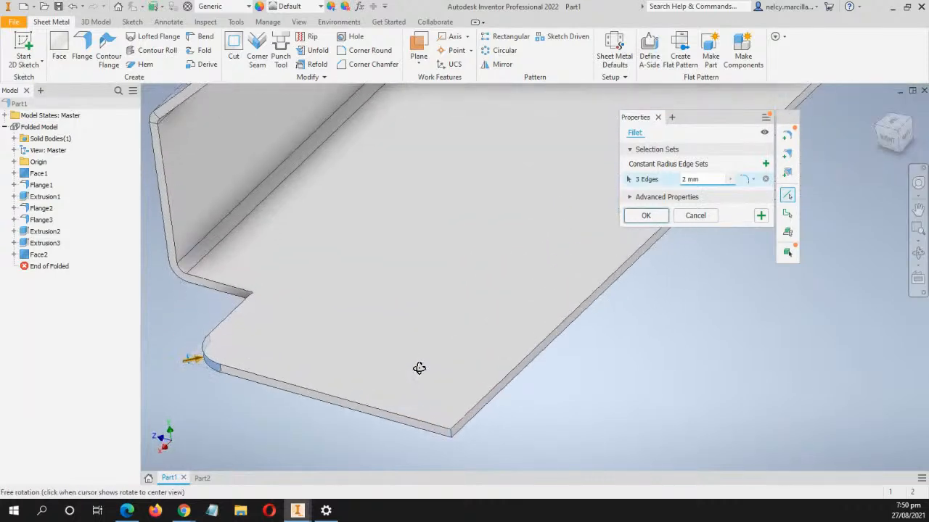
{"action": "left_click", "coordinate": [451, 435]}
Add the base flange's remaining corner edge, behind the sloped slotted plate, to the 2 mm fillet
{"action": "scroll", "coordinate": [574, 399], "scroll_direction": "up", "scroll_amount": 3}
{"action": "middle_click_drag", "start_coordinate": [535, 404], "coordinate": [523, 331]}
{"action": "middle_click_drag", "start_coordinate": [675, 346], "coordinate": [528, 373], "text": "shift"}
{"action": "scroll", "coordinate": [558, 274], "scroll_direction": "down", "scroll_amount": 5}
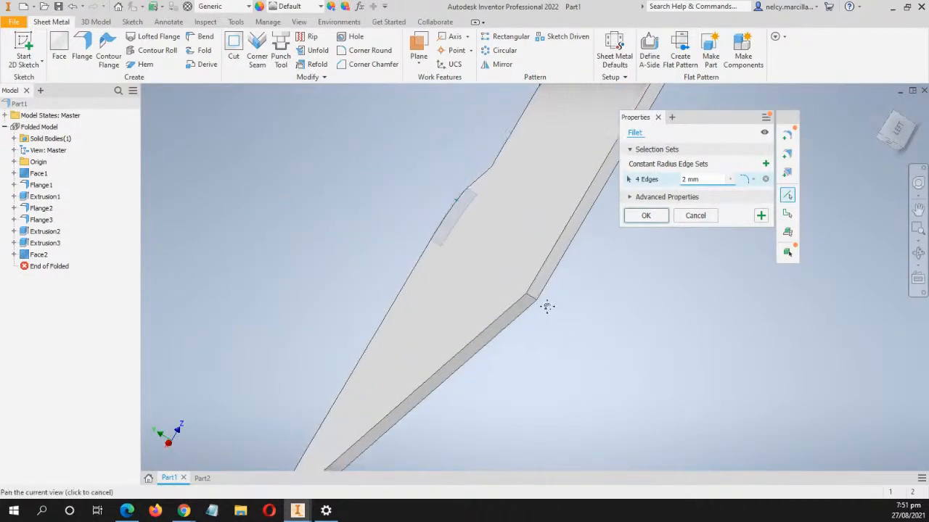
{"action": "left_click", "coordinate": [499, 304]}
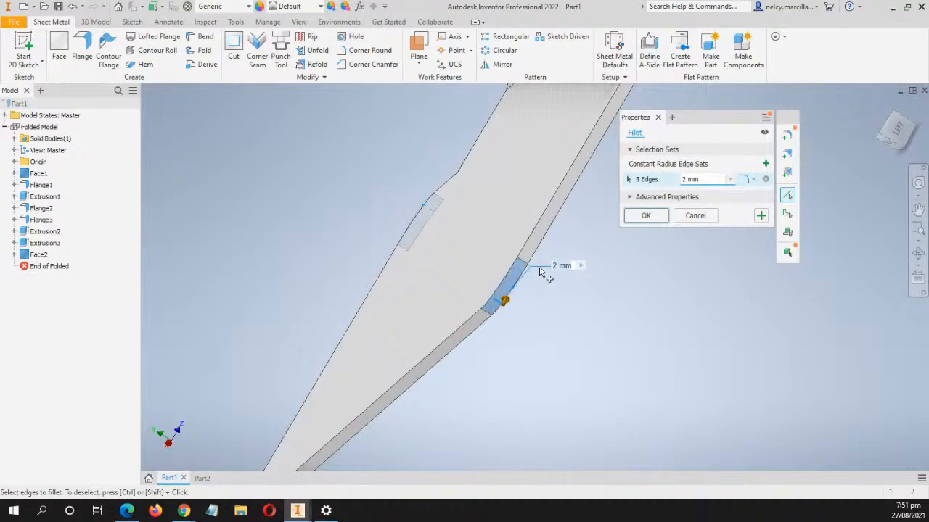
Apply the 2 mm fillet to Part1's five selected corners and return to the Part2 document
{"action": "middle_click_drag", "start_coordinate": [594, 211], "coordinate": [632, 319], "text": "shift"}
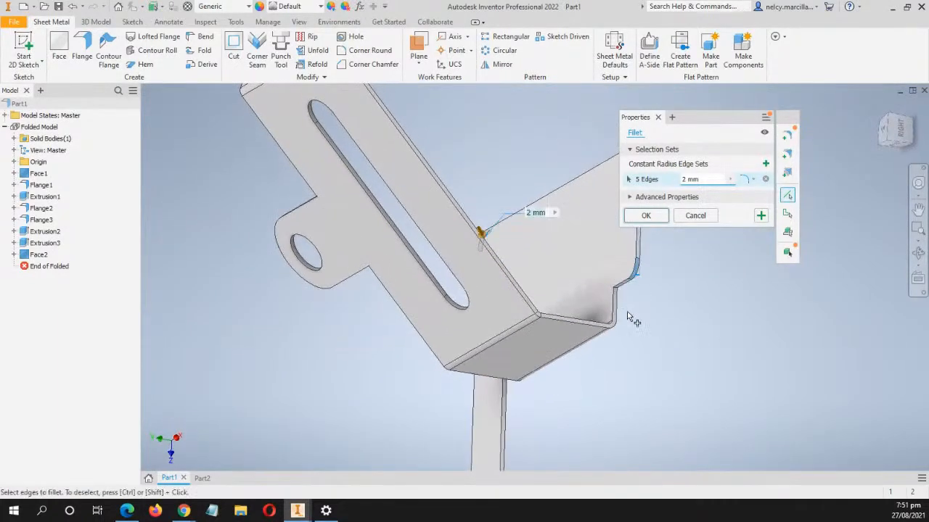
{"action": "left_click", "coordinate": [646, 216]}
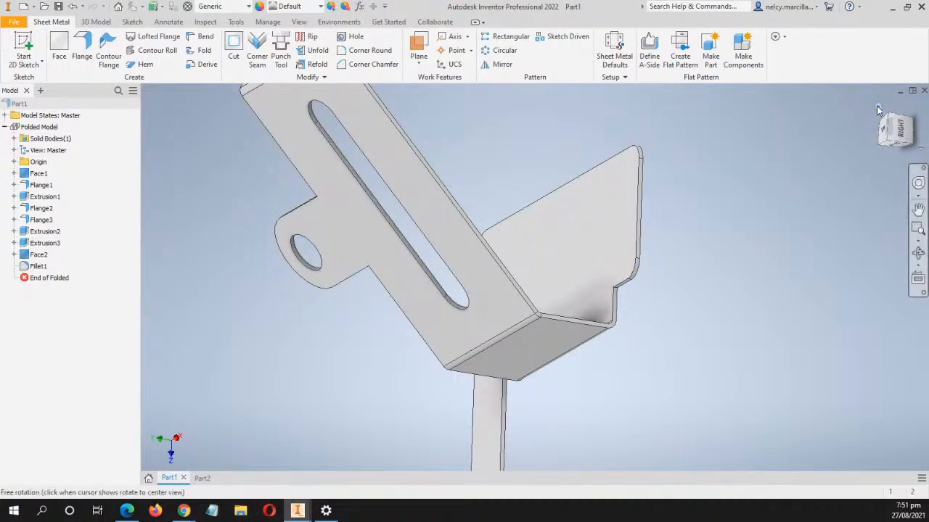
{"action": "middle_click_drag", "start_coordinate": [247, 262], "coordinate": [215, 260], "text": "shift"}
{"action": "key", "text": "F6"}
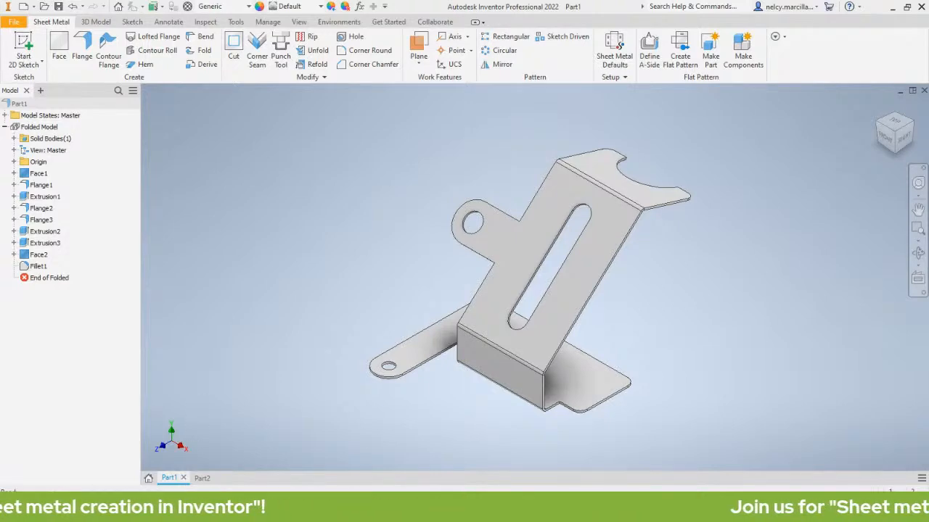
{"action": "left_click", "coordinate": [200, 478]}
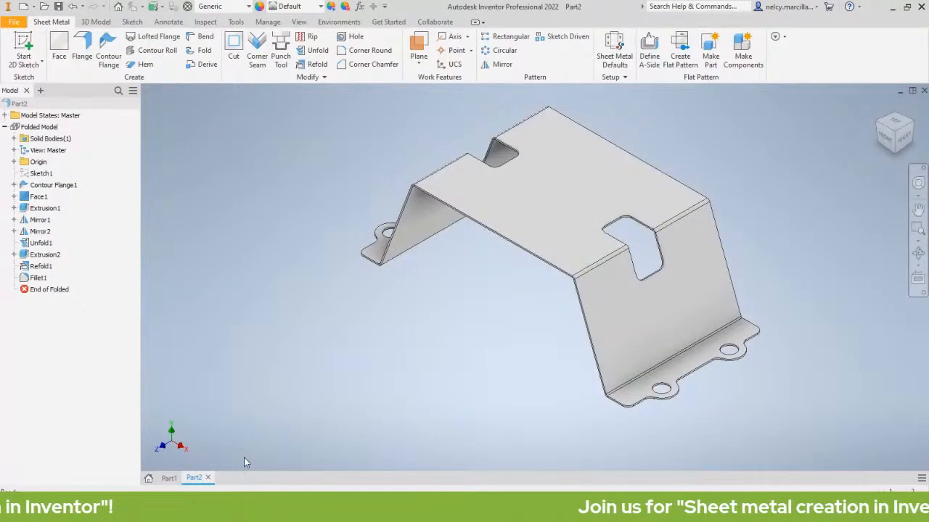